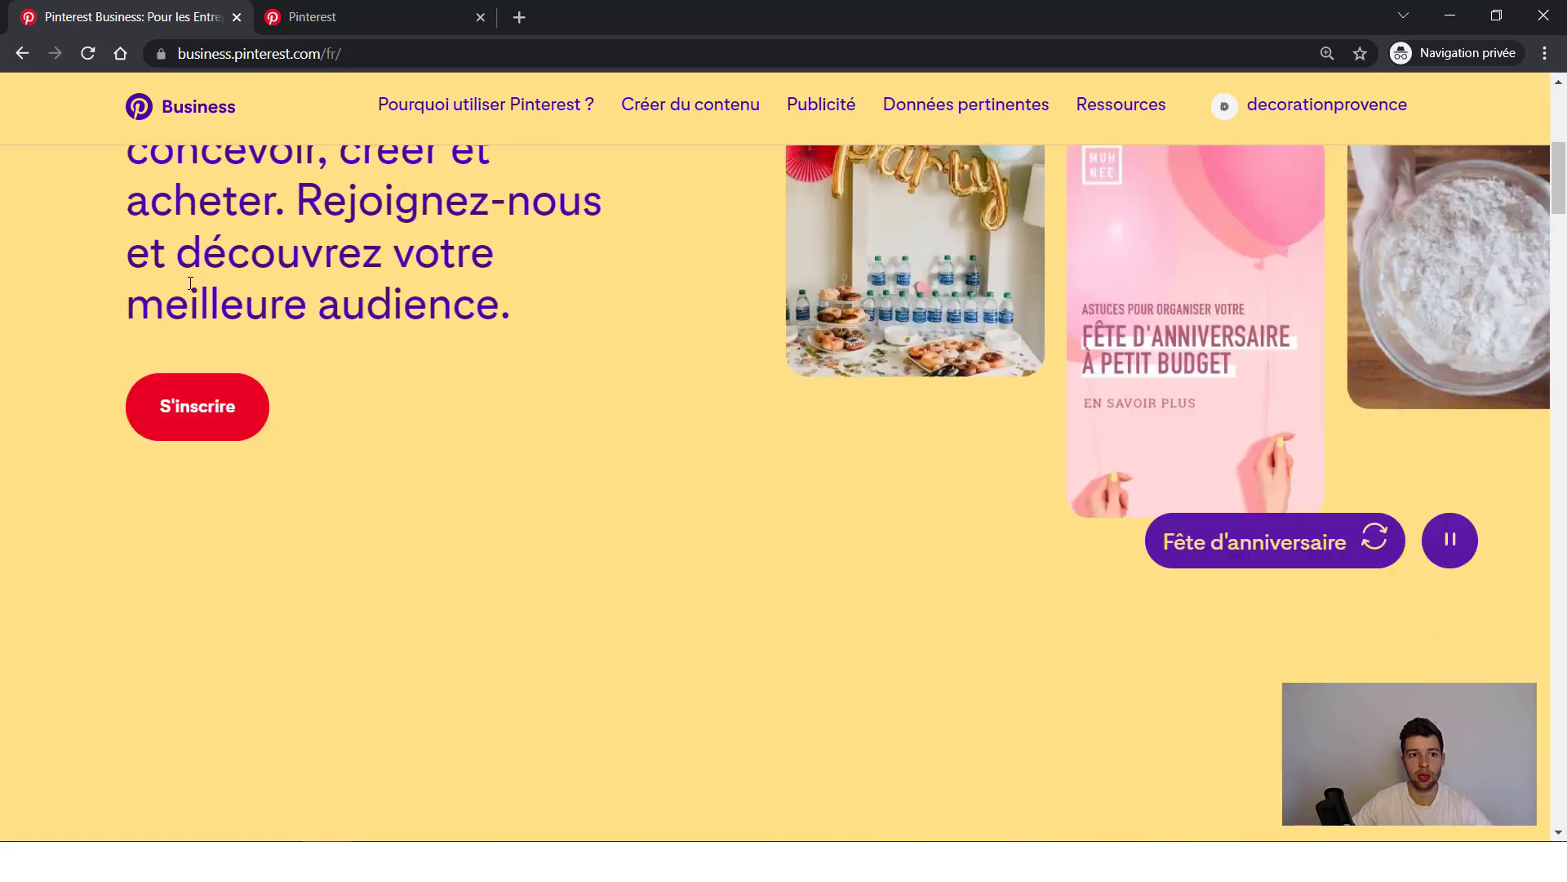
- Look over the Pinterest Business landing page, open its sign-up link in a separate tab and close that tab
scroll(168, 380, up, 7)
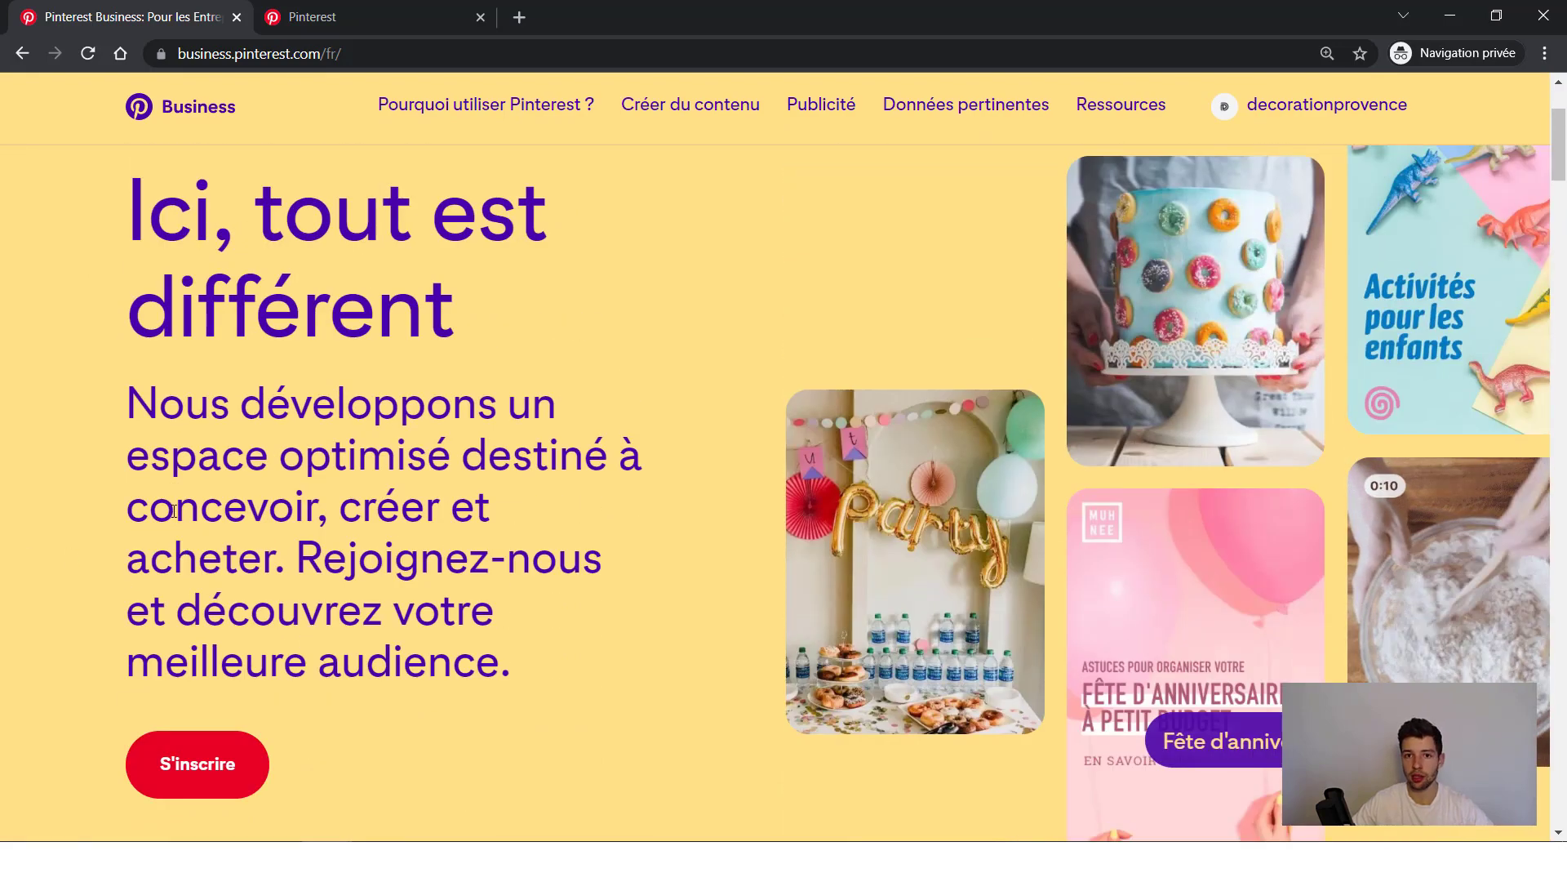
scroll(229, 554, down, 3)
click(231, 555)
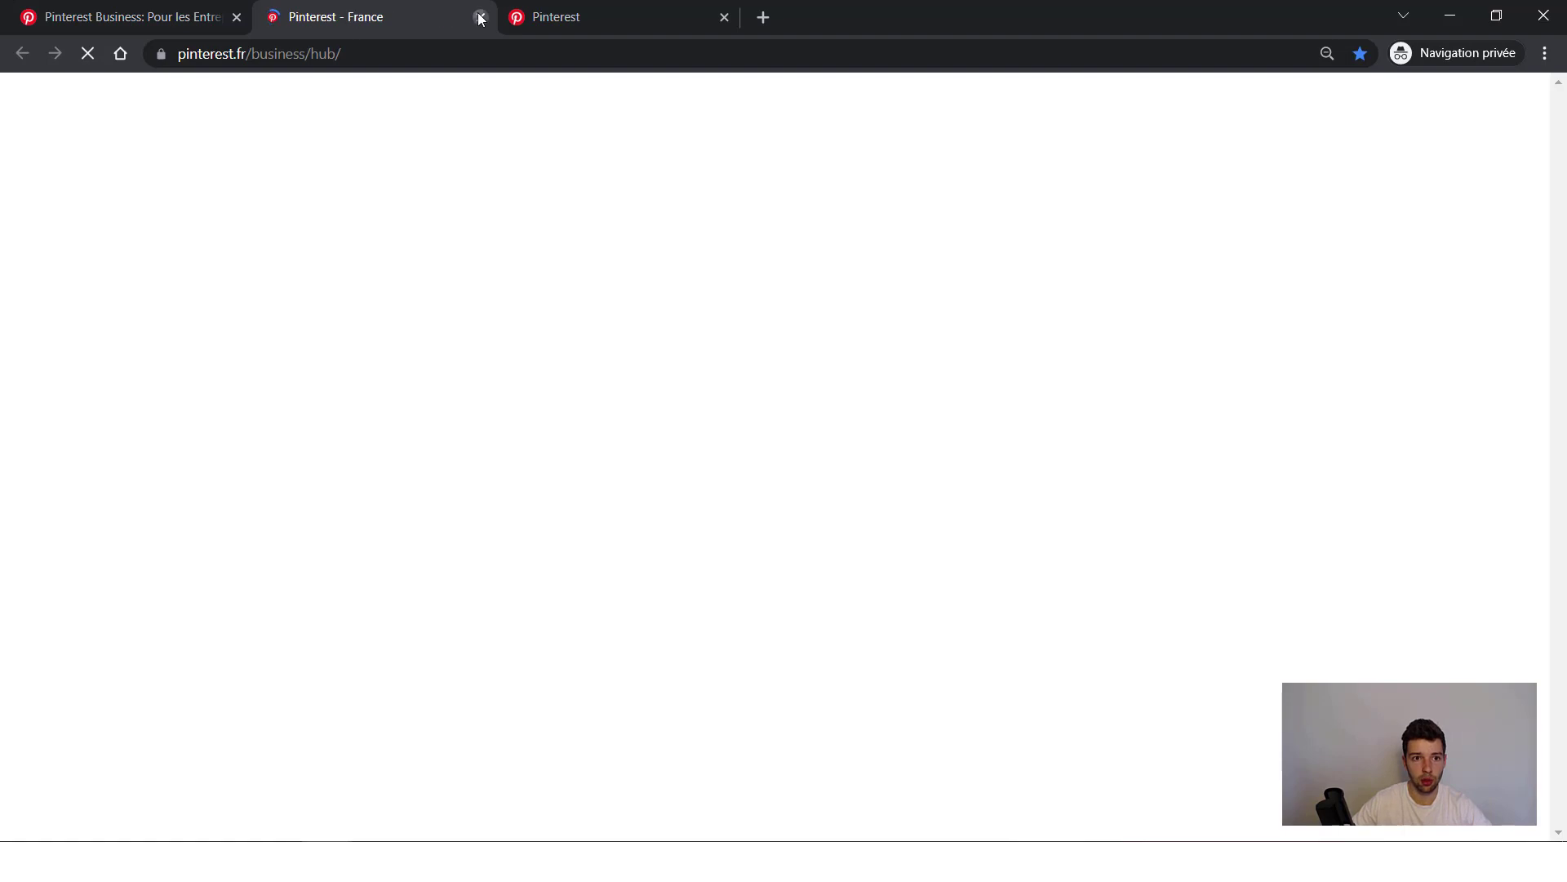
click(480, 17)
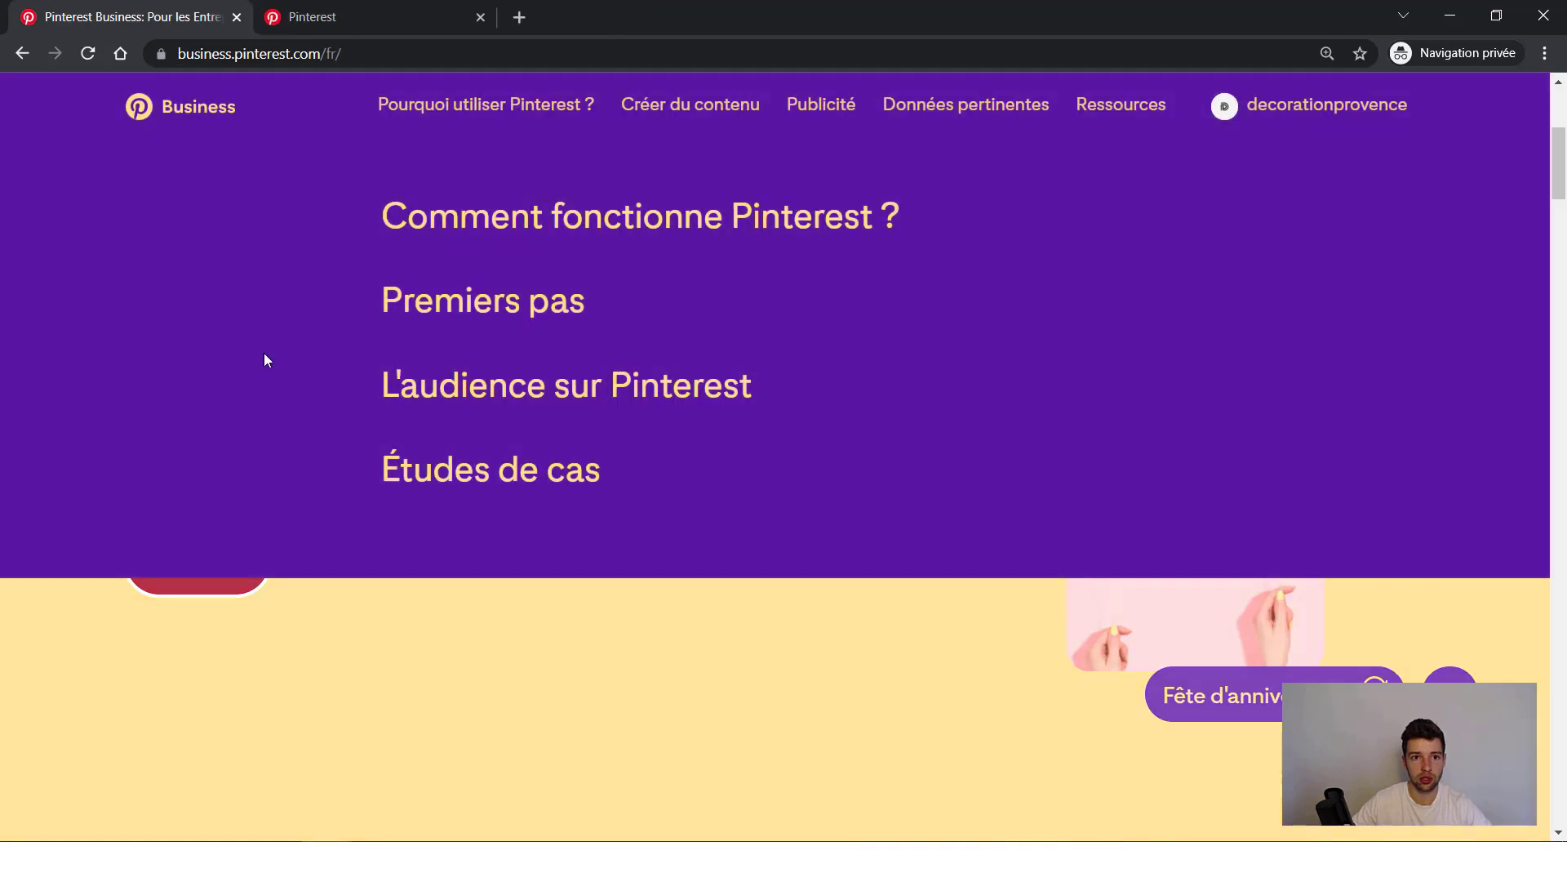
scroll(408, 645, up, 5)
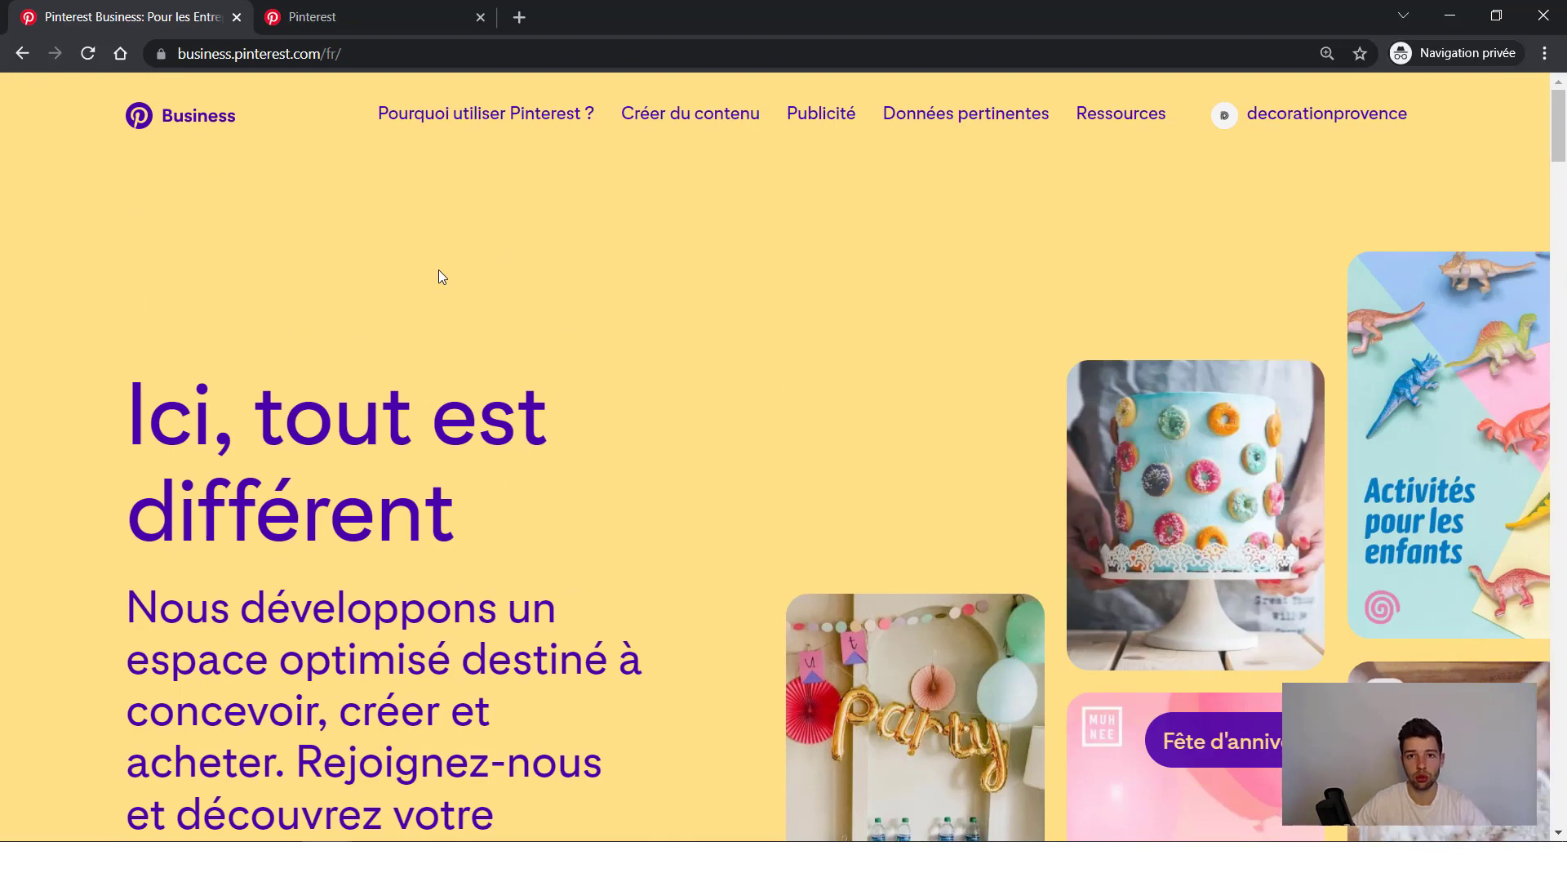
scroll(528, 502, down, 5)
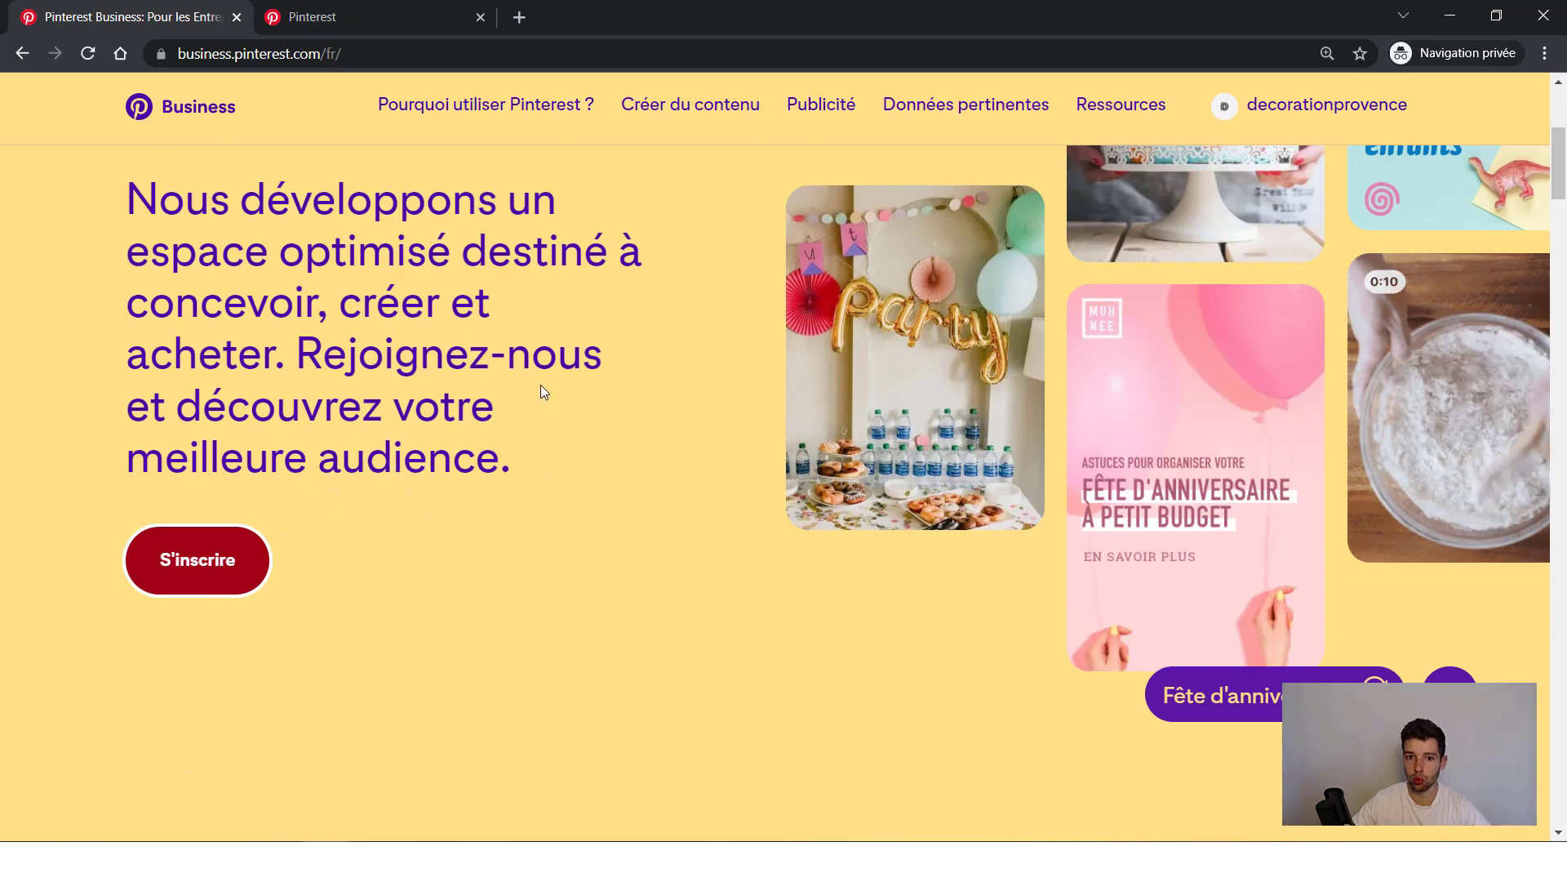
scroll(567, 465, up, 5)
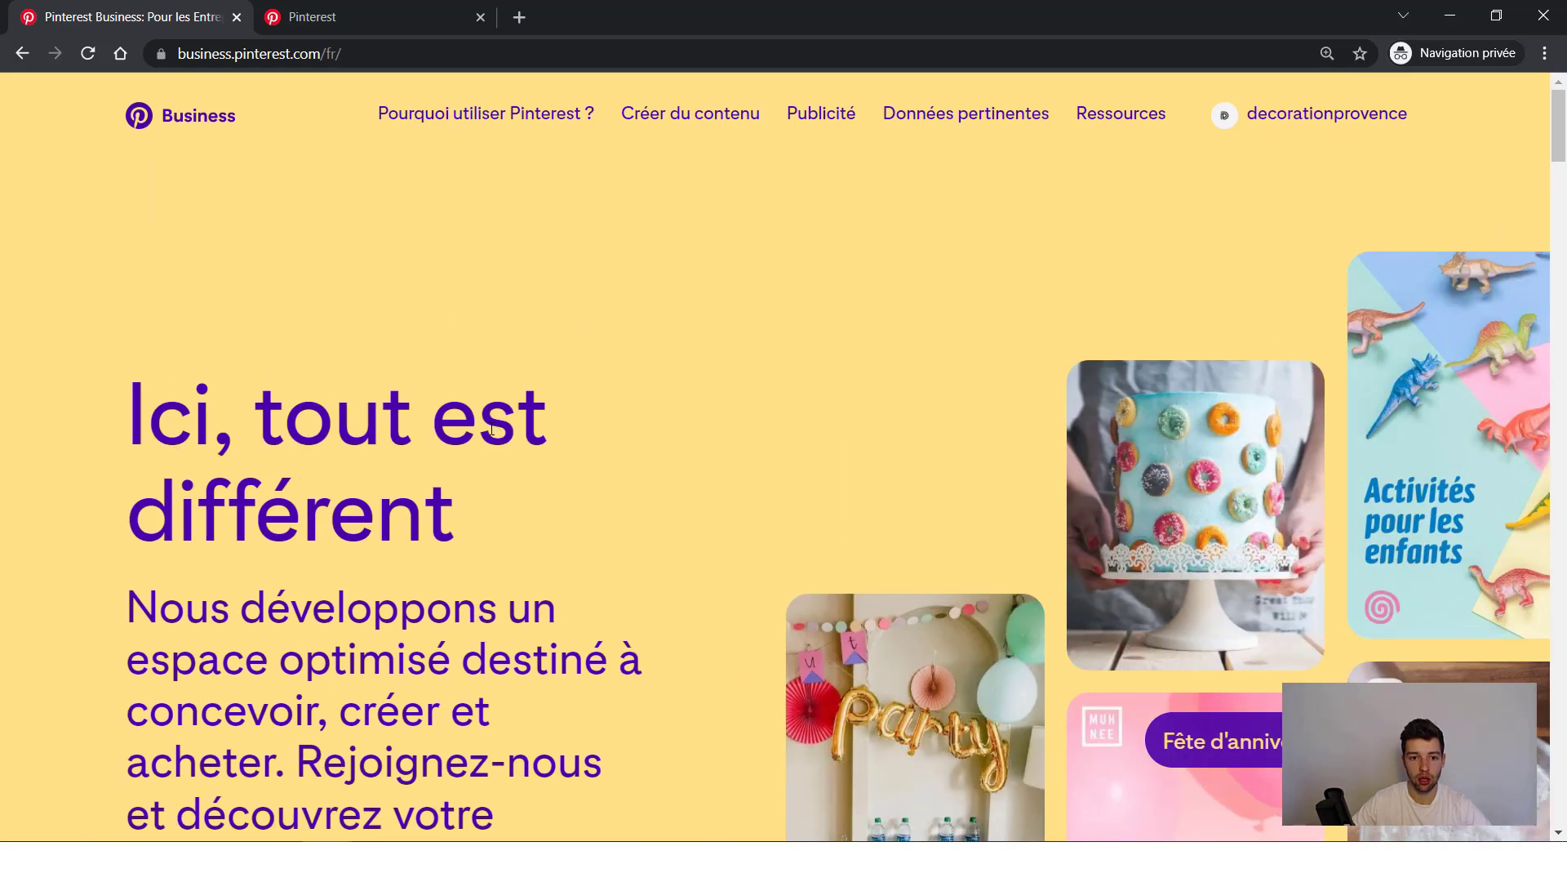
- Switch to the Décoration Provence profile and open its account settings
click(362, 6)
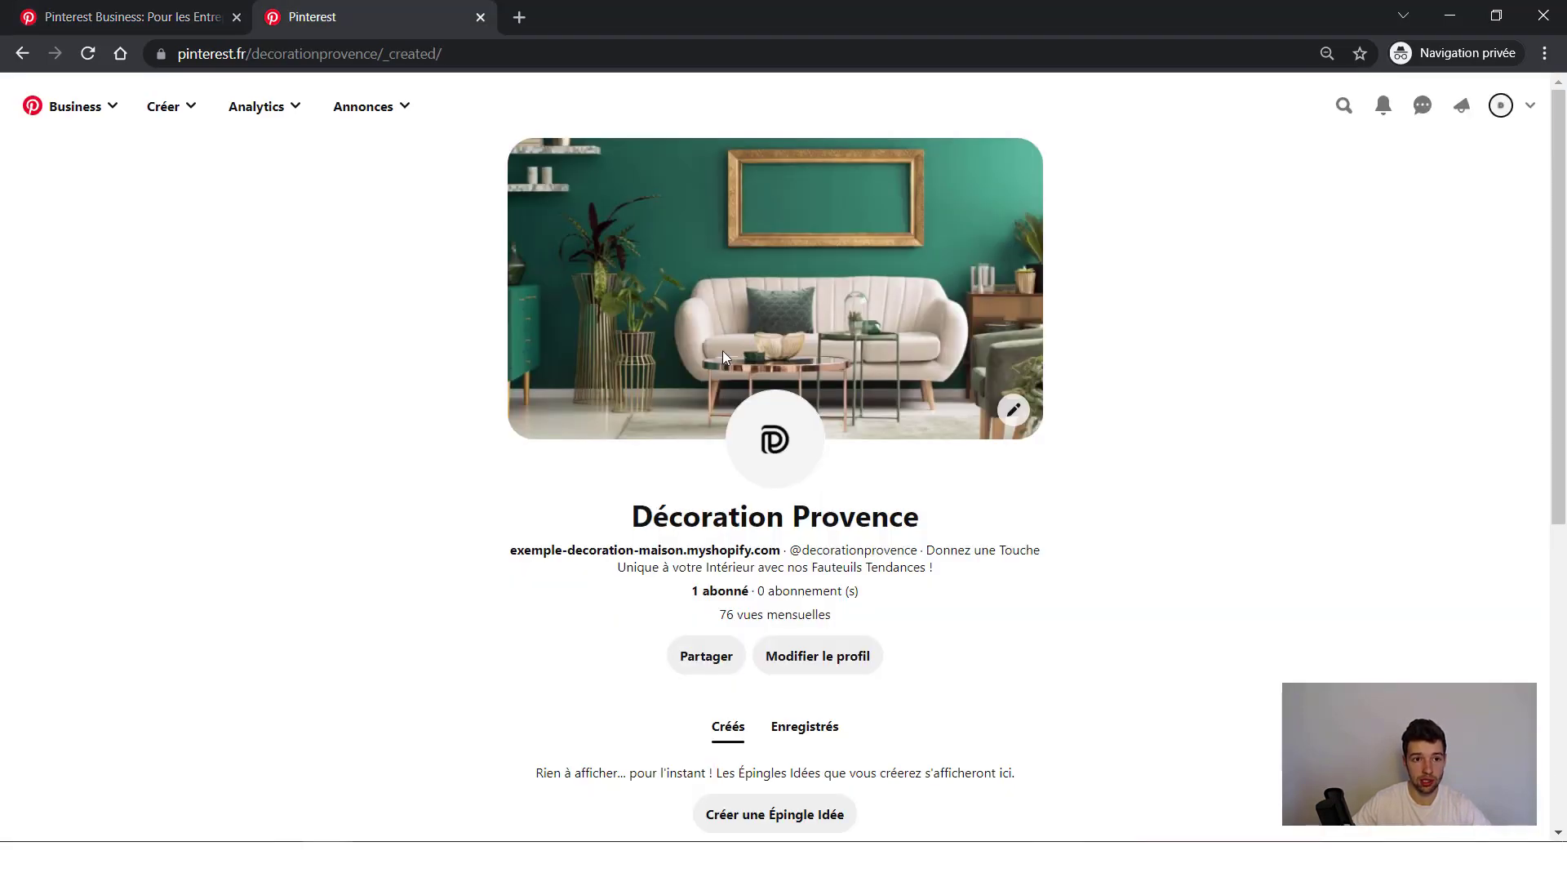
click(1530, 106)
click(1373, 345)
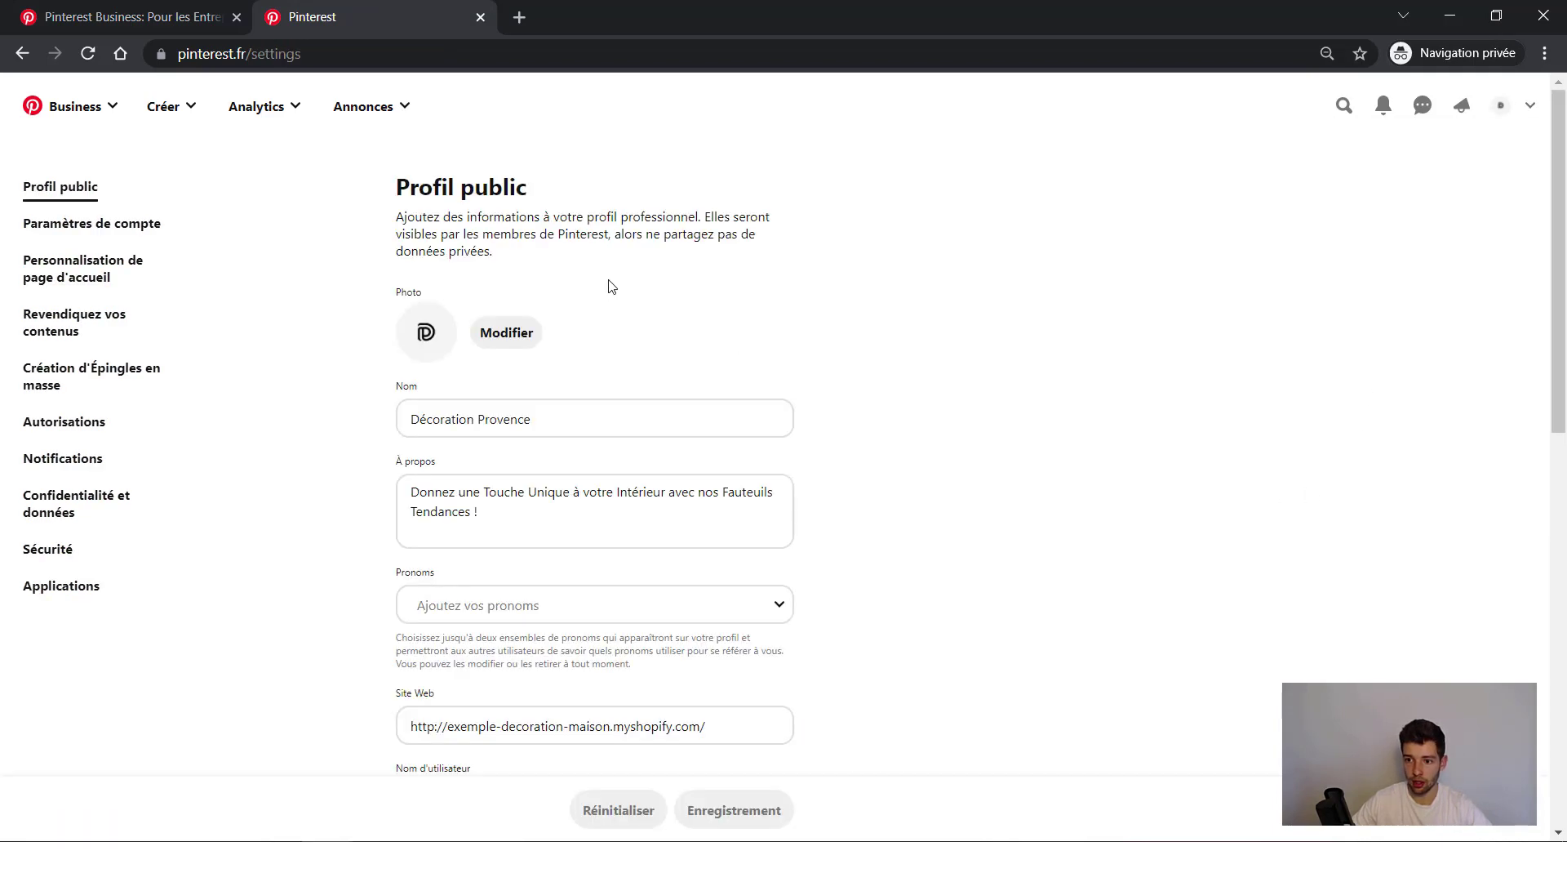
- Review the name, description, website and username fields in the public profile settings
drag(529, 418, 391, 421)
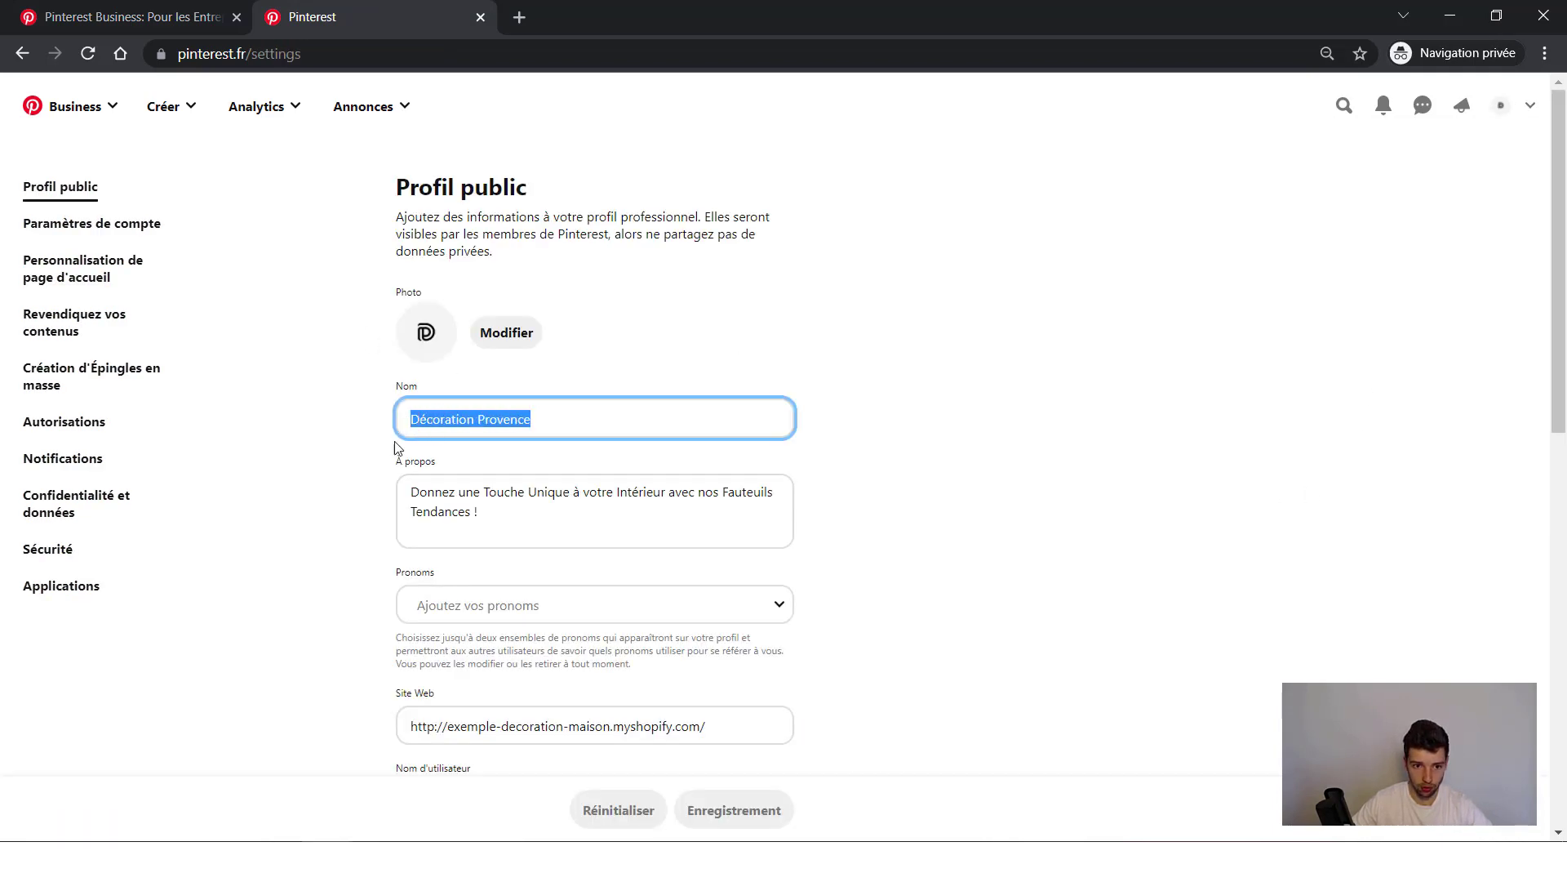
drag(483, 509, 380, 495)
scroll(624, 514, down, 3)
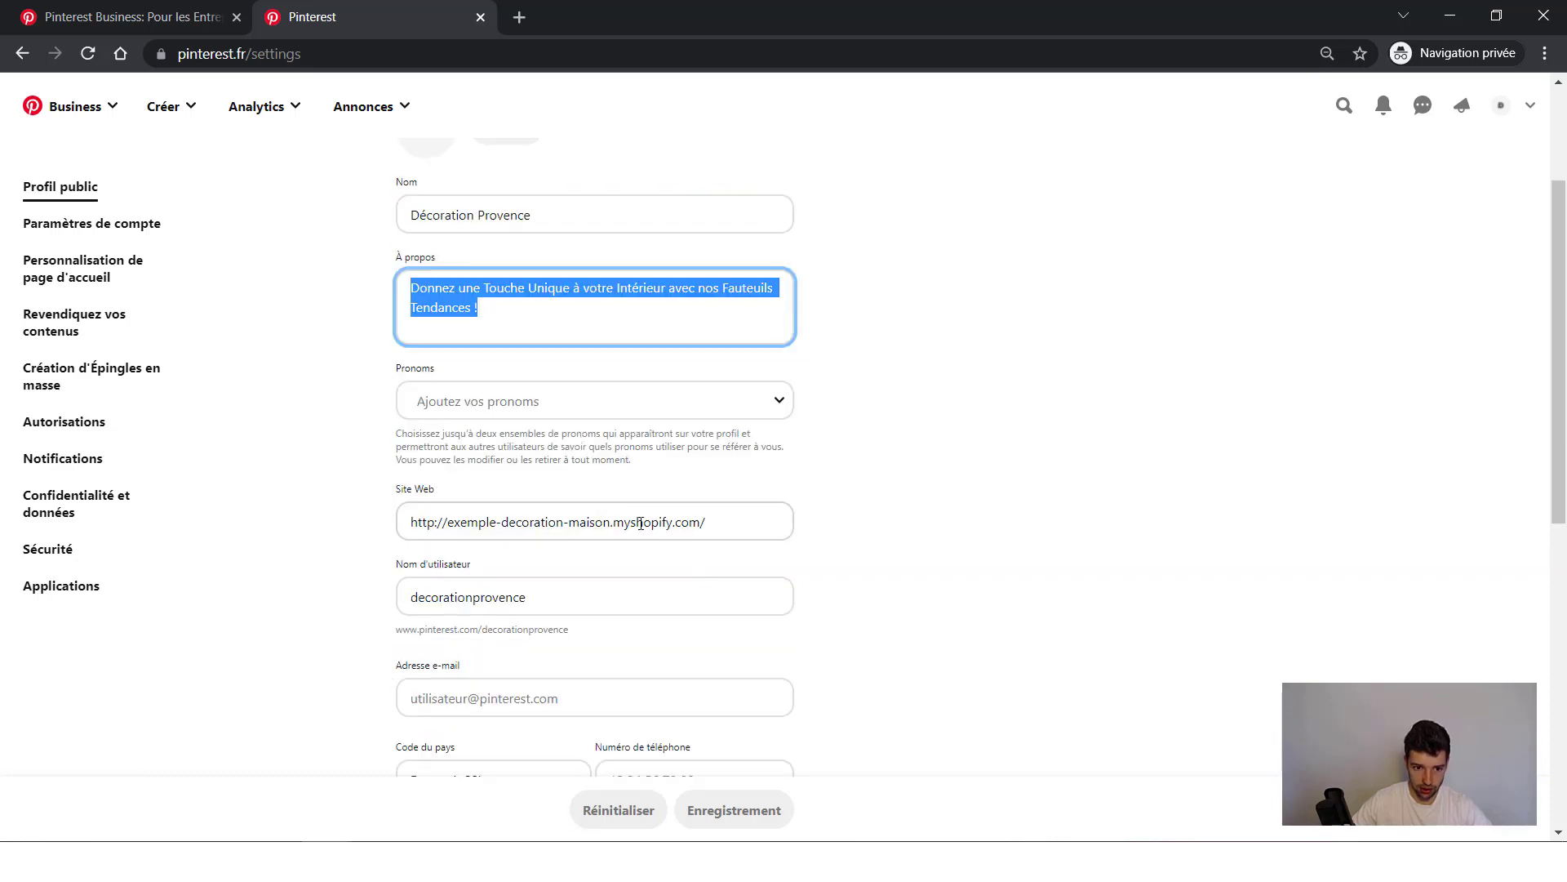
drag(745, 529, 402, 523)
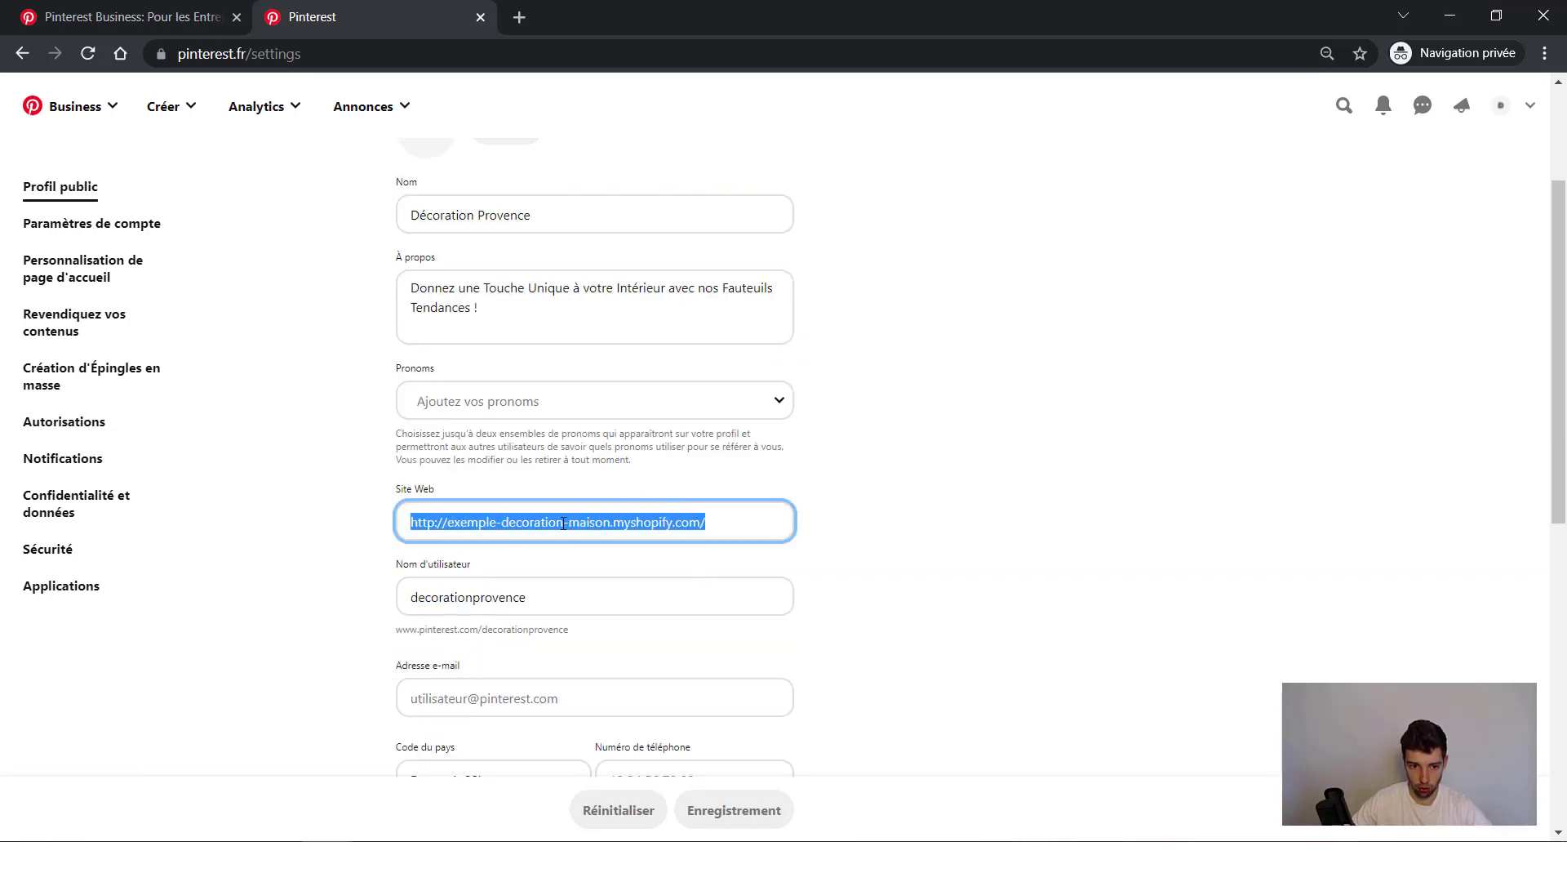
scroll(377, 343, down, 3)
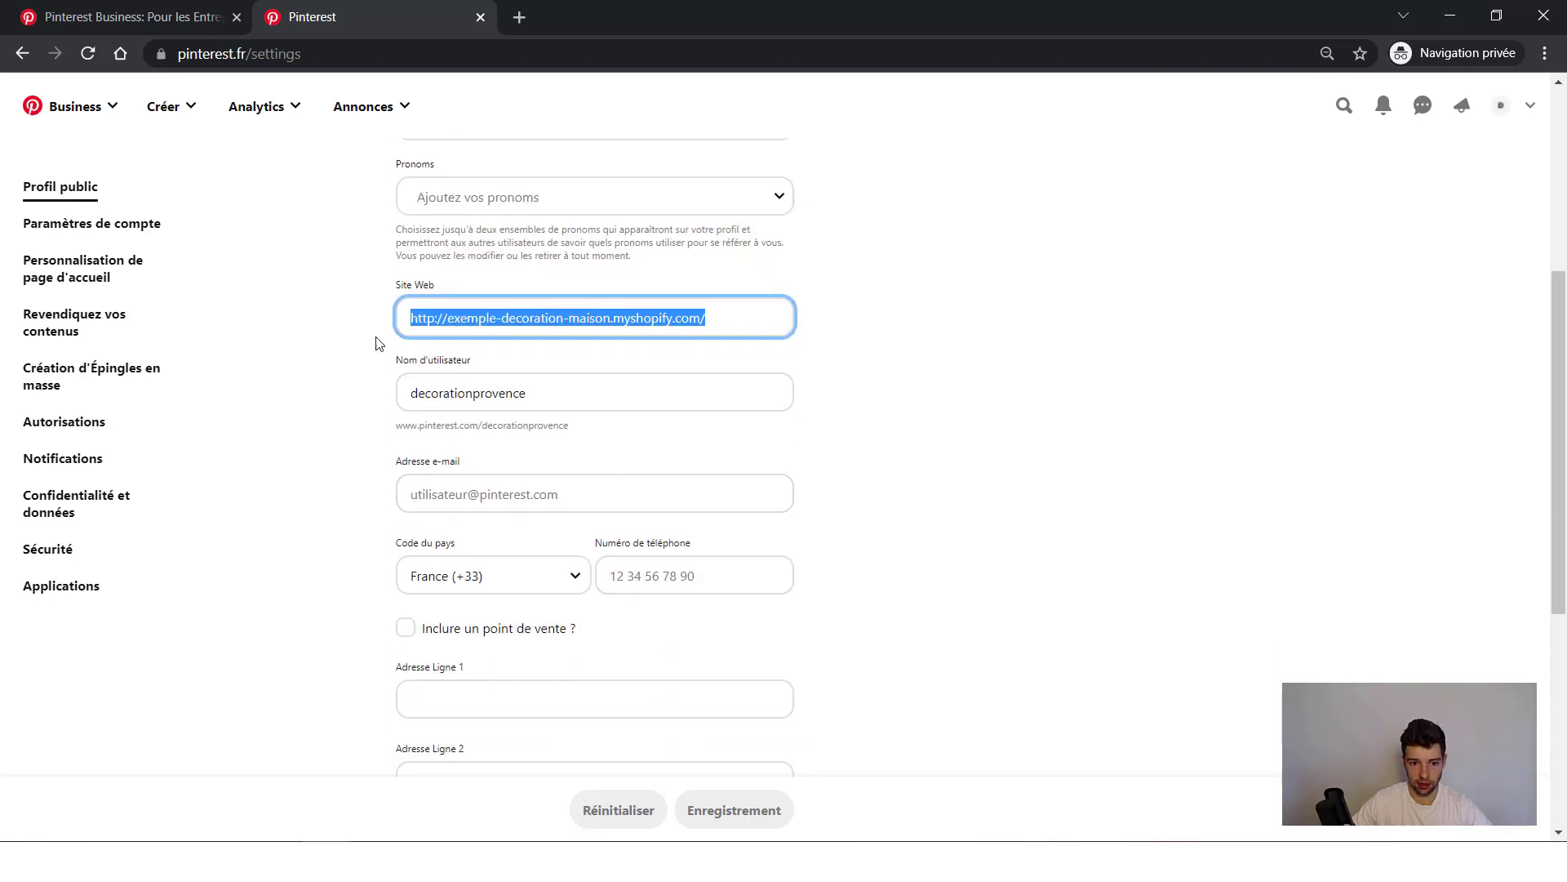
drag(568, 398, 405, 391)
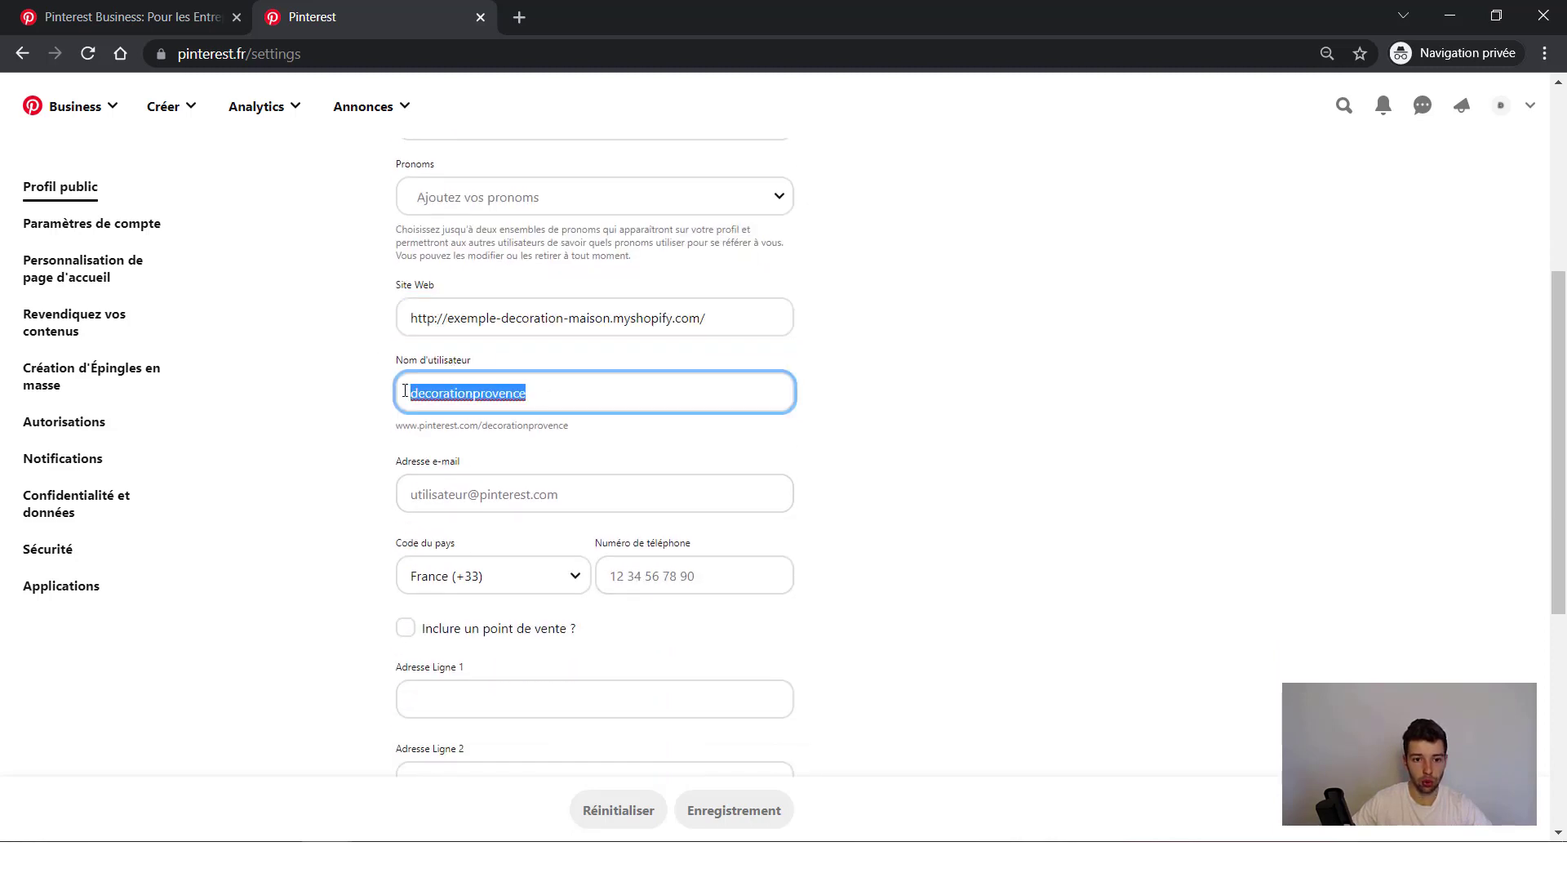
click(317, 419)
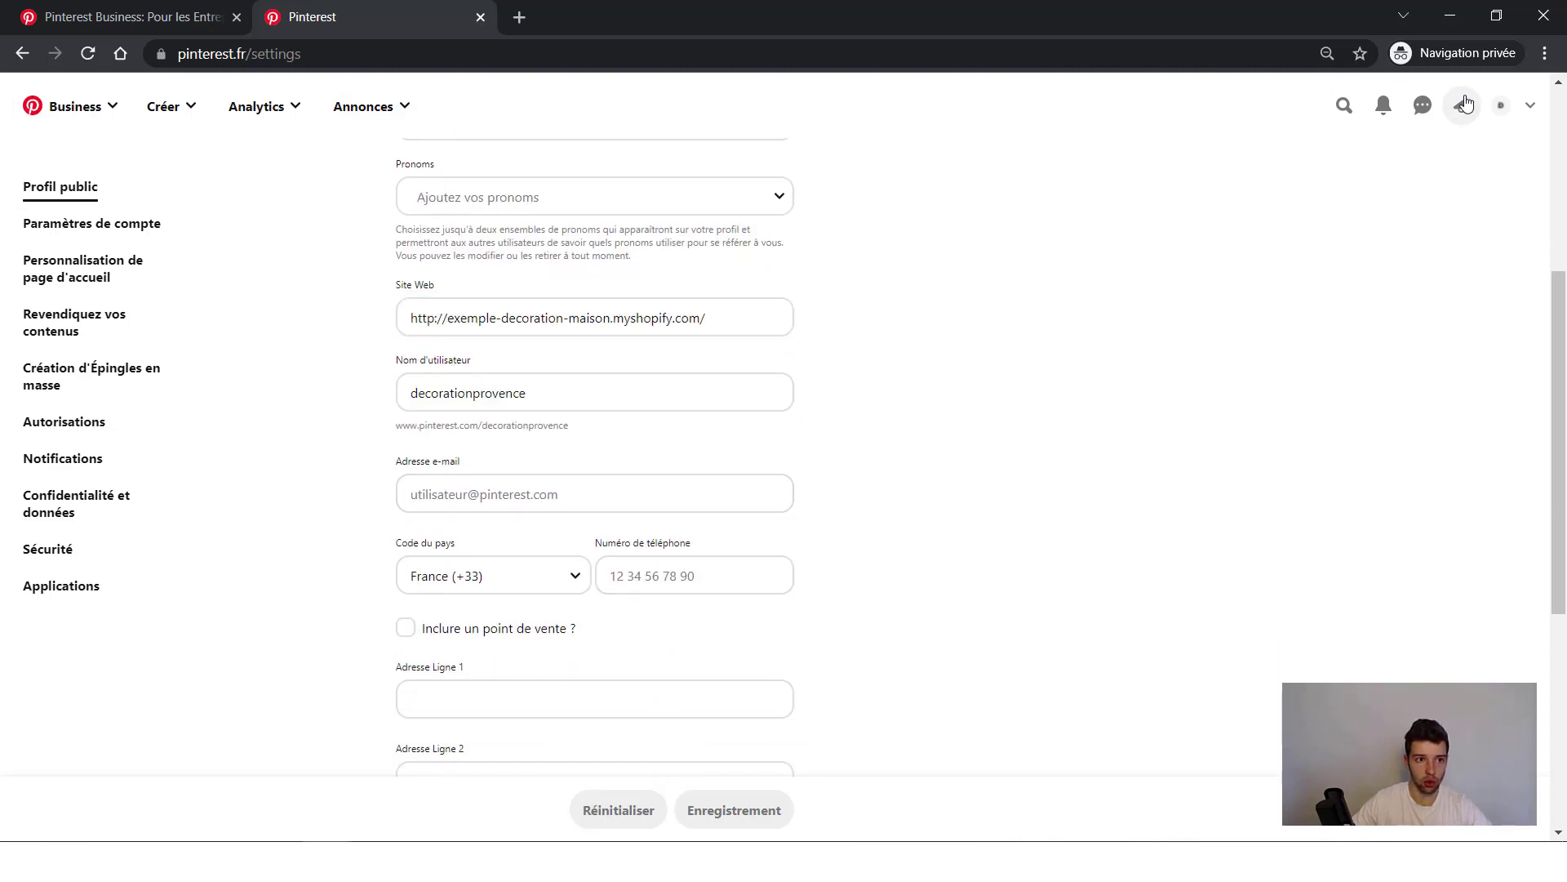
- Open the business profile in a separate tab, return to the settings, and check the username and address fields
click(1529, 107)
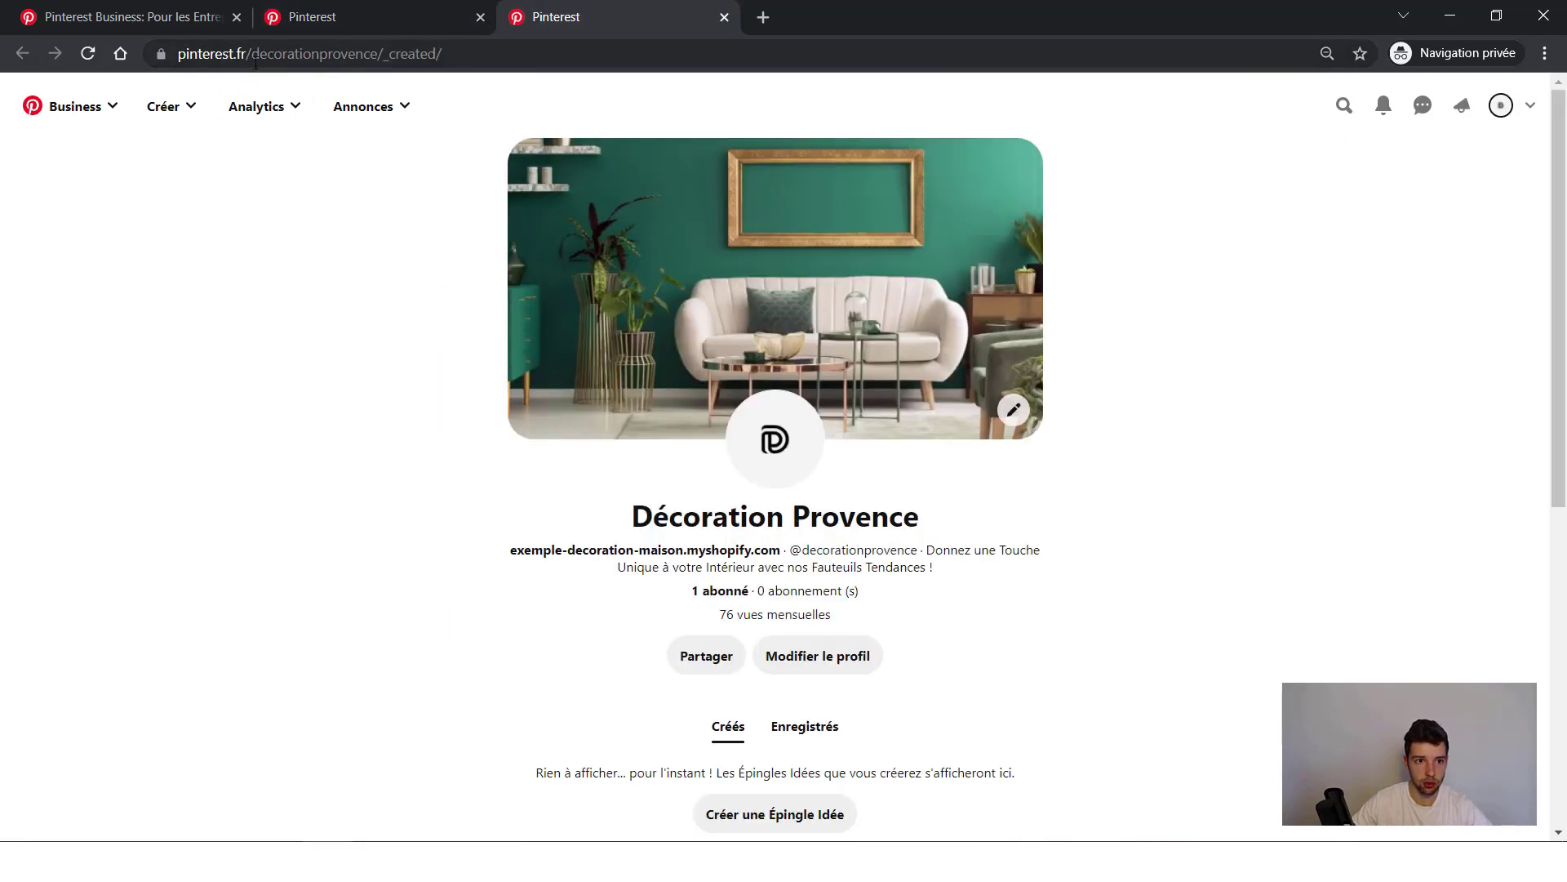
click(350, 12)
drag(528, 393, 408, 391)
click(825, 389)
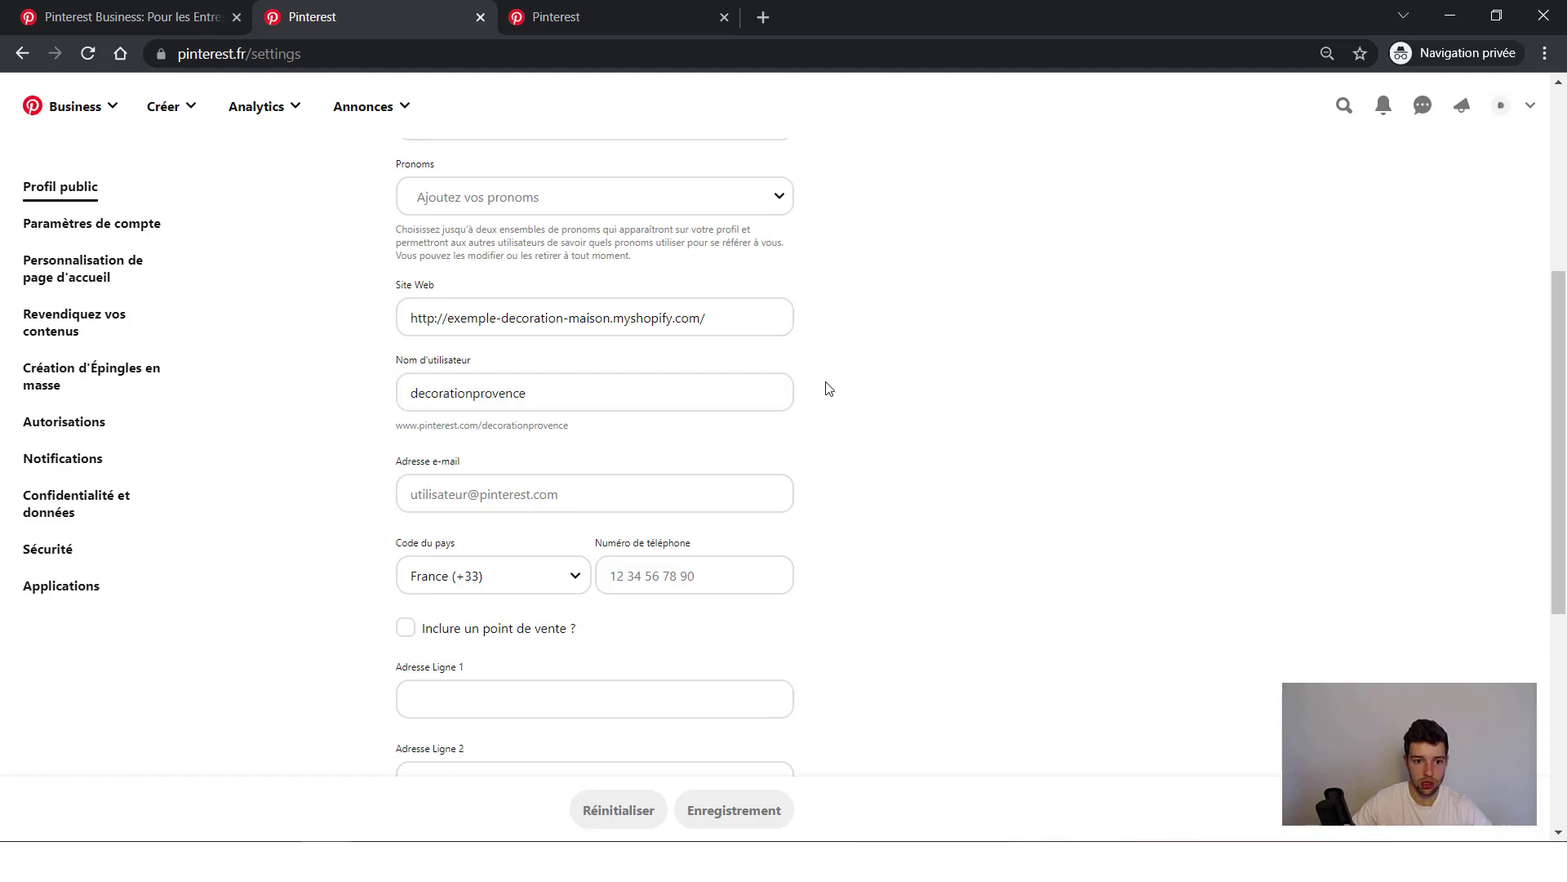
scroll(828, 393, down, 6)
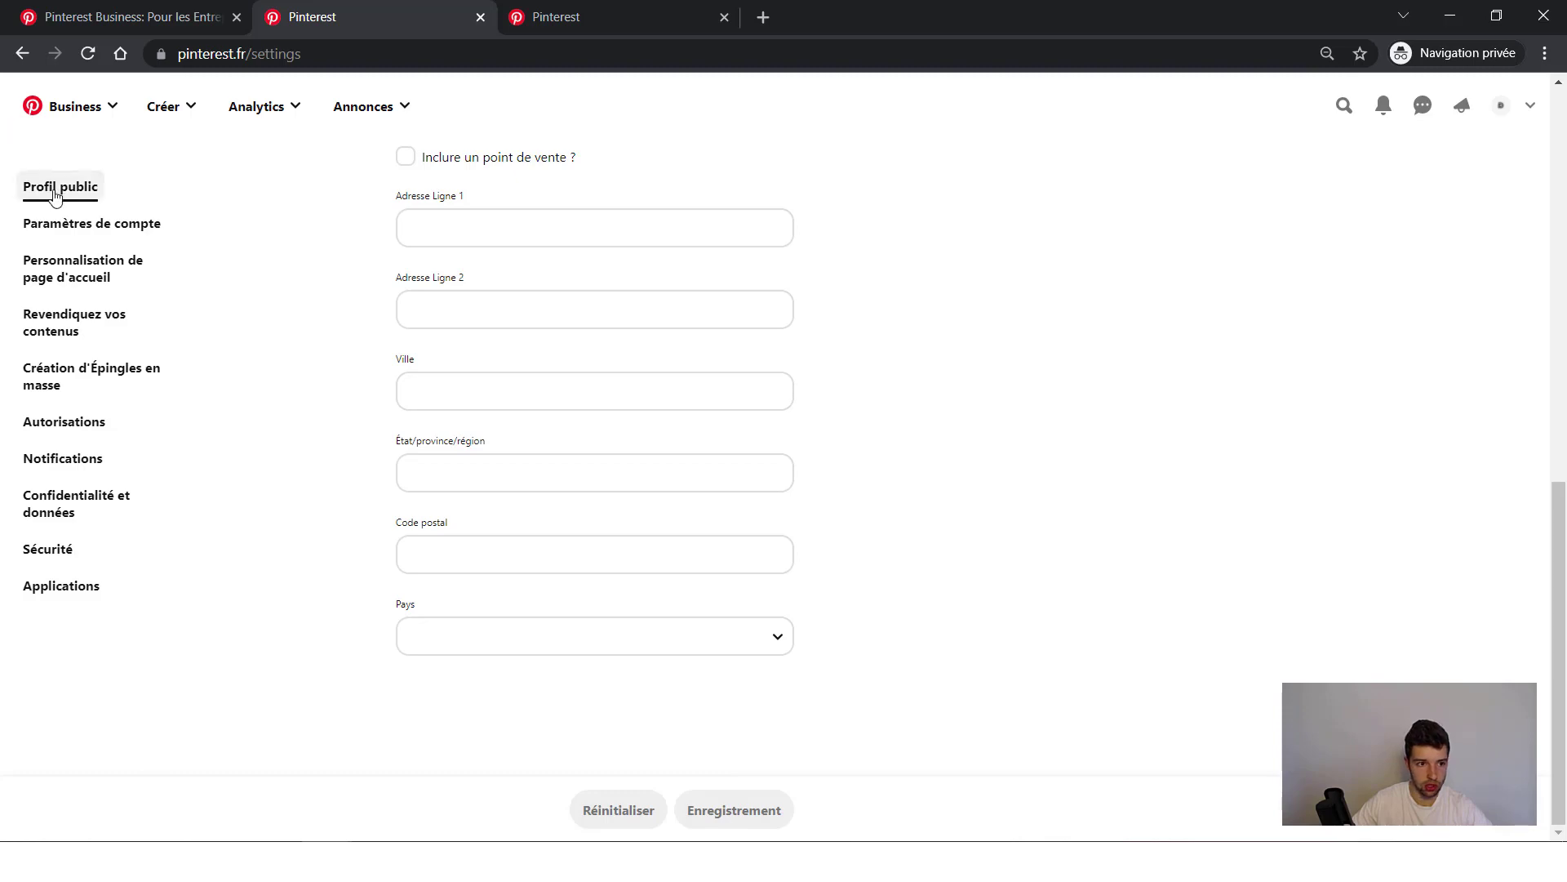
- Open the account settings and review the country, language, activity type, messaging and account modification options
click(98, 223)
scroll(602, 316, down, 7)
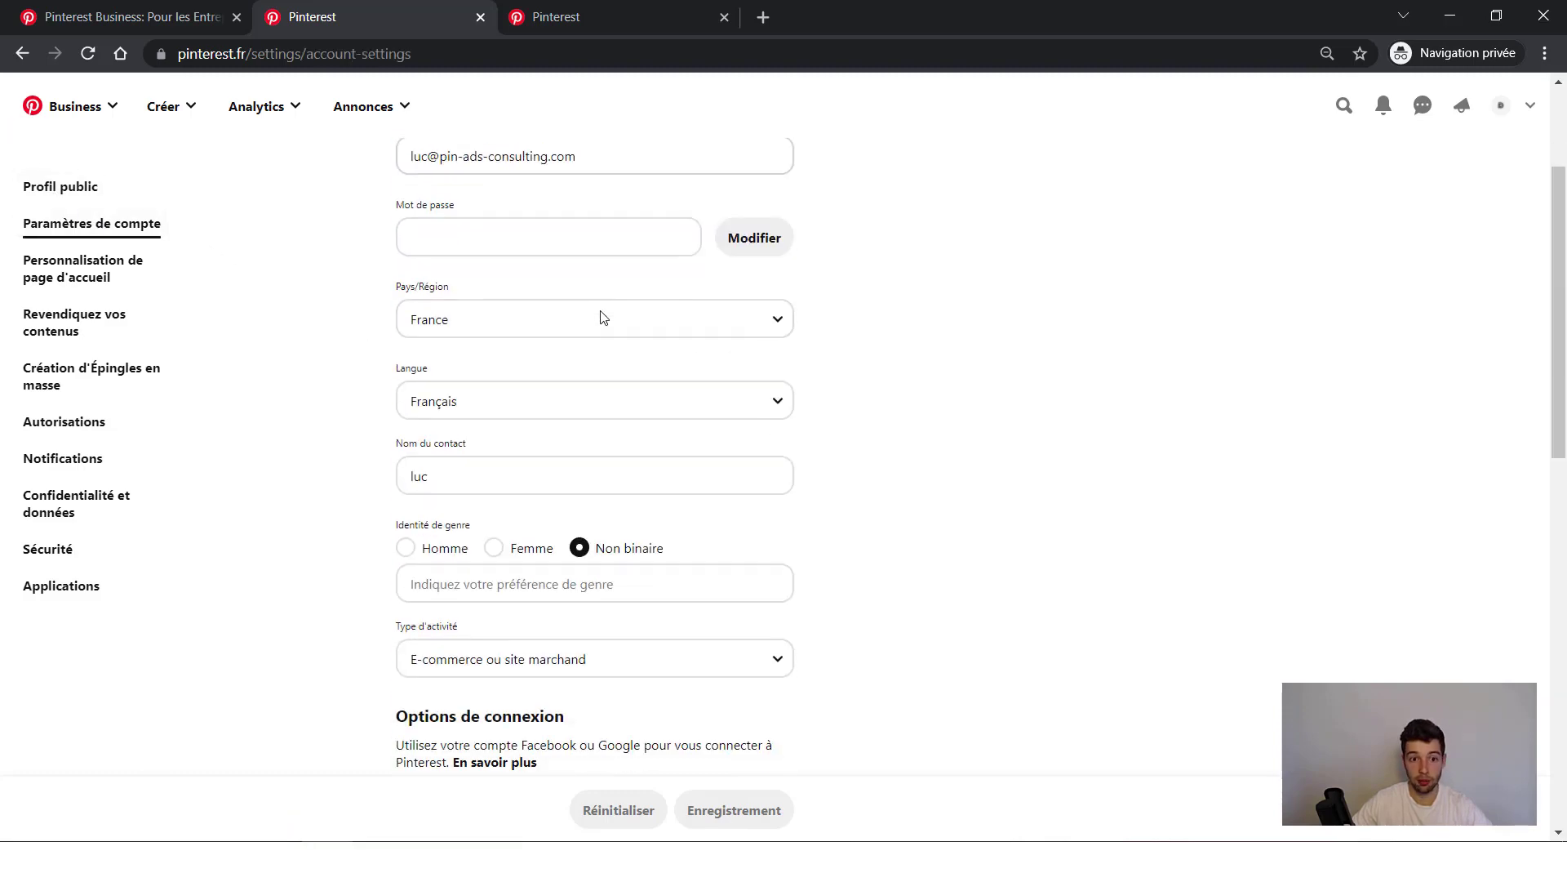
scroll(532, 318, down, 8)
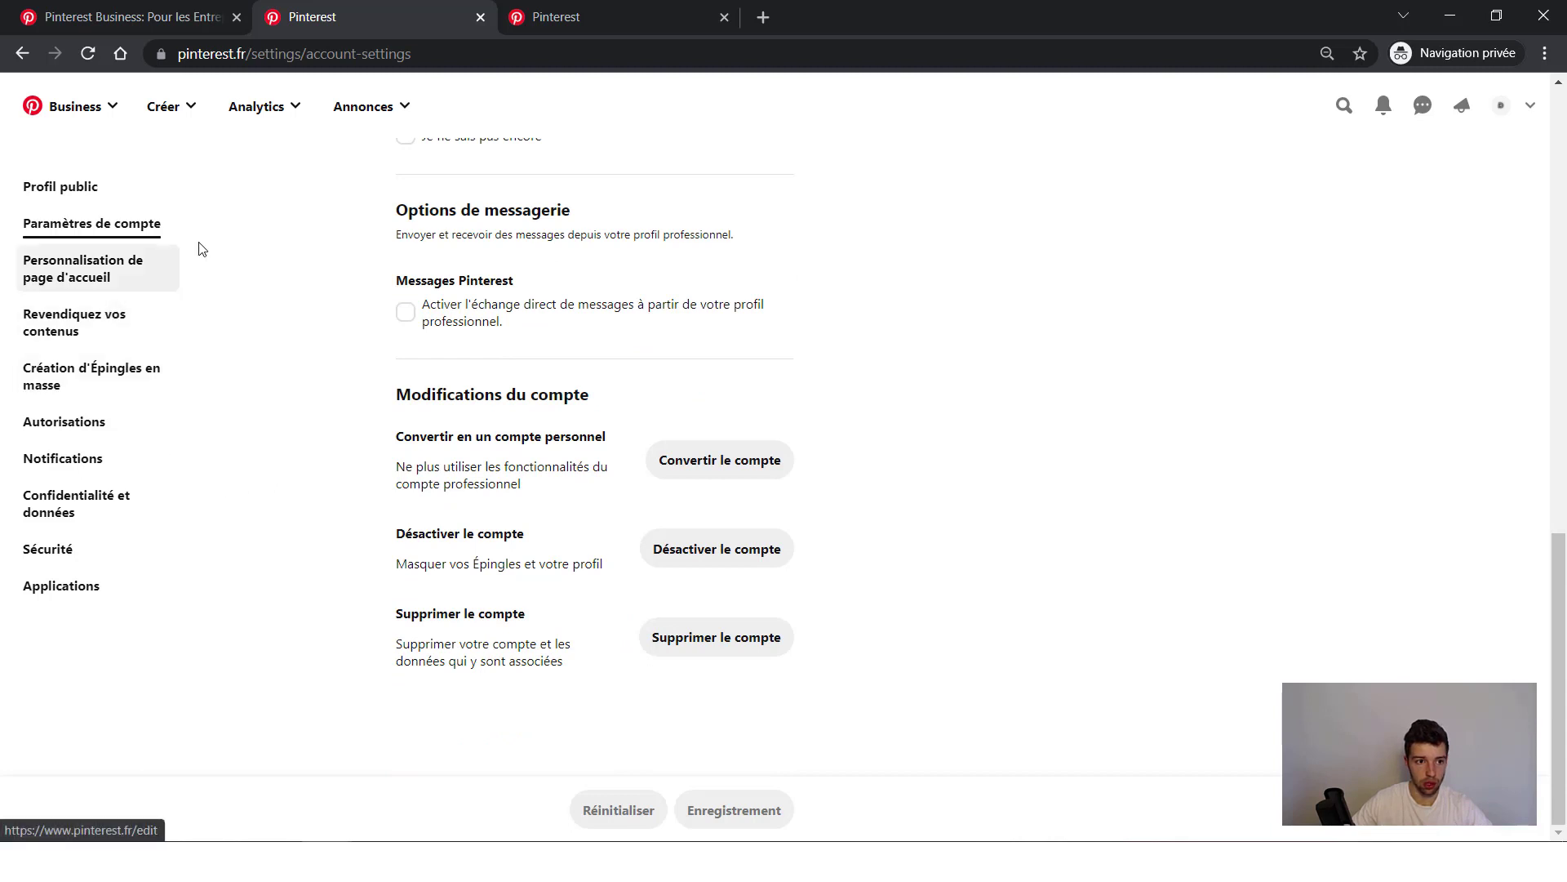
- Open the notification settings, expand the e-mail preferences and examine the available notification categories
click(72, 458)
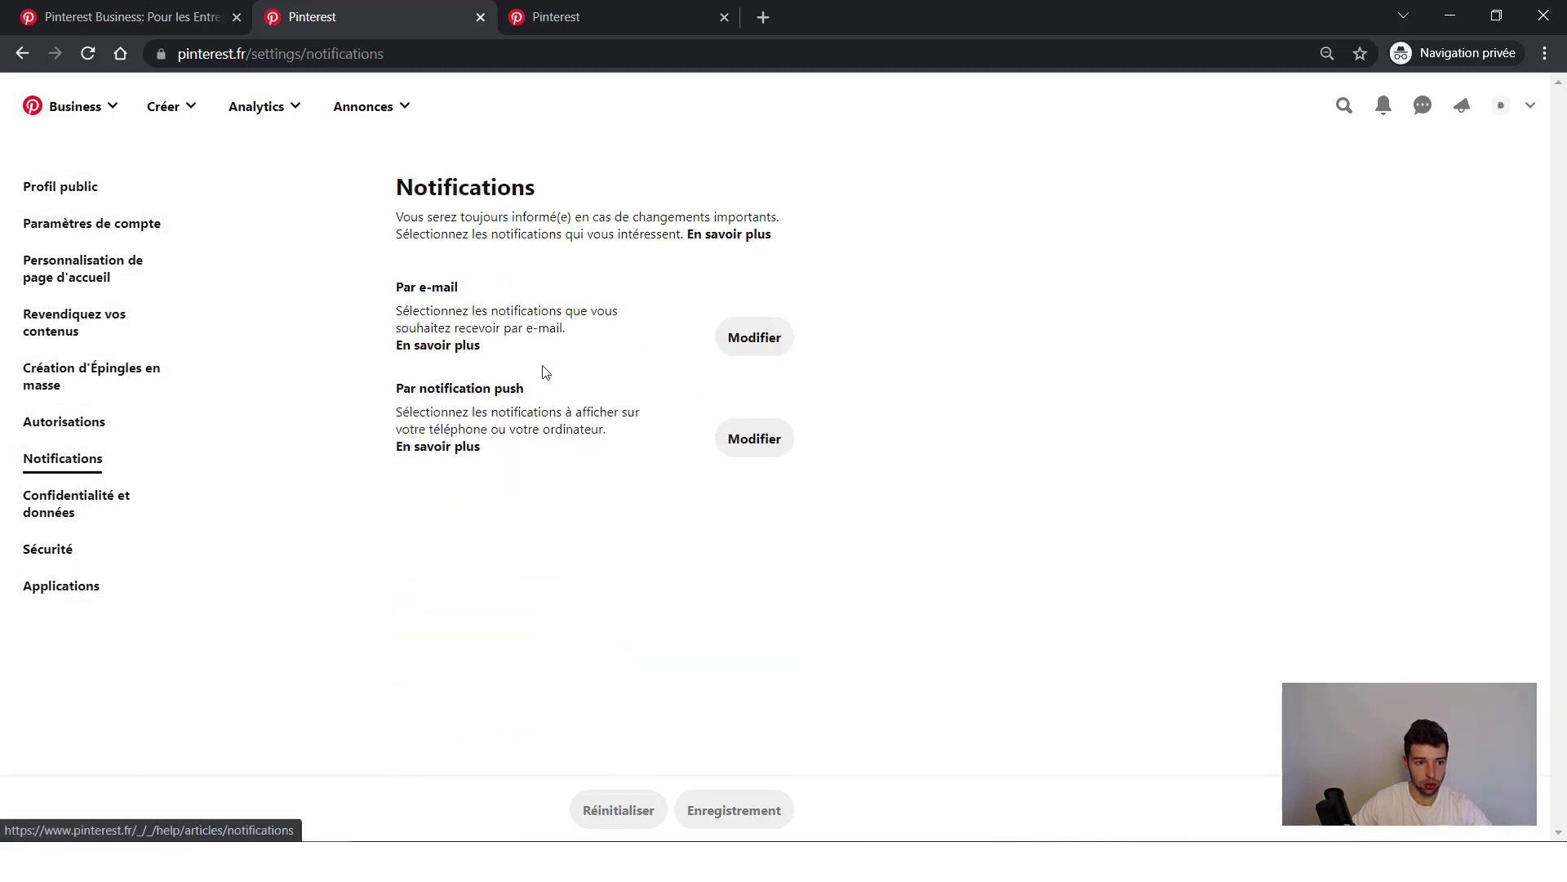
click(740, 337)
scroll(639, 369, down, 4)
scroll(445, 408, down, 3)
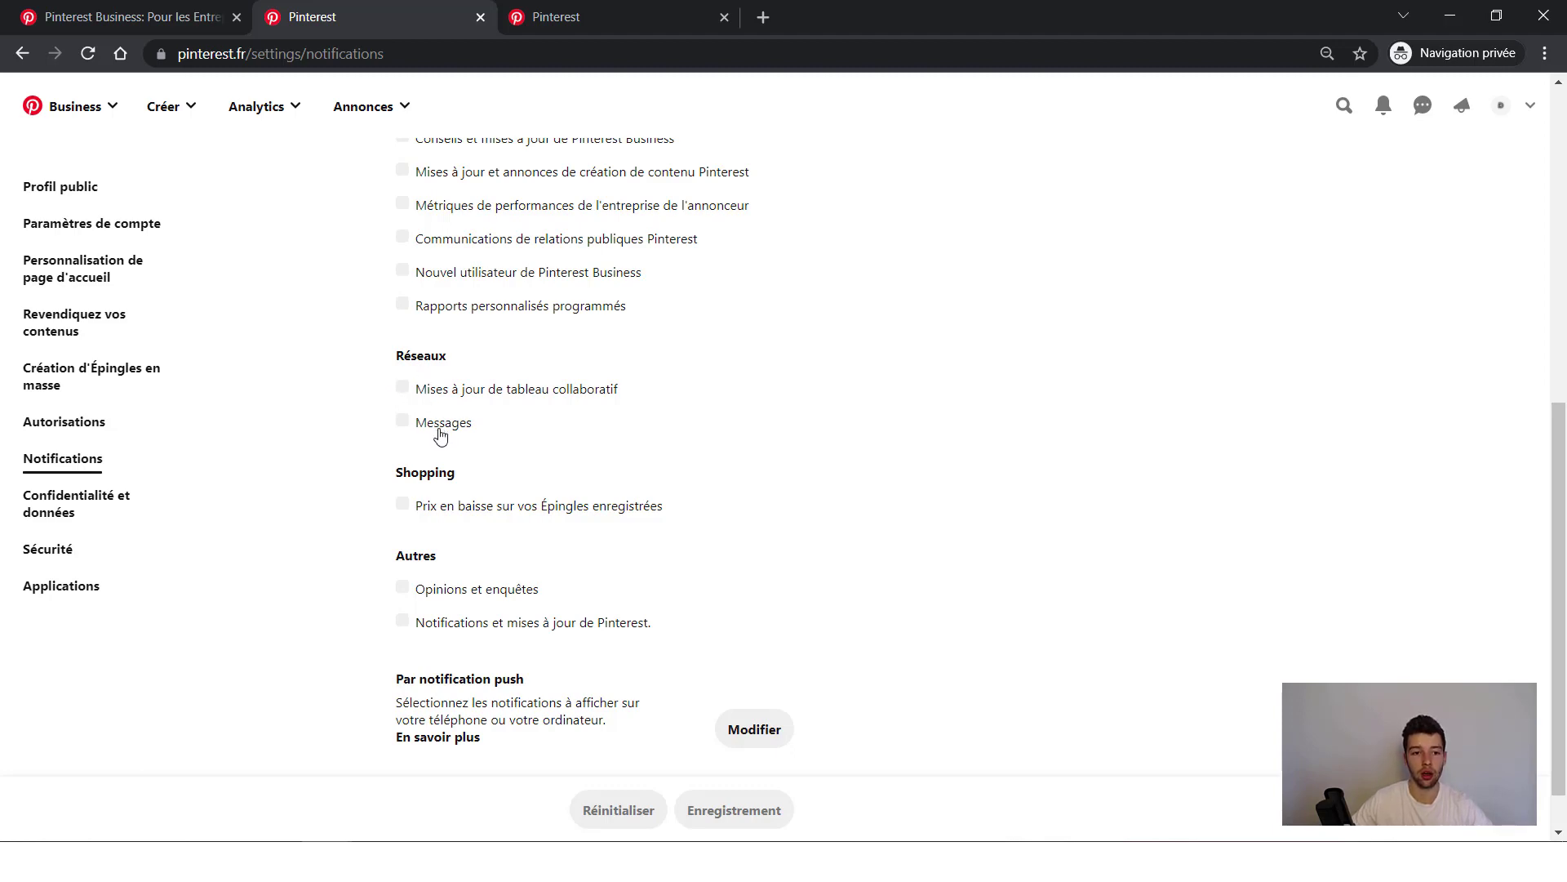
scroll(448, 534, up, 8)
scroll(742, 472, down, 3)
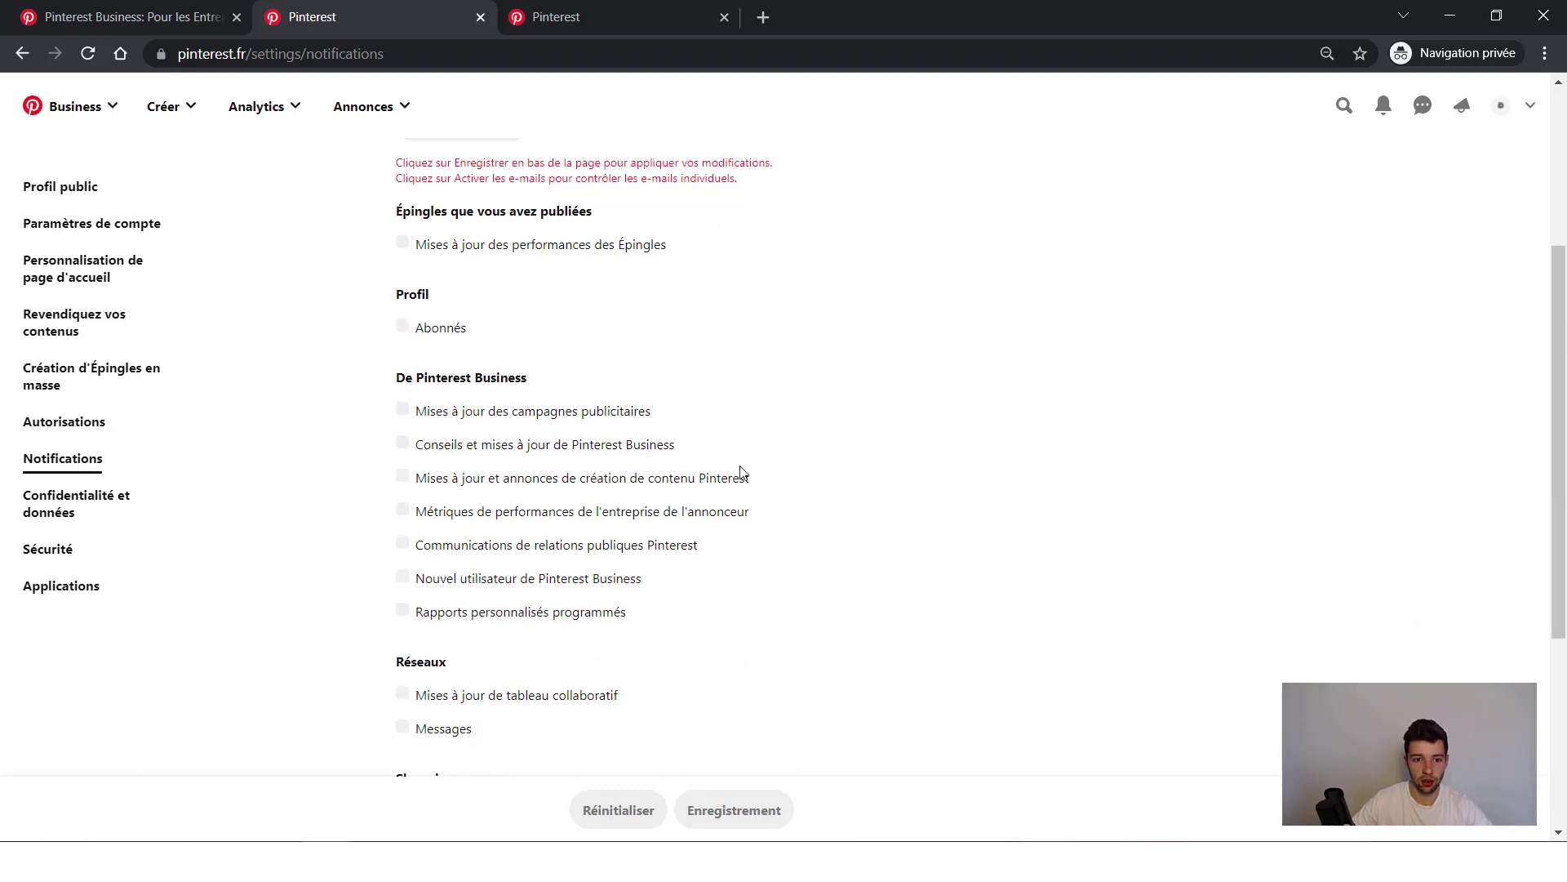
- Return to the business profile page and look over its header, pins and account menu
click(1500, 106)
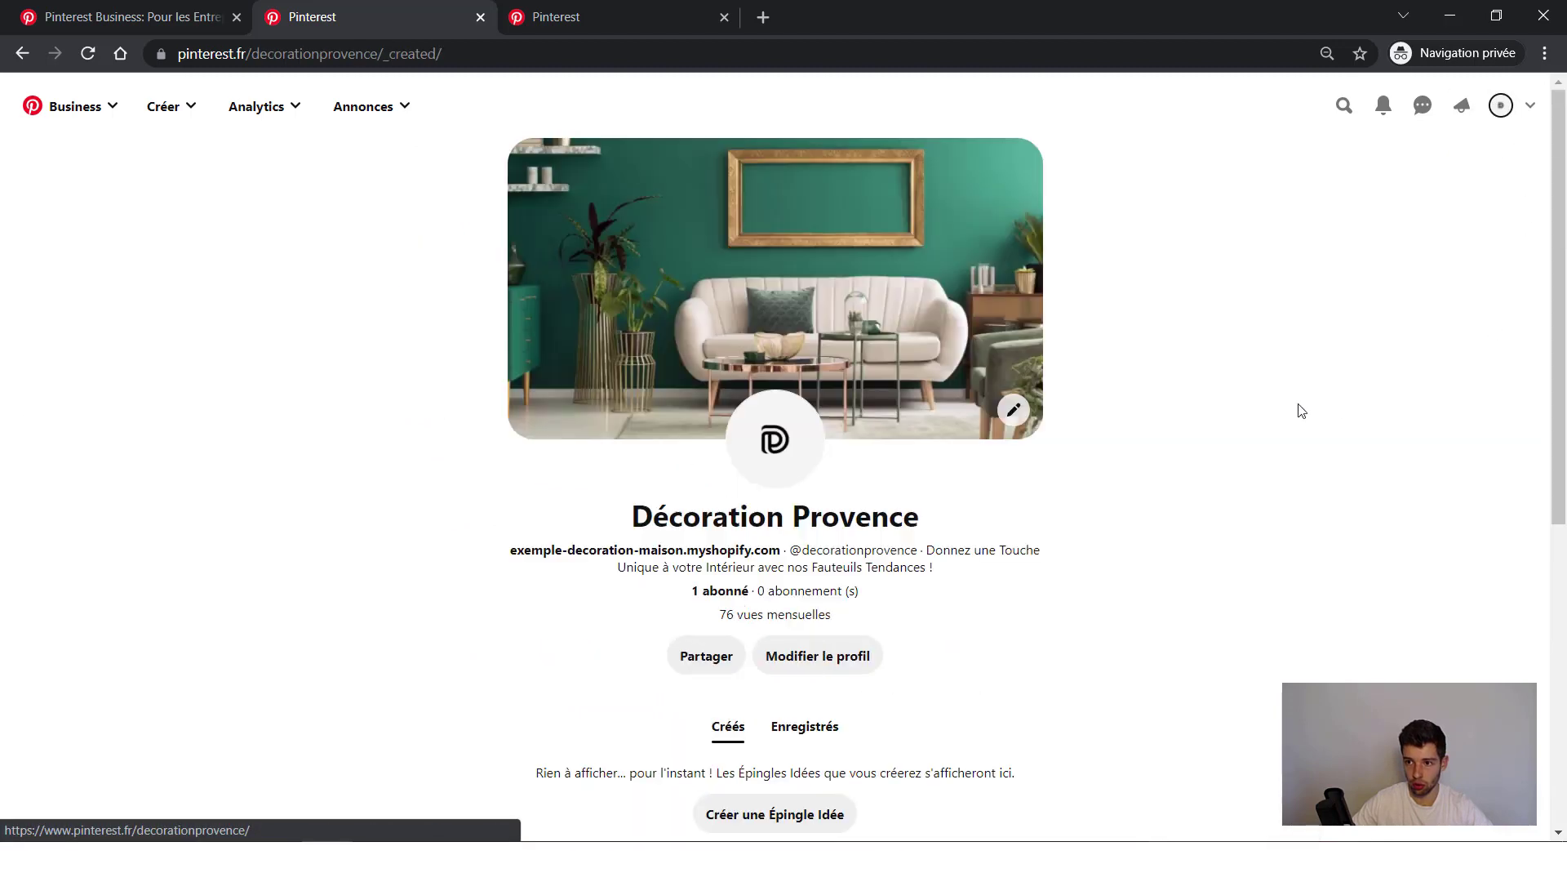
scroll(1217, 395, down, 1)
scroll(1019, 399, up, 2)
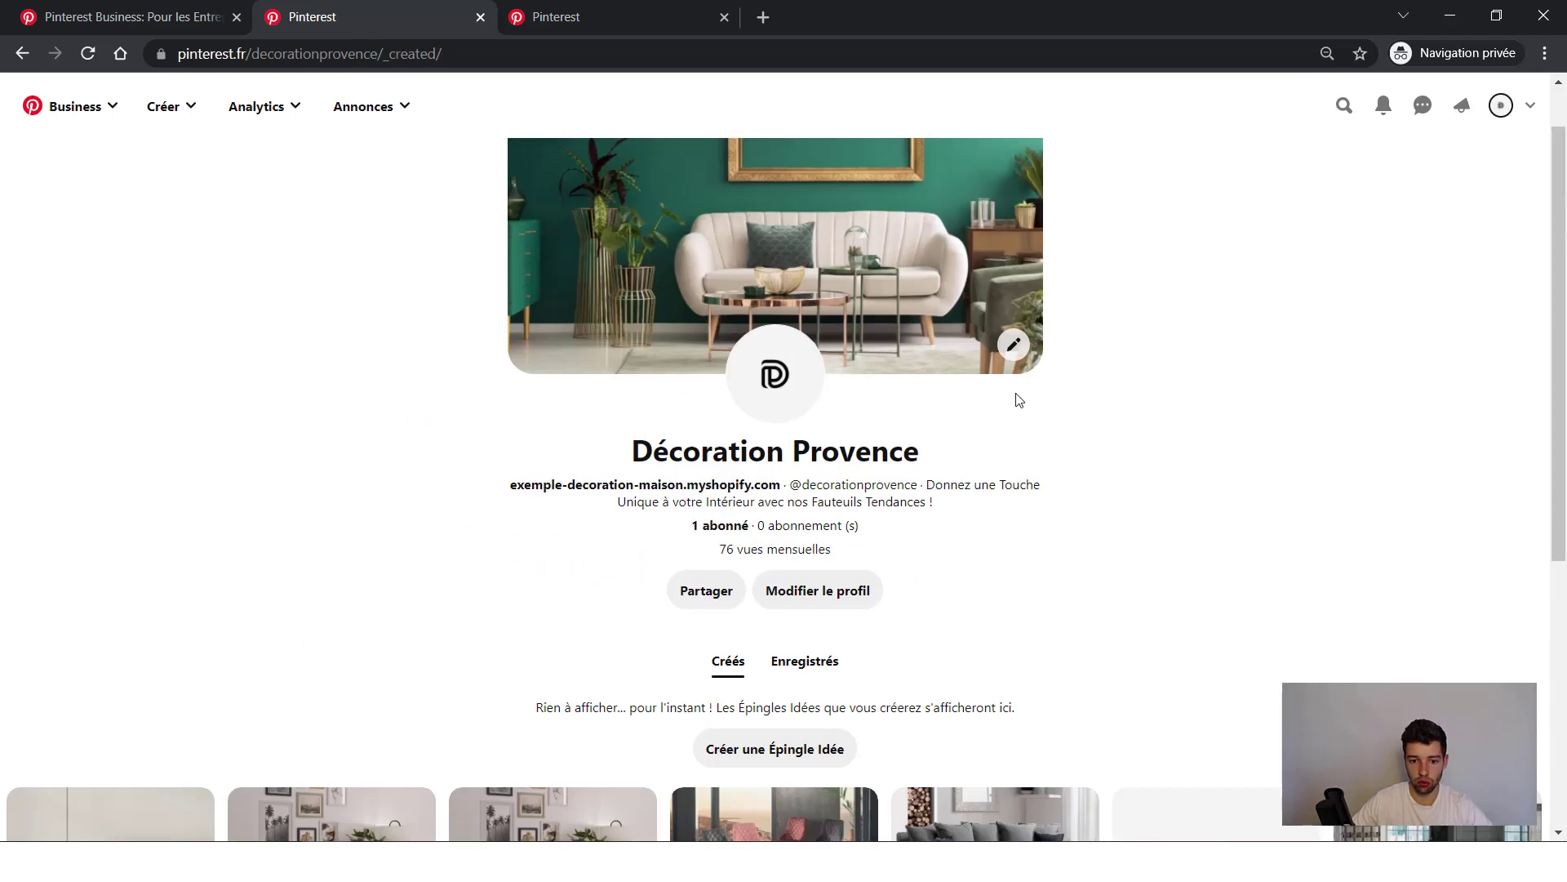
click(1530, 107)
click(1169, 327)
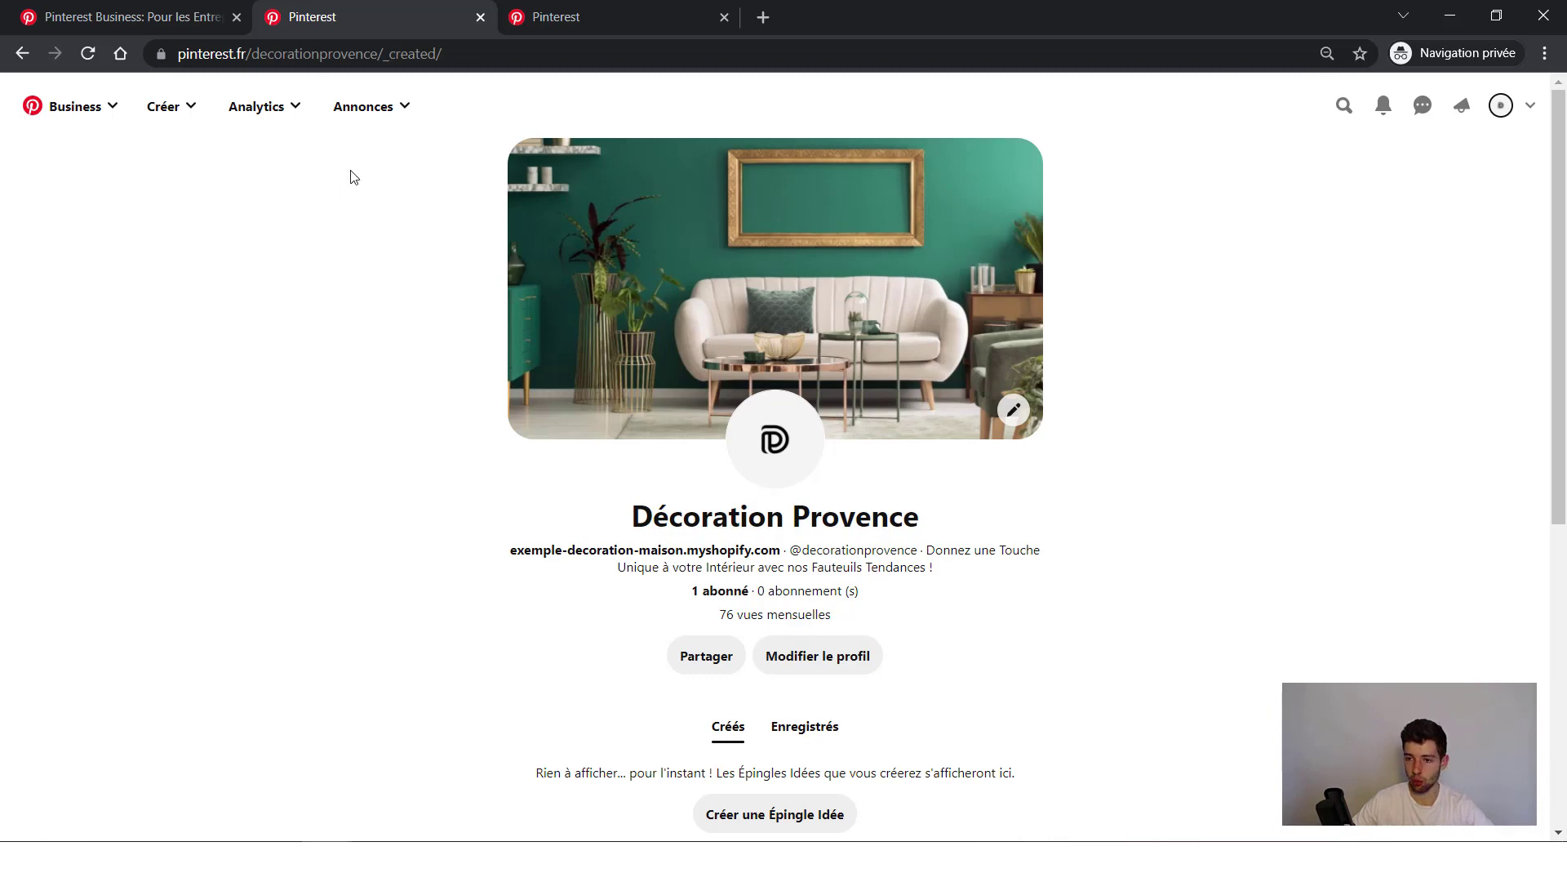
scroll(1049, 490, down, 2)
scroll(1048, 492, up, 2)
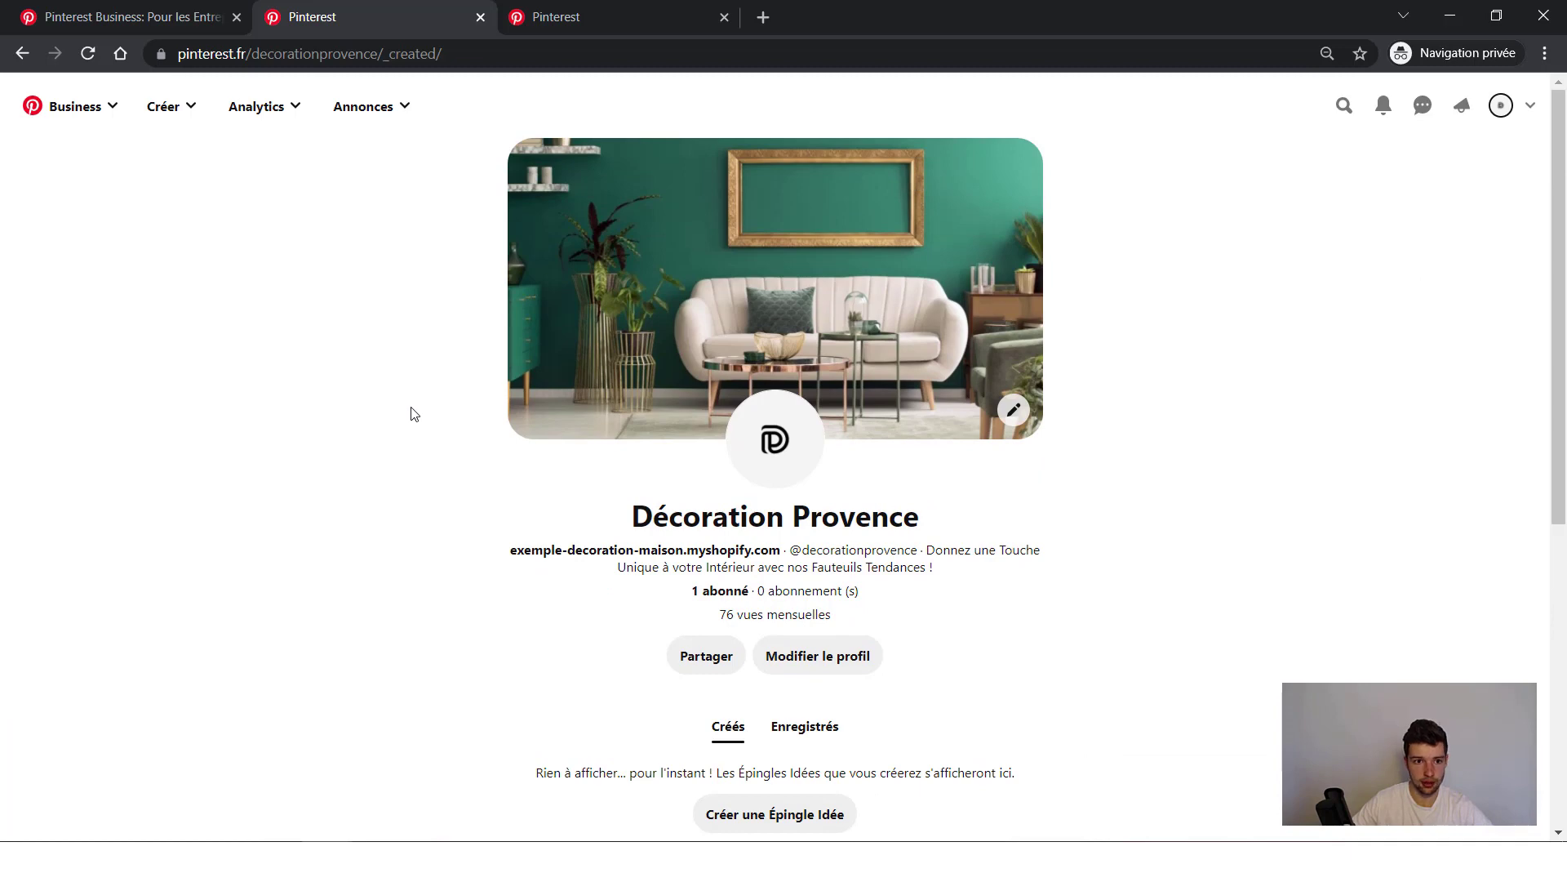
- Open the ads billing page (Facturation) in a new tab and view the company and tax information form
click(366, 108)
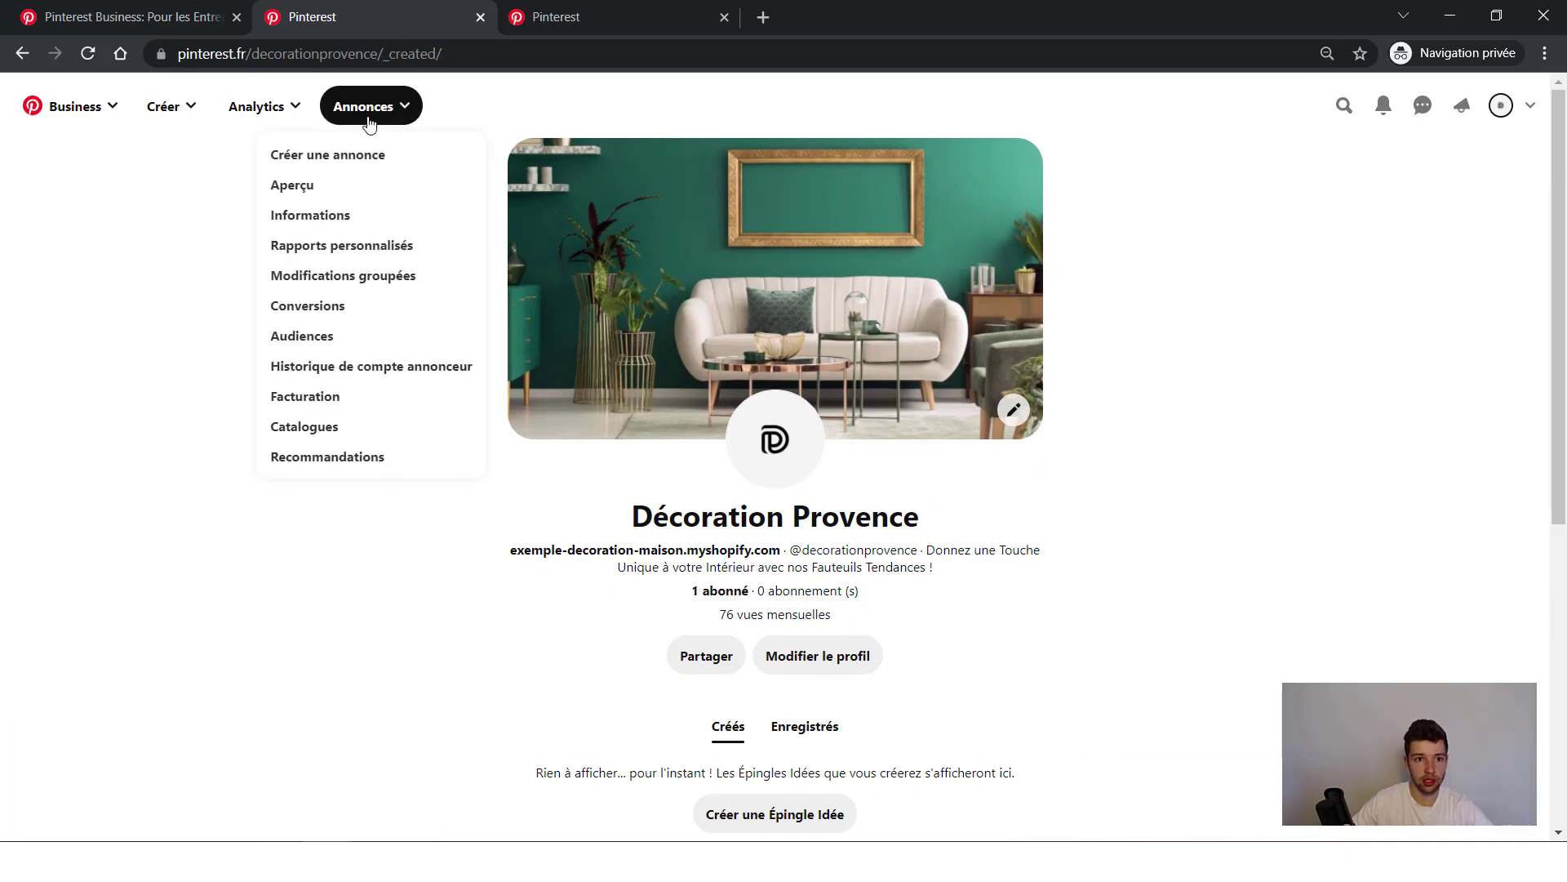
middle_click(311, 402)
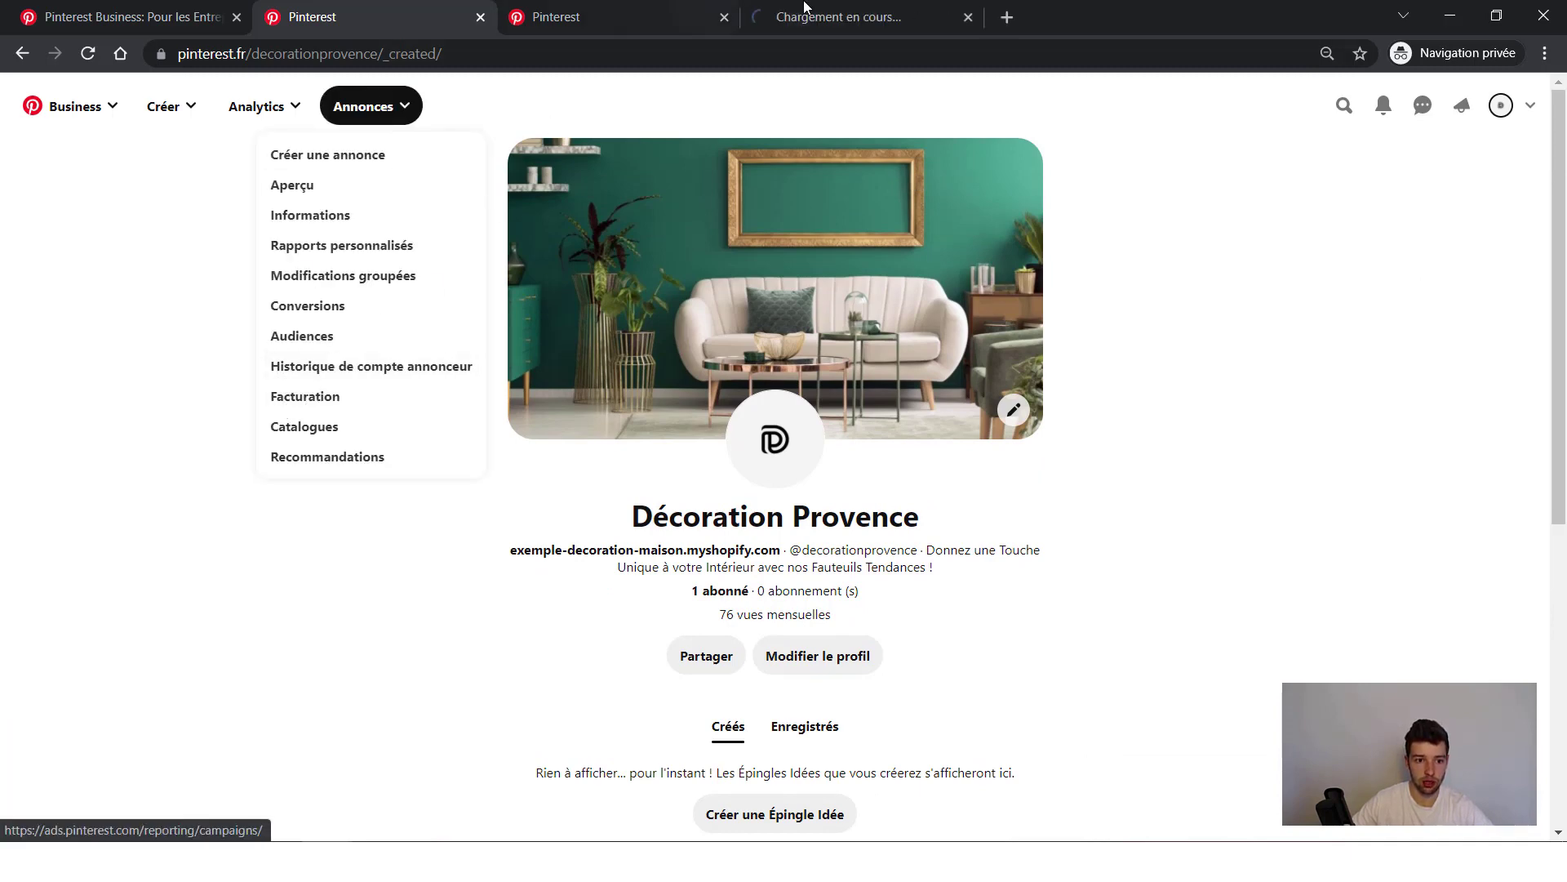
click(796, 18)
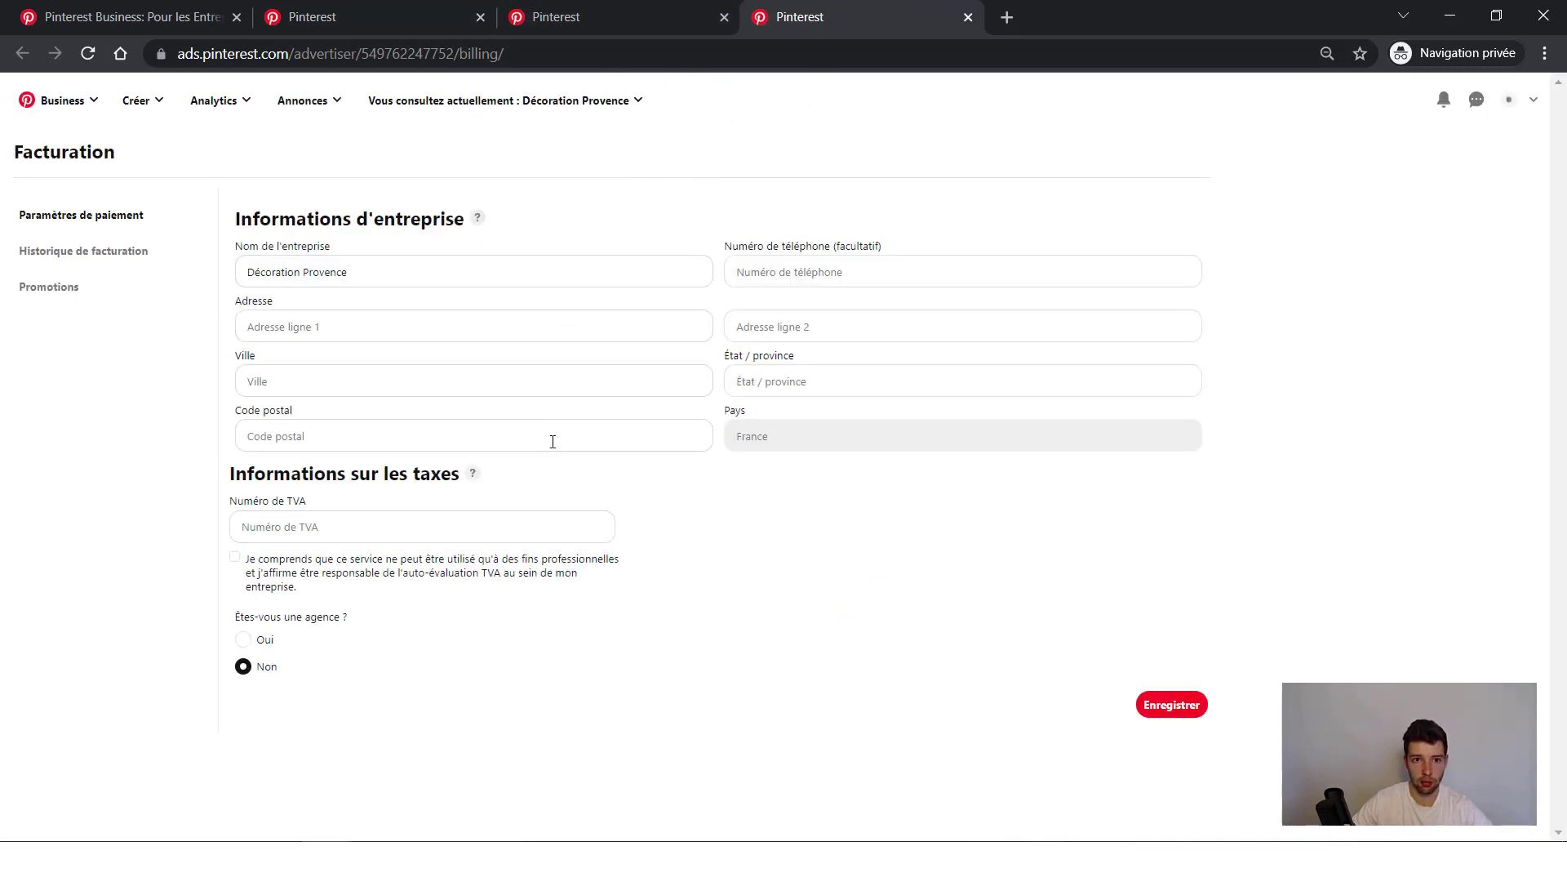
- Go back to the profile tab and open the ads Audiences page in a new tab
click(598, 8)
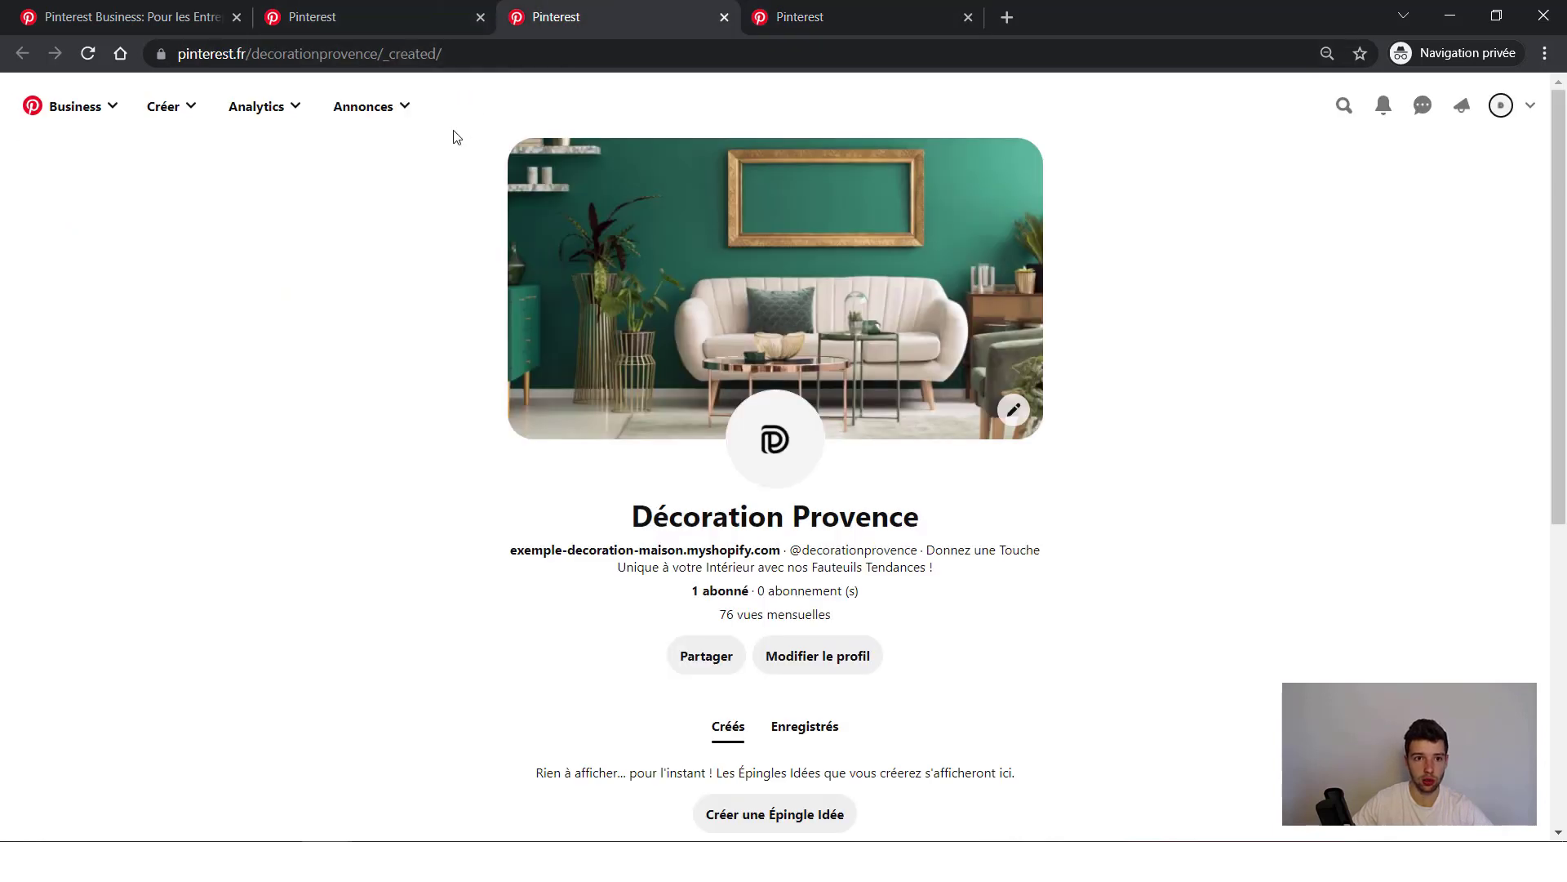
click(369, 106)
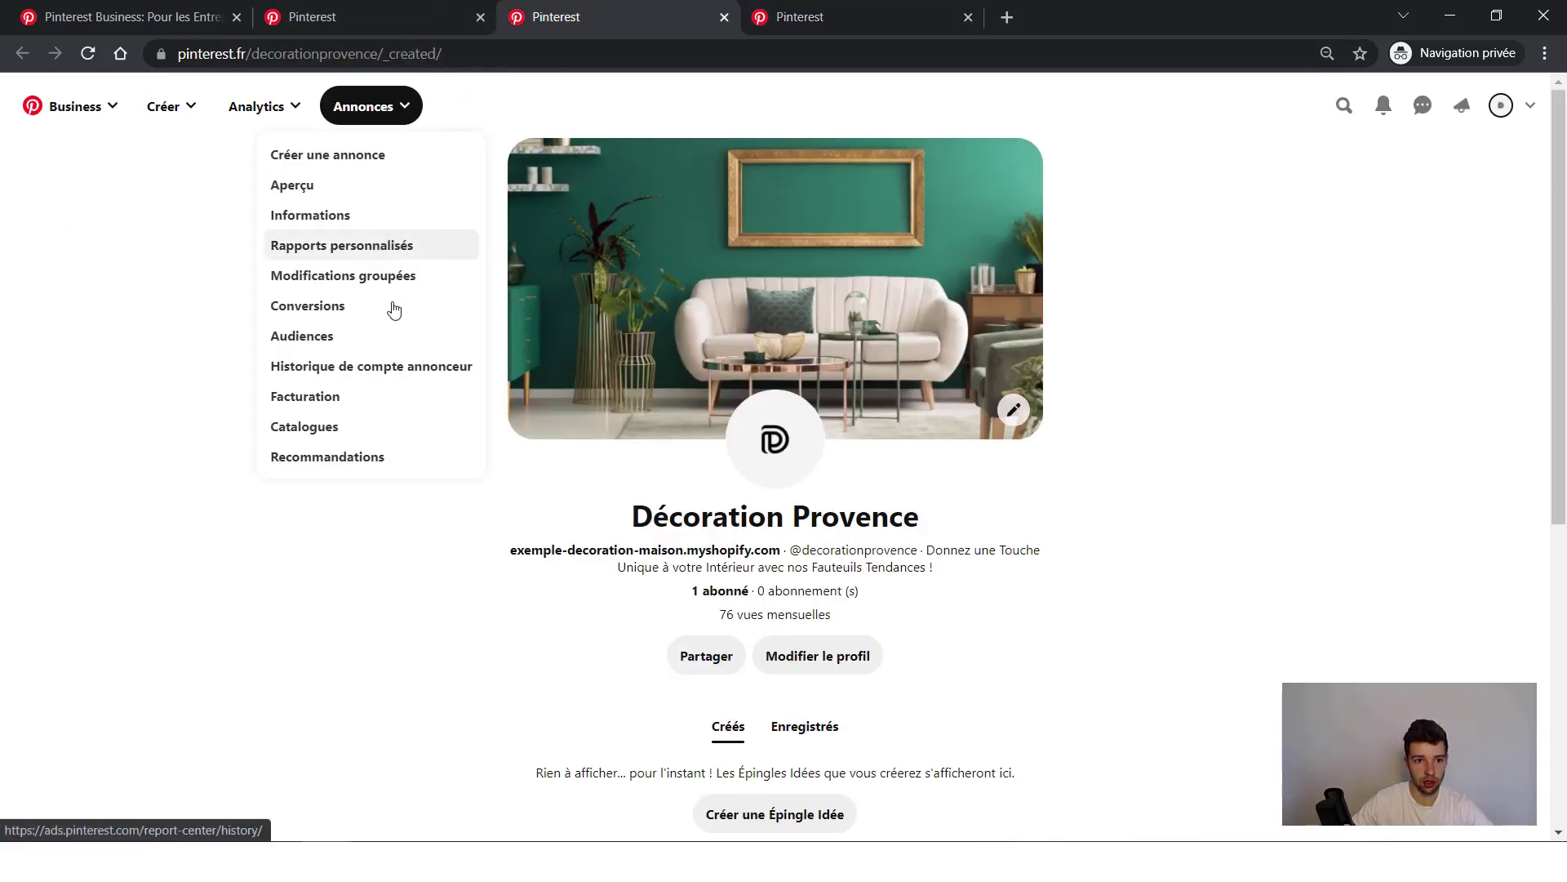
middle_click(397, 335)
drag(827, 1, 1061, 17)
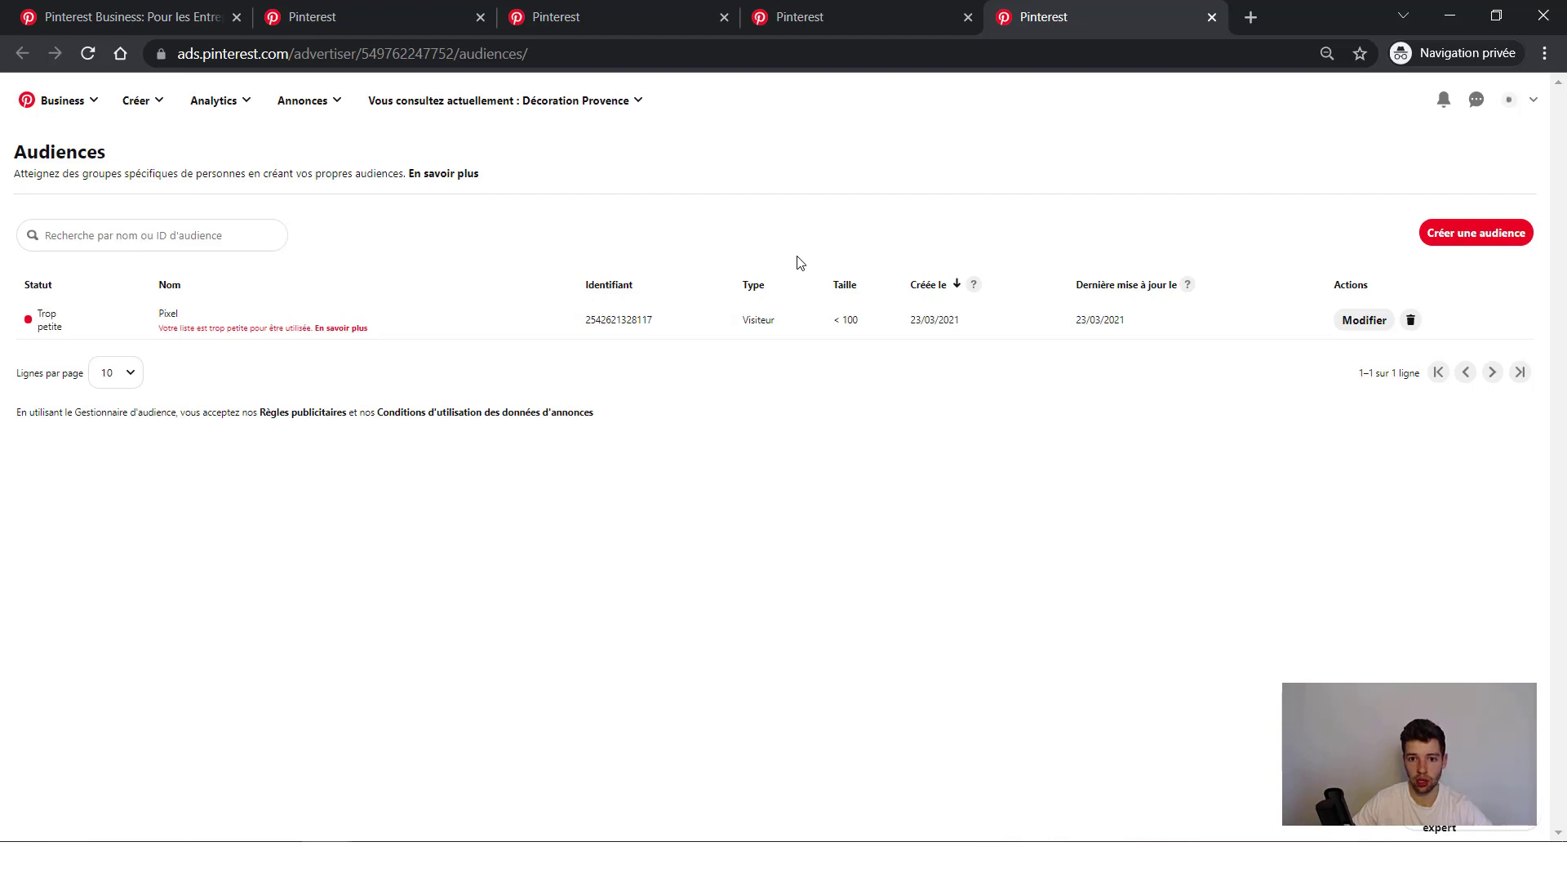
- Check the Annonces options, close them, and open the form for creating a new audience
click(314, 103)
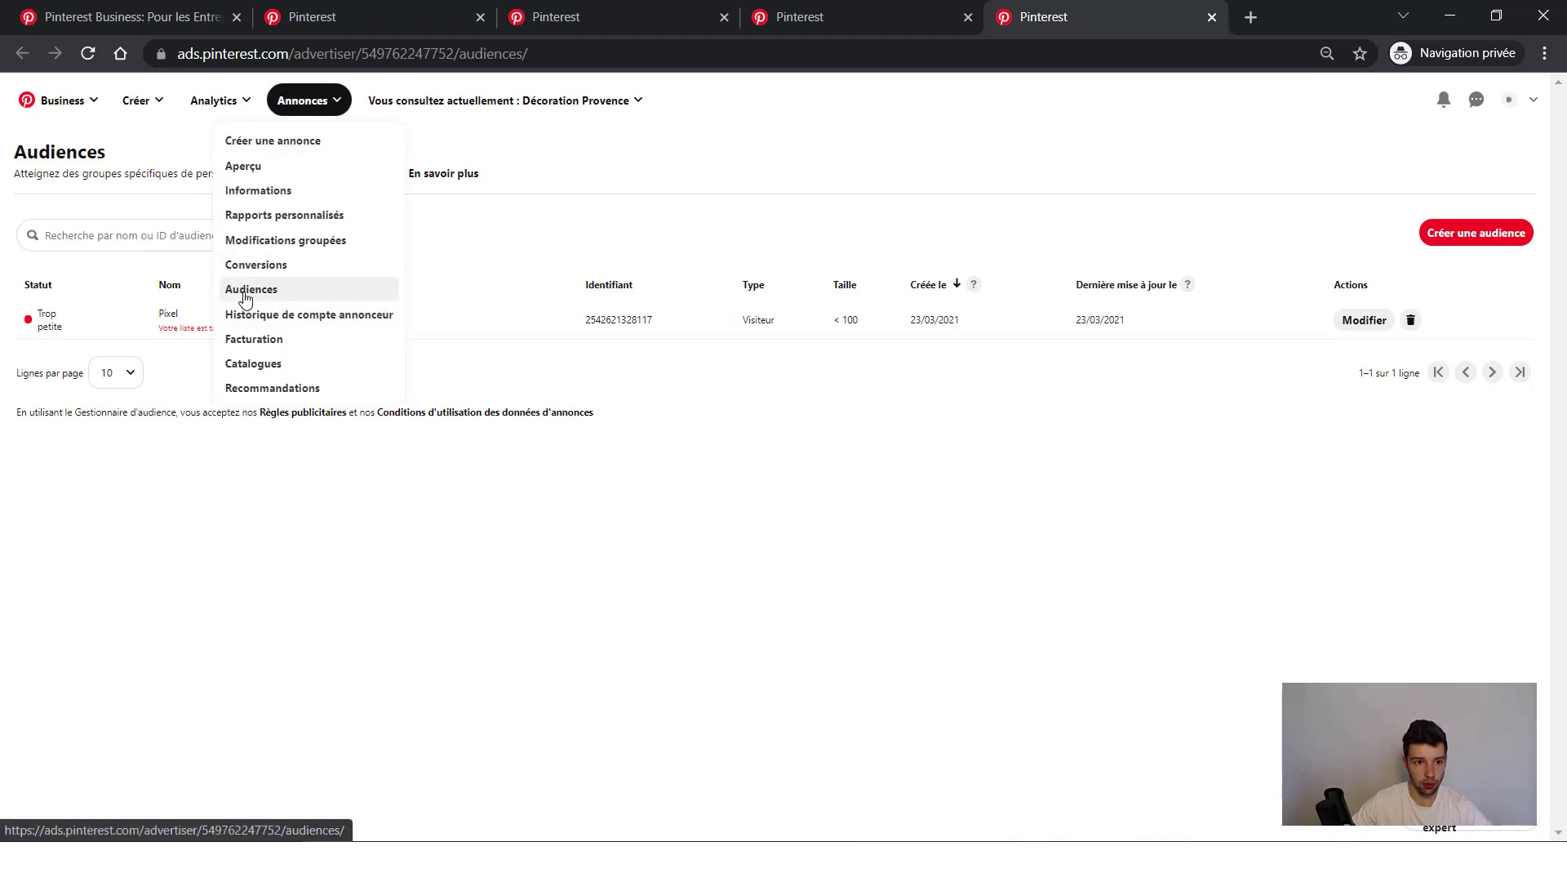
click(1056, 486)
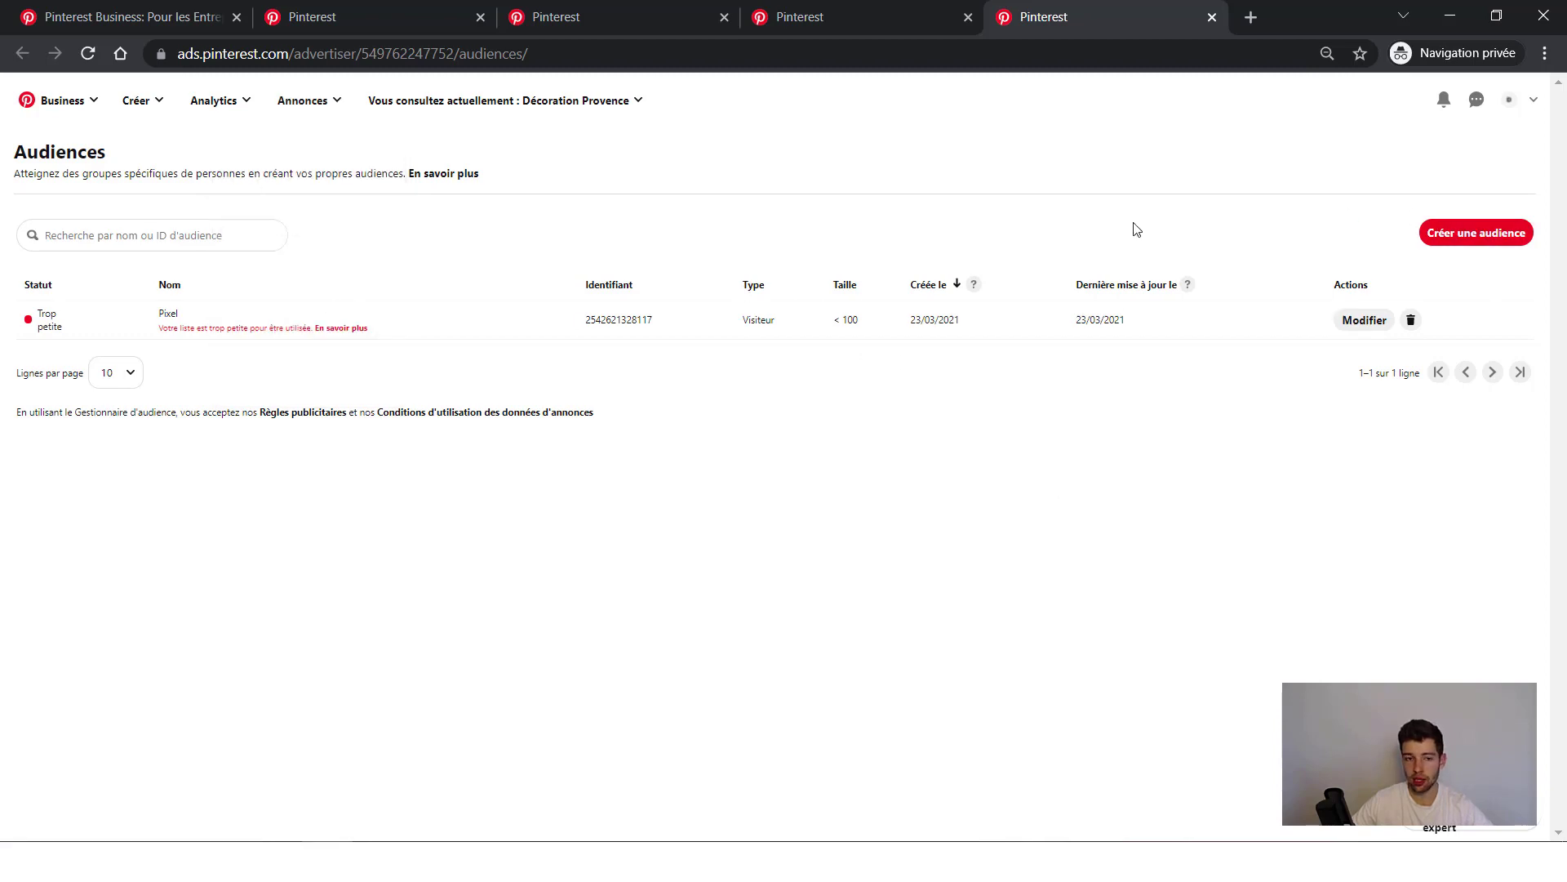
click(1498, 233)
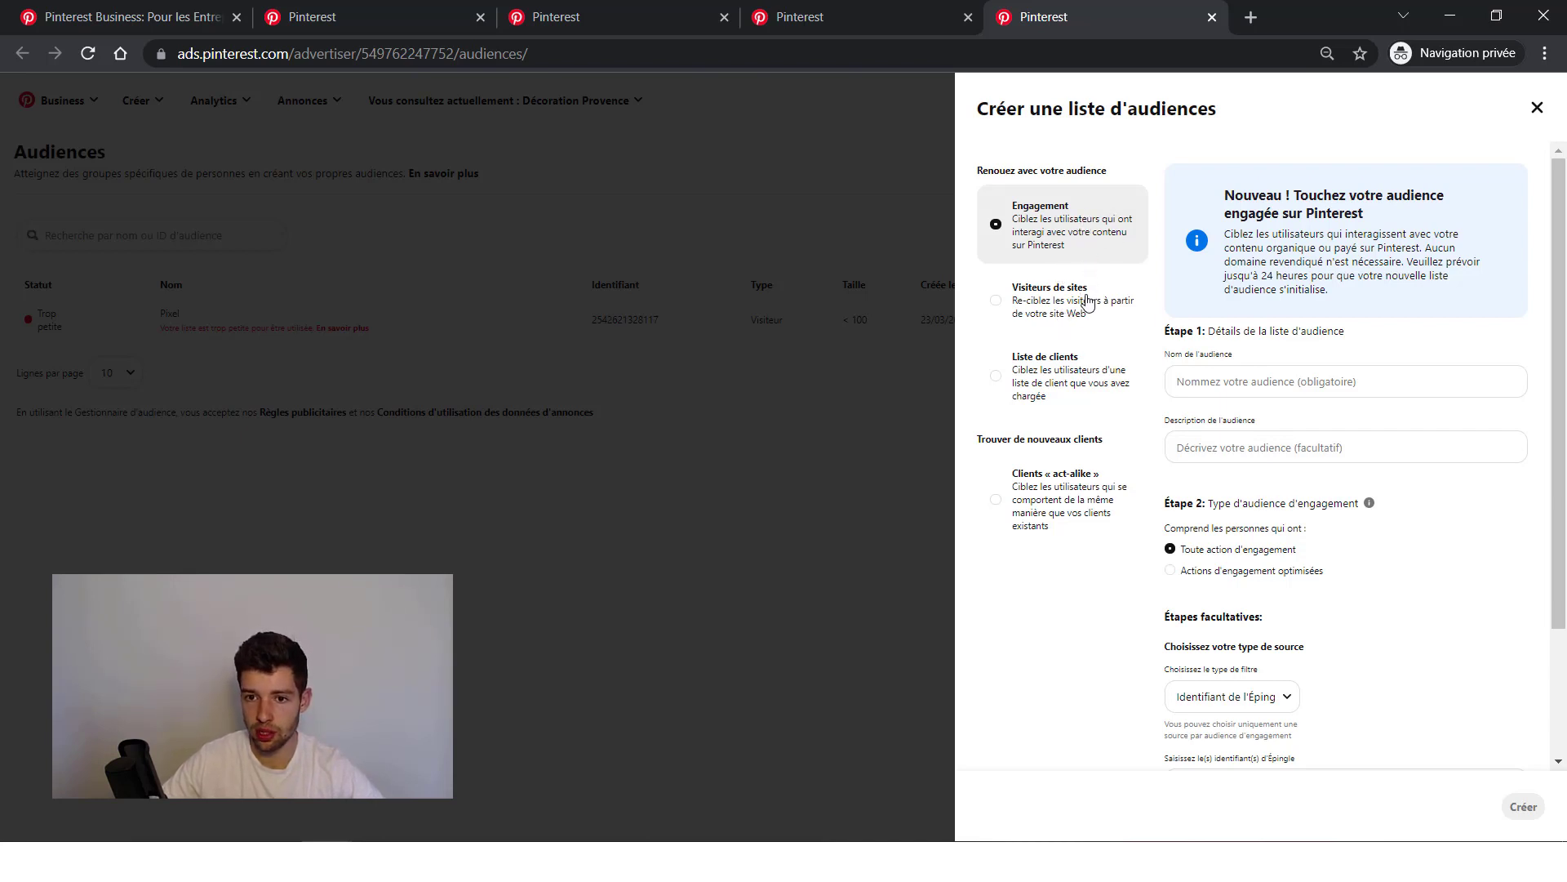
- Check the Visiteurs de sites audience type, and open the ads Conversions page in a new tab instead
click(1026, 308)
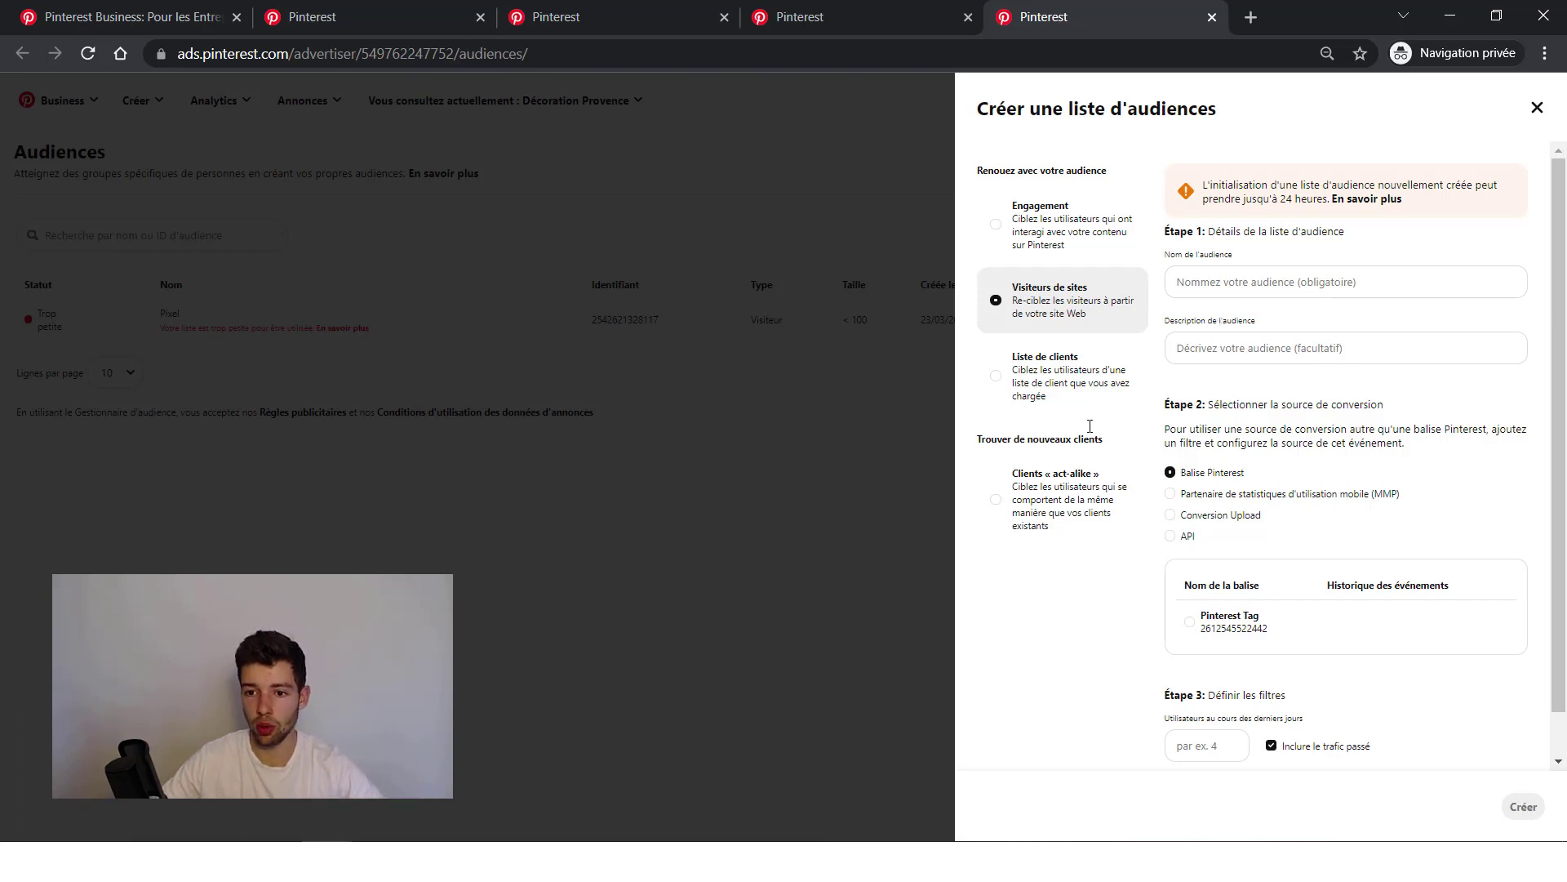
click(732, 555)
click(298, 102)
middle_click(299, 263)
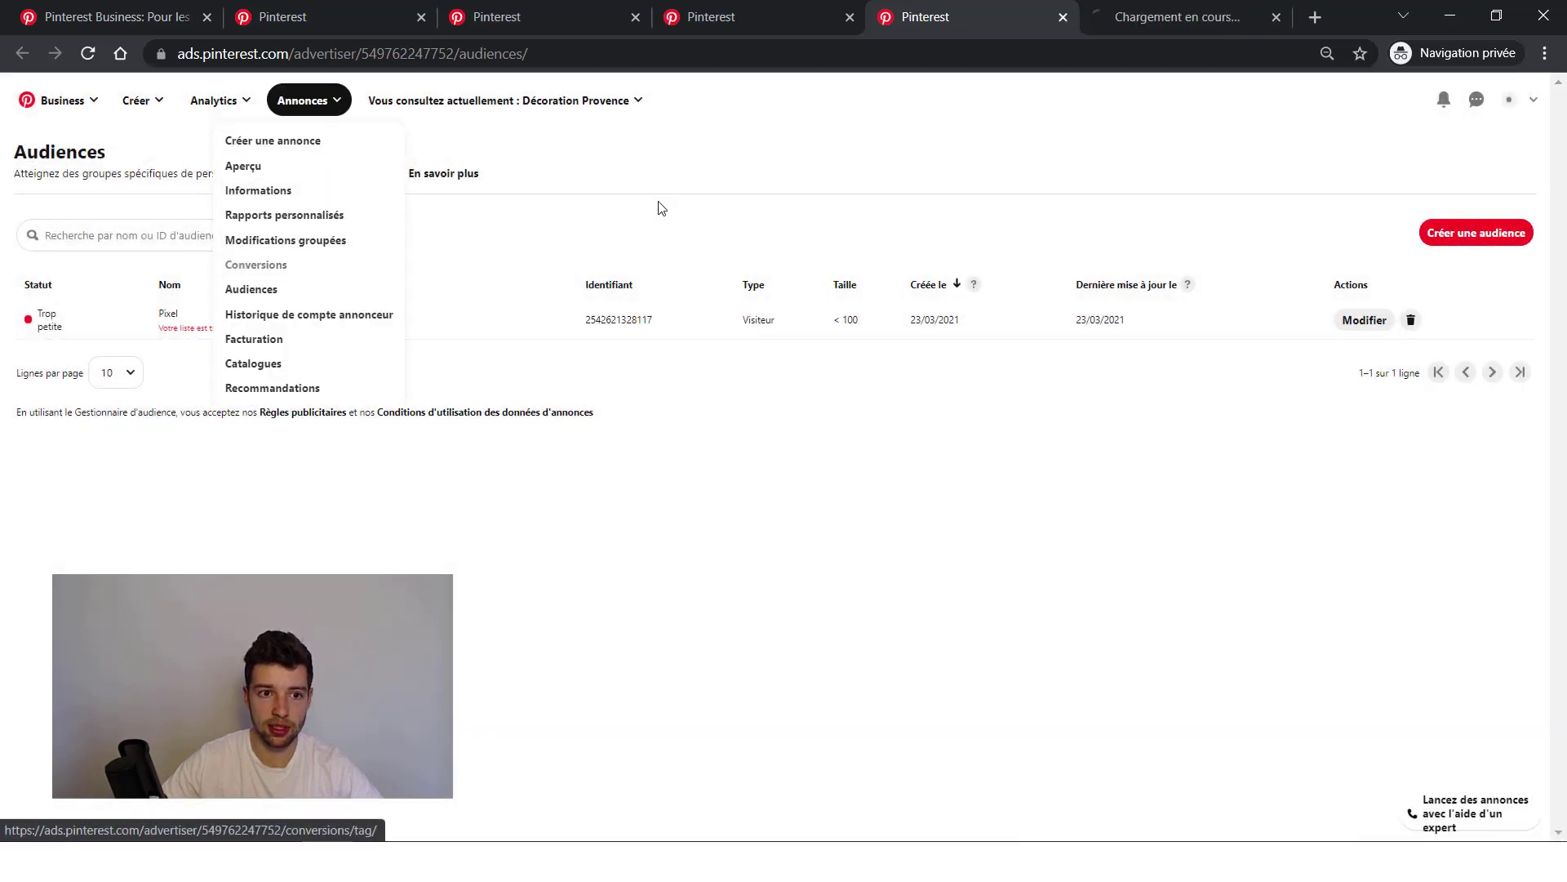
click(1167, 31)
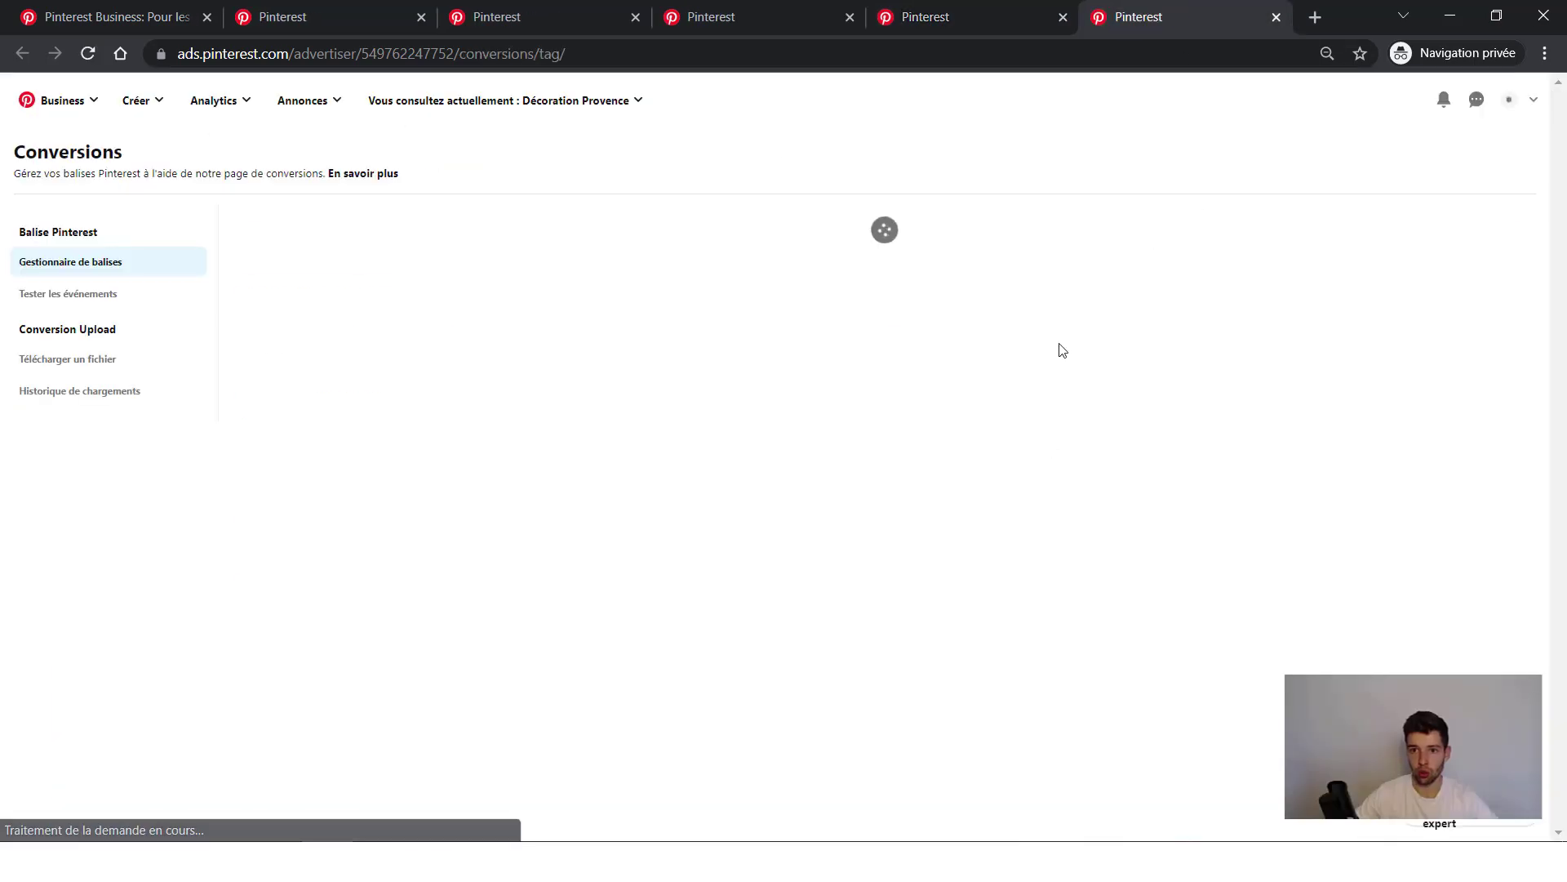
- Look over the Conversions page's Pinterest tag explanations and installation options
scroll(1006, 373, down, 1)
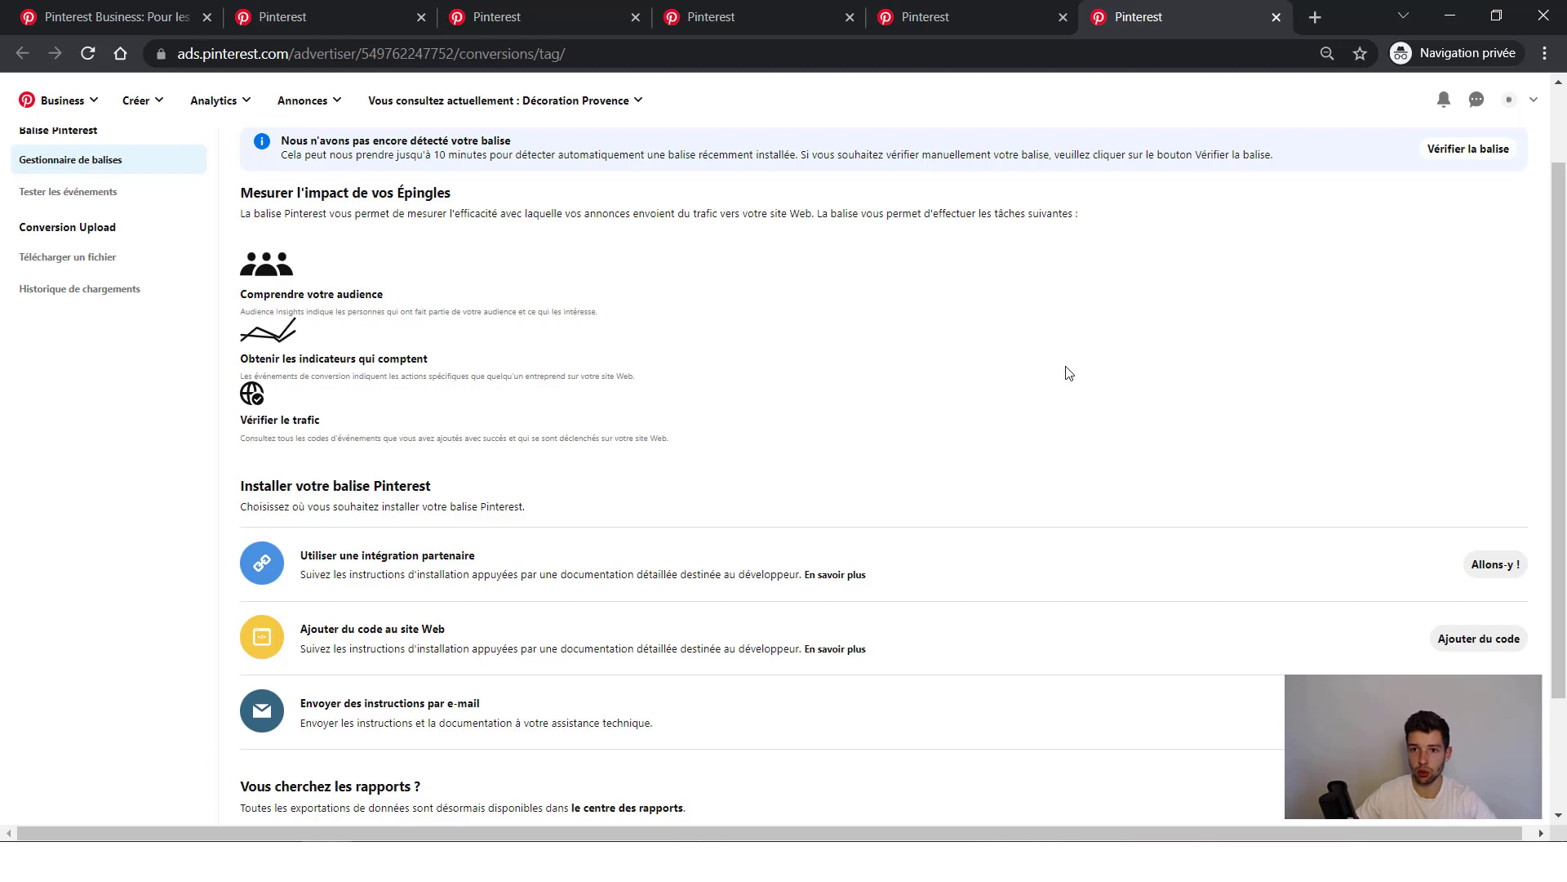
scroll(1135, 351, up, 1)
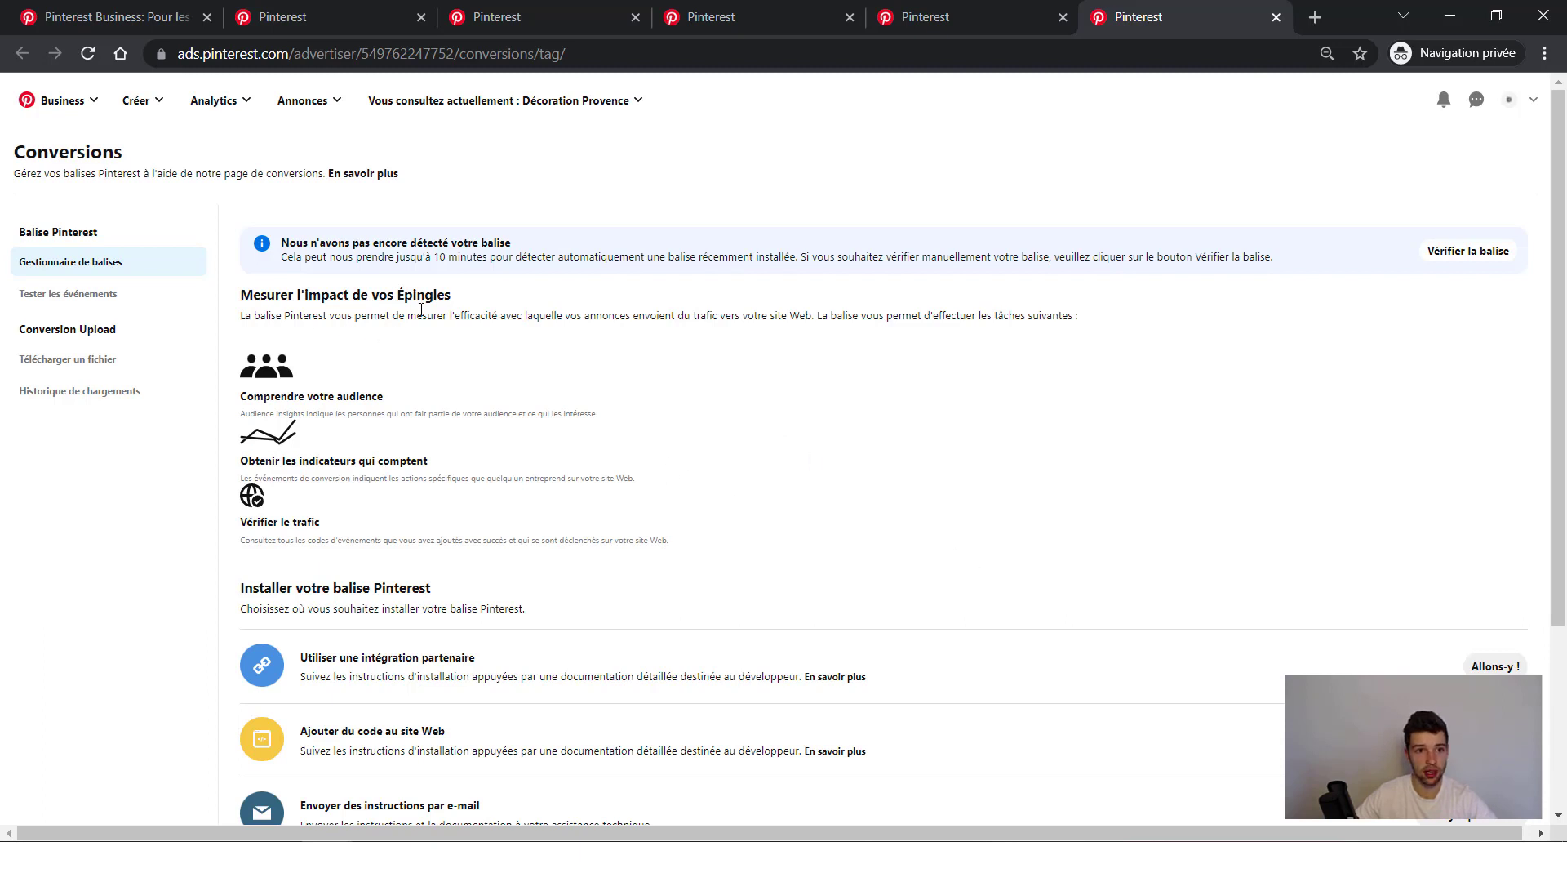
click(307, 101)
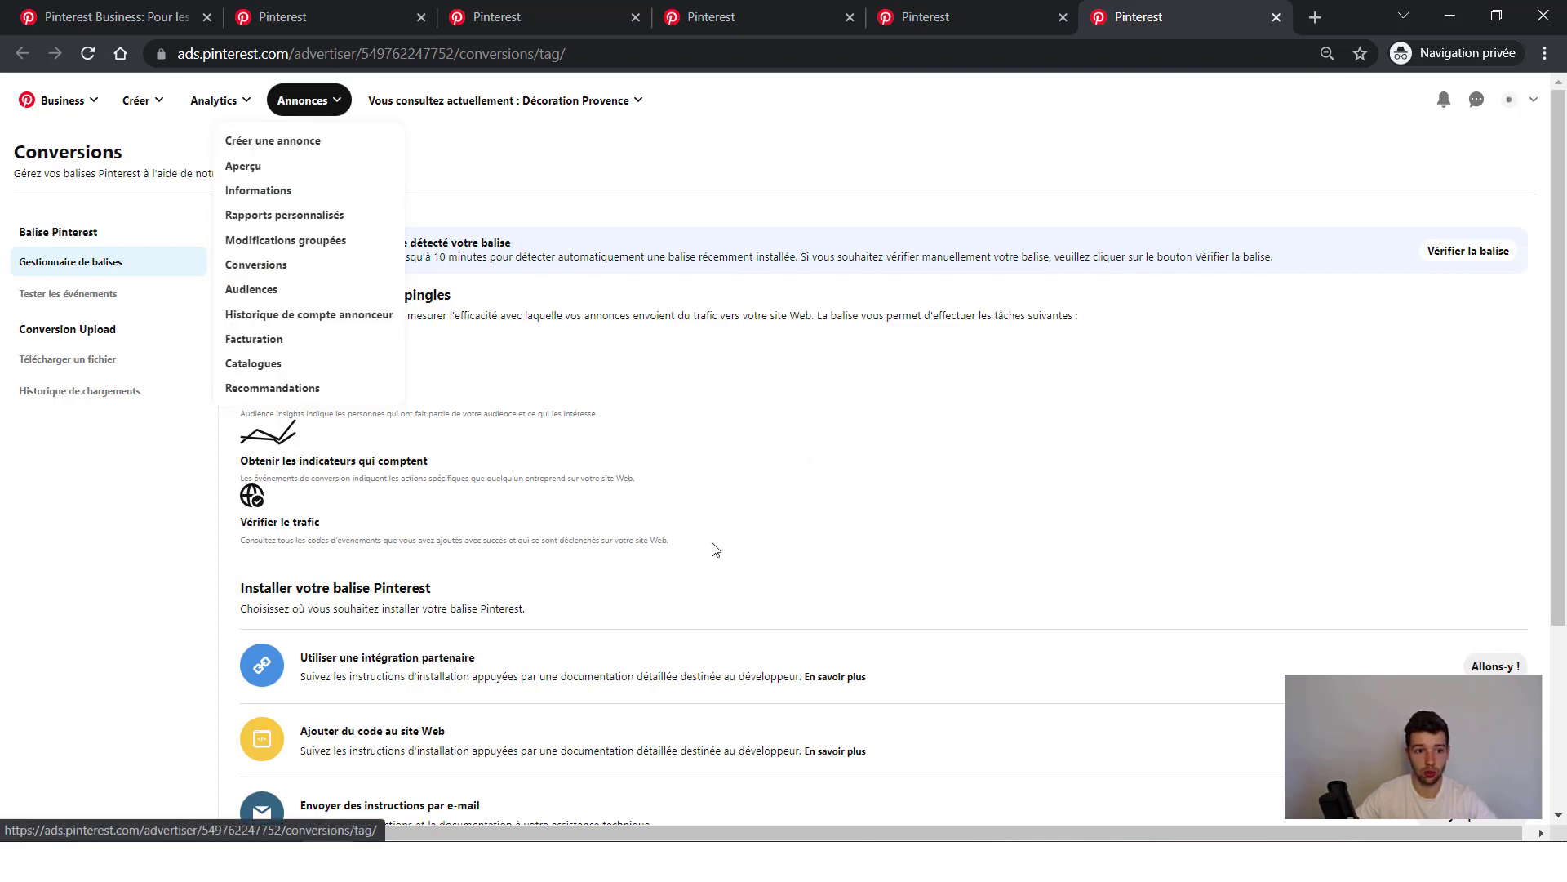
click(734, 500)
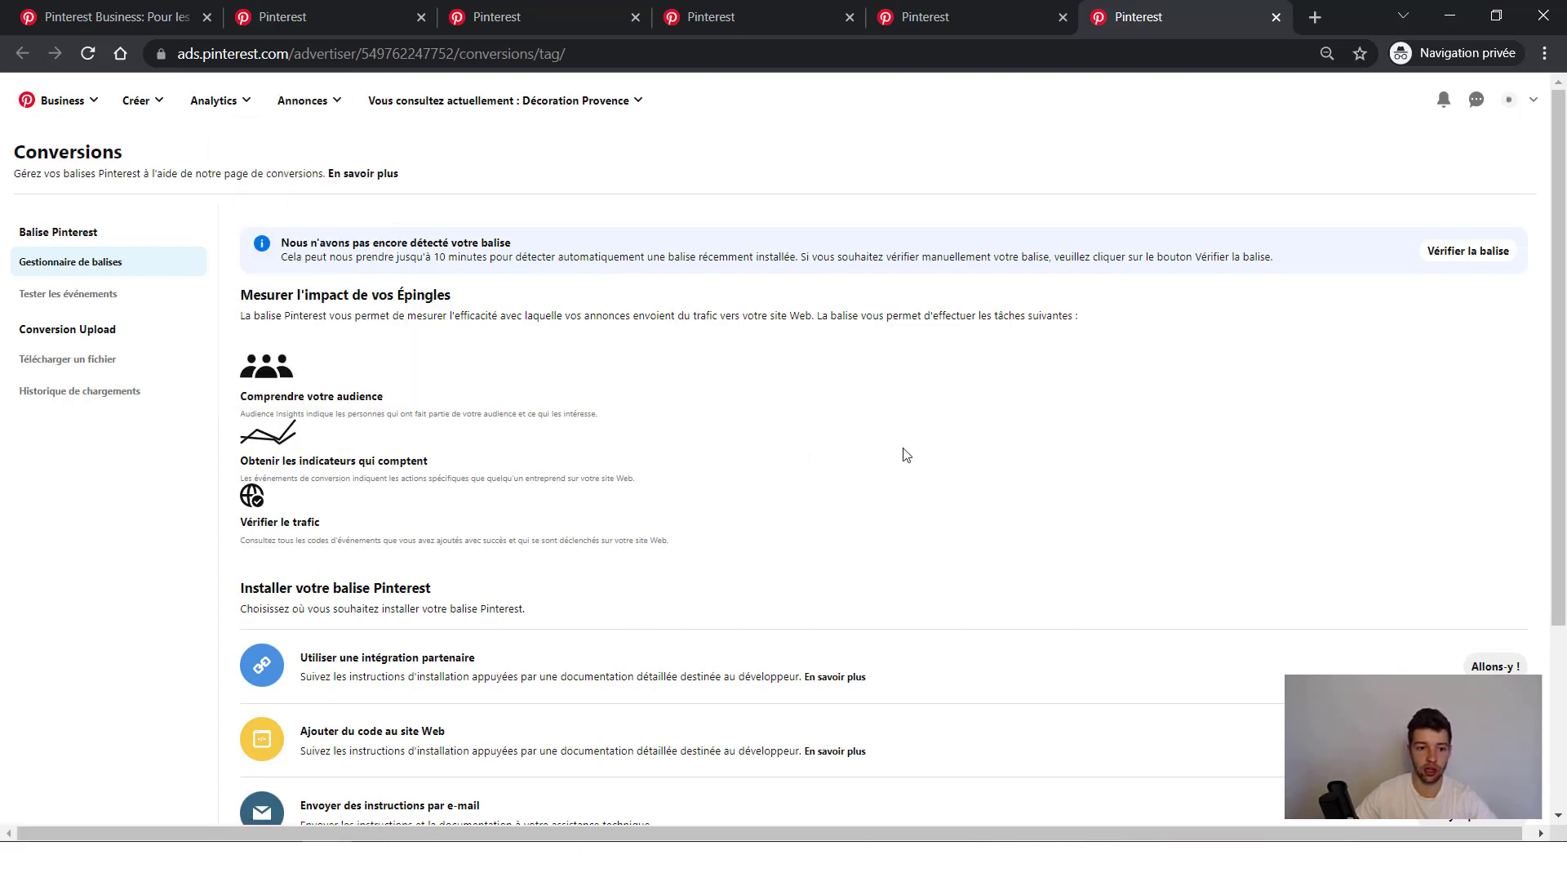
scroll(553, 507, down, 1)
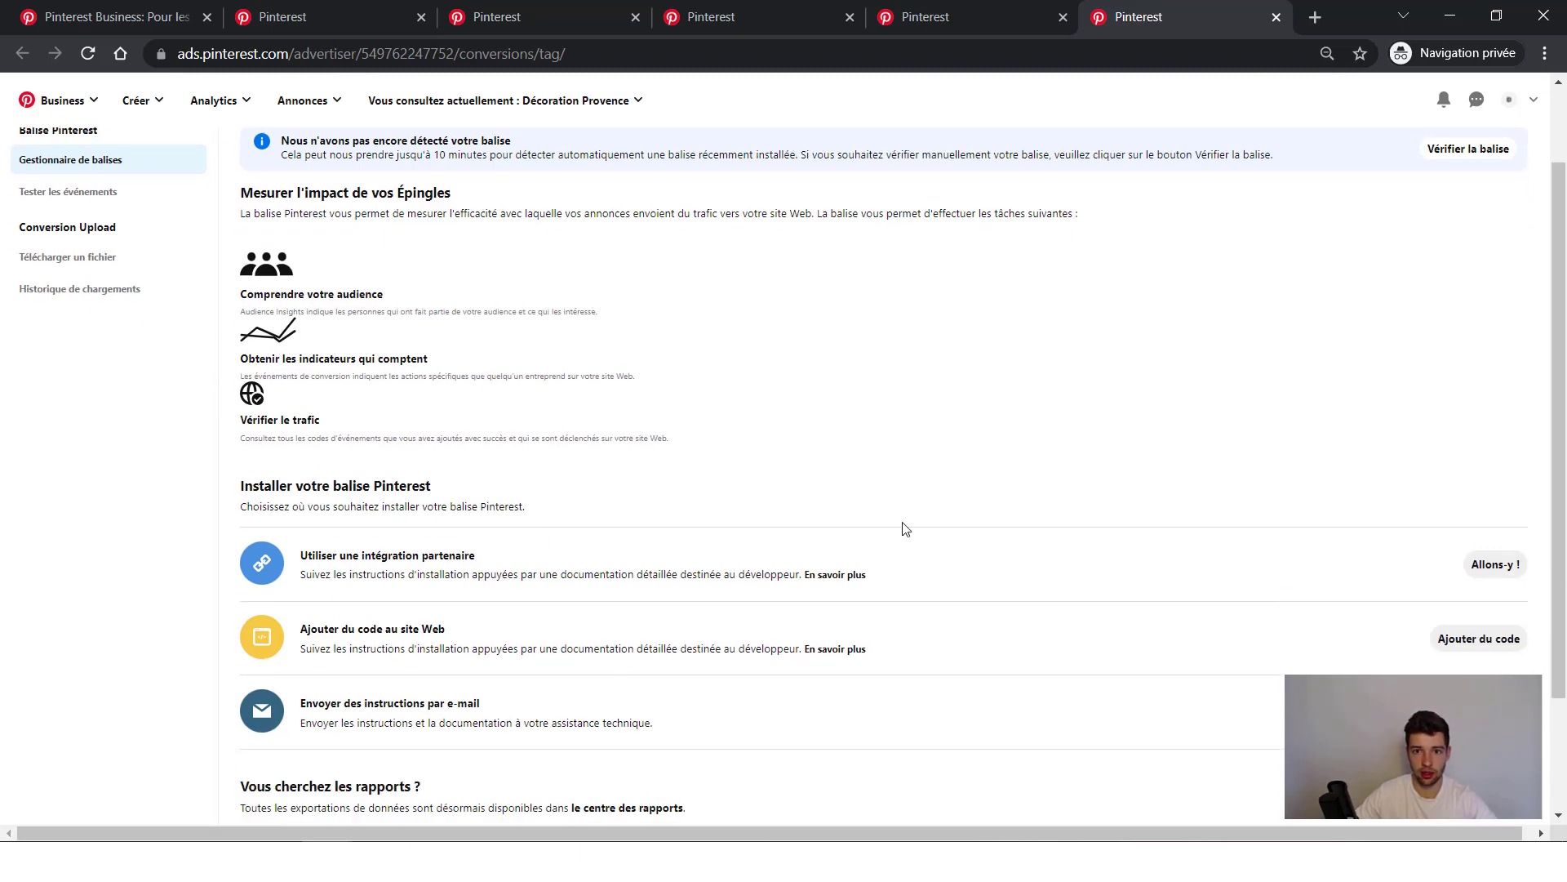
- Return to the Audiences tab, check the audience creation form, and close it
click(916, 25)
click(924, 596)
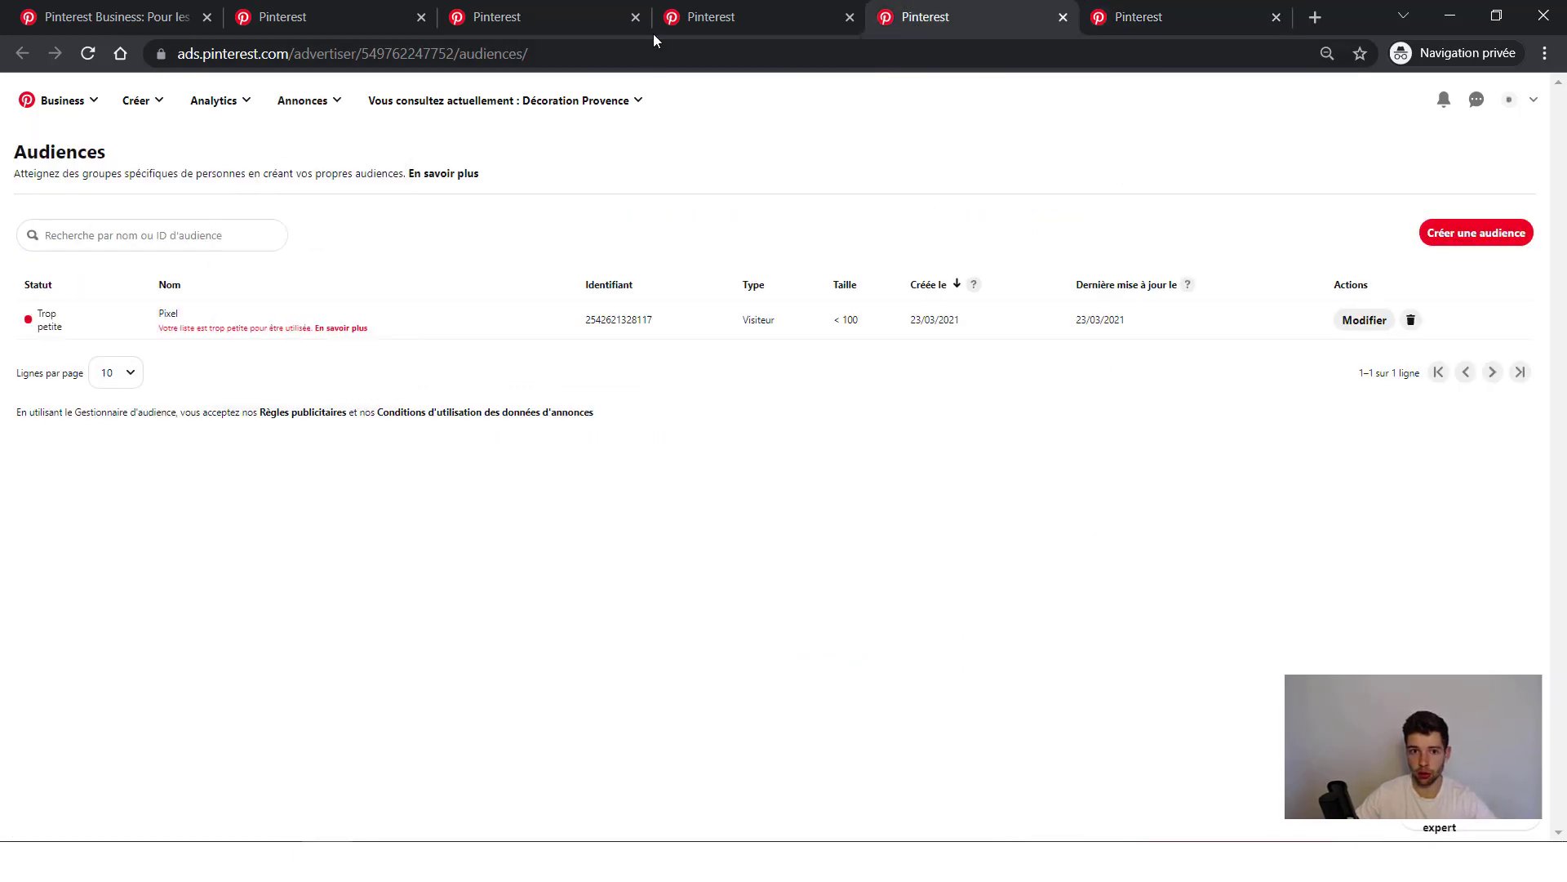
click(689, 18)
click(918, 12)
click(1441, 234)
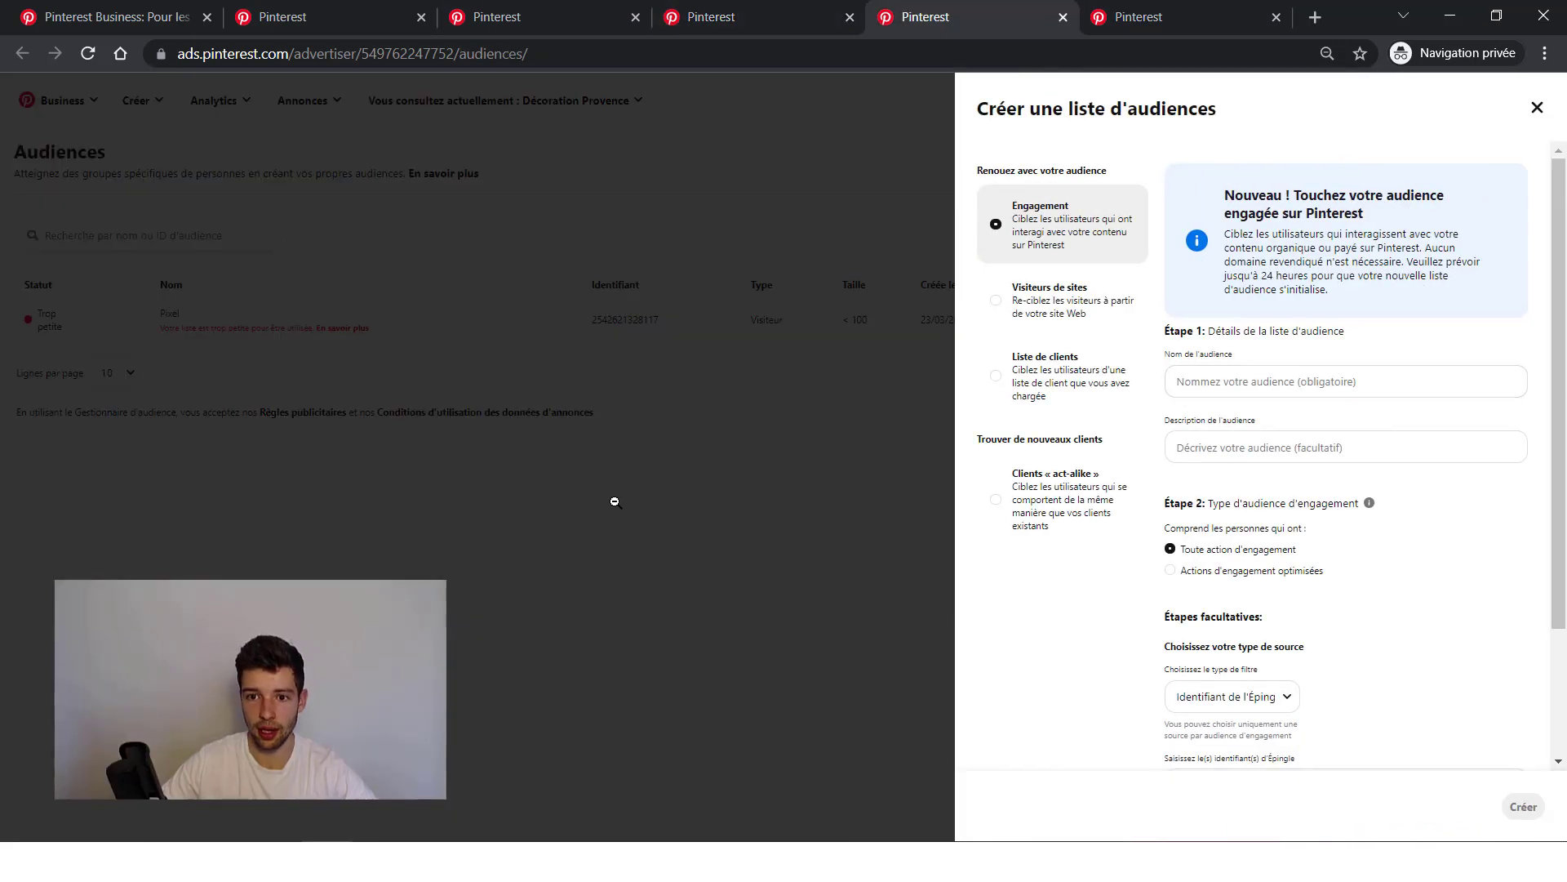
click(619, 418)
click(304, 100)
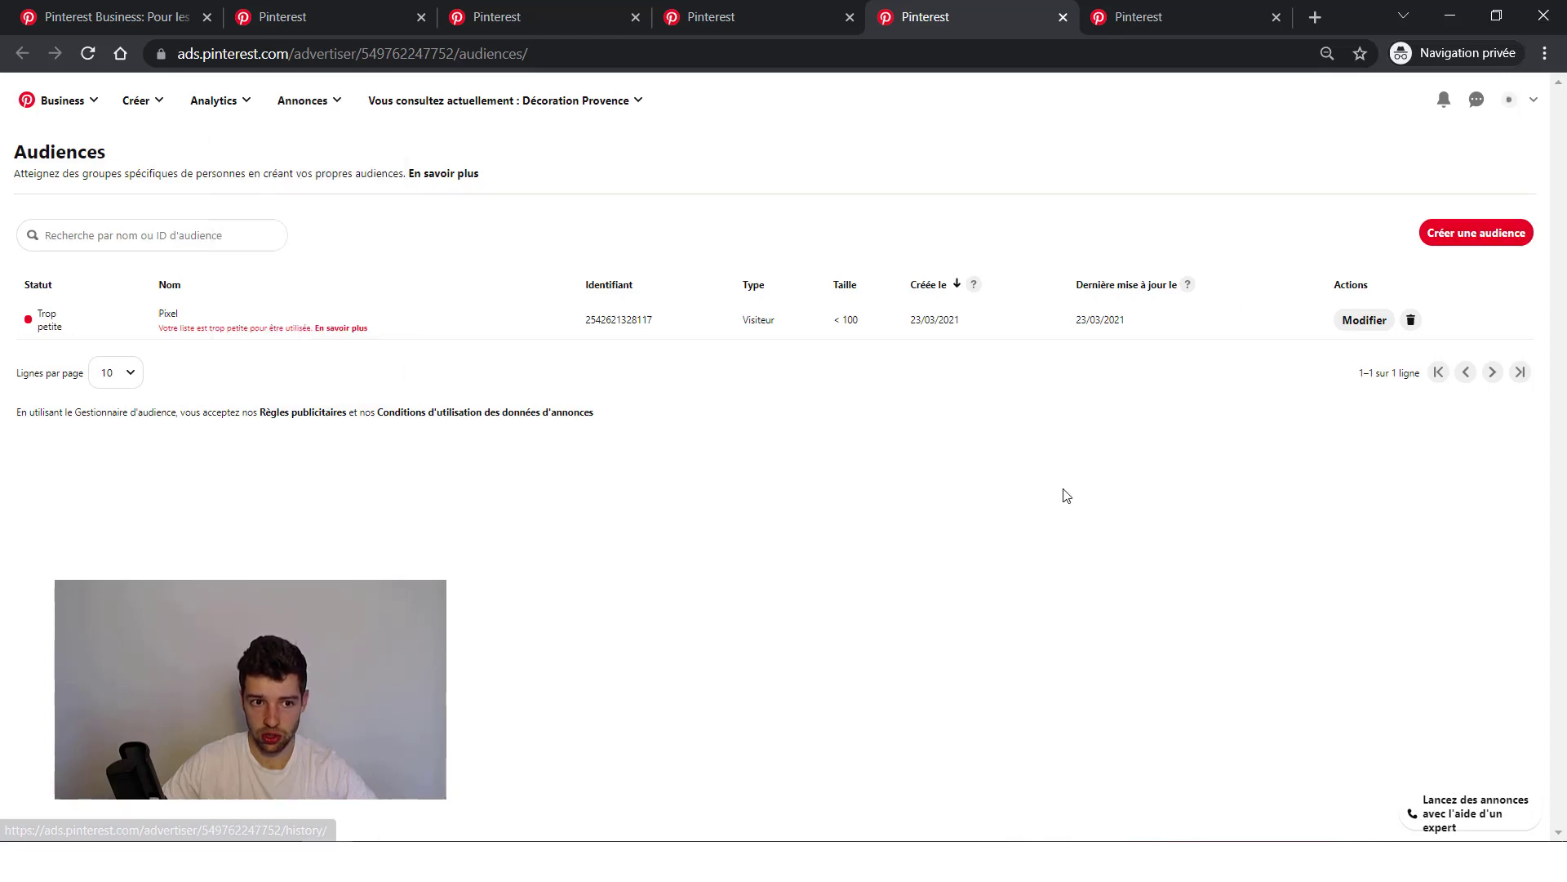
- Start a new audience of the Visiteurs de sites type and name it Visiteurs 30j
click(1441, 235)
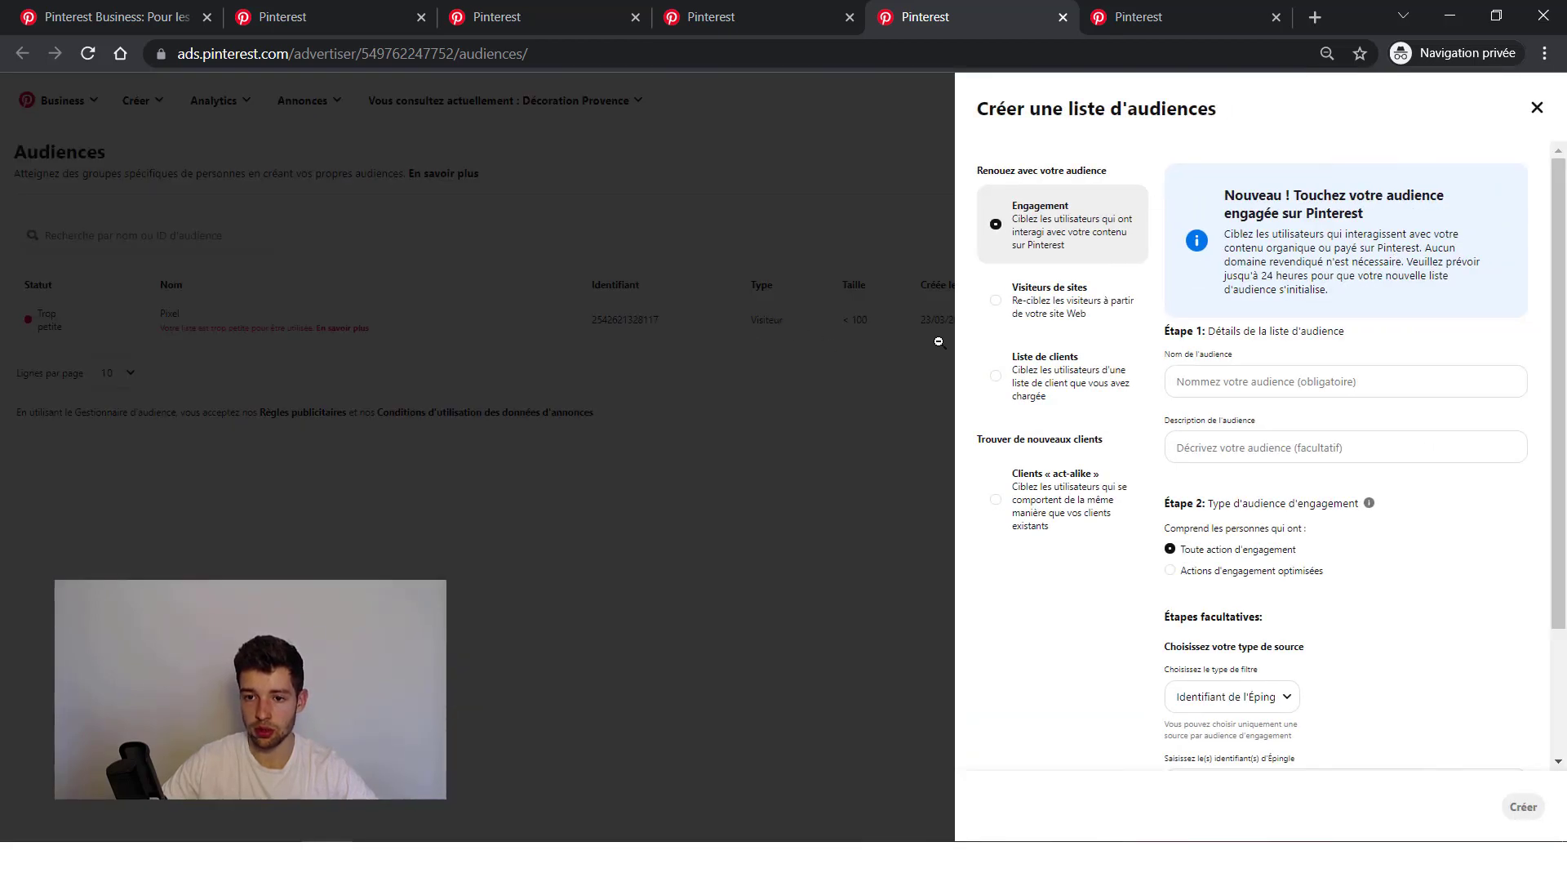
click(1047, 310)
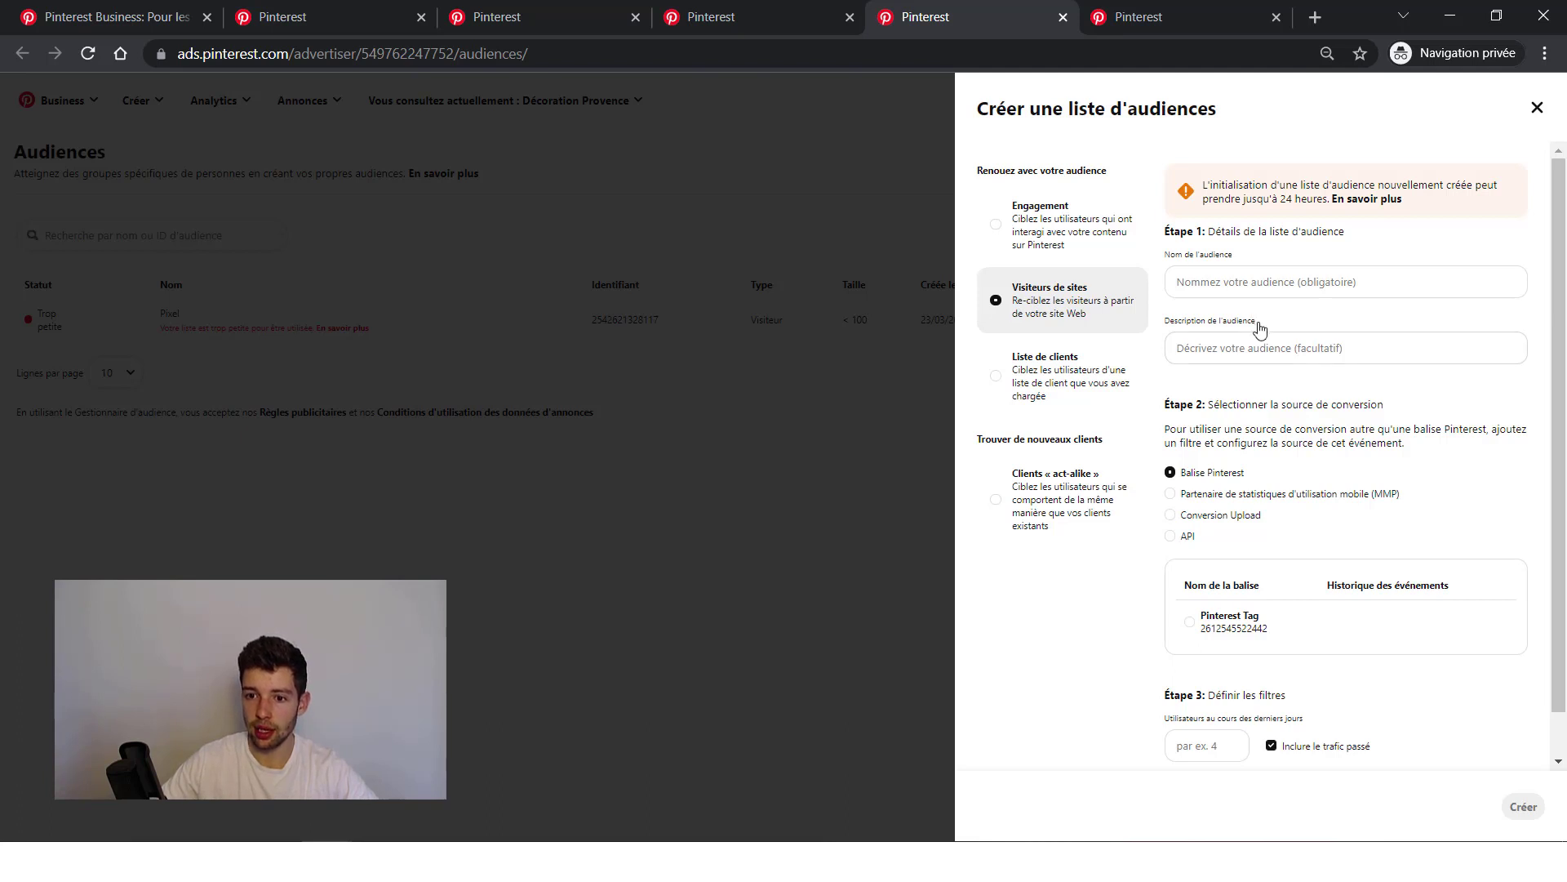
click(1219, 289)
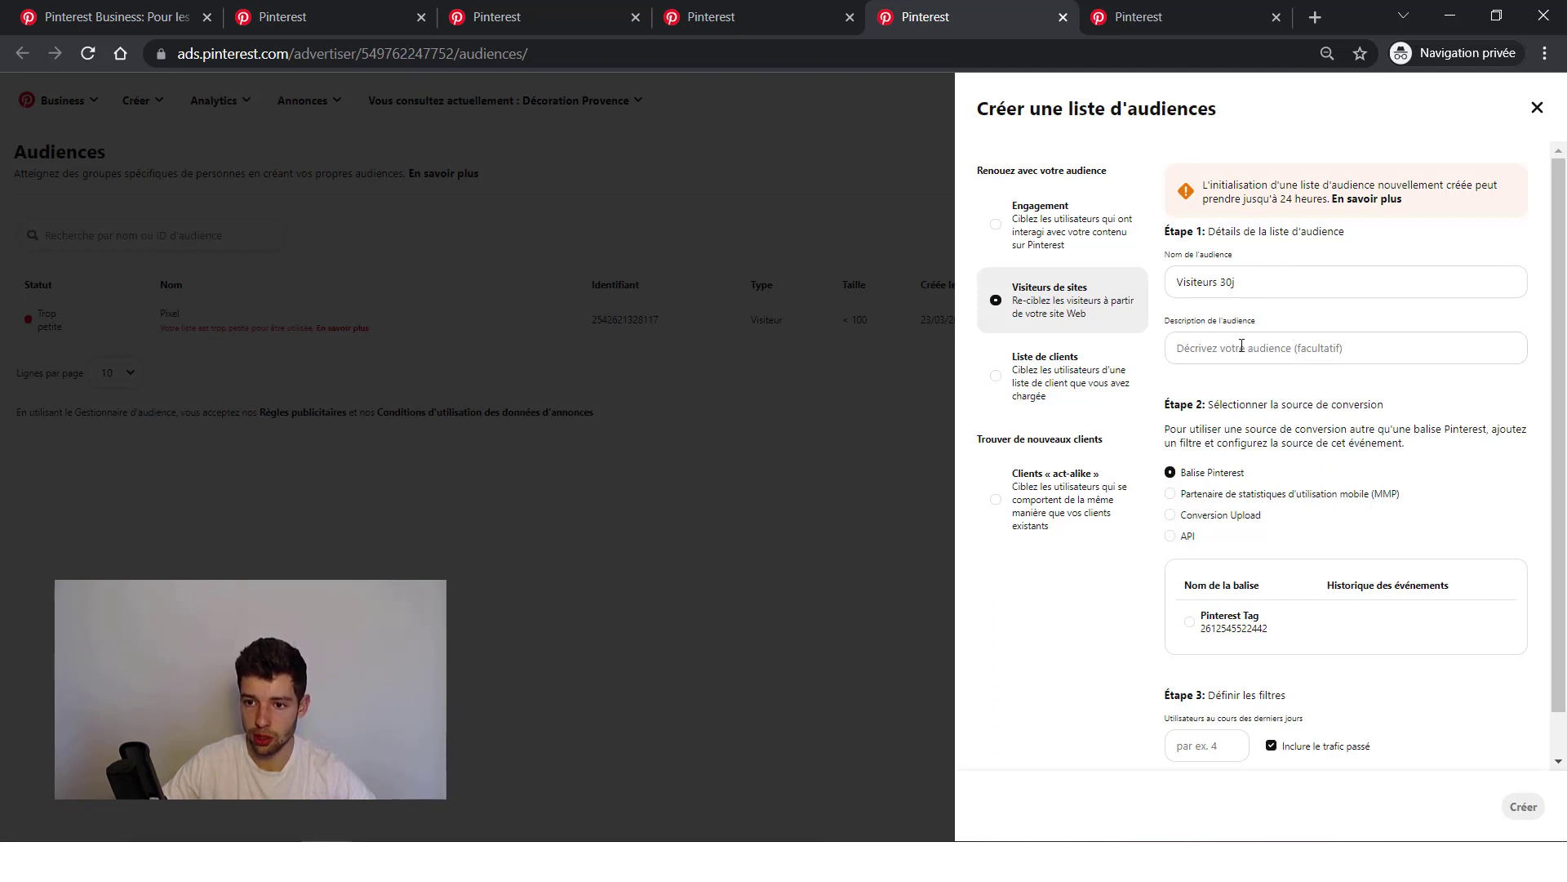
- Select the Pinterest Tag for the audience, keeping Balise Pinterest as the conversion source
scroll(1241, 474, down, 2)
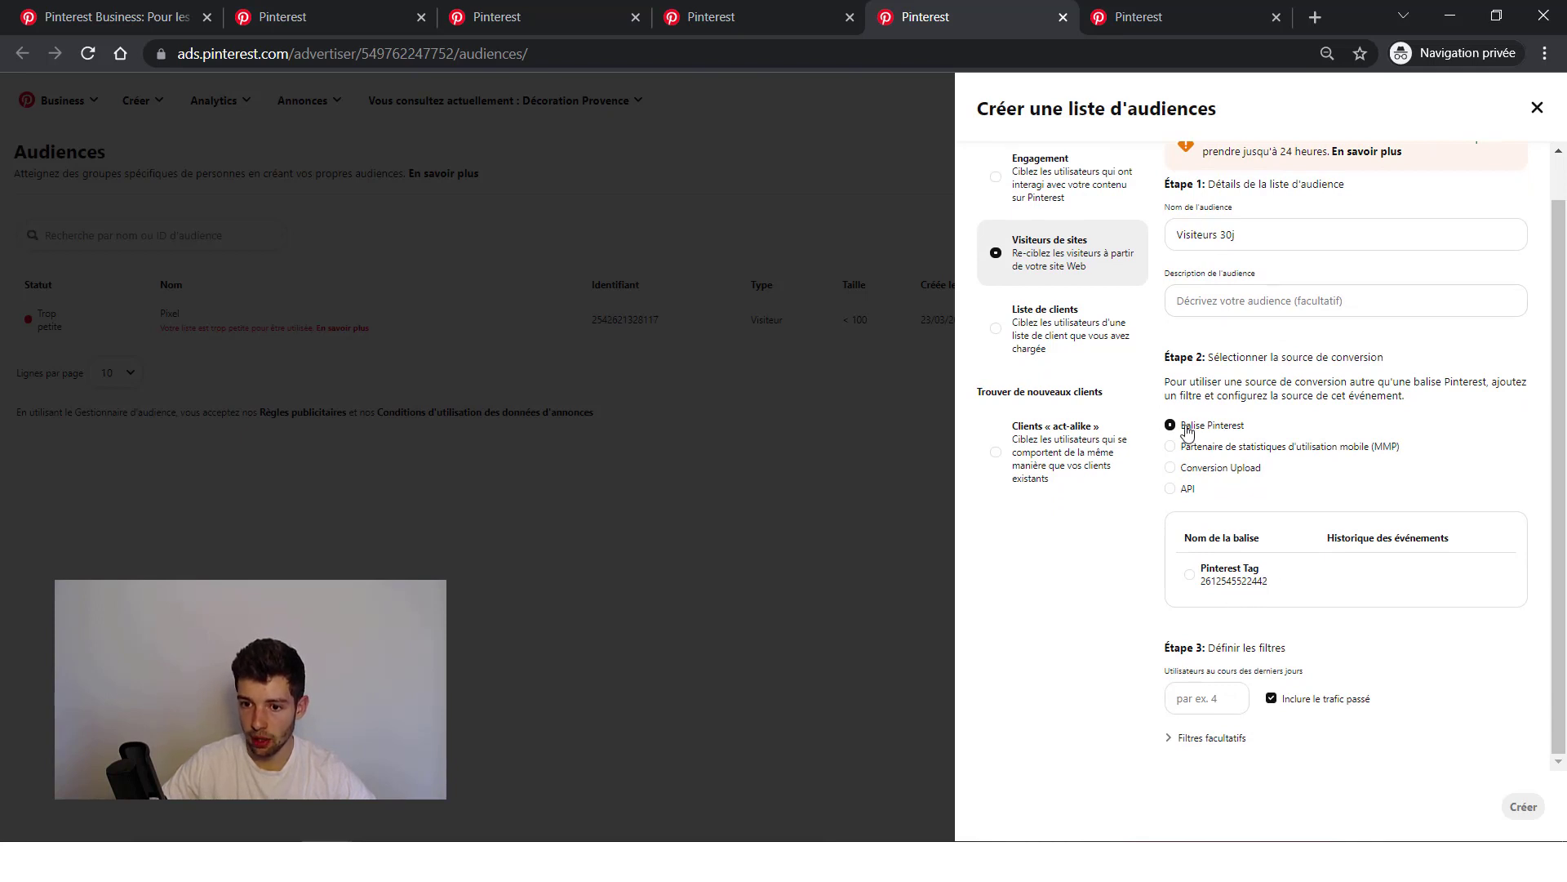
drag(1246, 425, 1206, 415)
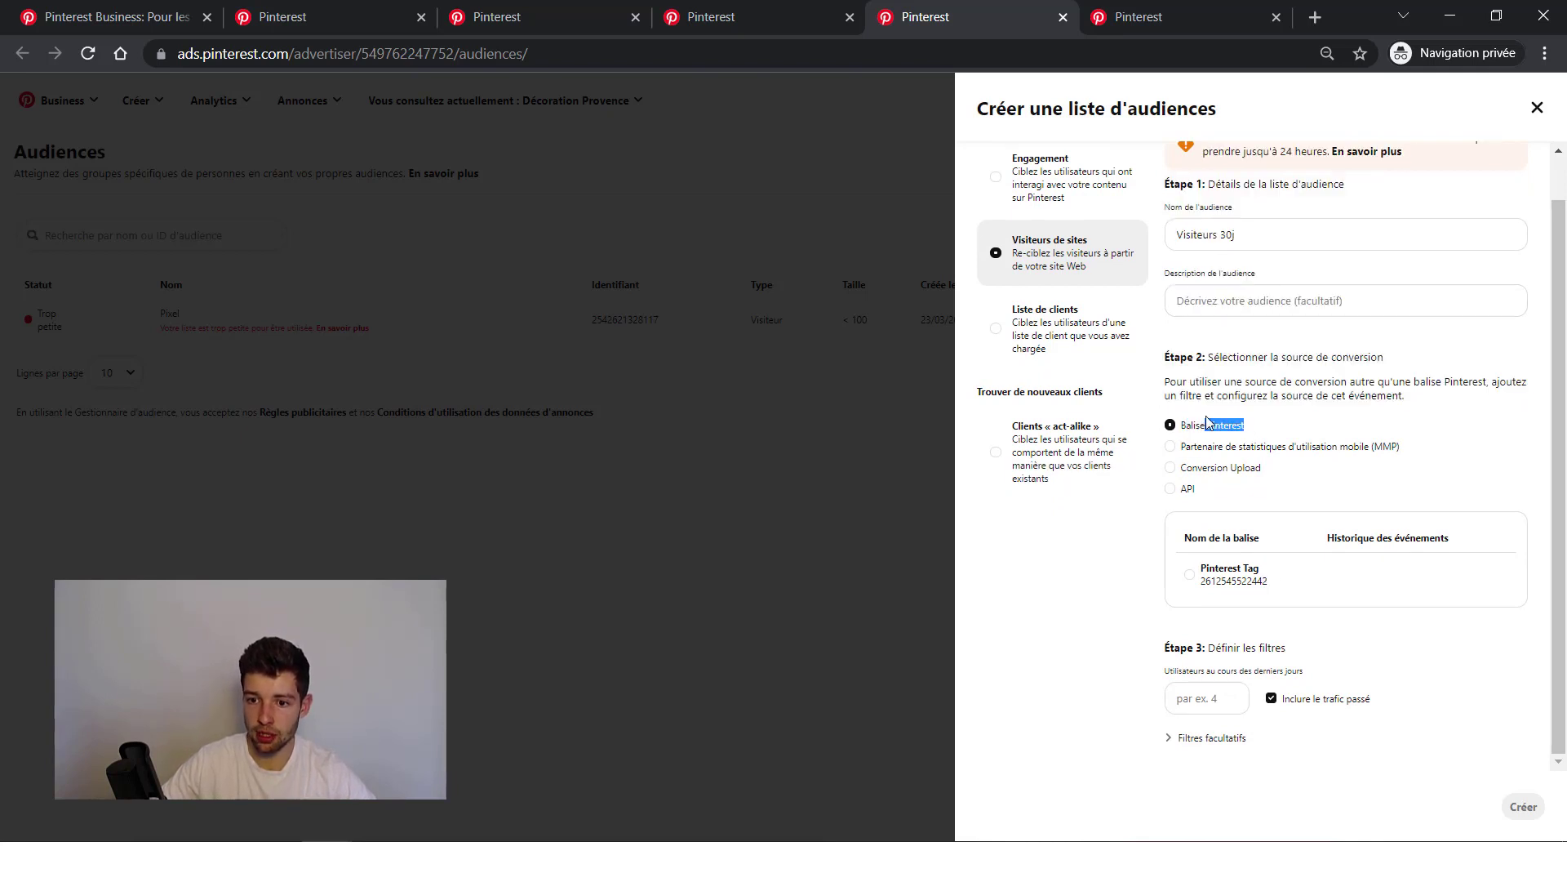
click(1270, 426)
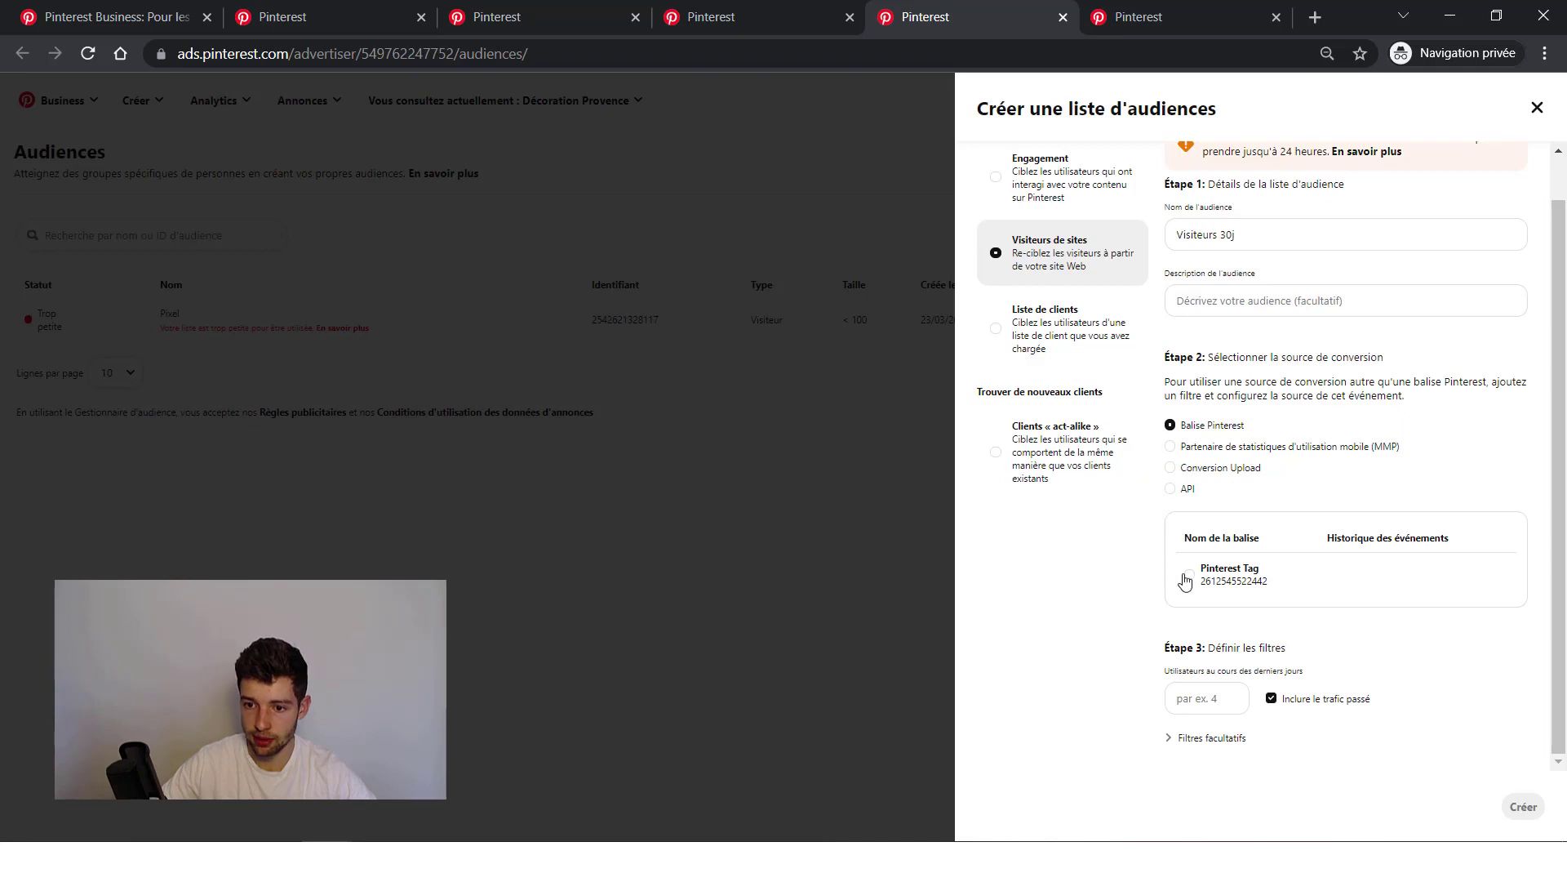
click(1188, 578)
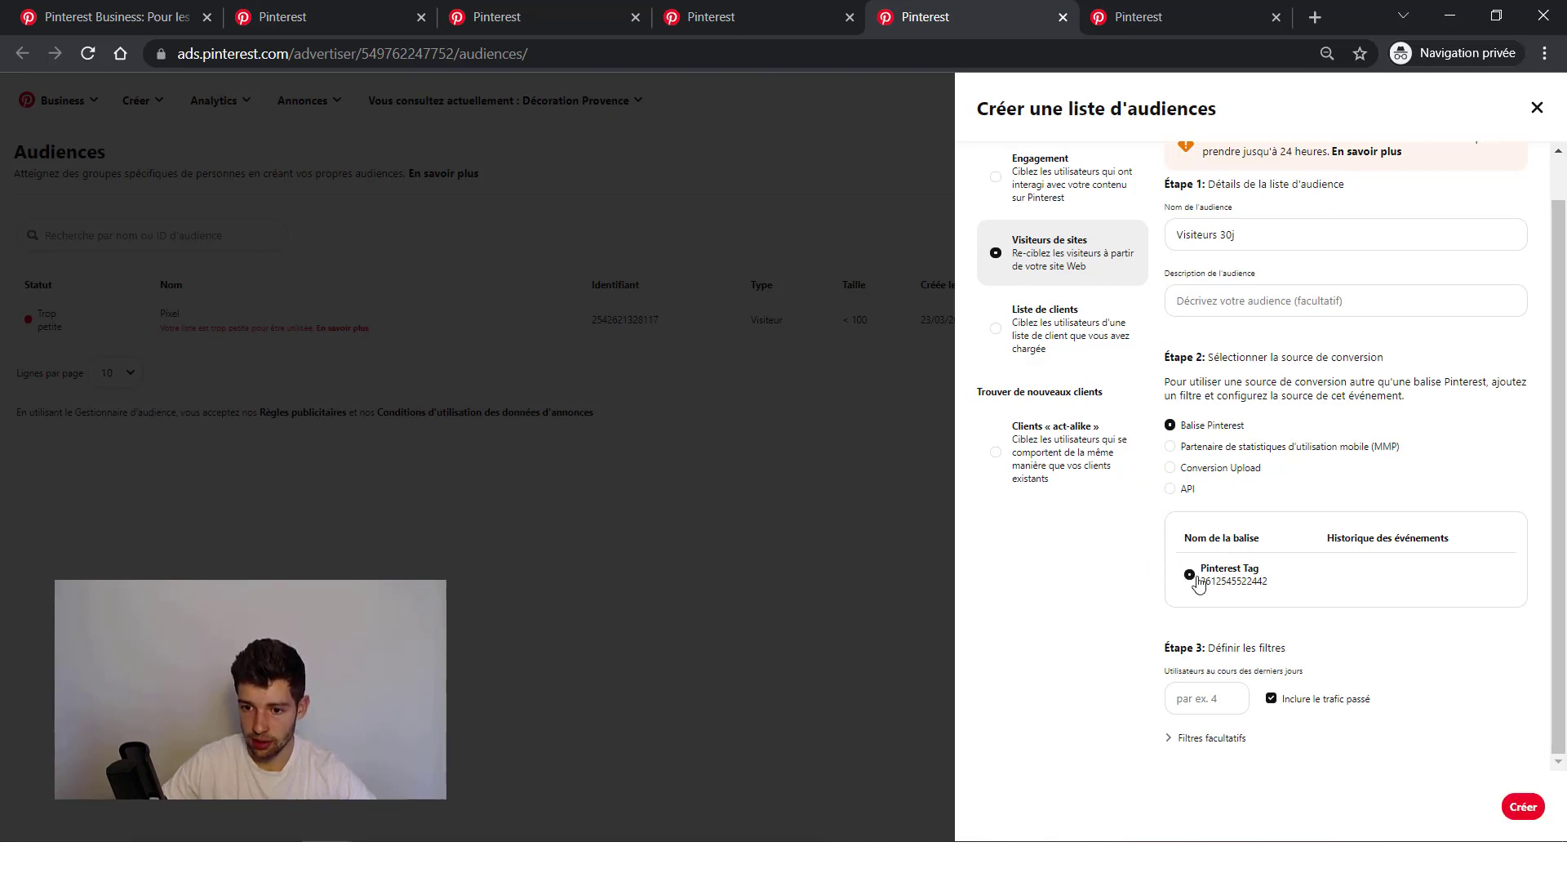
click(1522, 808)
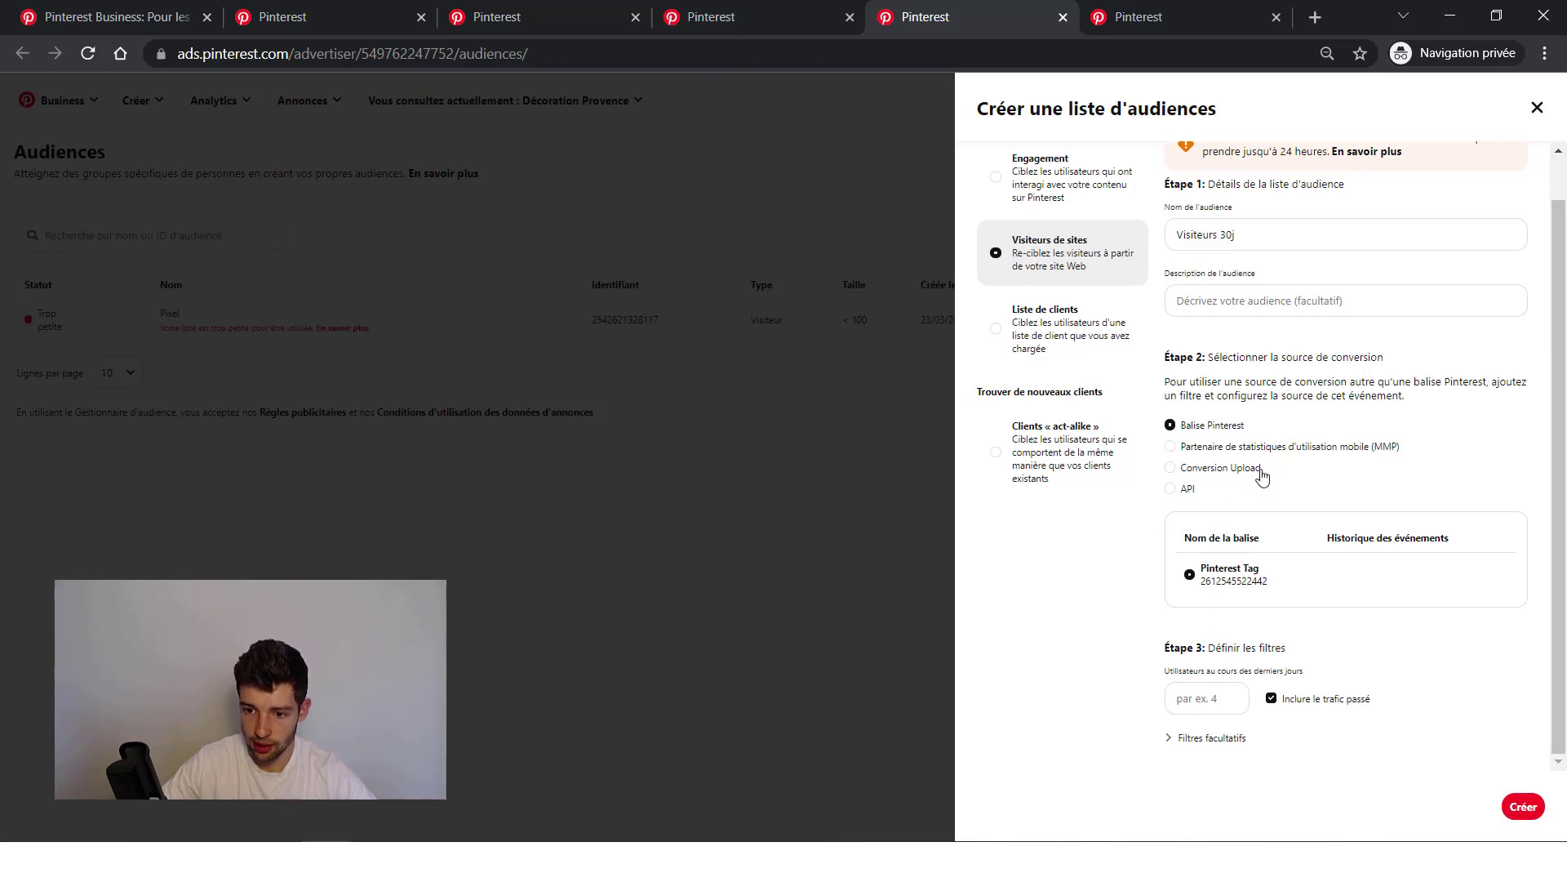
- Limit the audience to users from the last 30 days and exclude past traffic
scroll(1248, 254, up, 1)
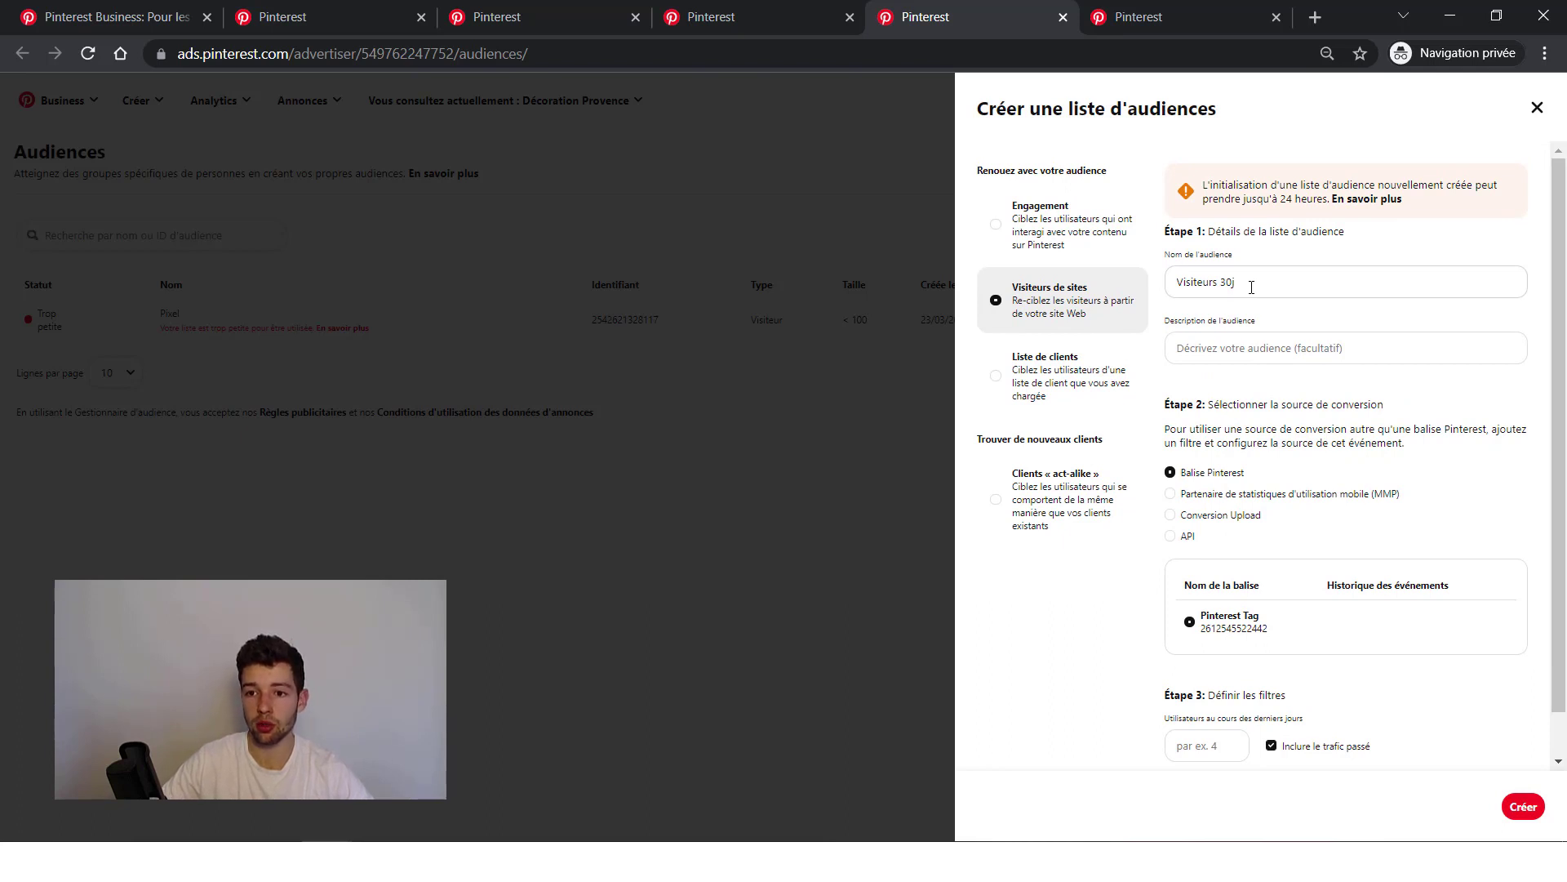
scroll(1273, 669, down, 1)
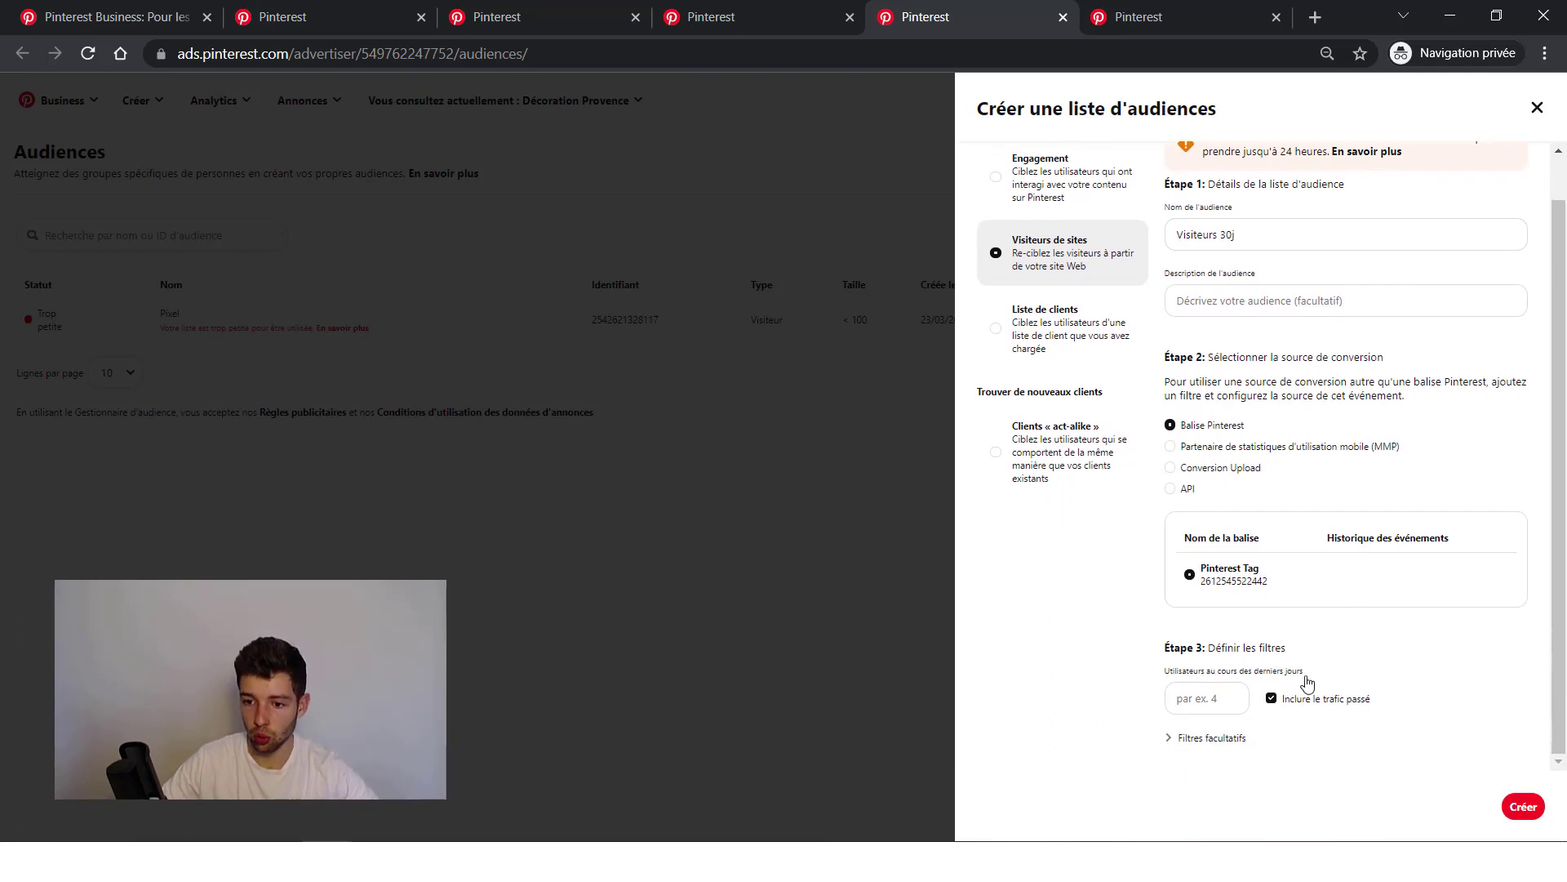
click(1210, 700)
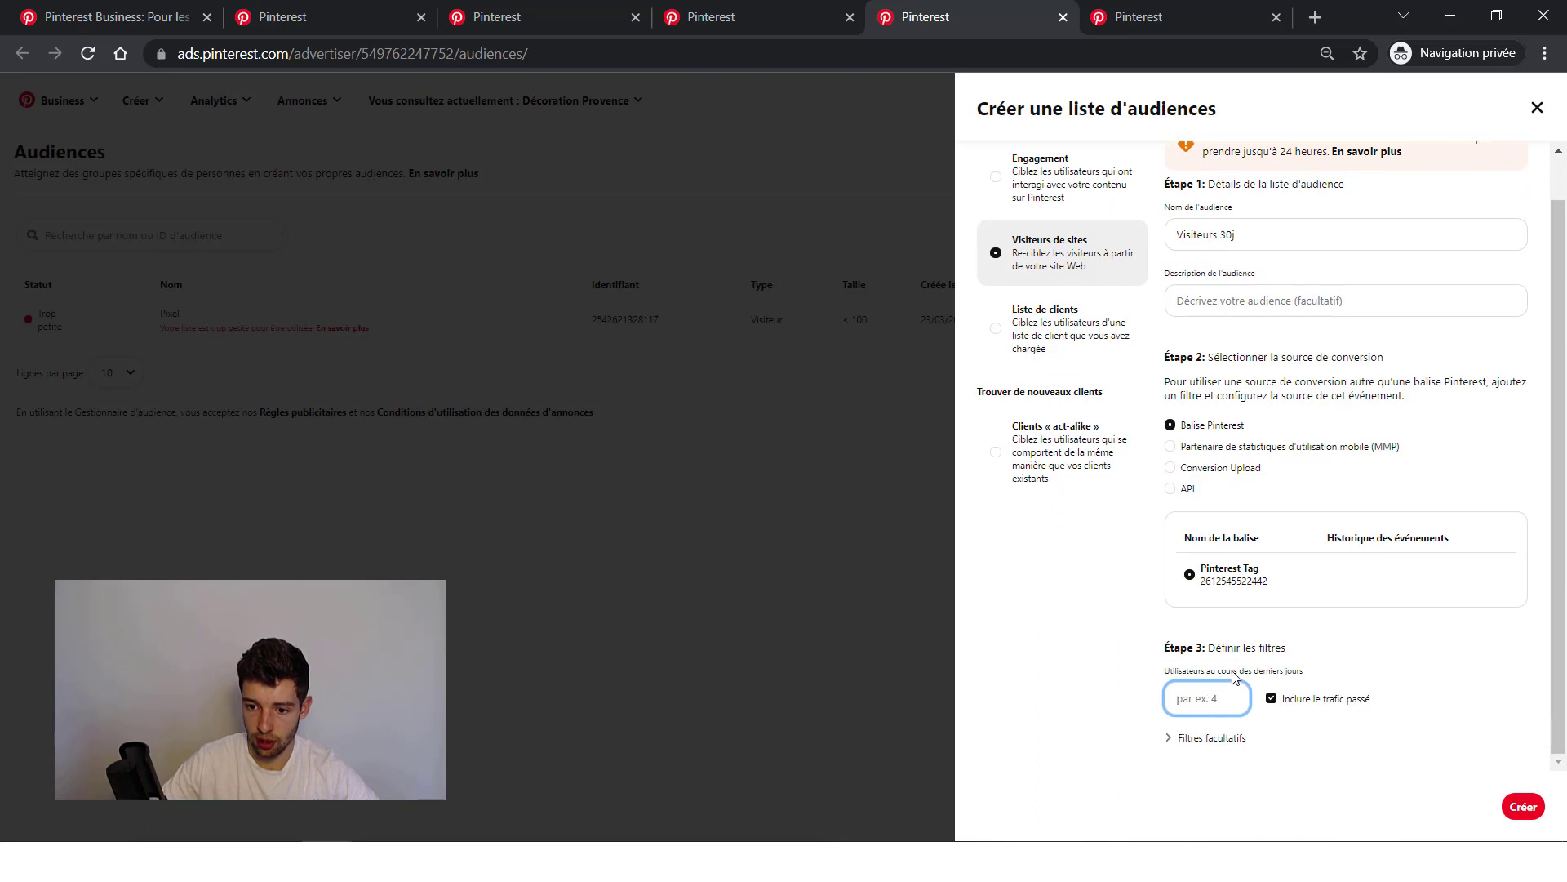
click(1274, 704)
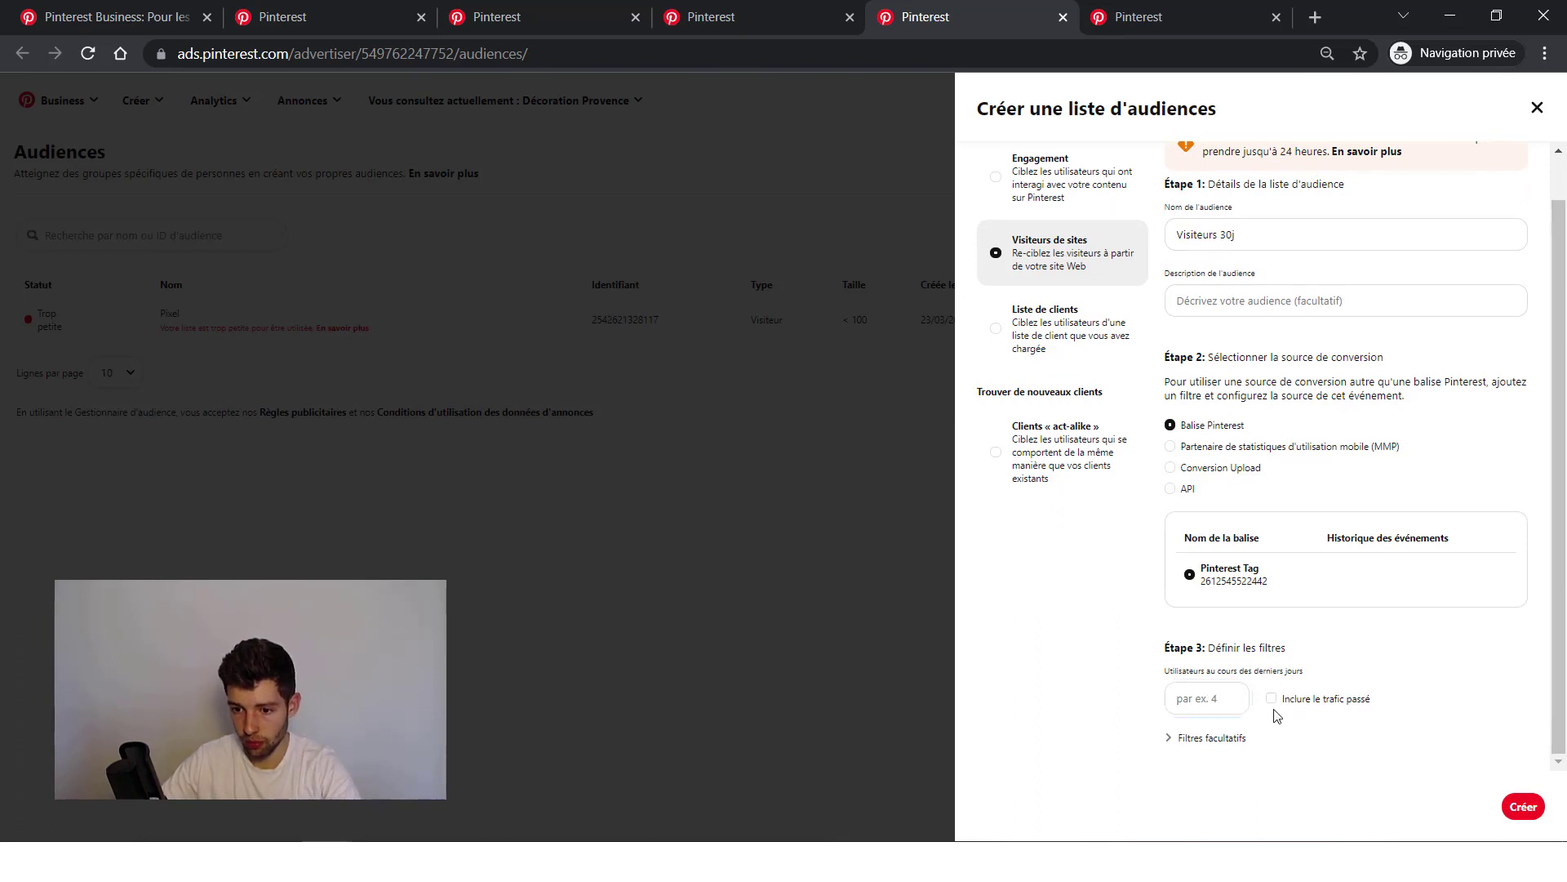
click(1215, 699)
text(30)
click(1356, 718)
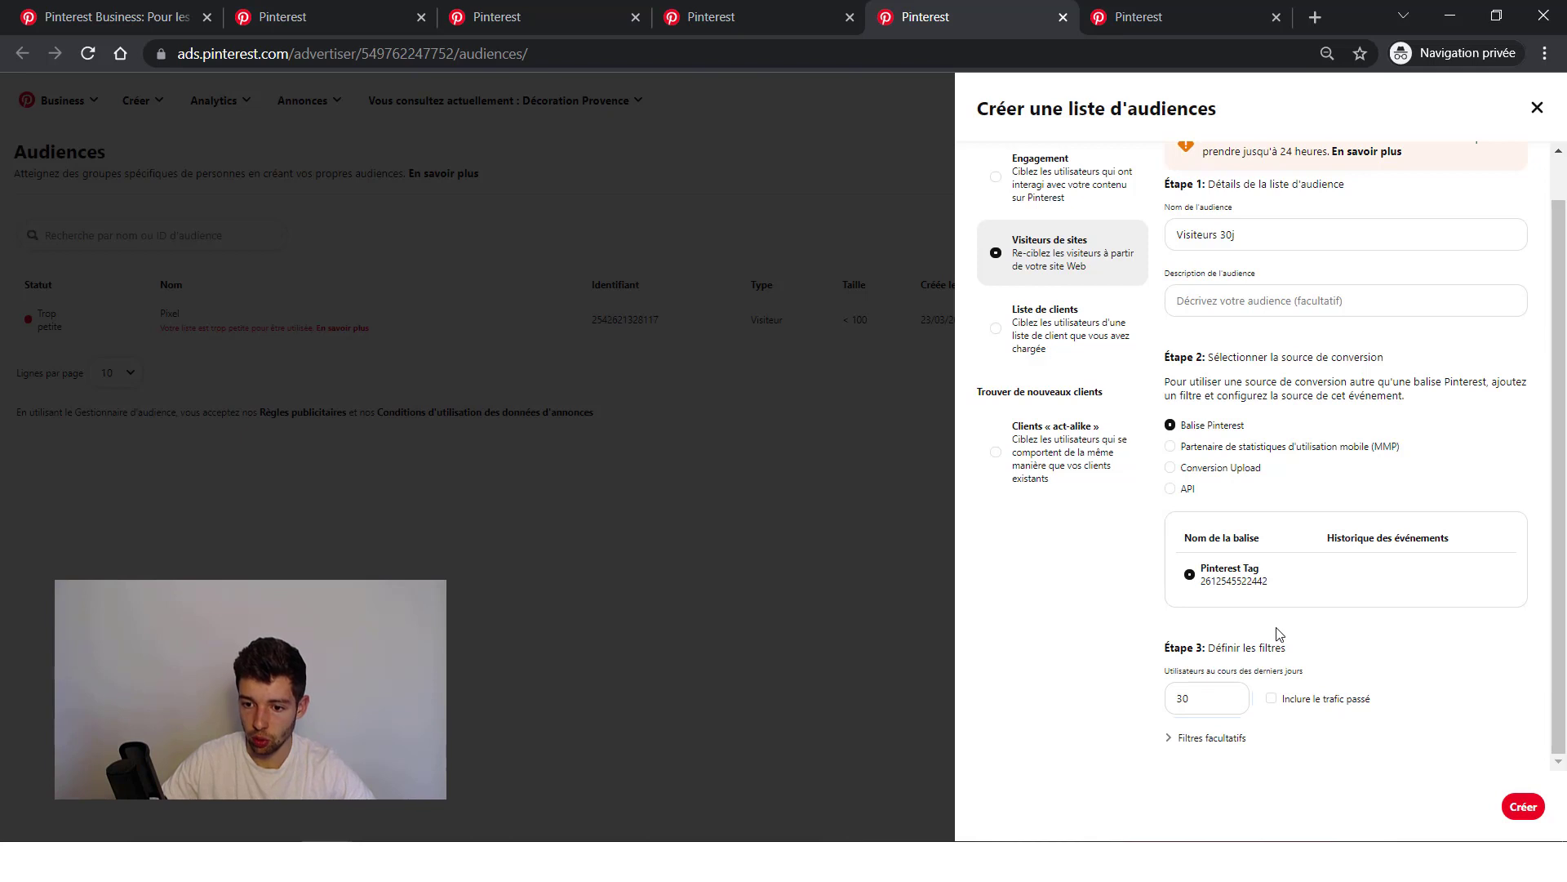
- Expand the optional filters and examine the filter types and event list offered for Filtre 1
click(1182, 750)
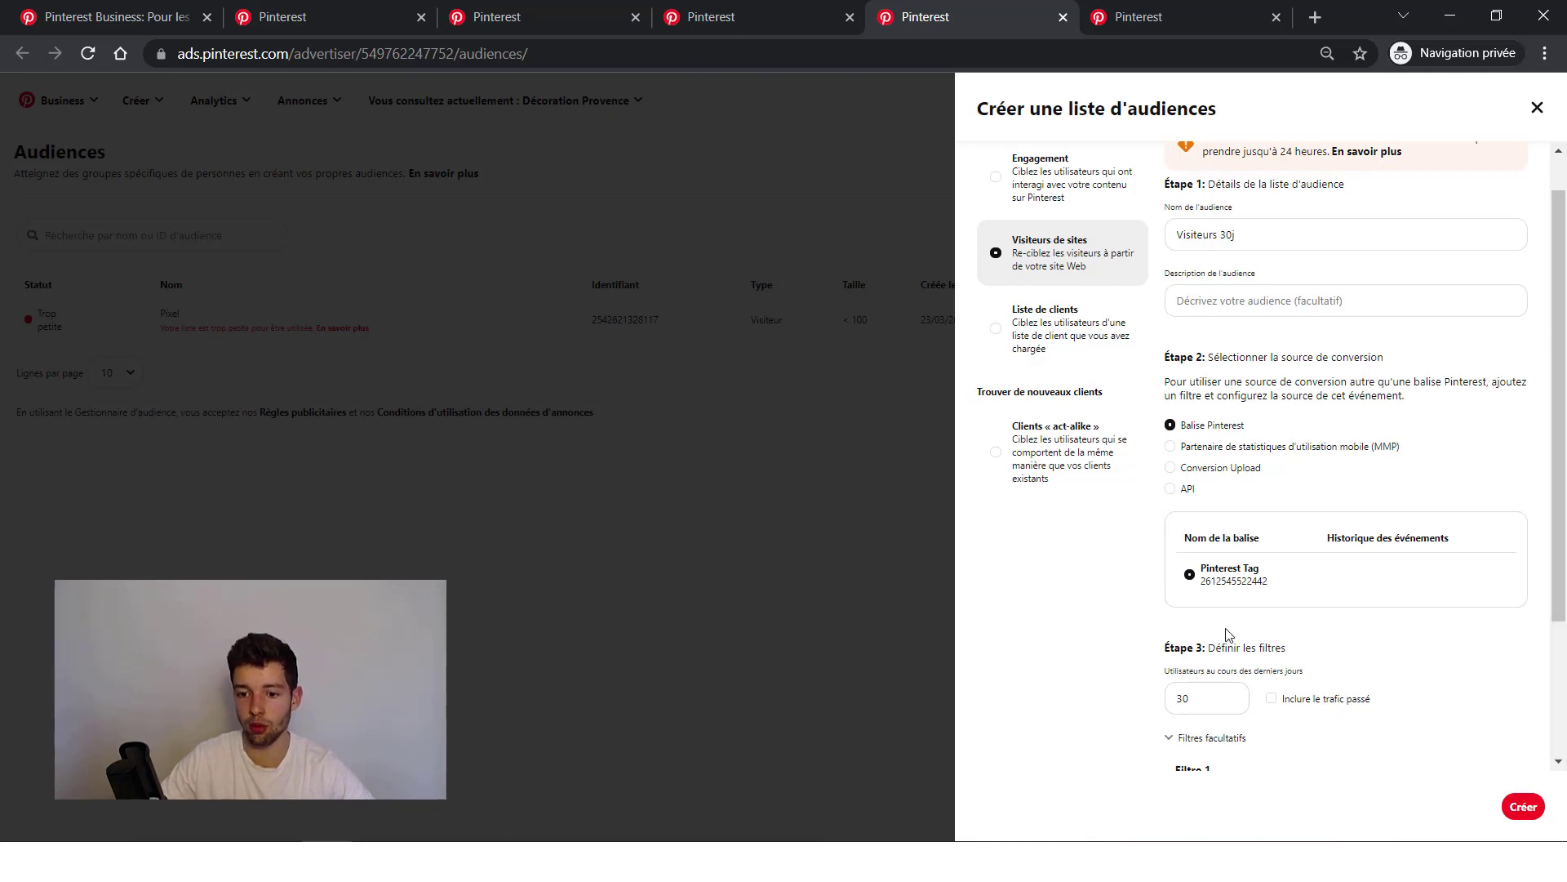
scroll(1195, 694, down, 3)
click(1208, 625)
click(1213, 650)
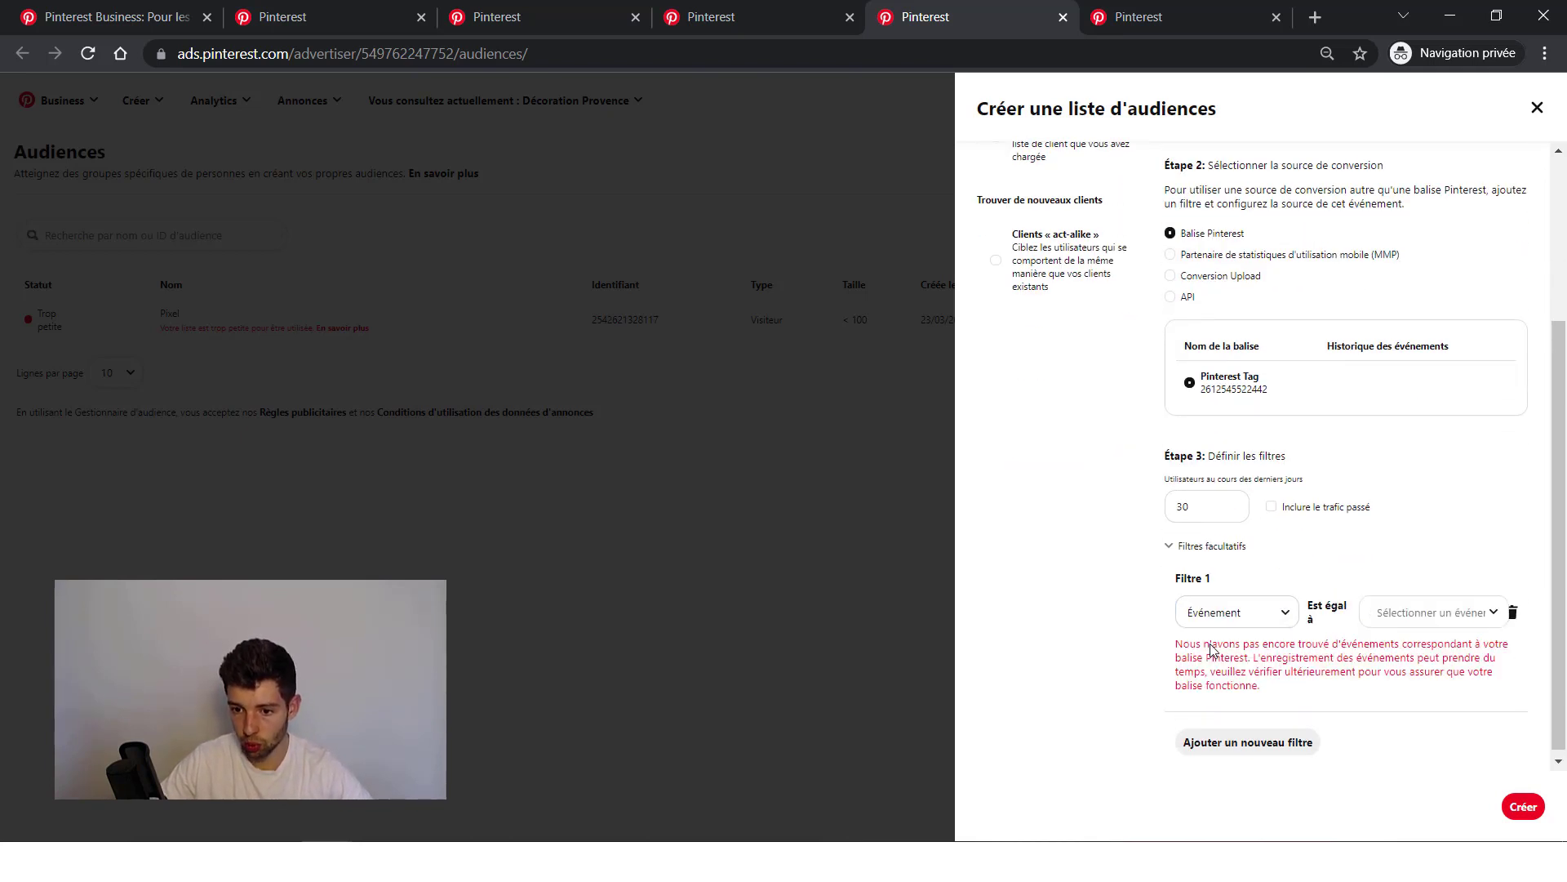
click(1430, 614)
click(1425, 581)
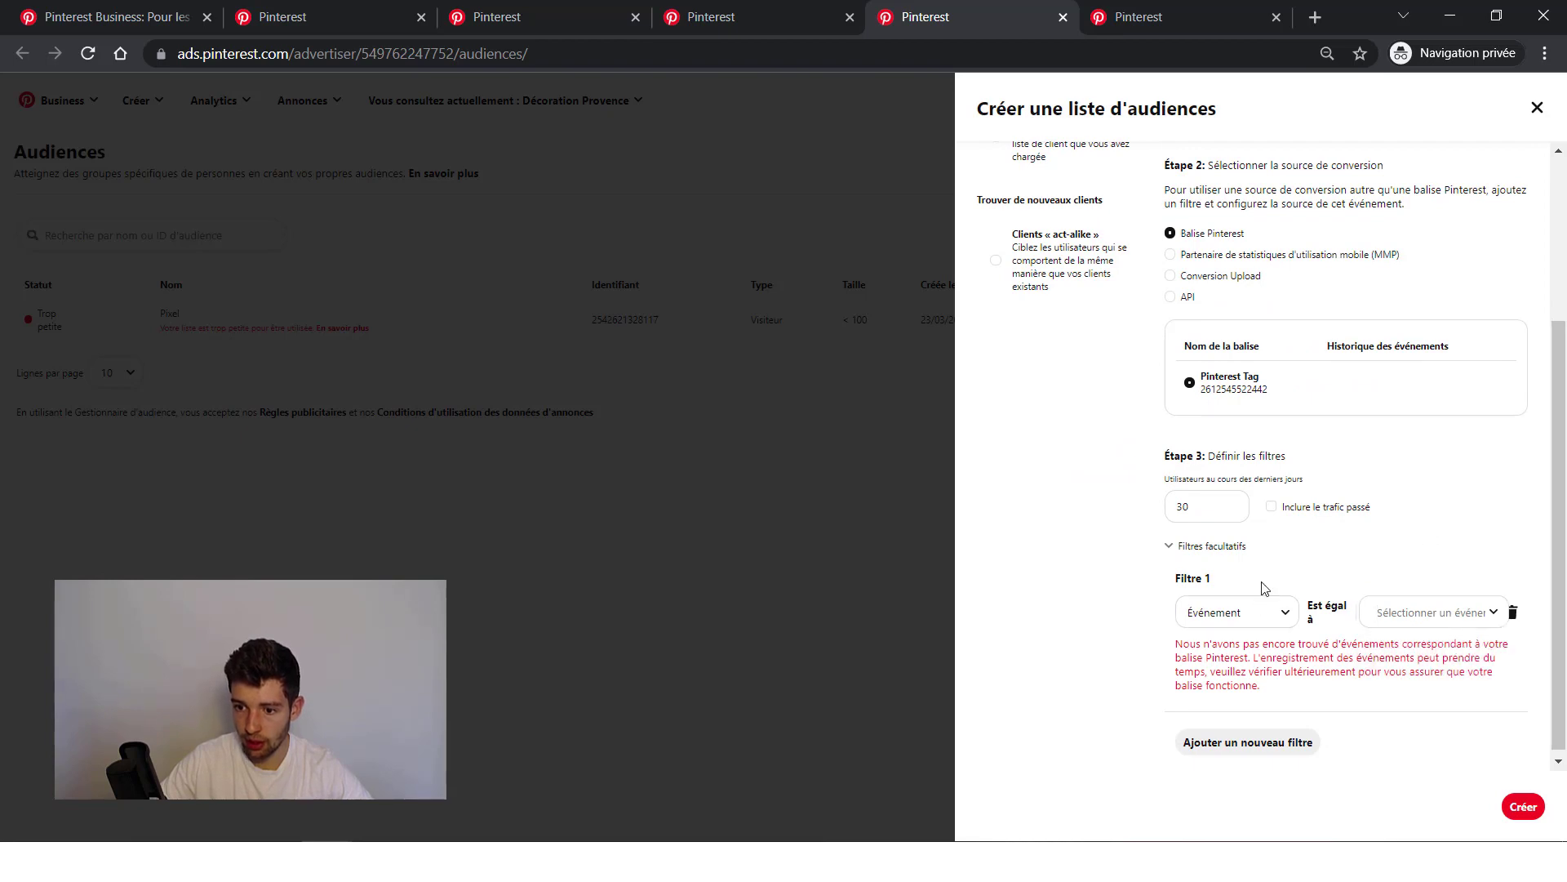
scroll(1302, 535, up, 3)
scroll(1303, 534, down, 3)
click(1241, 615)
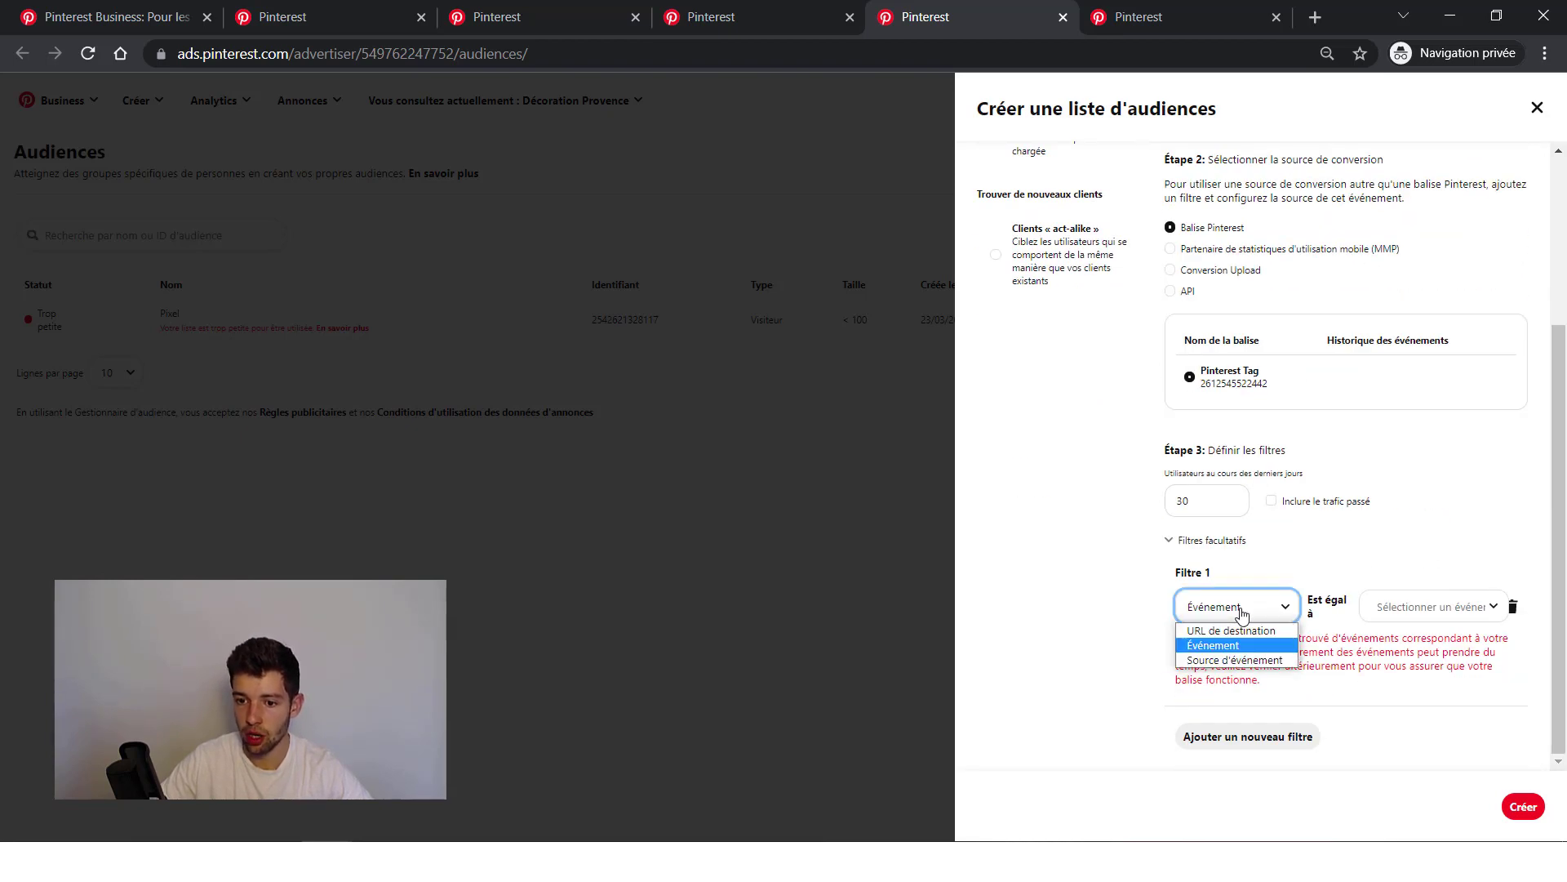
click(1234, 648)
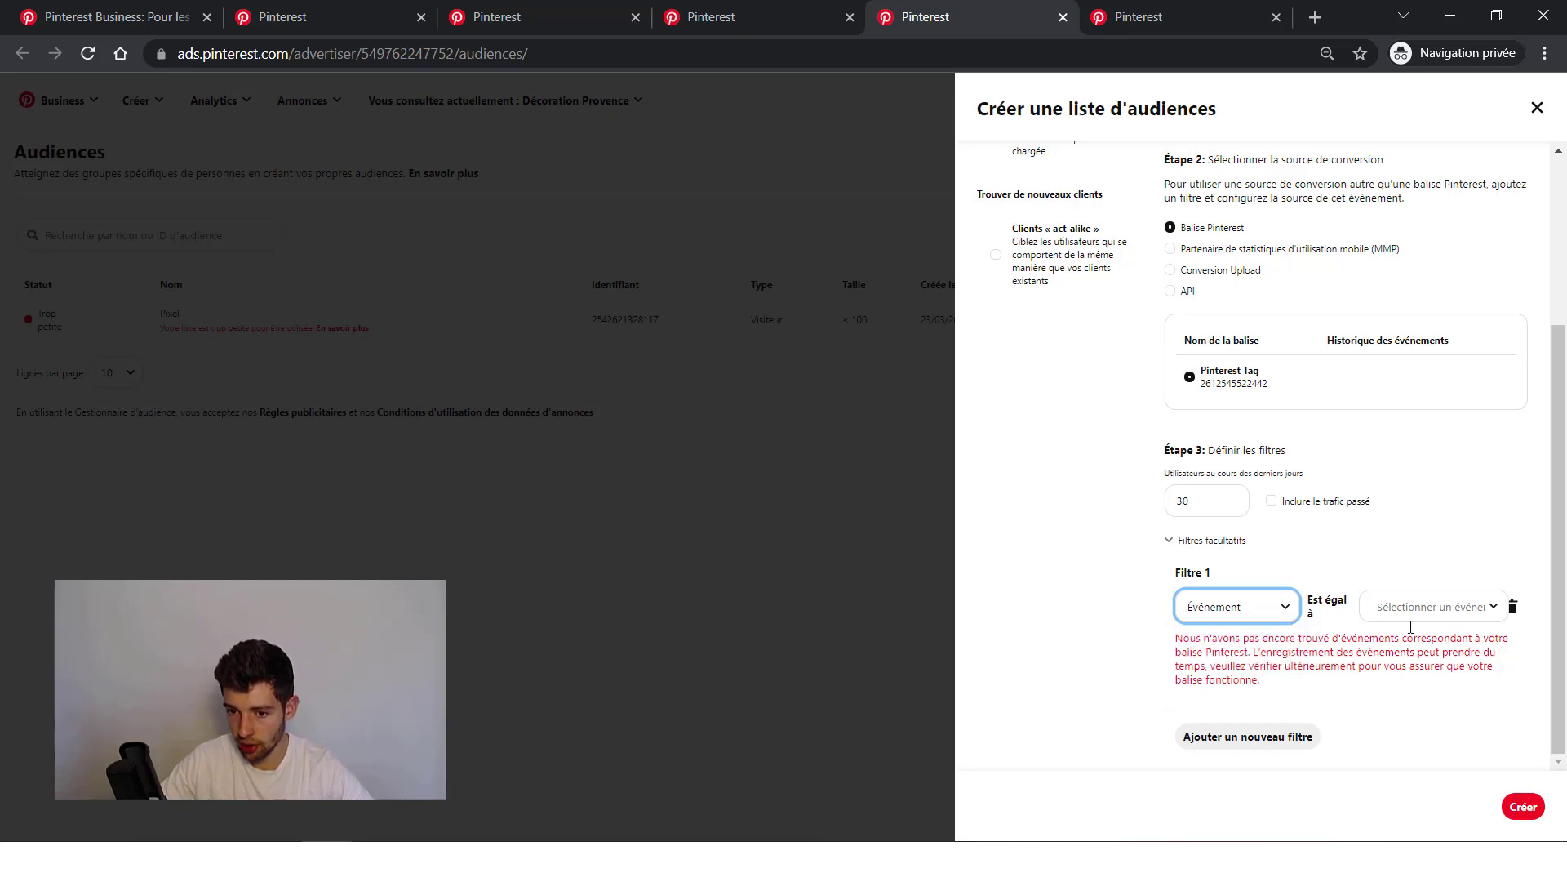
click(1449, 604)
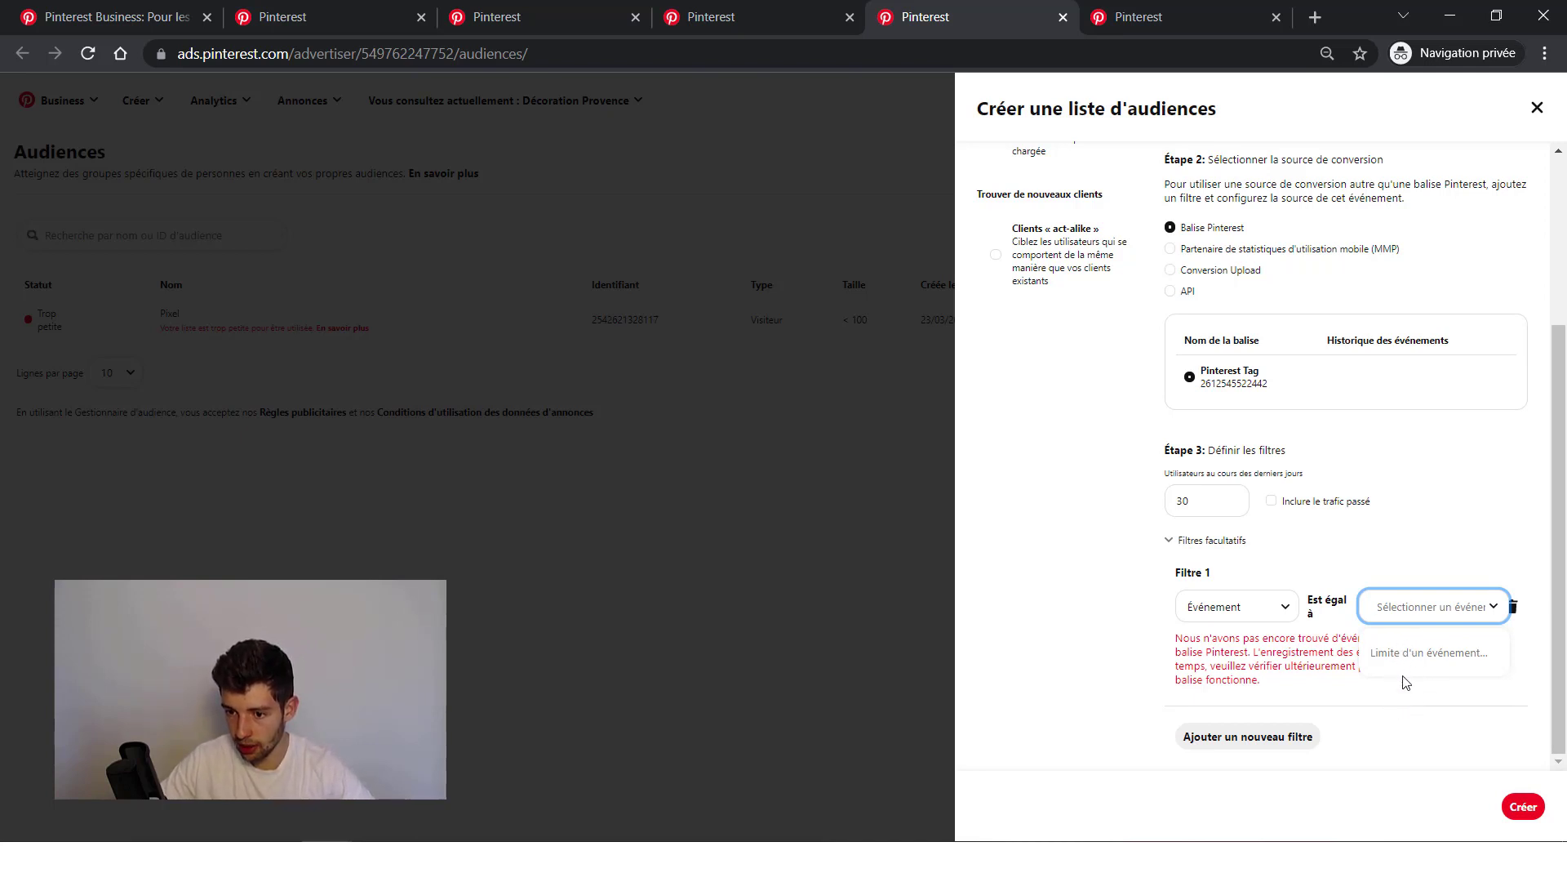
click(1373, 581)
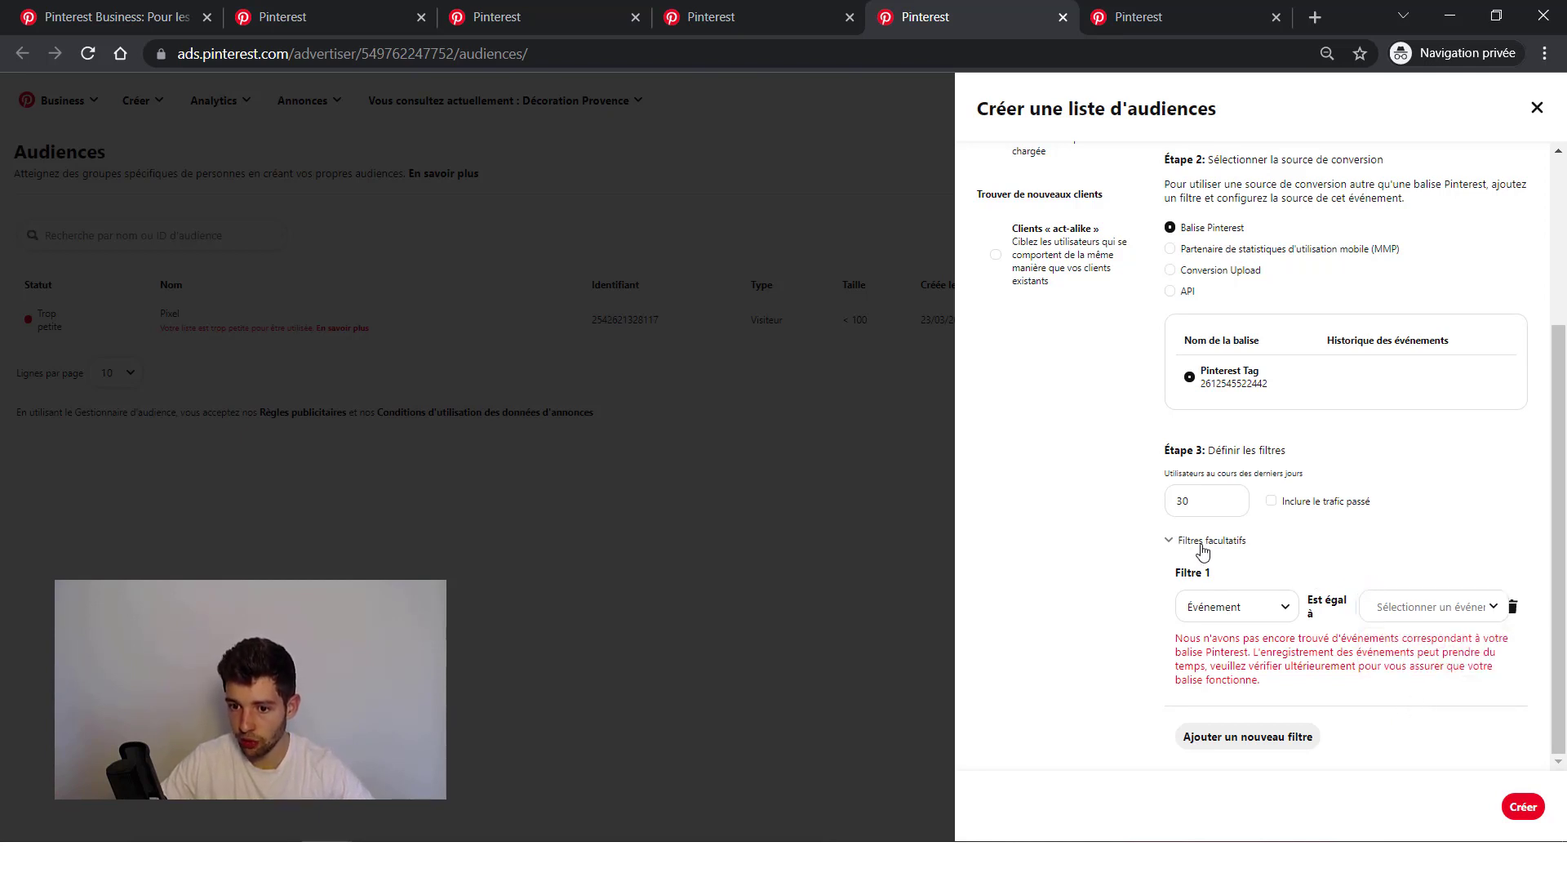
- Try URL de destination as the Filtre 1 type, collapse the optional filters, and review the audience form
click(1216, 606)
click(1211, 647)
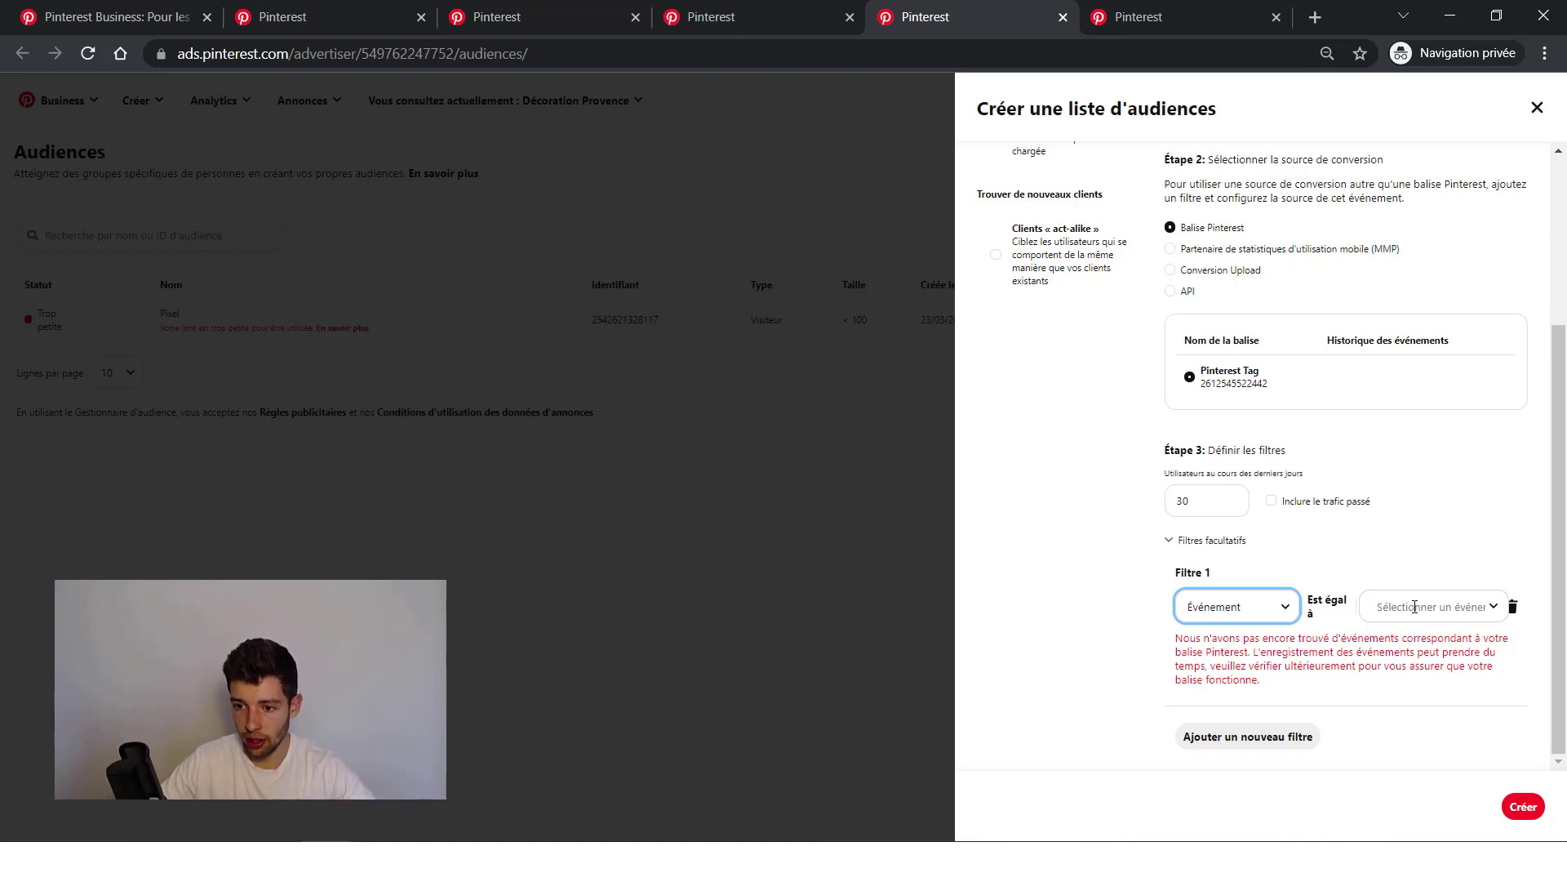
click(1195, 611)
click(1225, 630)
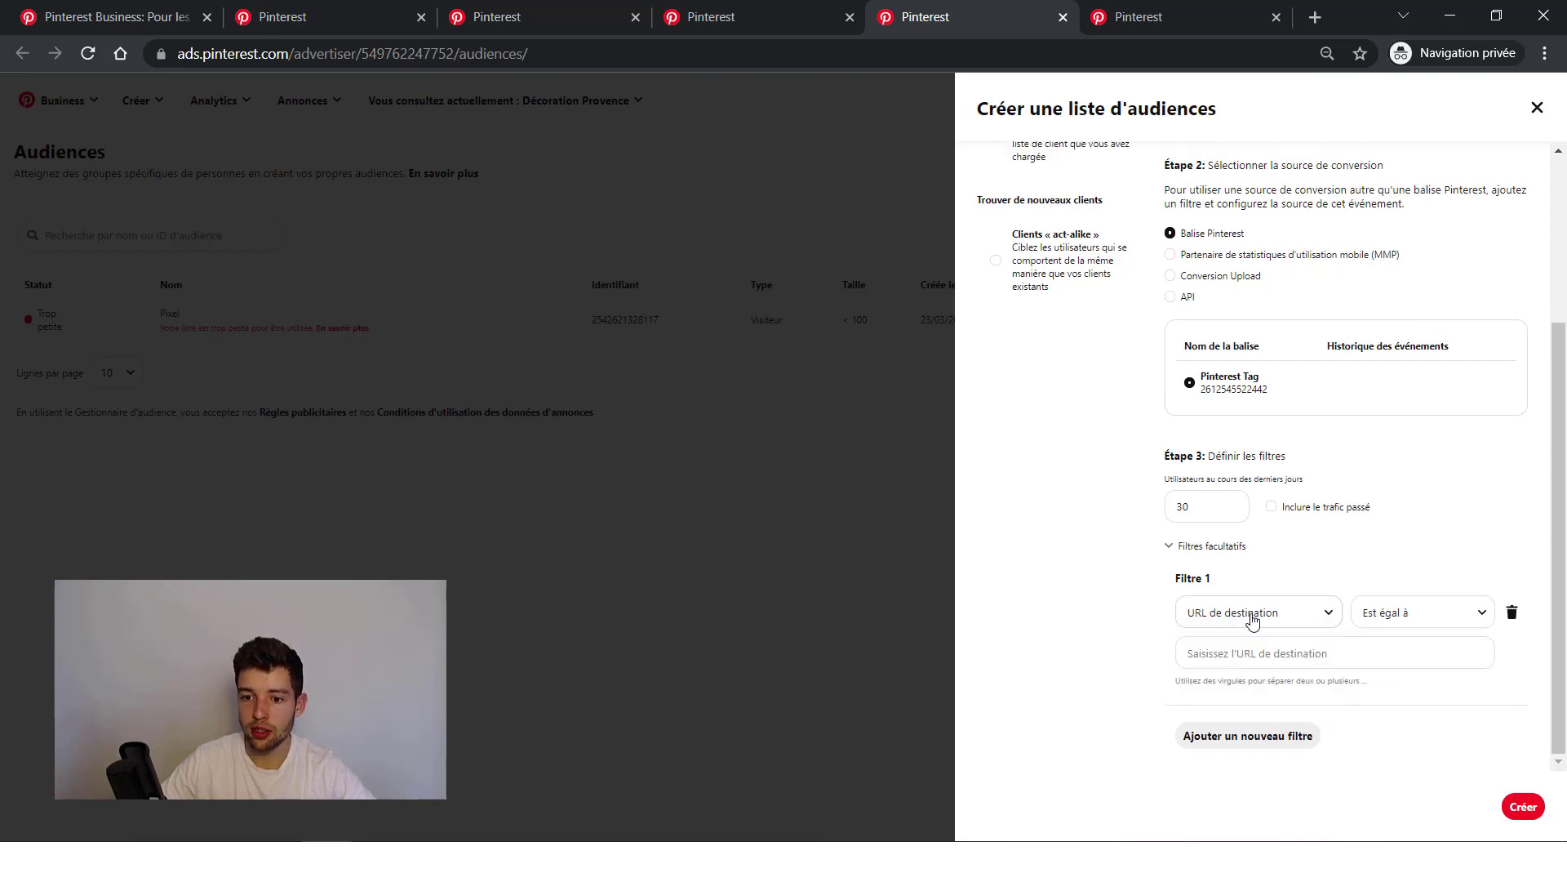
click(1170, 546)
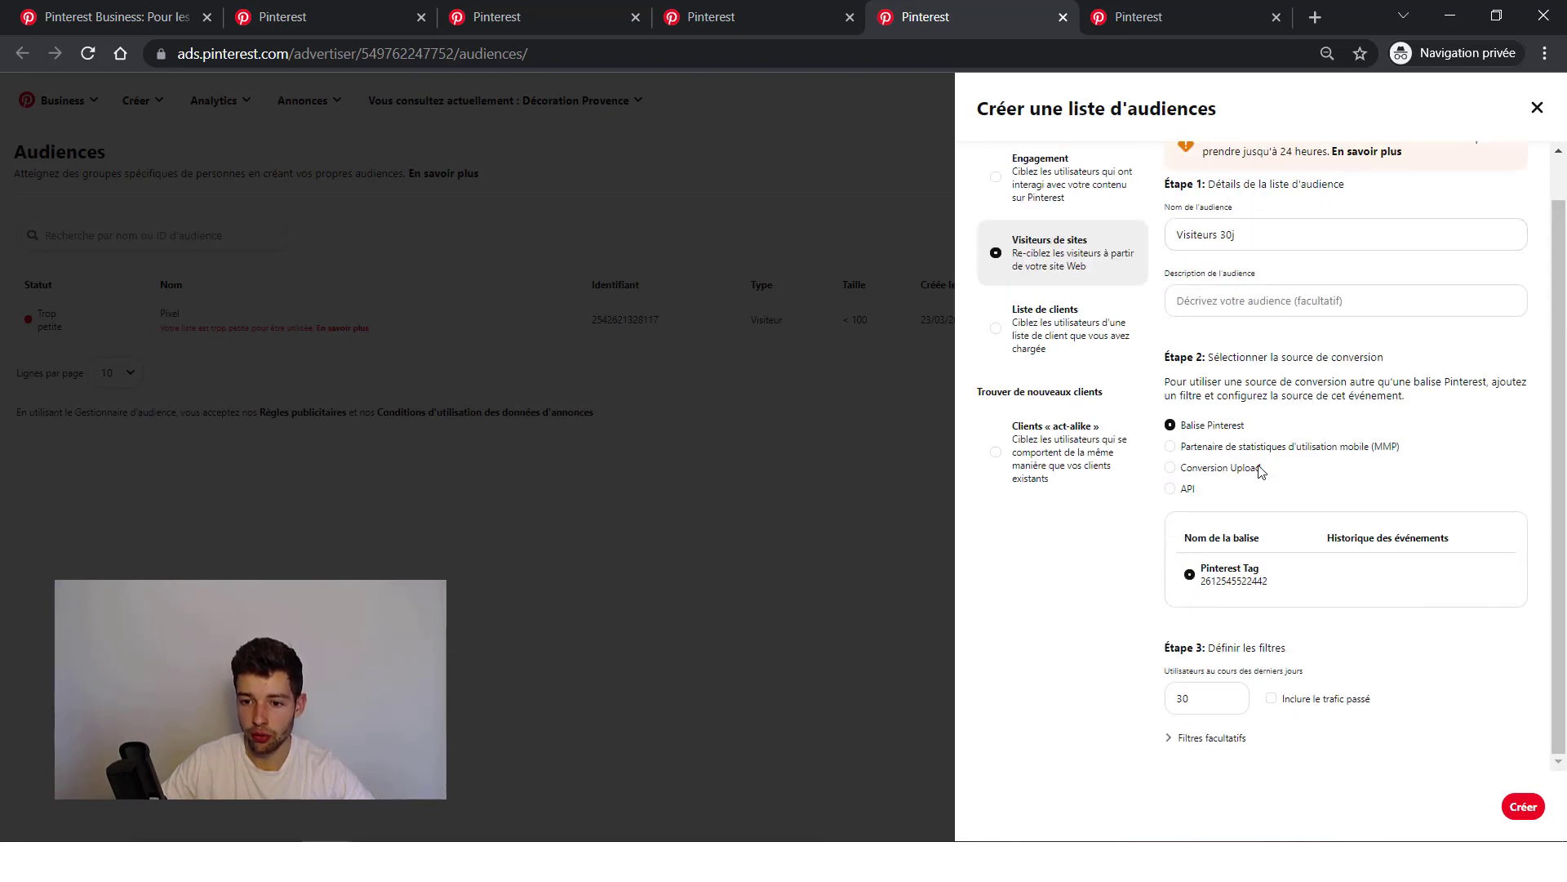
scroll(1262, 425, up, 1)
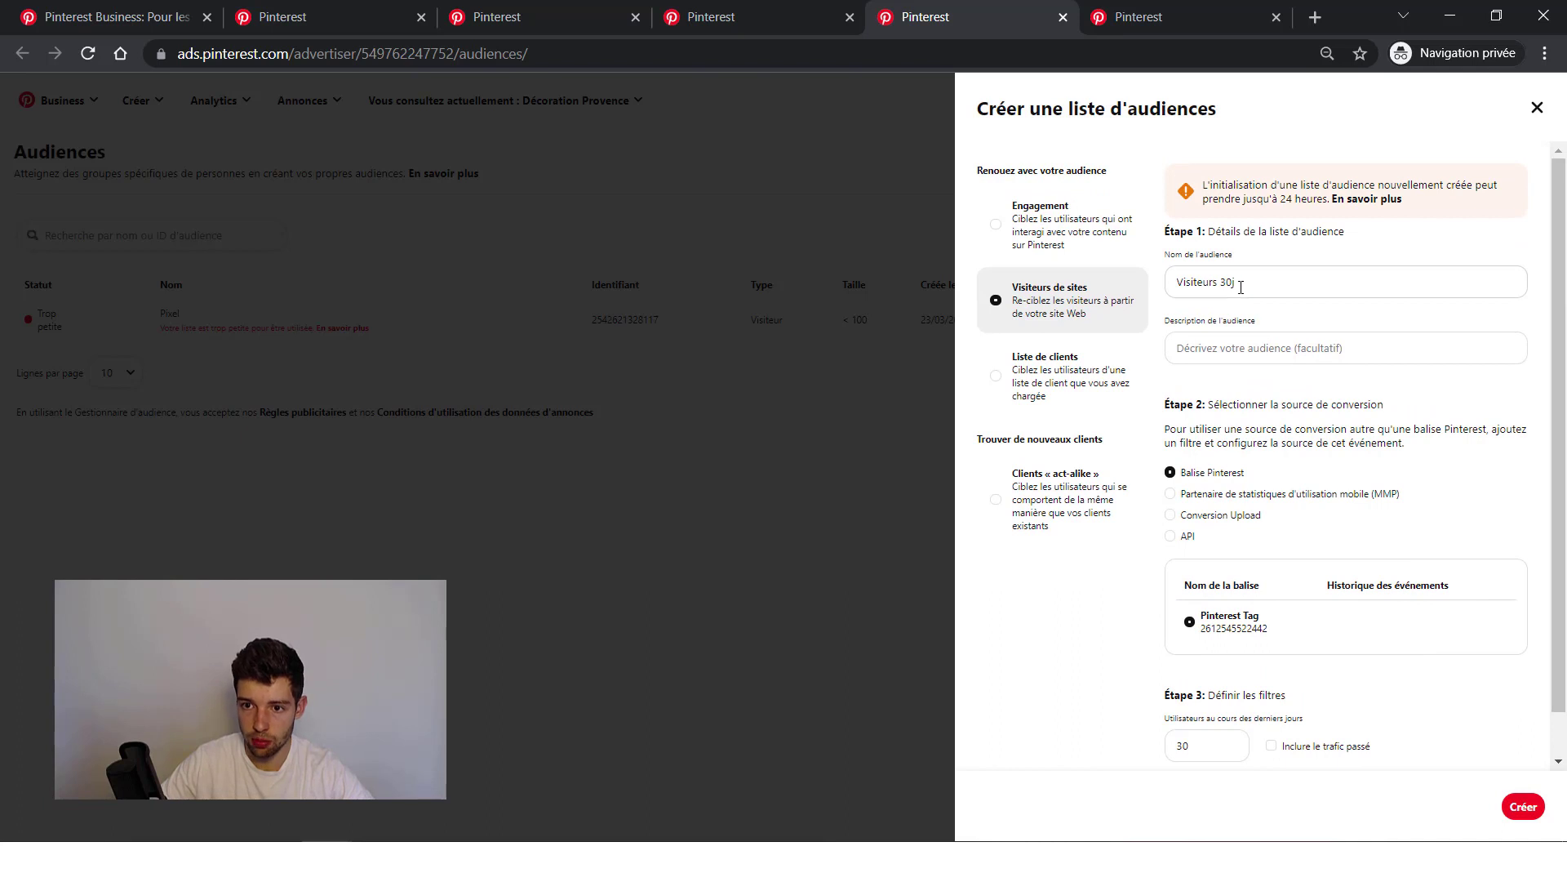
- Check the Visiteurs 30j audience form, including the name and 30-day period, and create the audience
click(1240, 286)
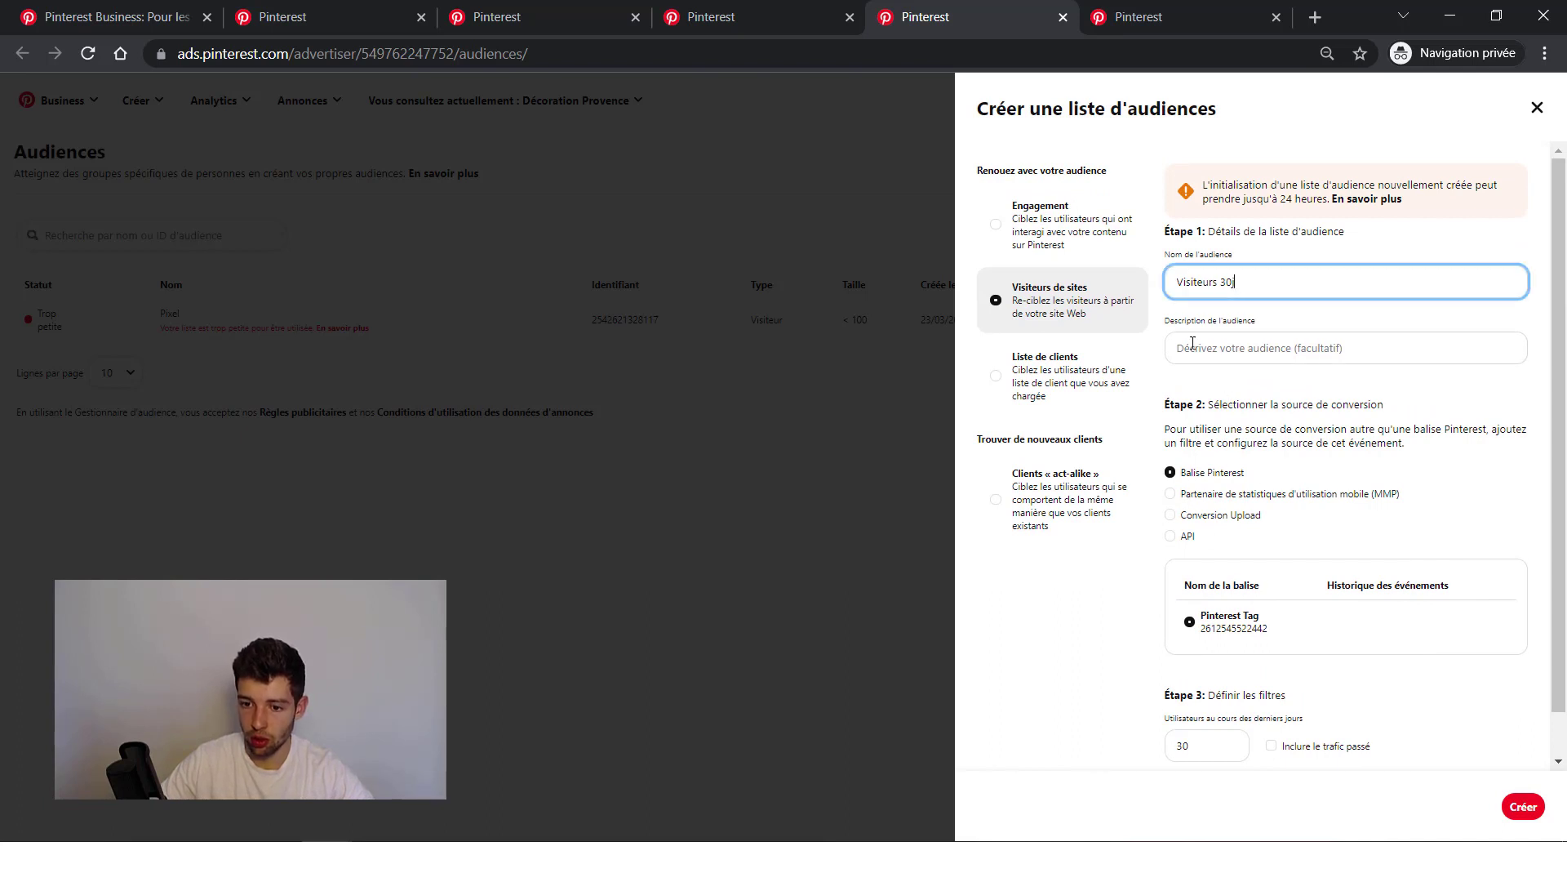
scroll(1208, 502, down, 1)
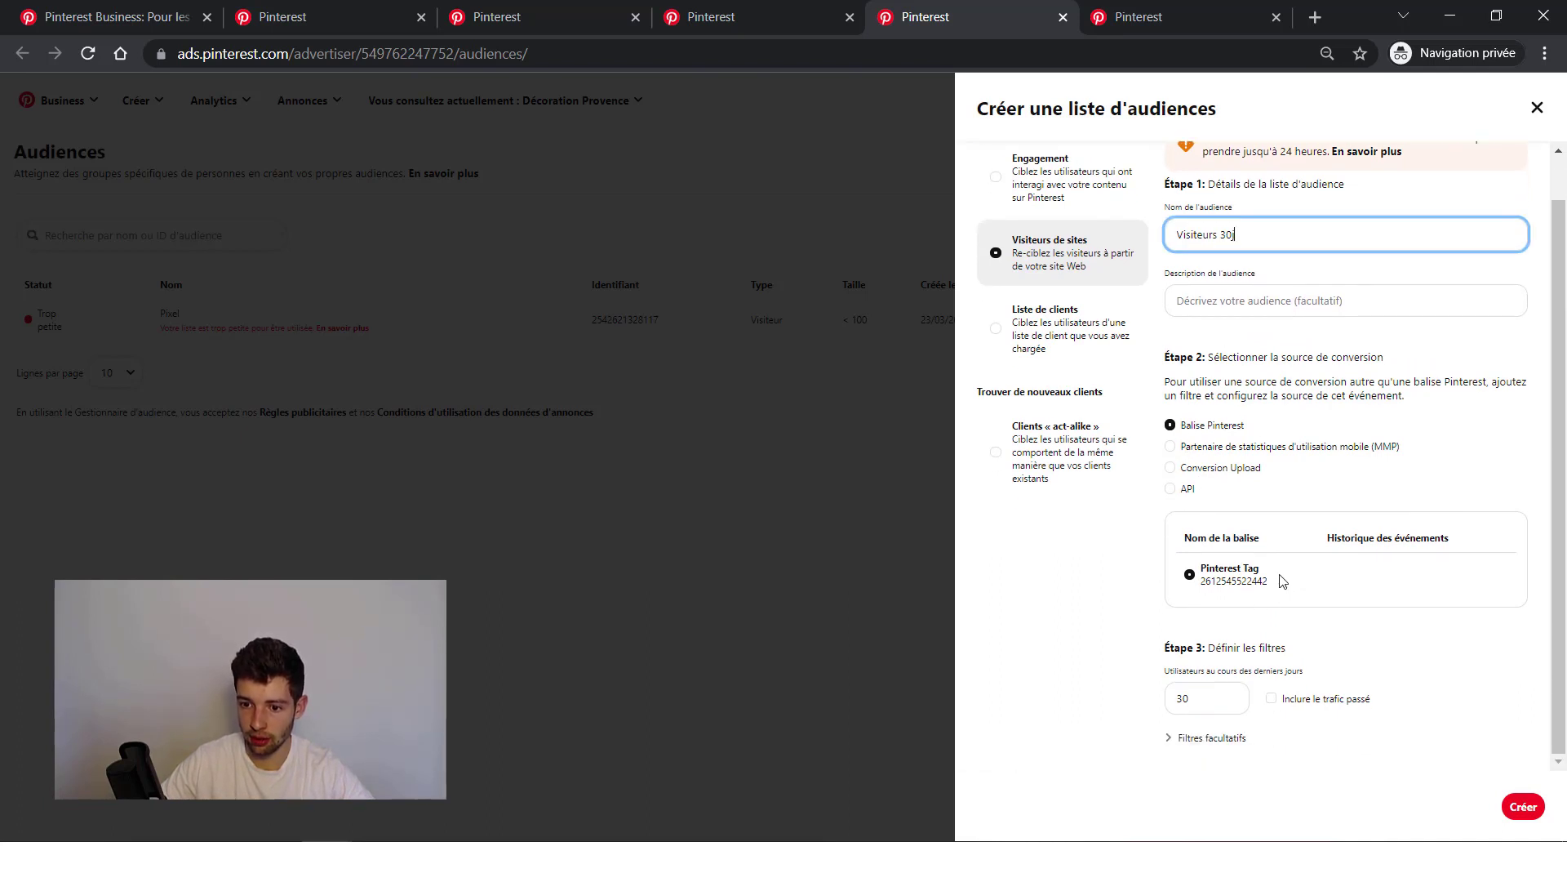
click(1184, 698)
click(1362, 747)
click(1521, 807)
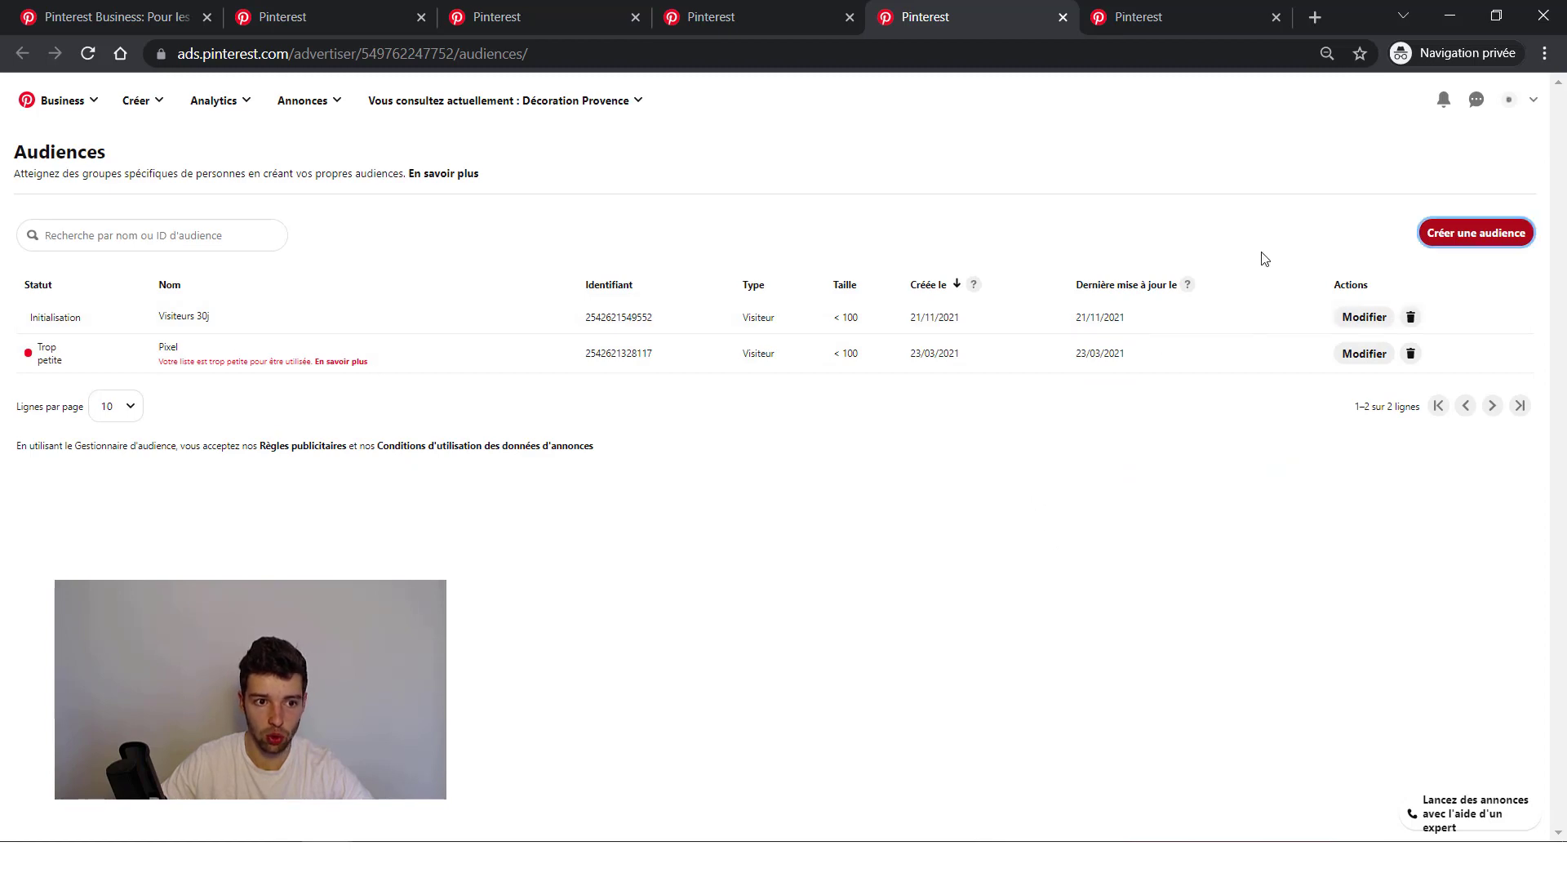
- Start another audience of type Visiteurs de sites and name it "Ajouts au panier"
click(1466, 230)
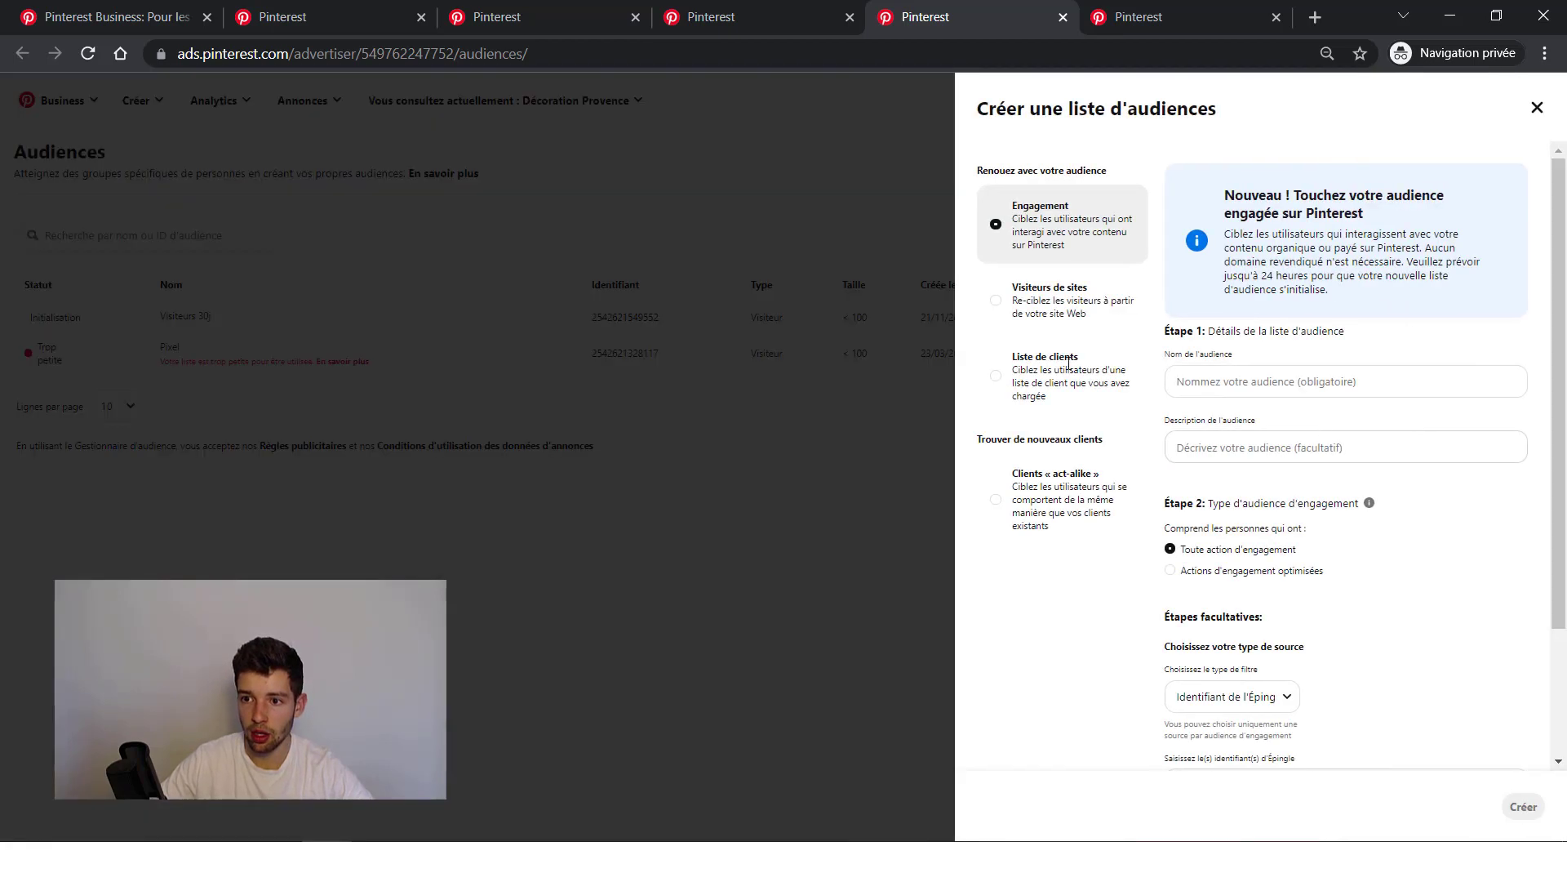
click(1061, 307)
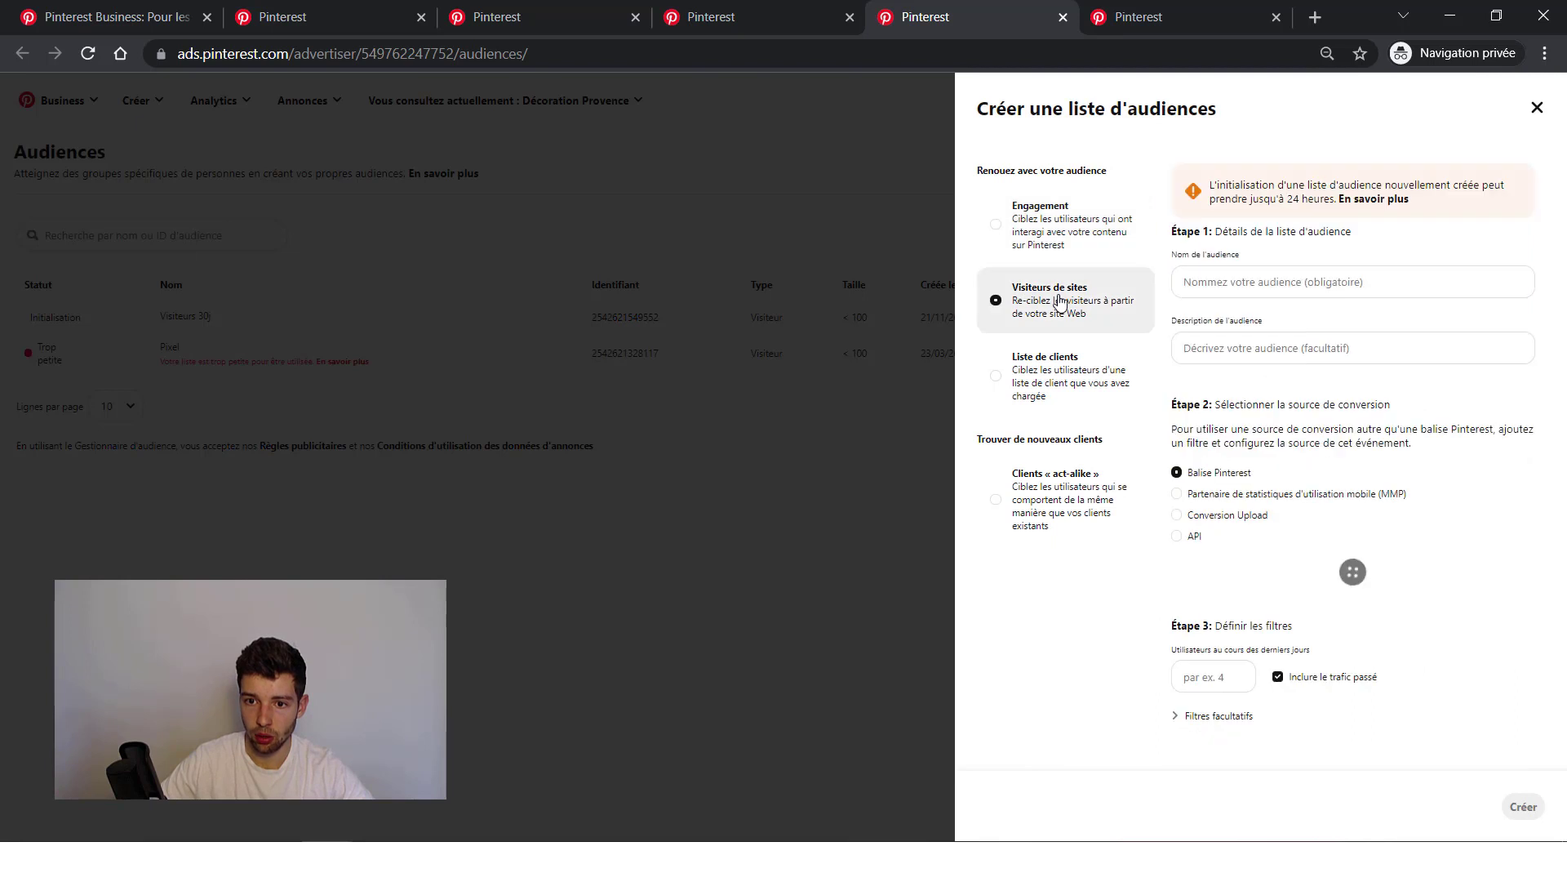
click(1222, 285)
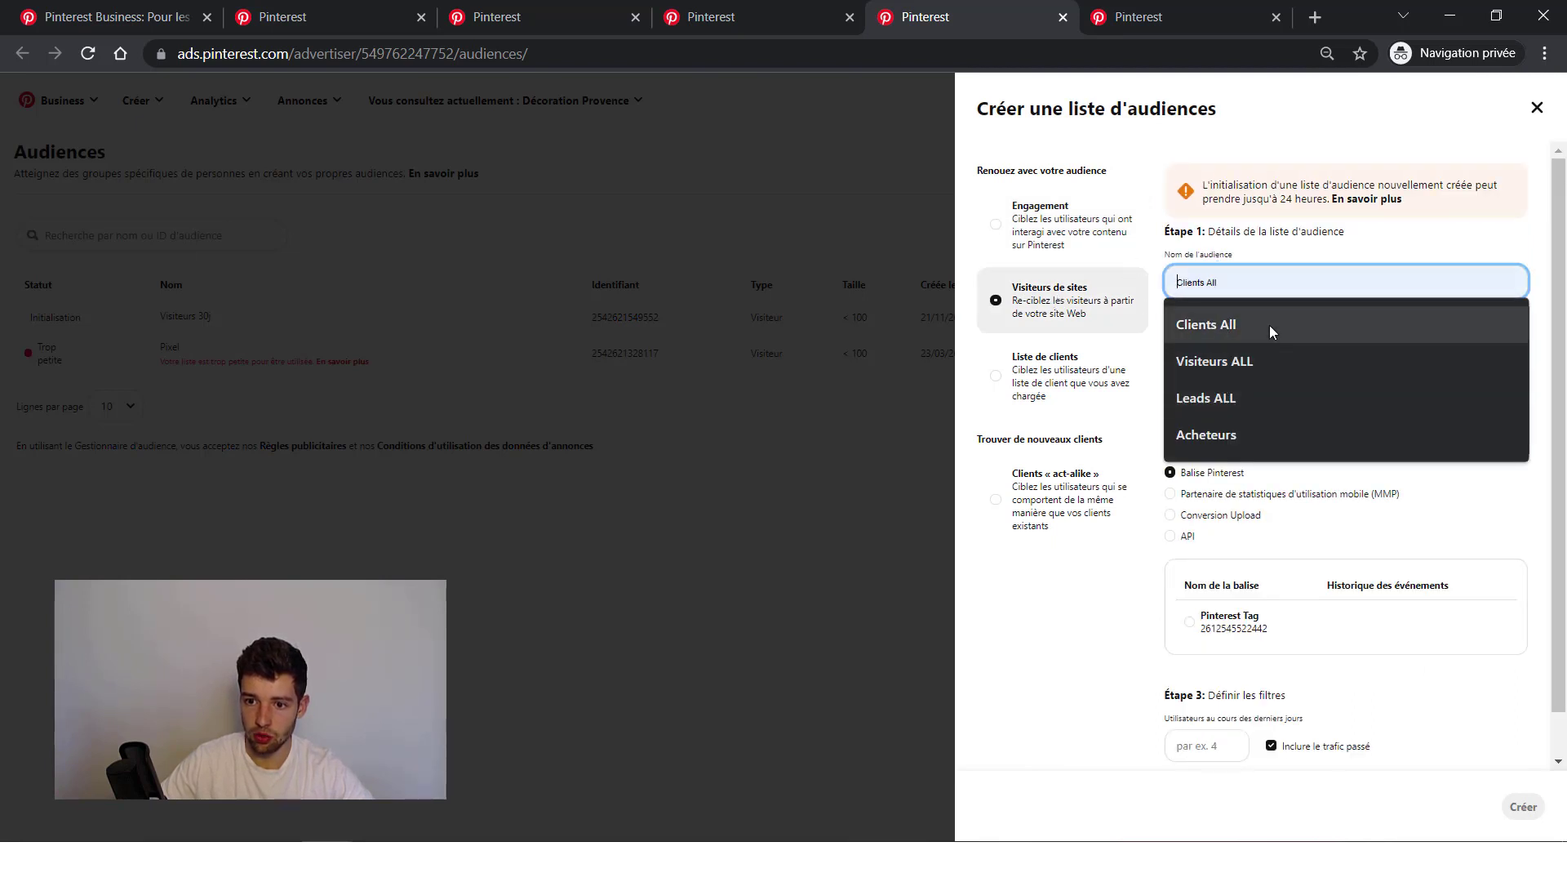
text(A)
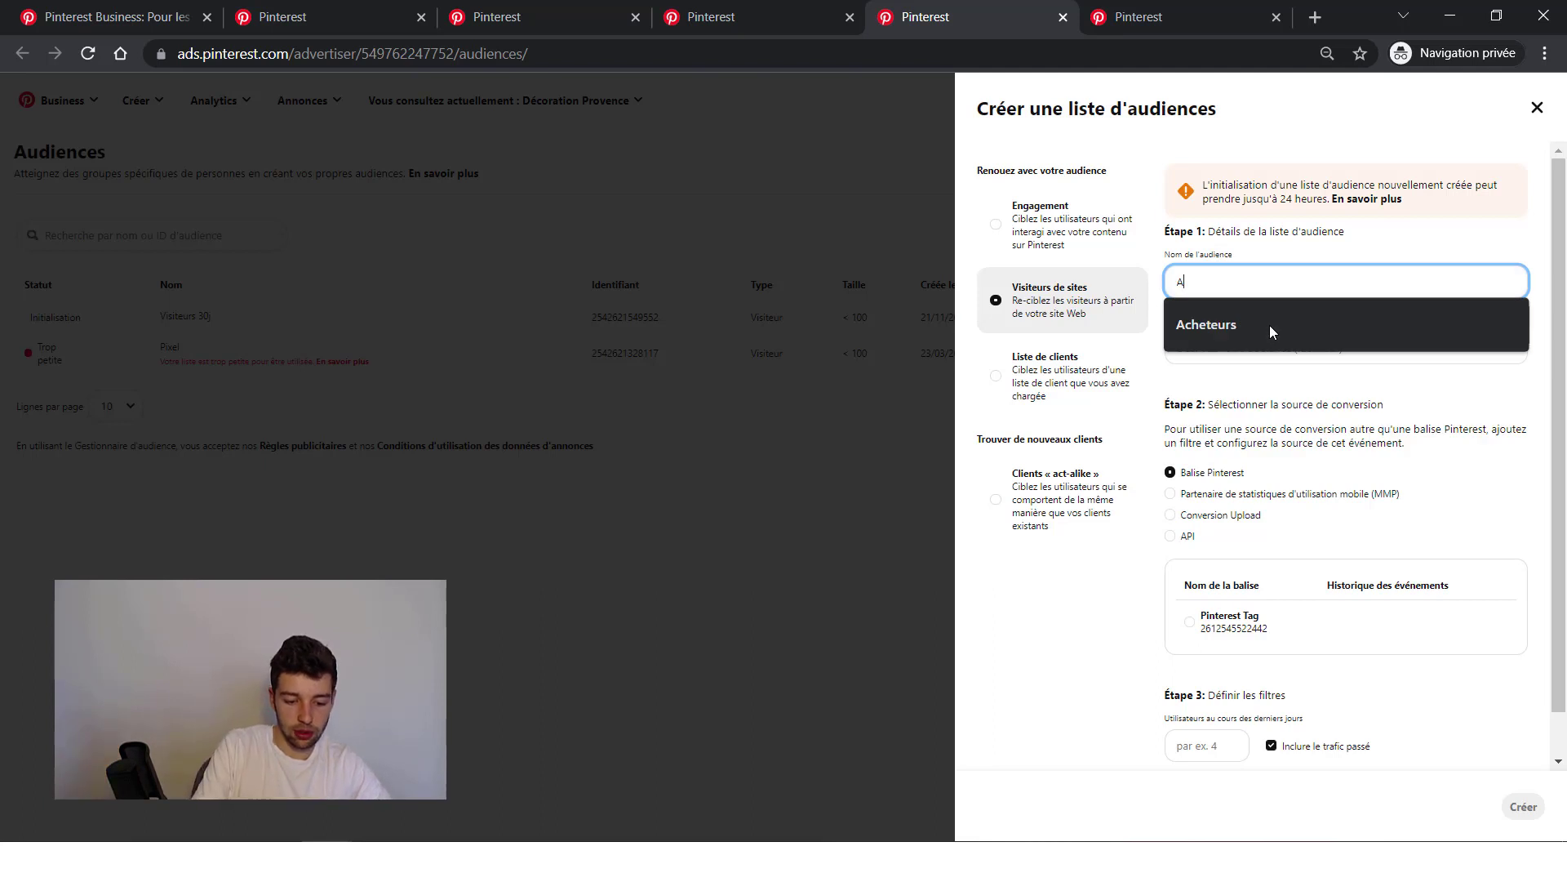
text(jouts au panier)
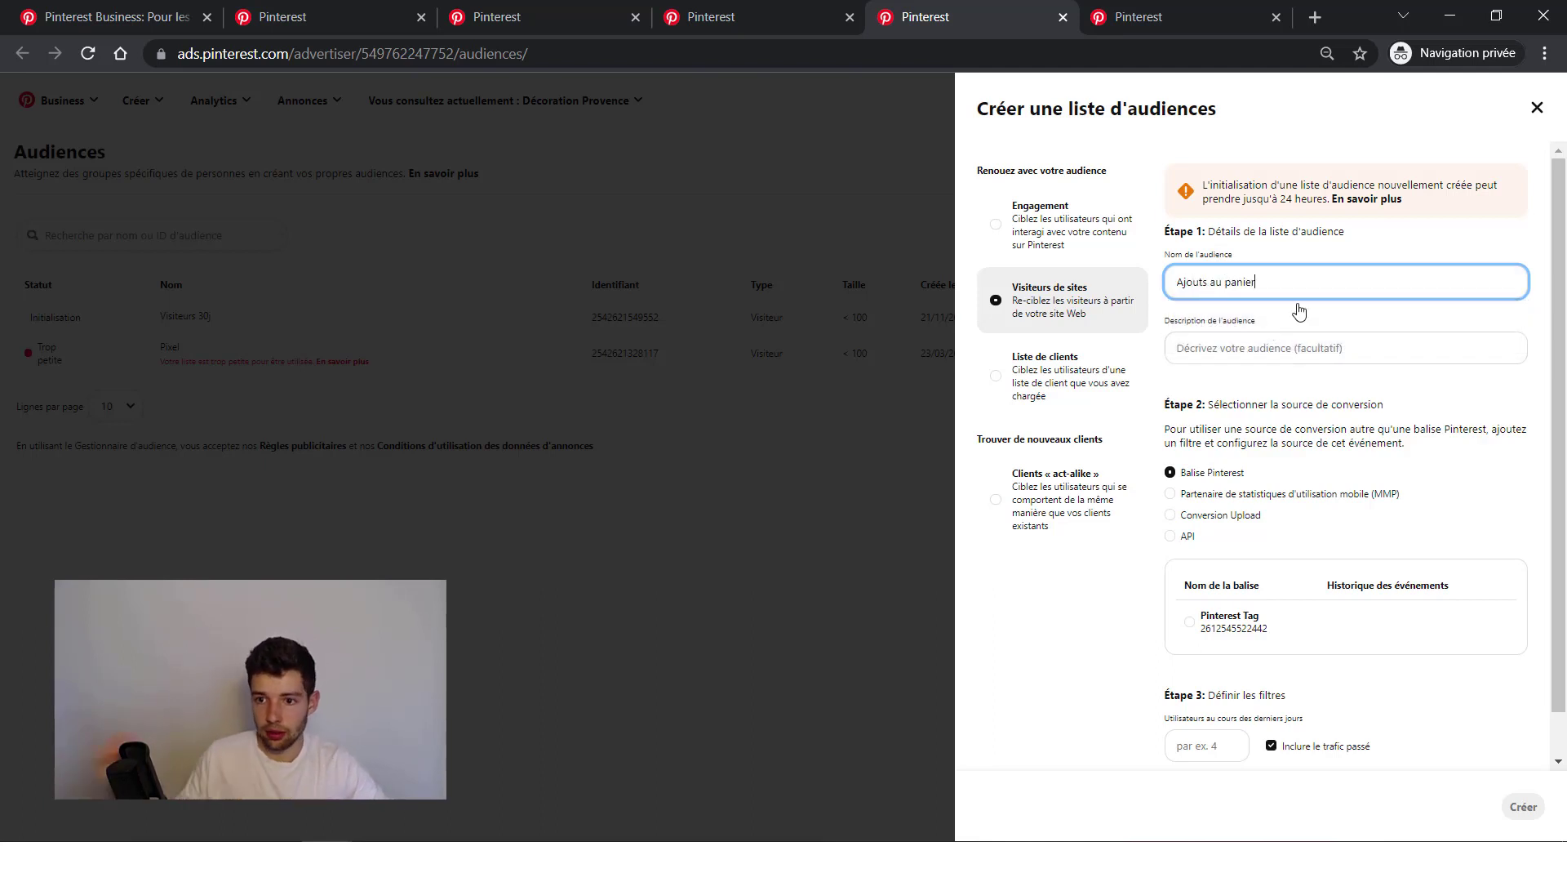
- Select the Pinterest Tag for the new audience and extend its name to "Ajouts au panier ALL"
scroll(1196, 604, down, 1)
click(1191, 578)
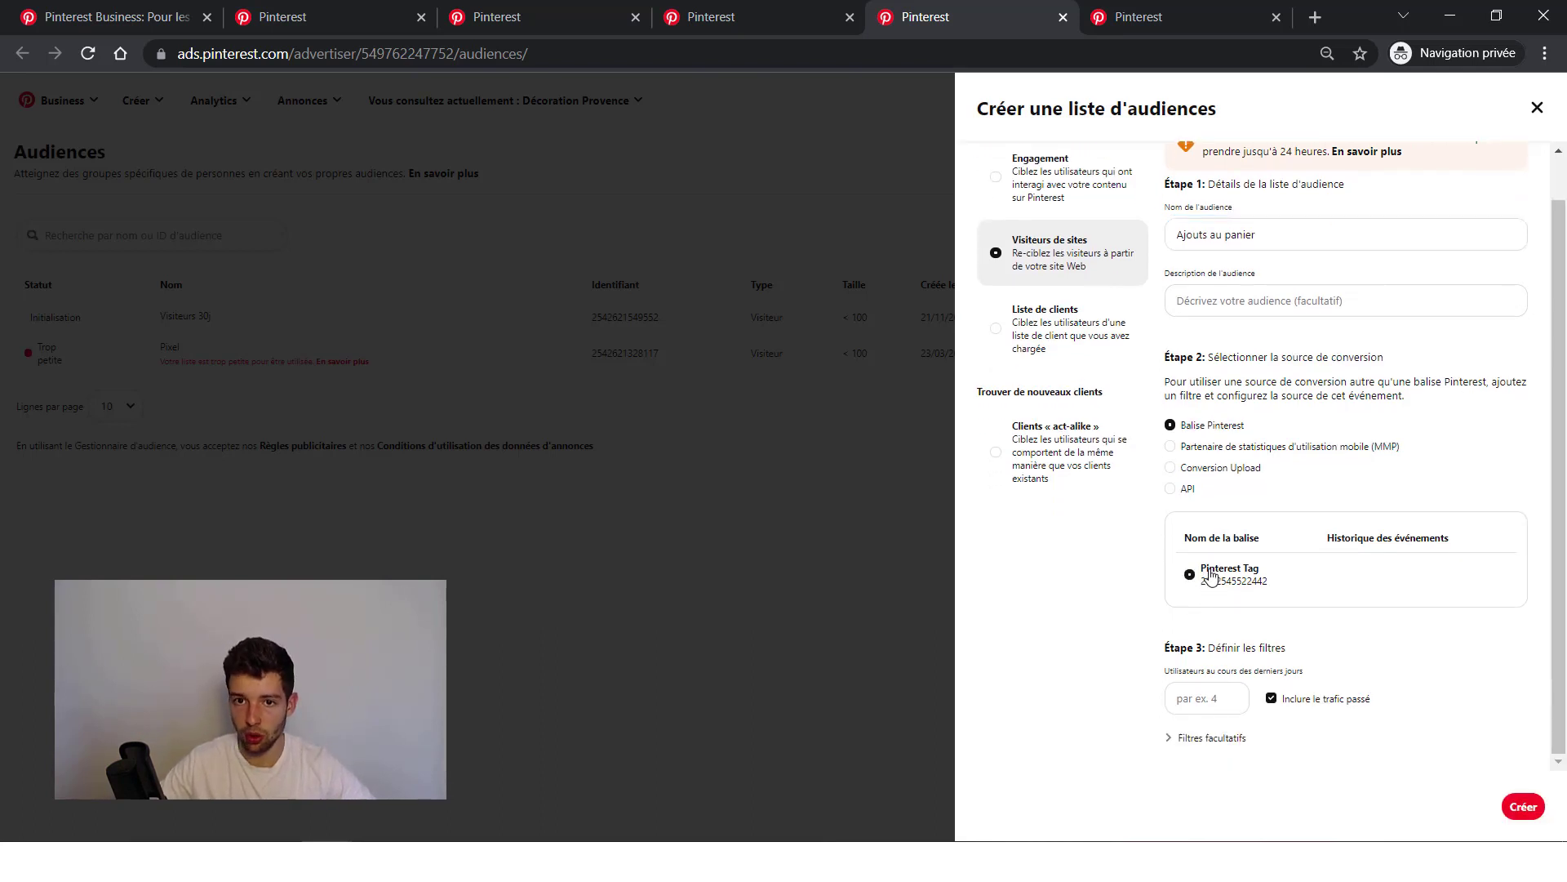
click(1268, 239)
text(ALL)
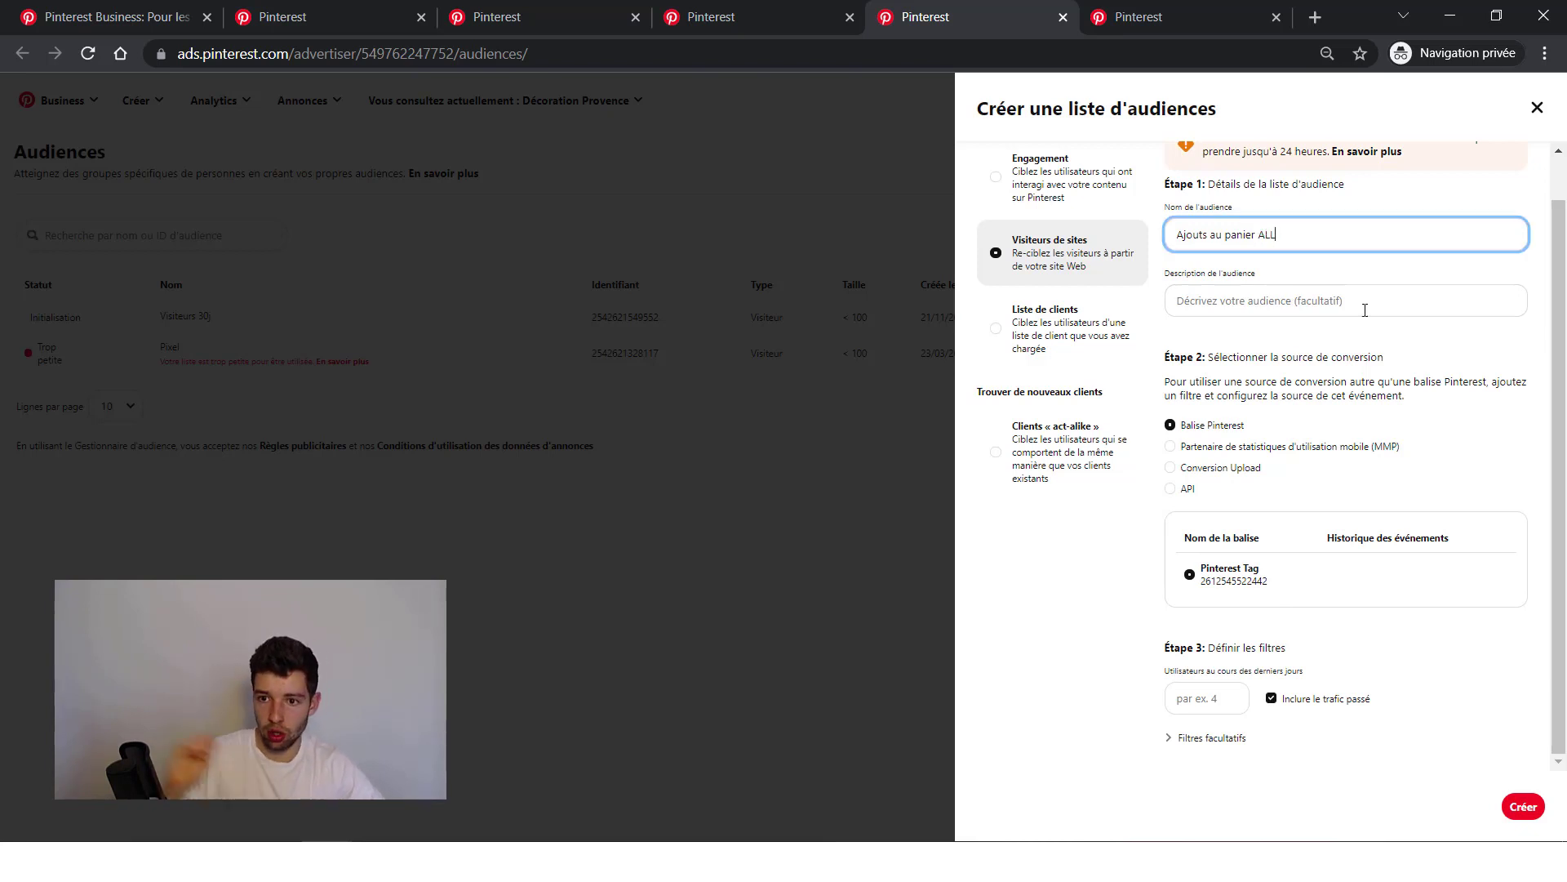
click(1329, 664)
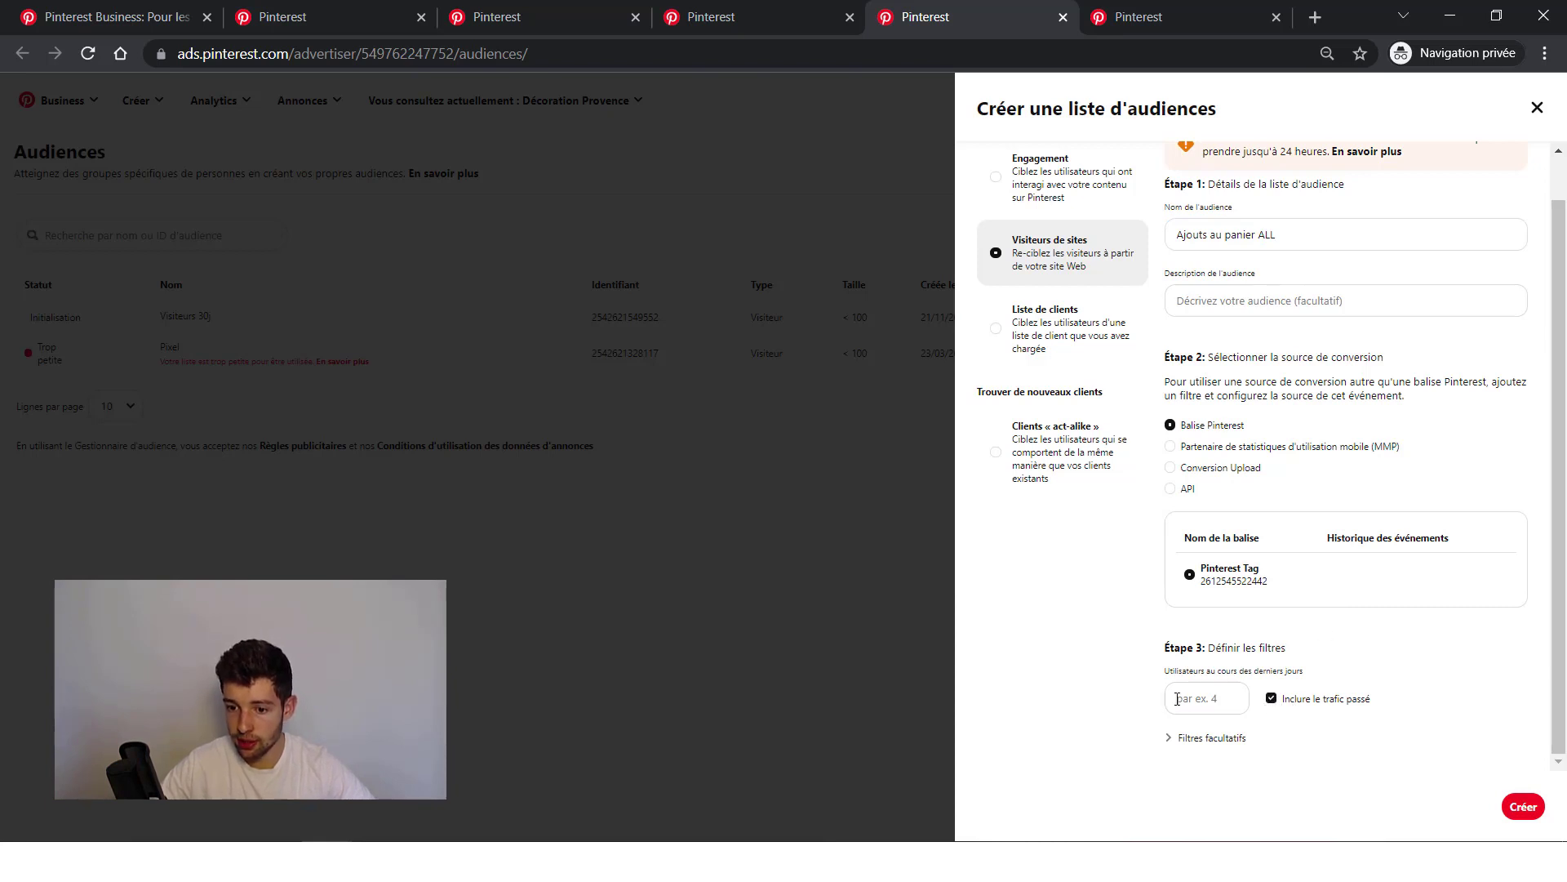
- Expand the optional filters, try Événement as the Filtre 1 type, and check its list of selectable events
click(1218, 746)
scroll(1339, 571, down, 3)
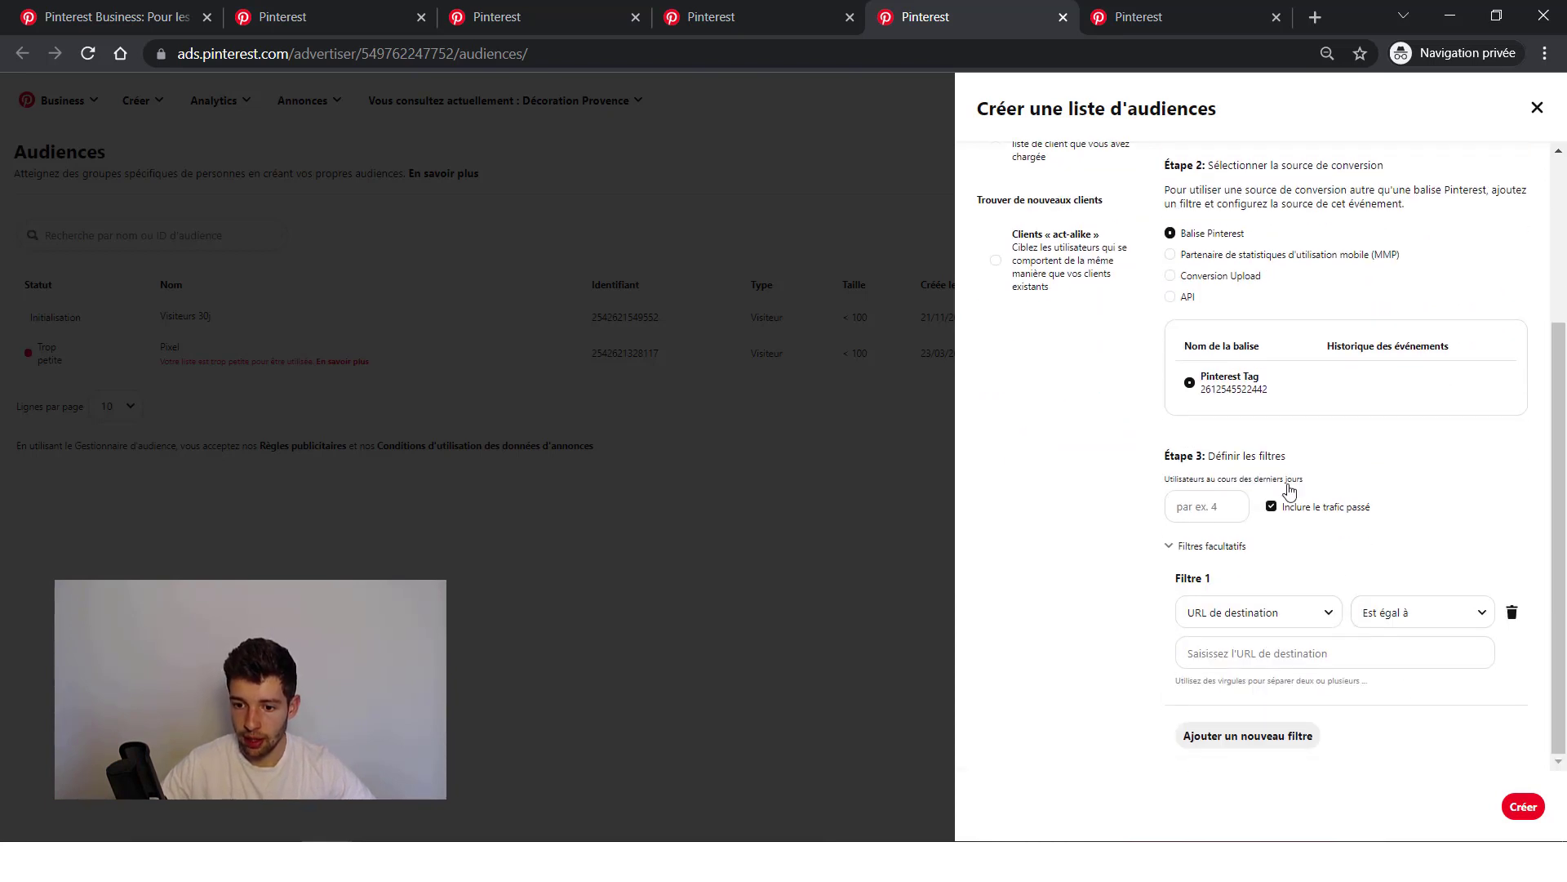
click(1275, 614)
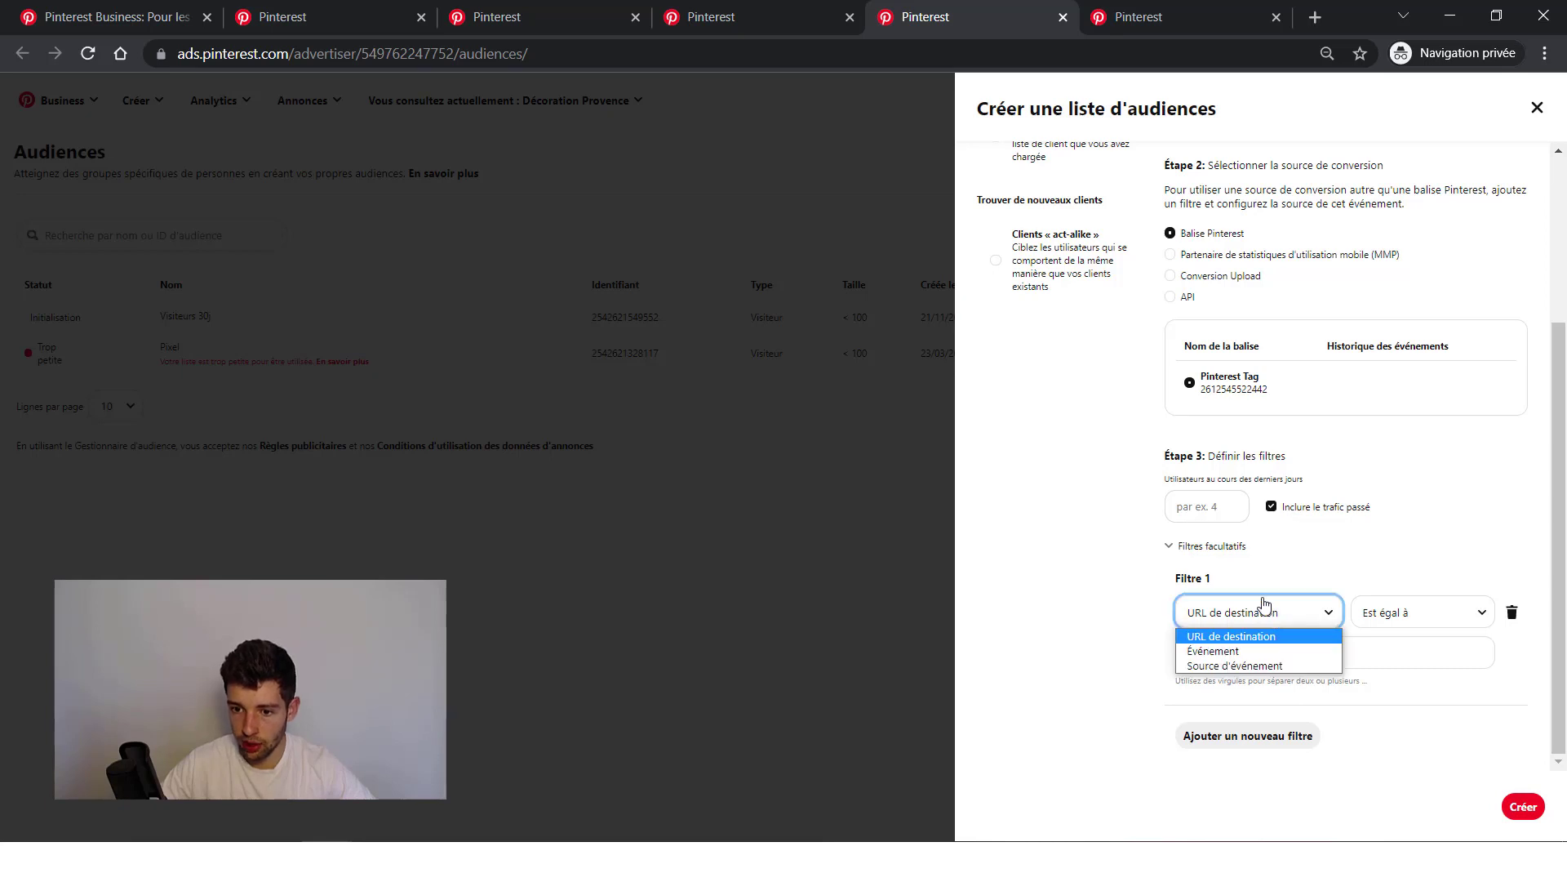
click(1214, 651)
click(1390, 615)
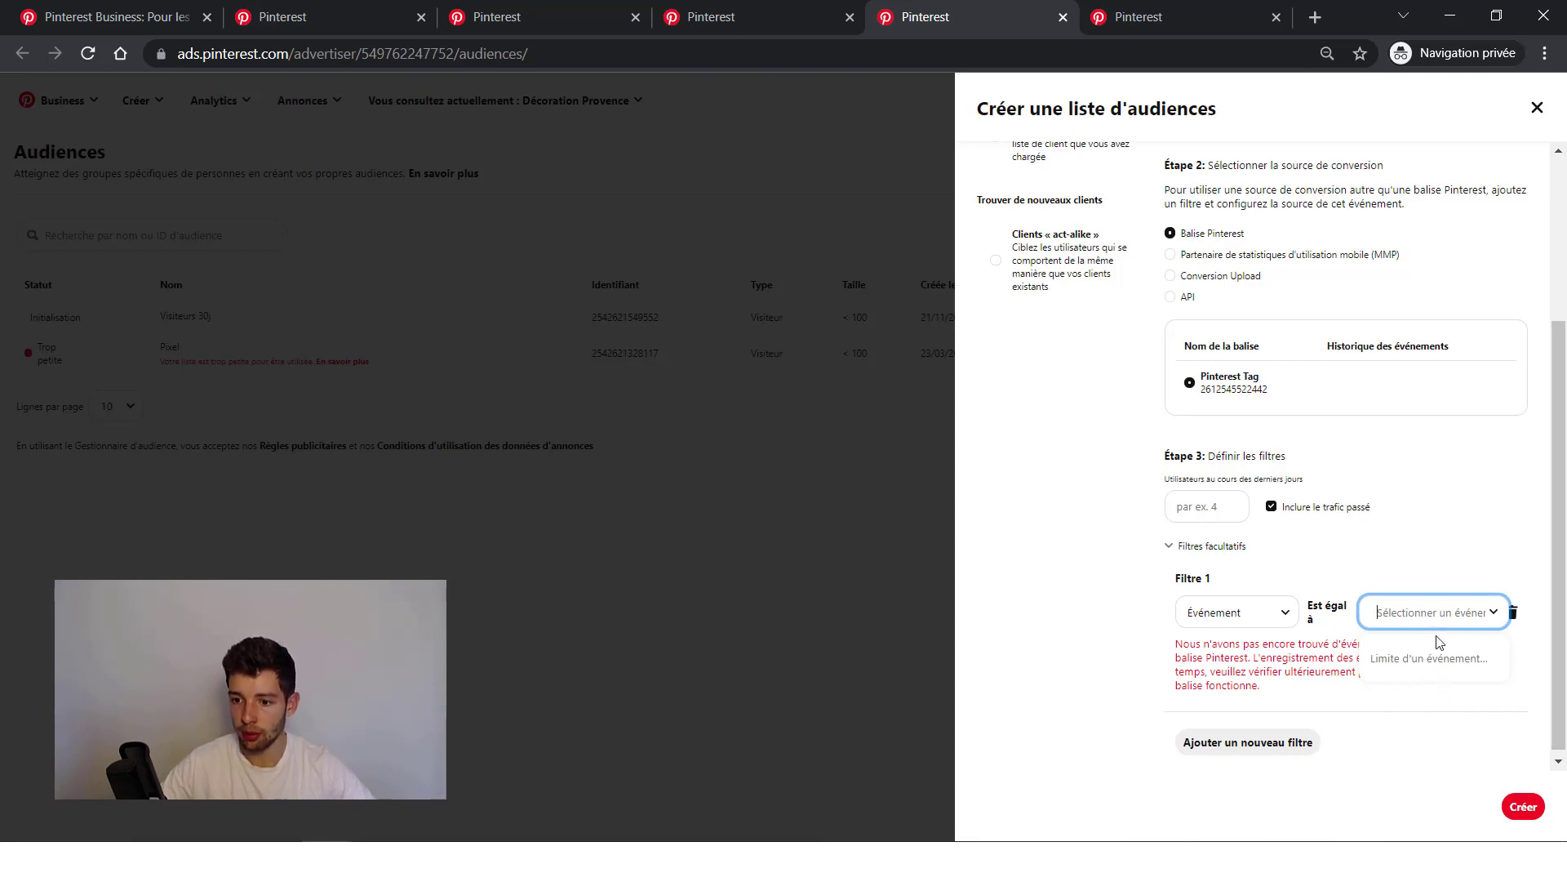
click(1428, 702)
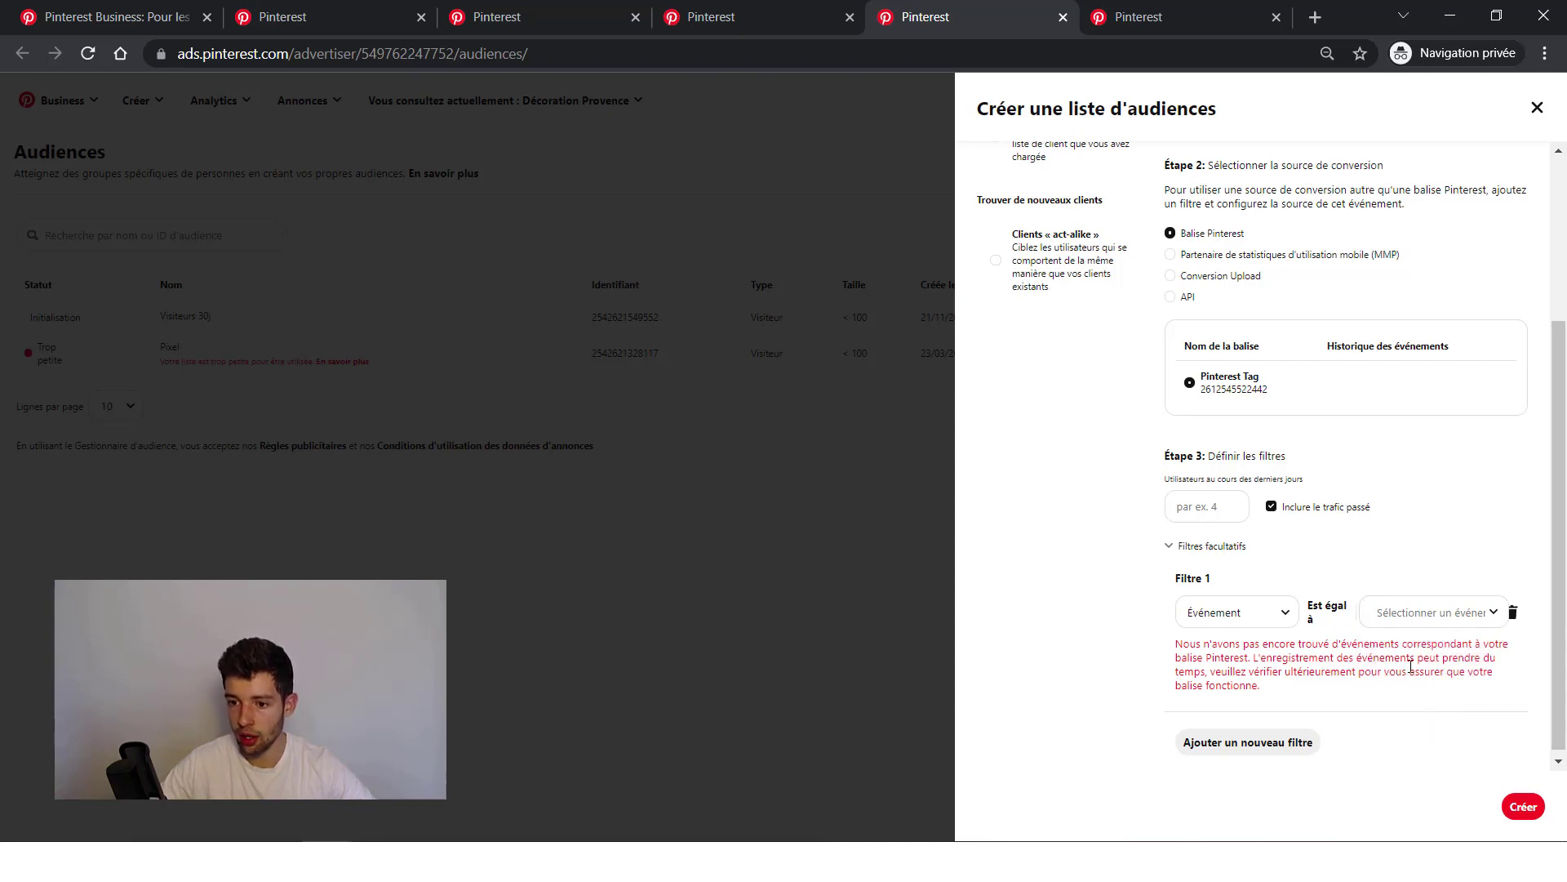
- Switch Filtre 1 back to URL de destination, and close the audience form without creating the audience
scroll(1355, 571, up, 1)
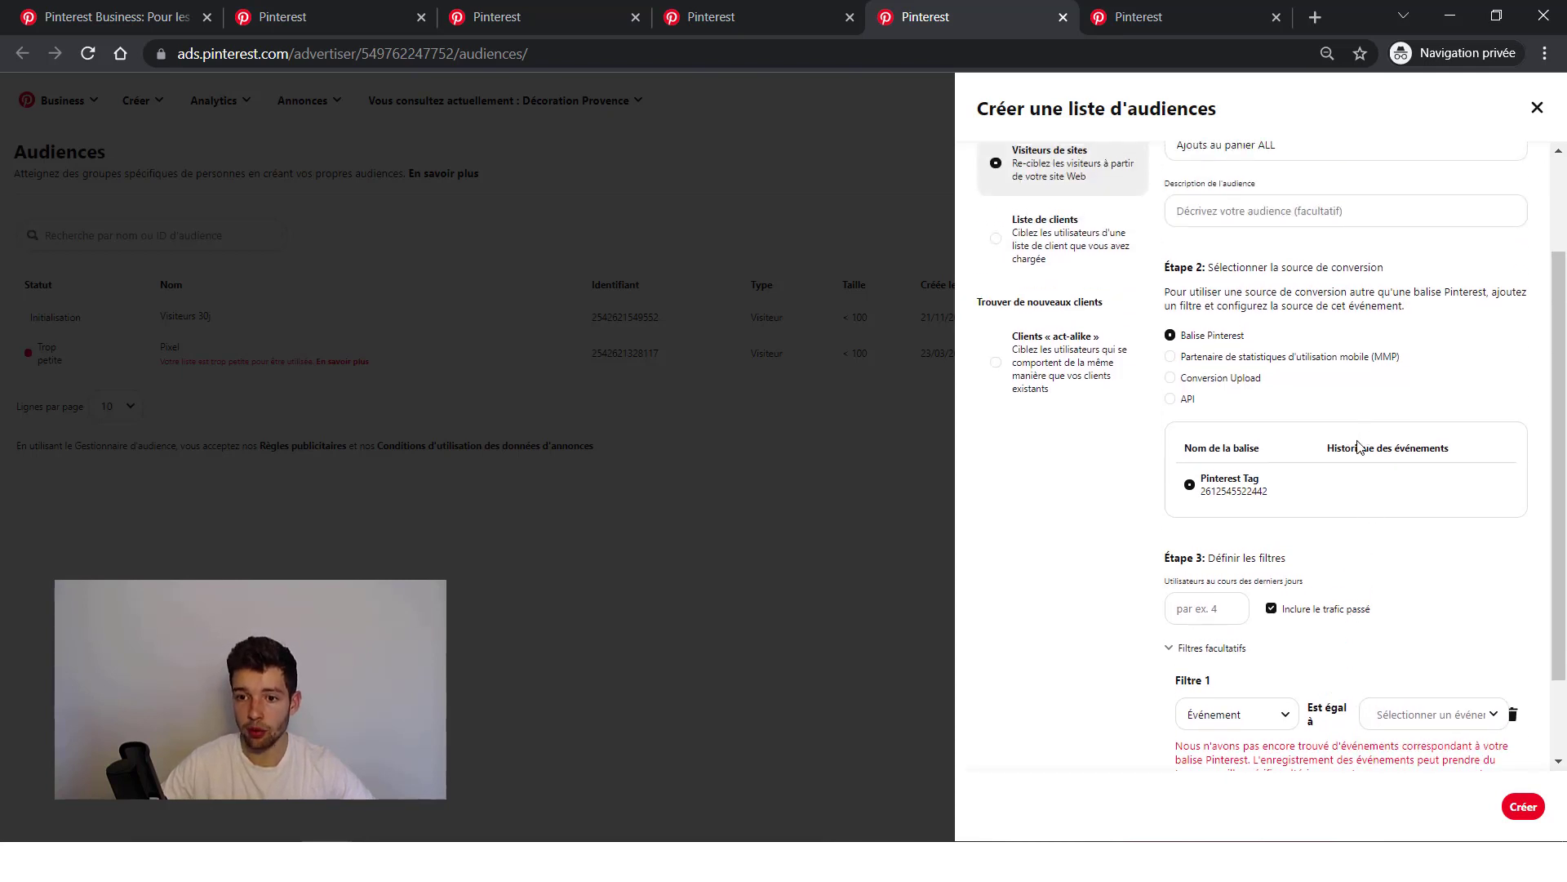
scroll(1361, 441, down, 1)
click(1217, 618)
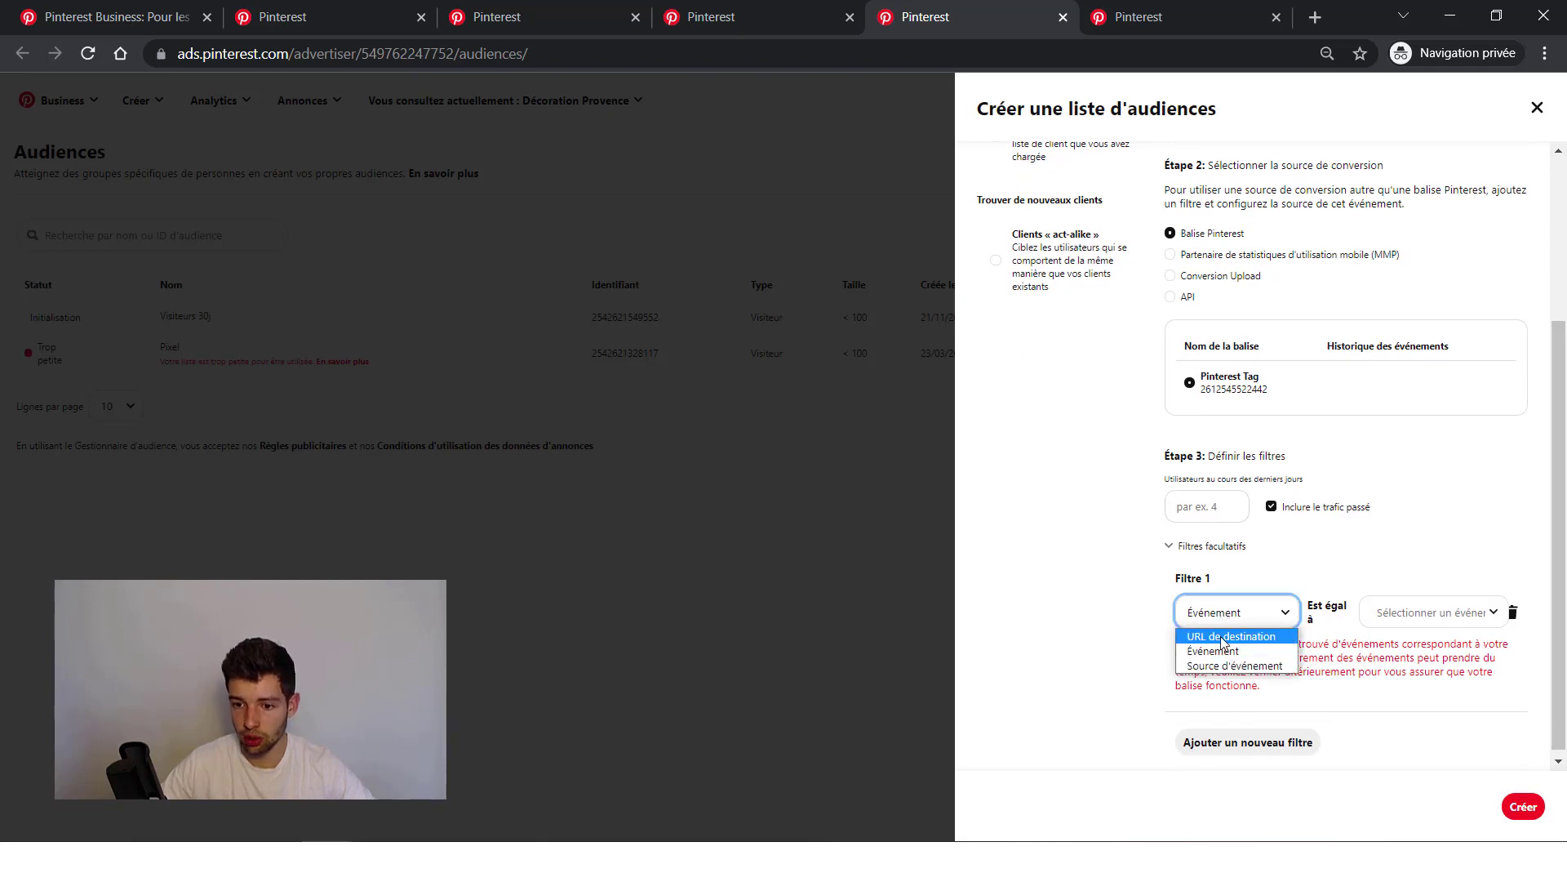
click(1223, 636)
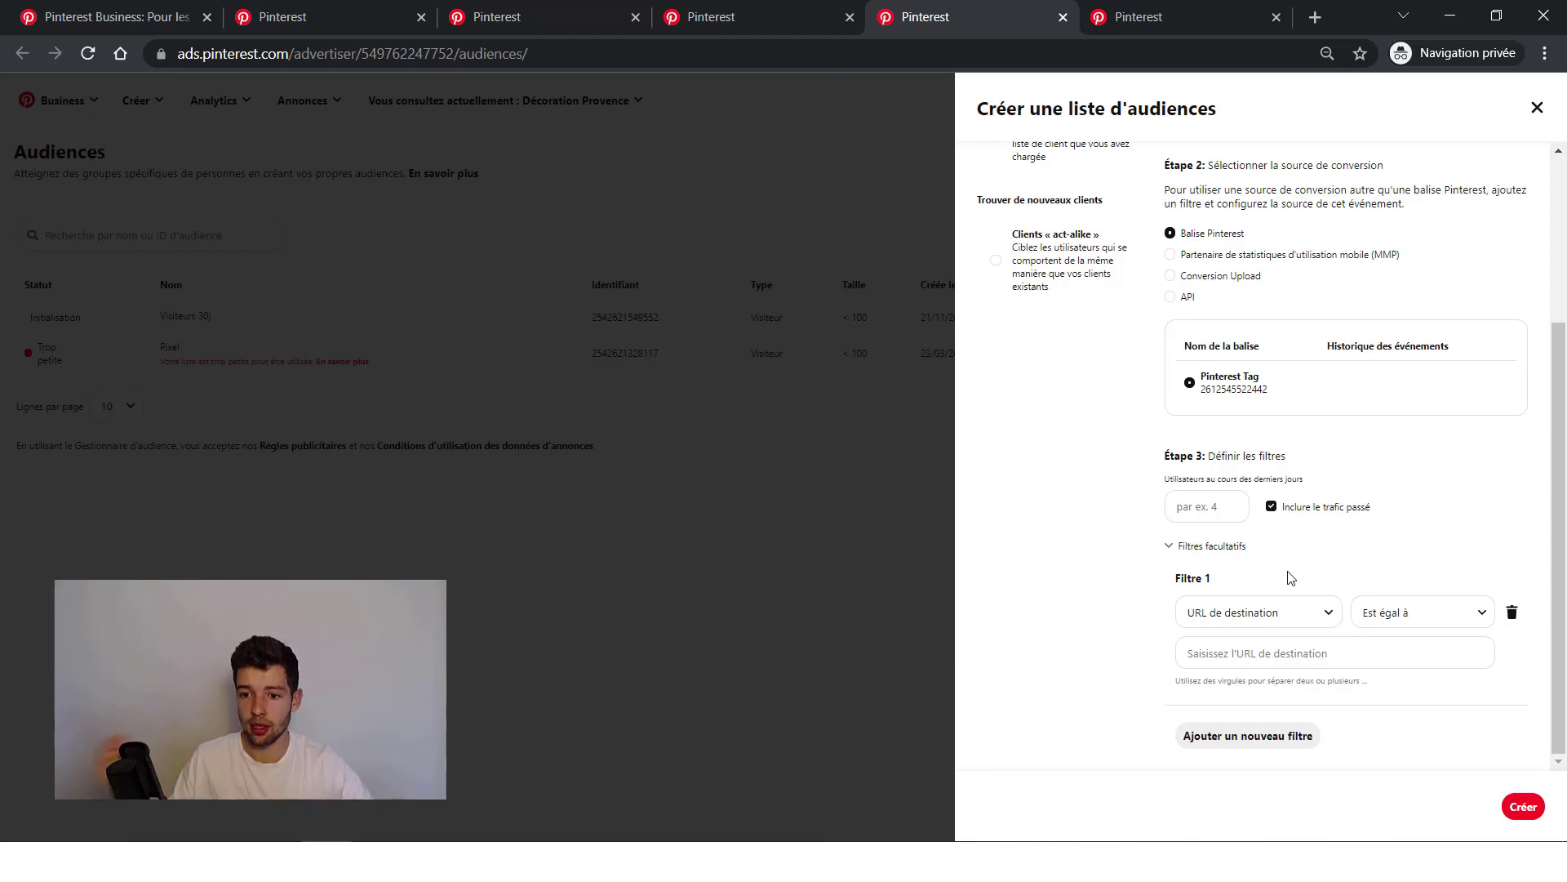
scroll(1288, 577, up, 10)
click(724, 571)
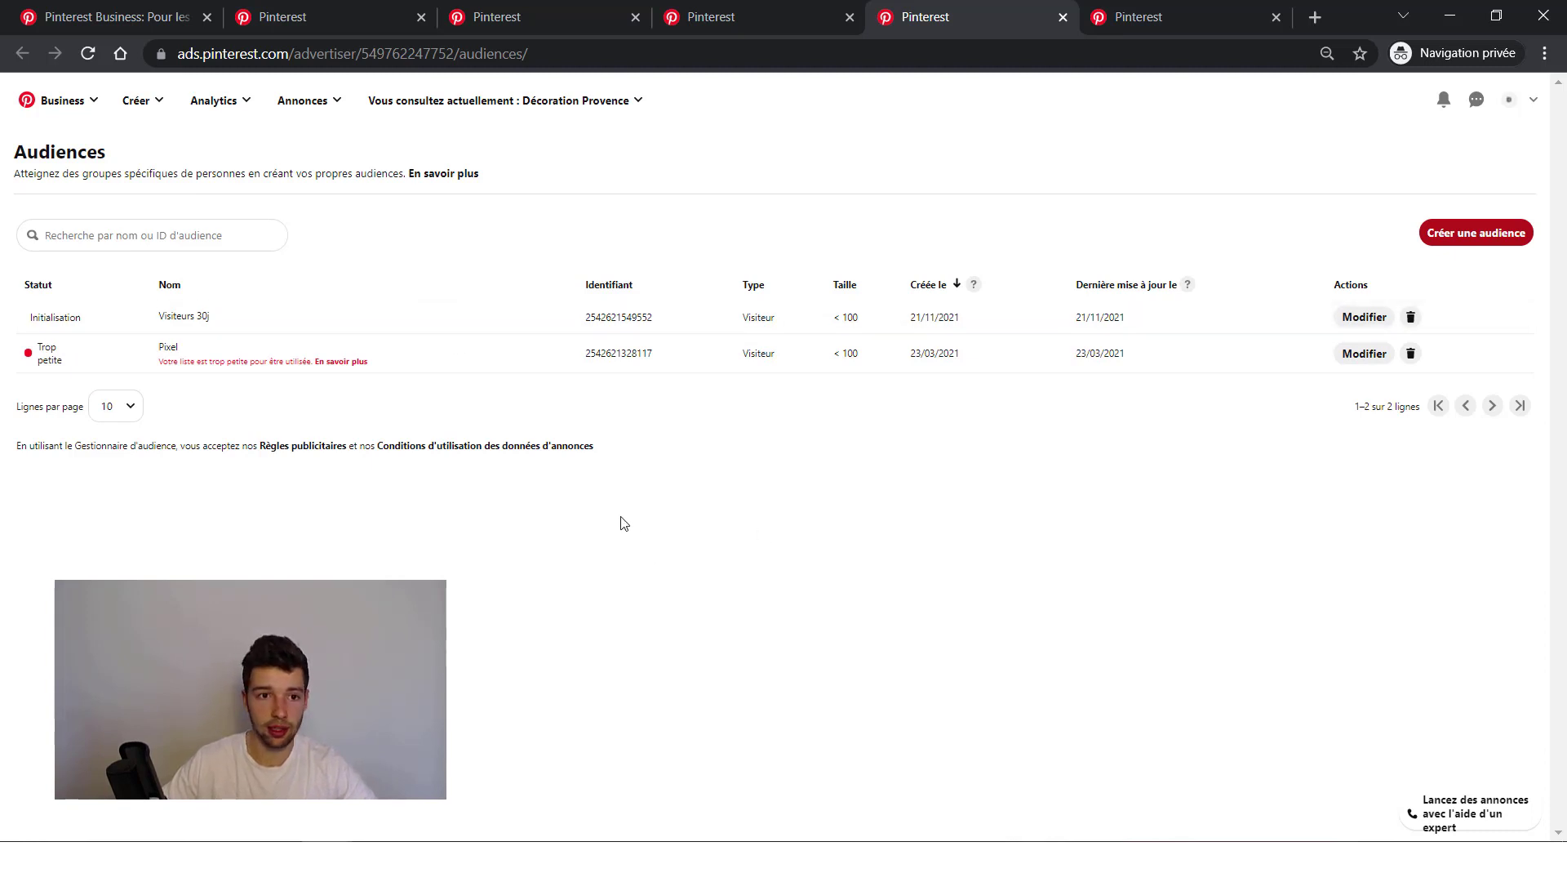
- Start a new ad campaign from scratch instead of resuming the draft, and review the objectives, keeping Intérêt (anciennement trafic)
click(316, 109)
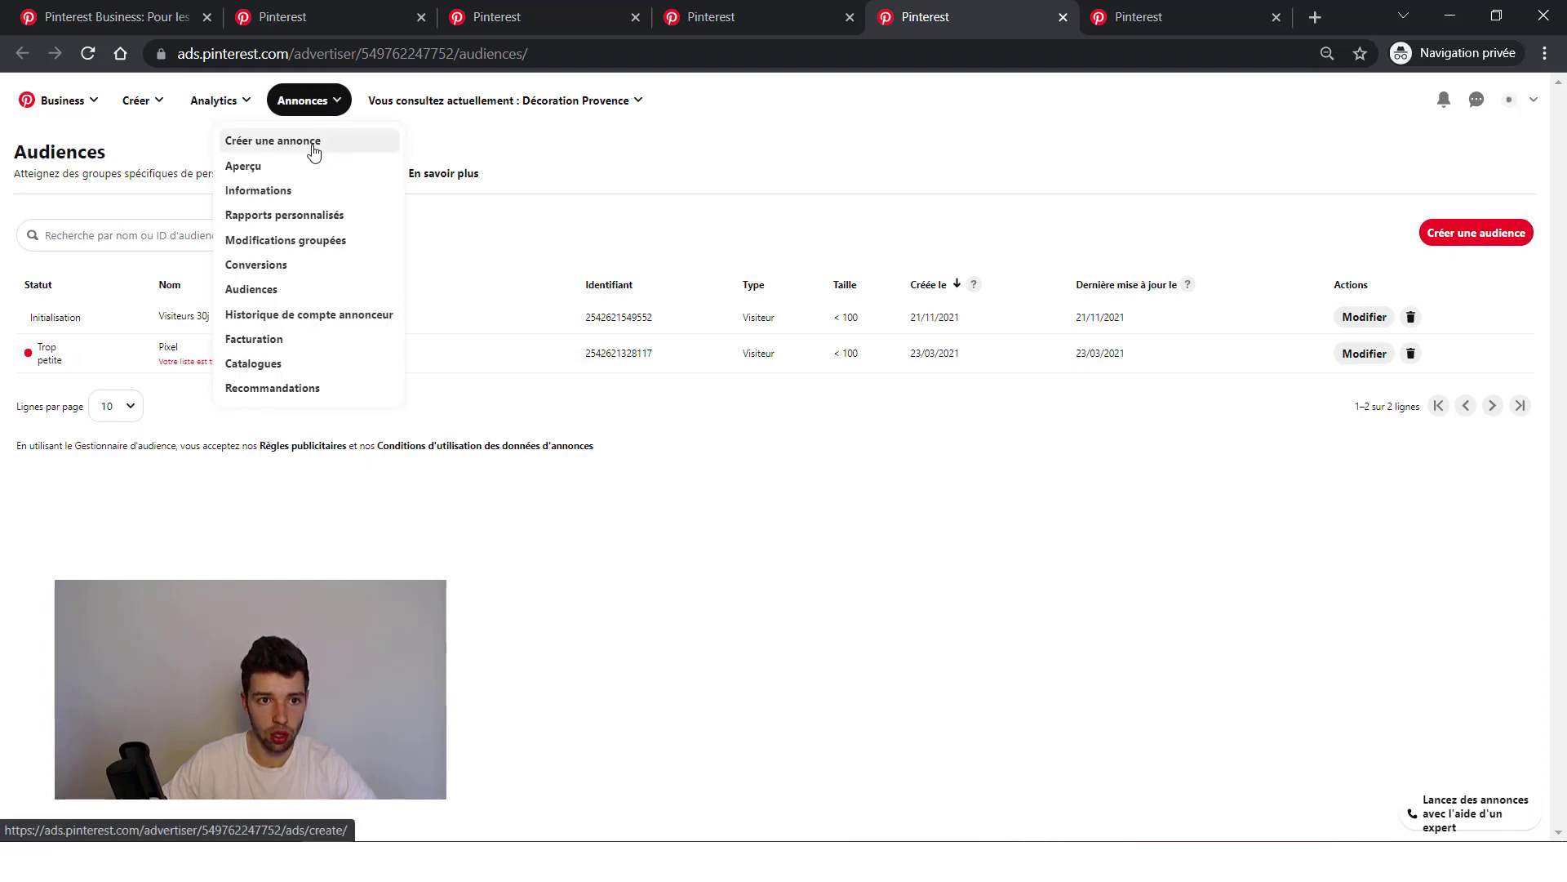
click(314, 150)
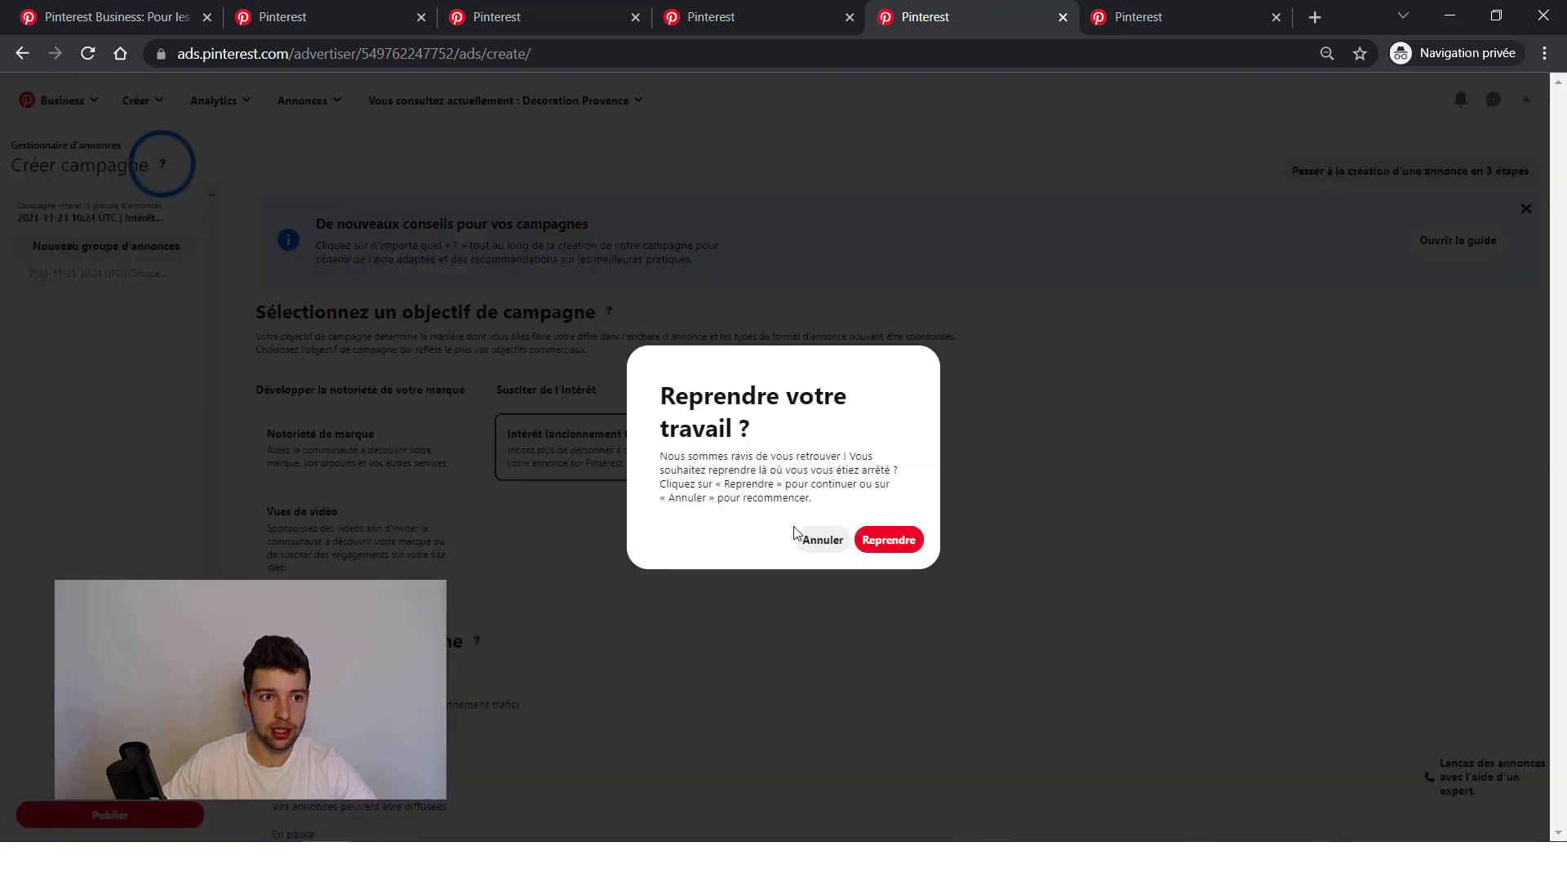
click(813, 539)
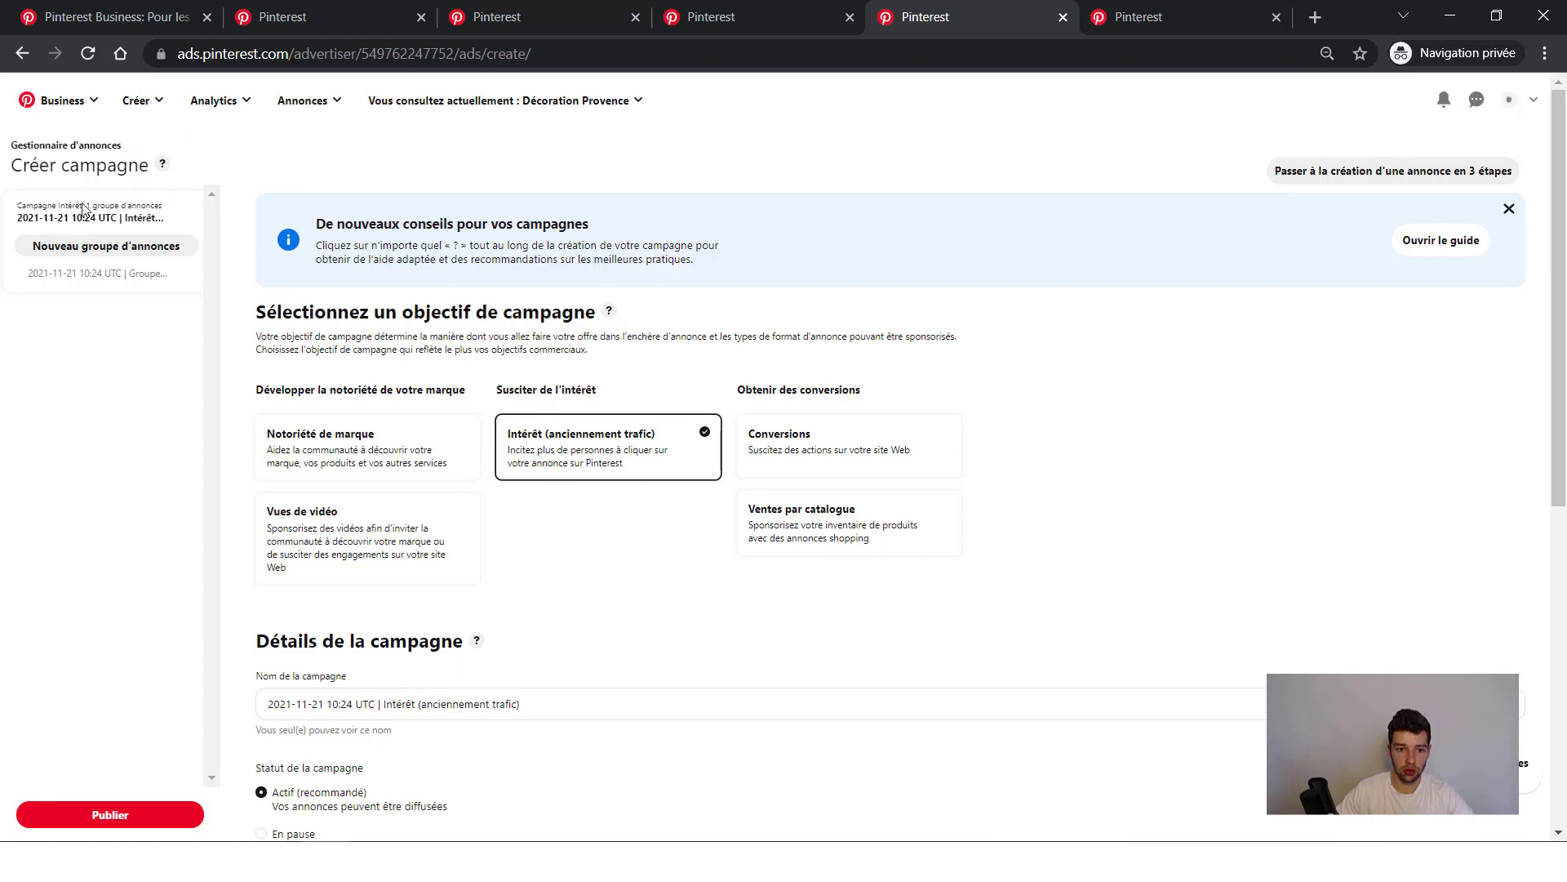
click(800, 455)
click(789, 631)
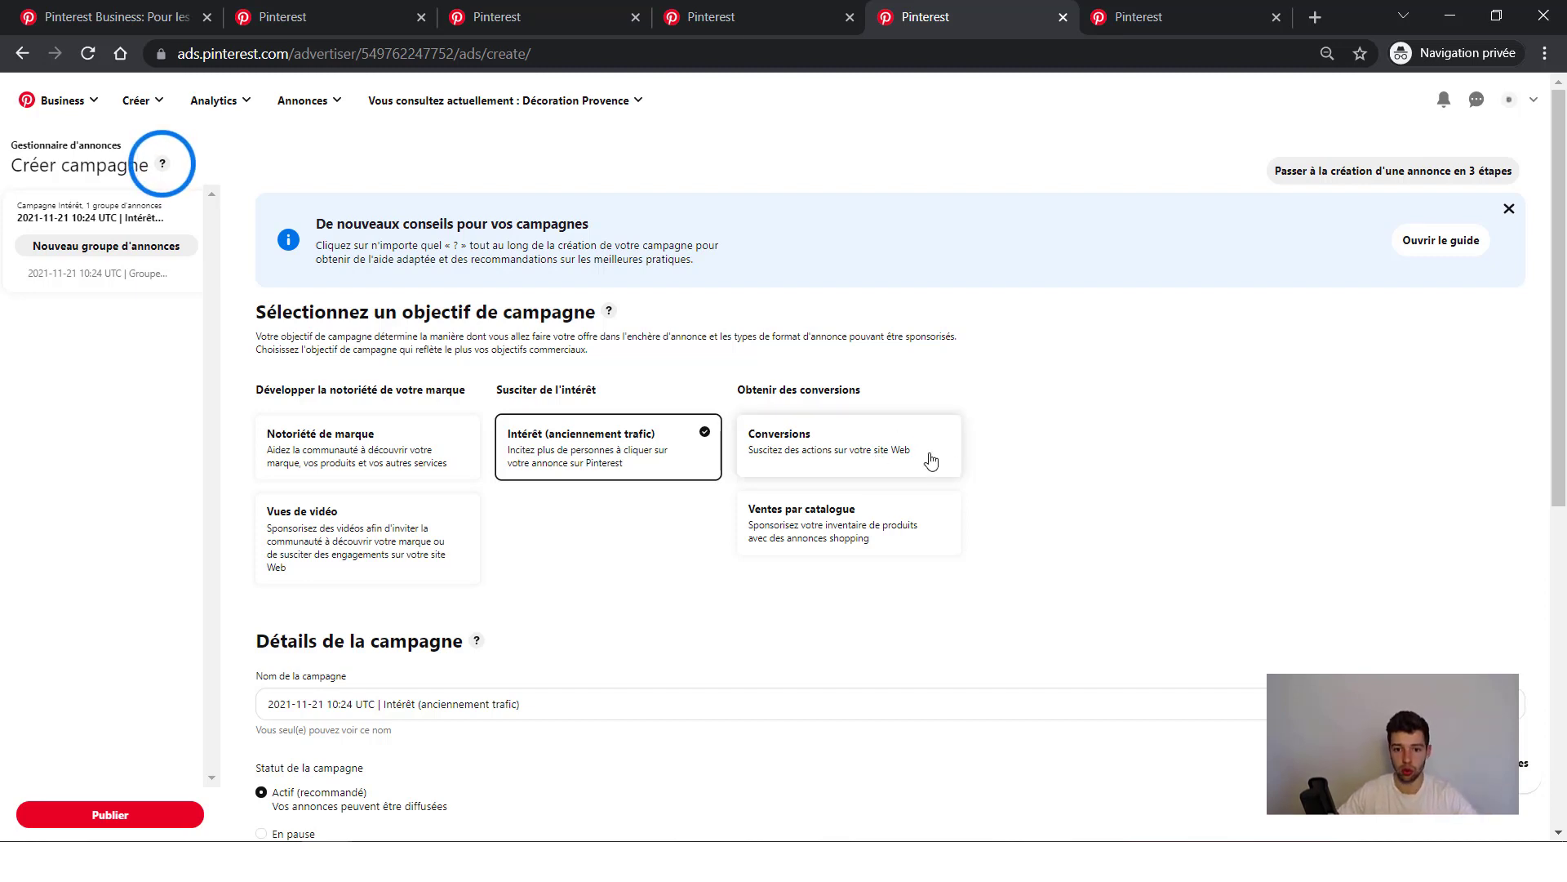
click(821, 454)
click(595, 588)
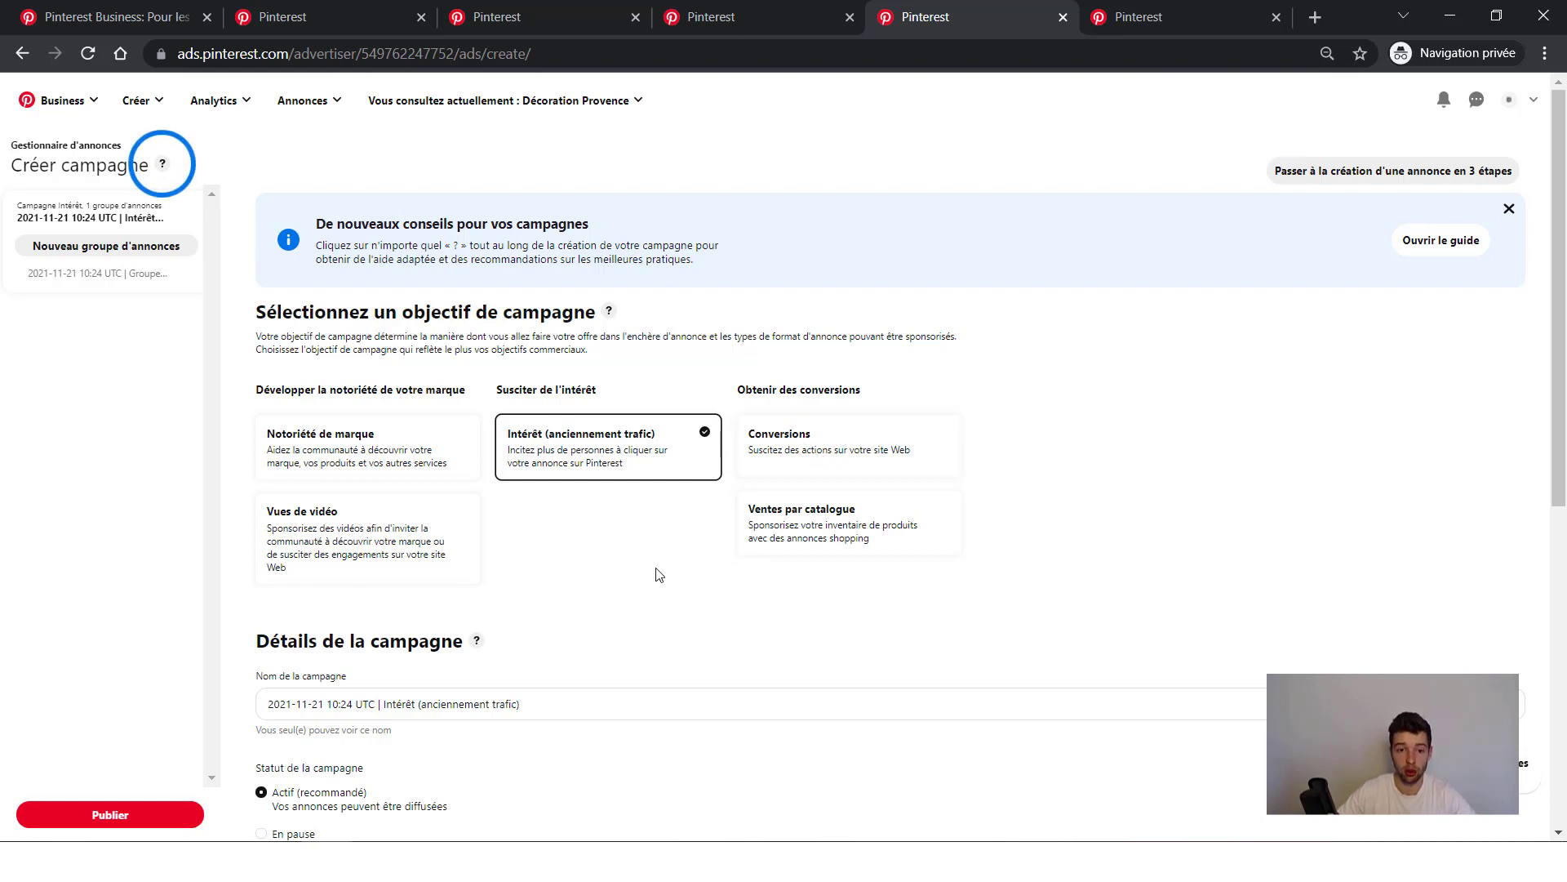
- Replace the date and time prefix of the campaign name so it reads "Retargeting | Intérêt (anciennement trafic)"
scroll(657, 571, down, 1)
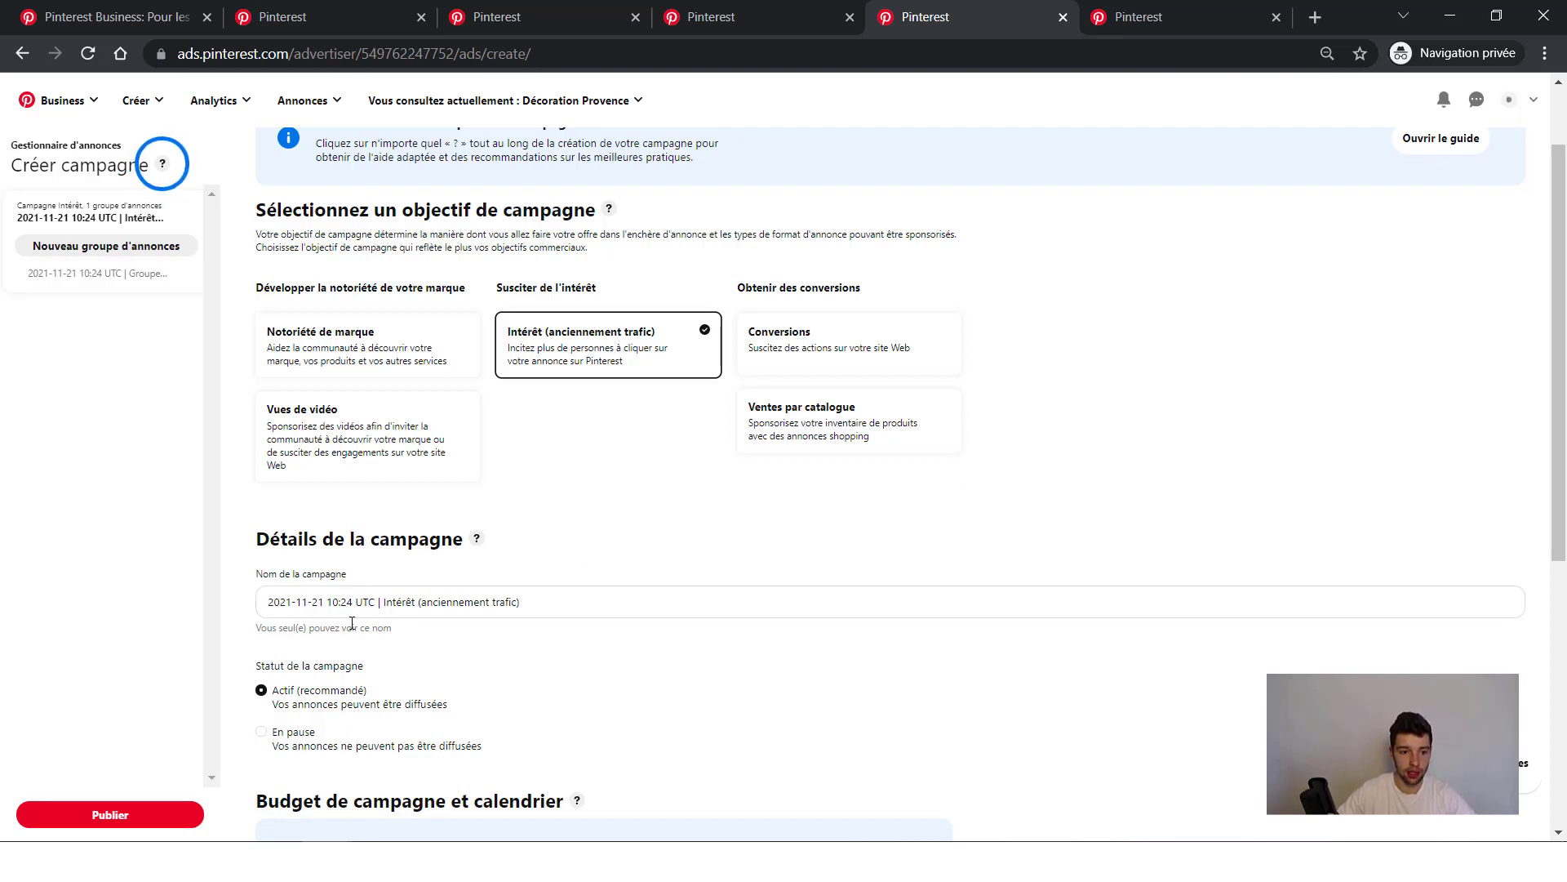
scroll(367, 609, down, 3)
drag(376, 398, 243, 414)
text(R)
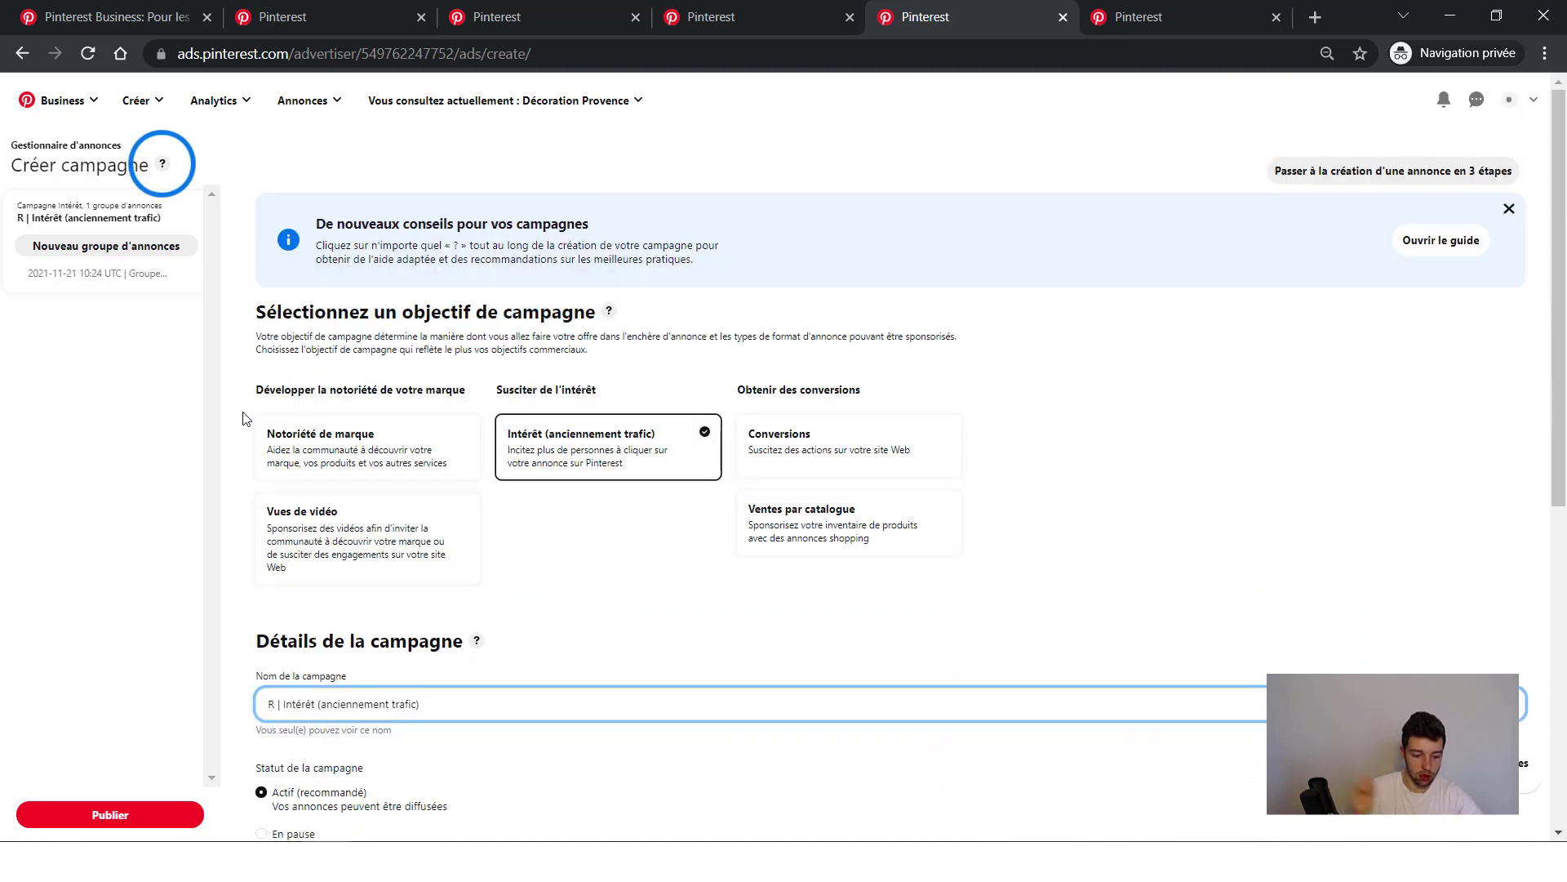
text(etarge)
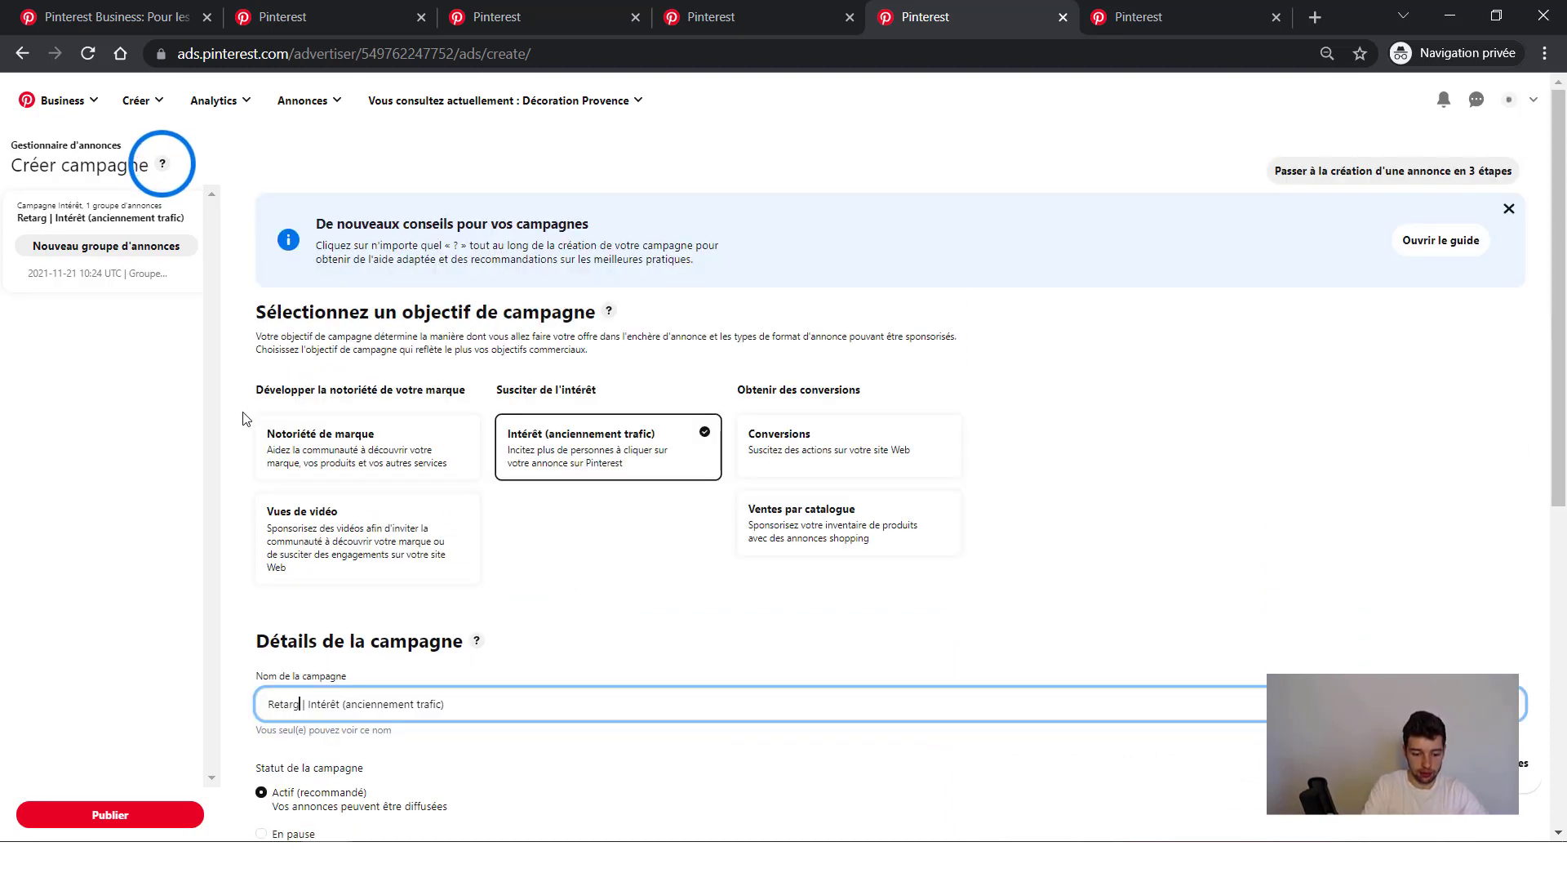
text(ting)
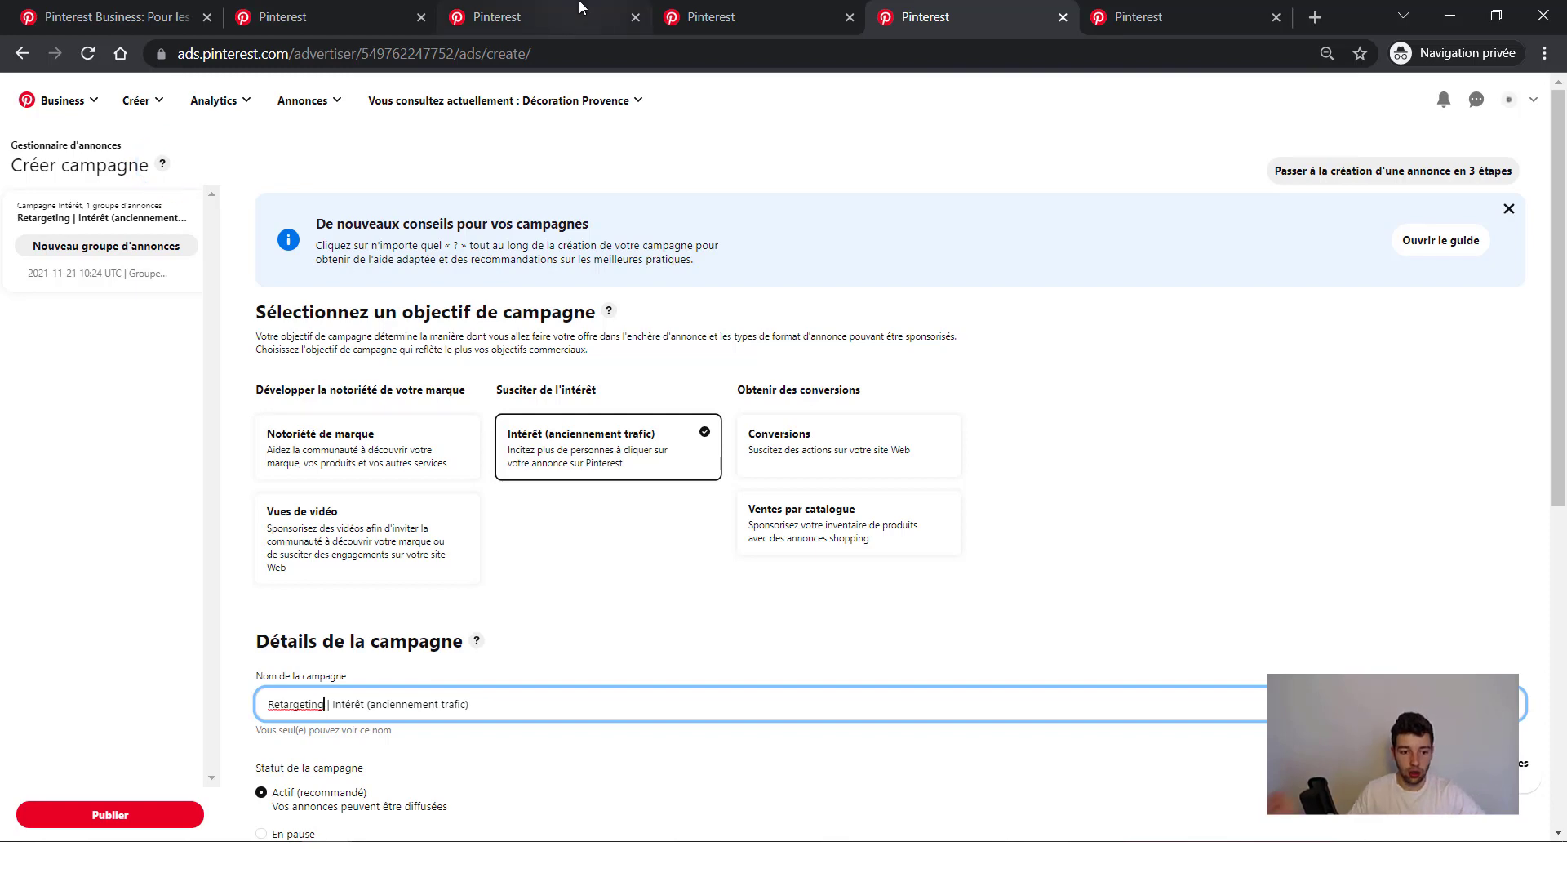
- Set the campaign's daily budget cap to 10,00 EUR, keeping the Quotidien budget type
scroll(253, 433, down, 5)
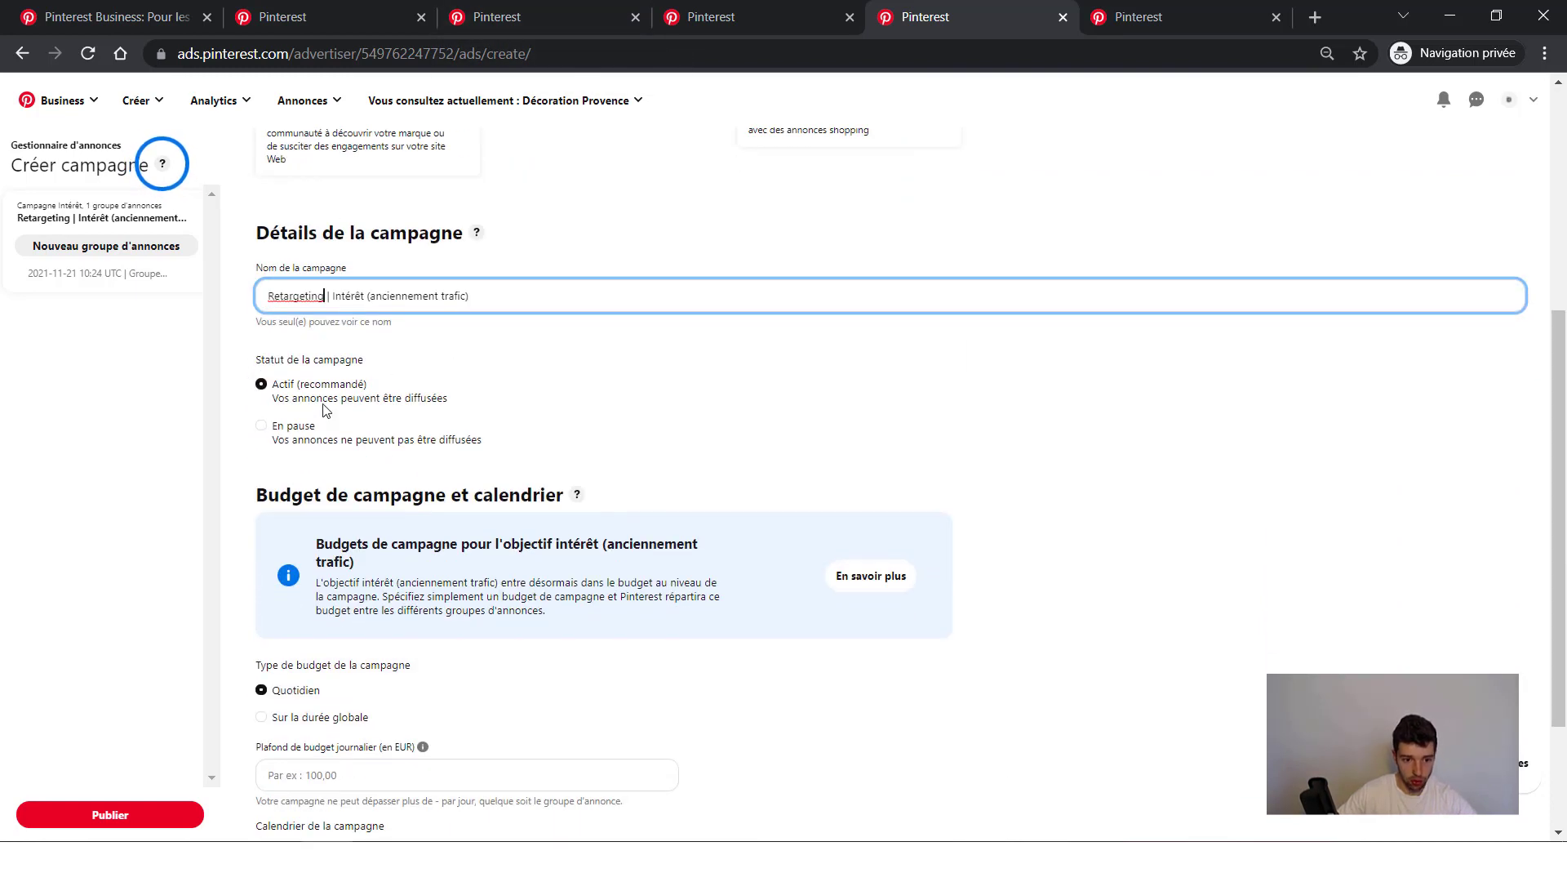
scroll(436, 389, down, 2)
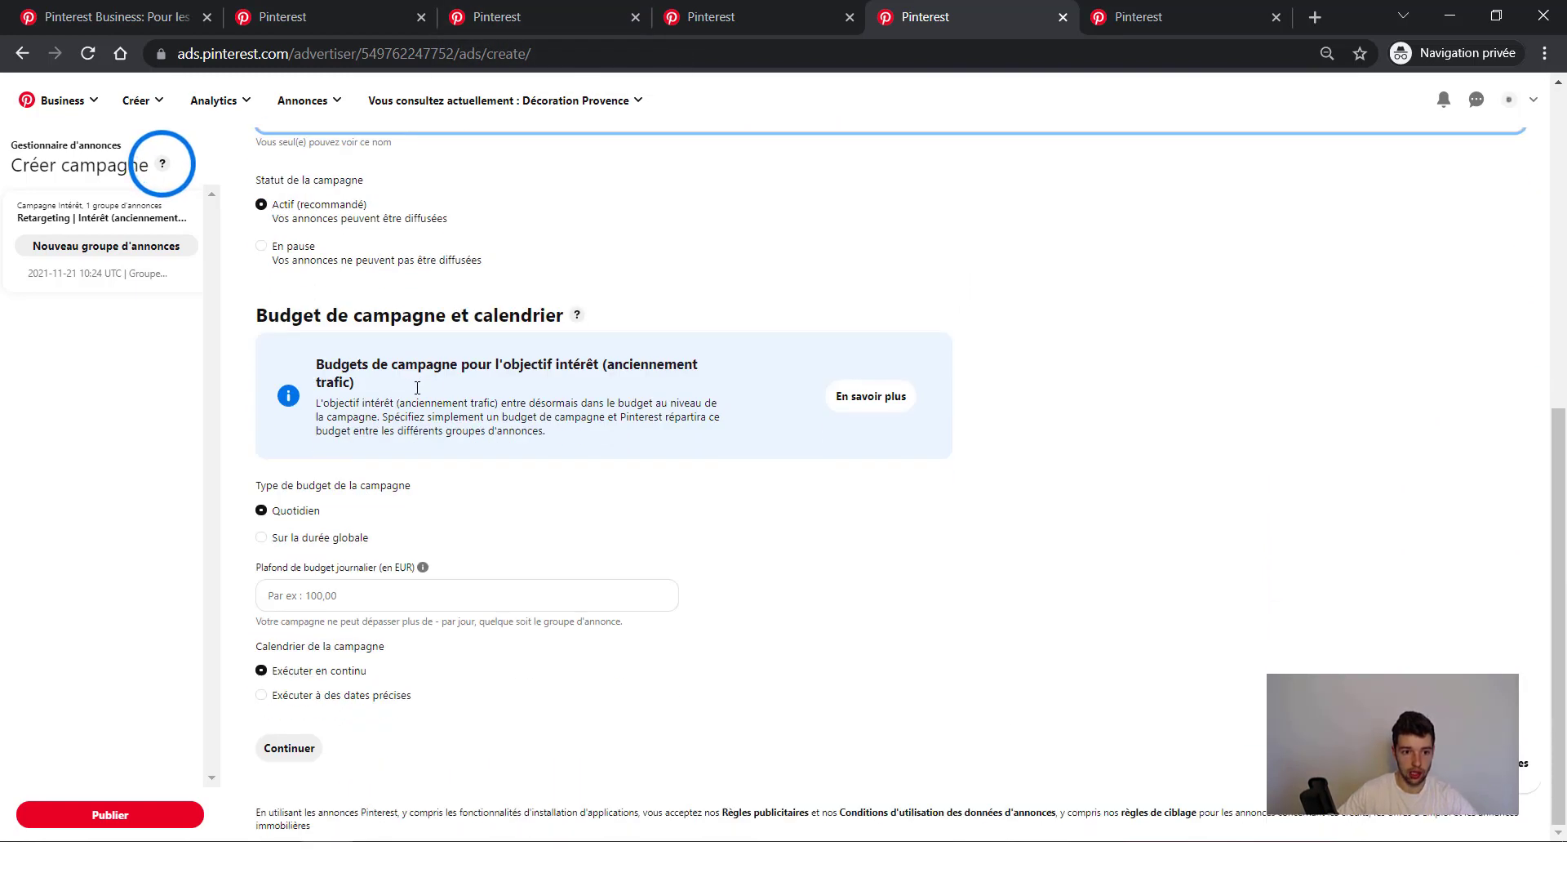
click(285, 591)
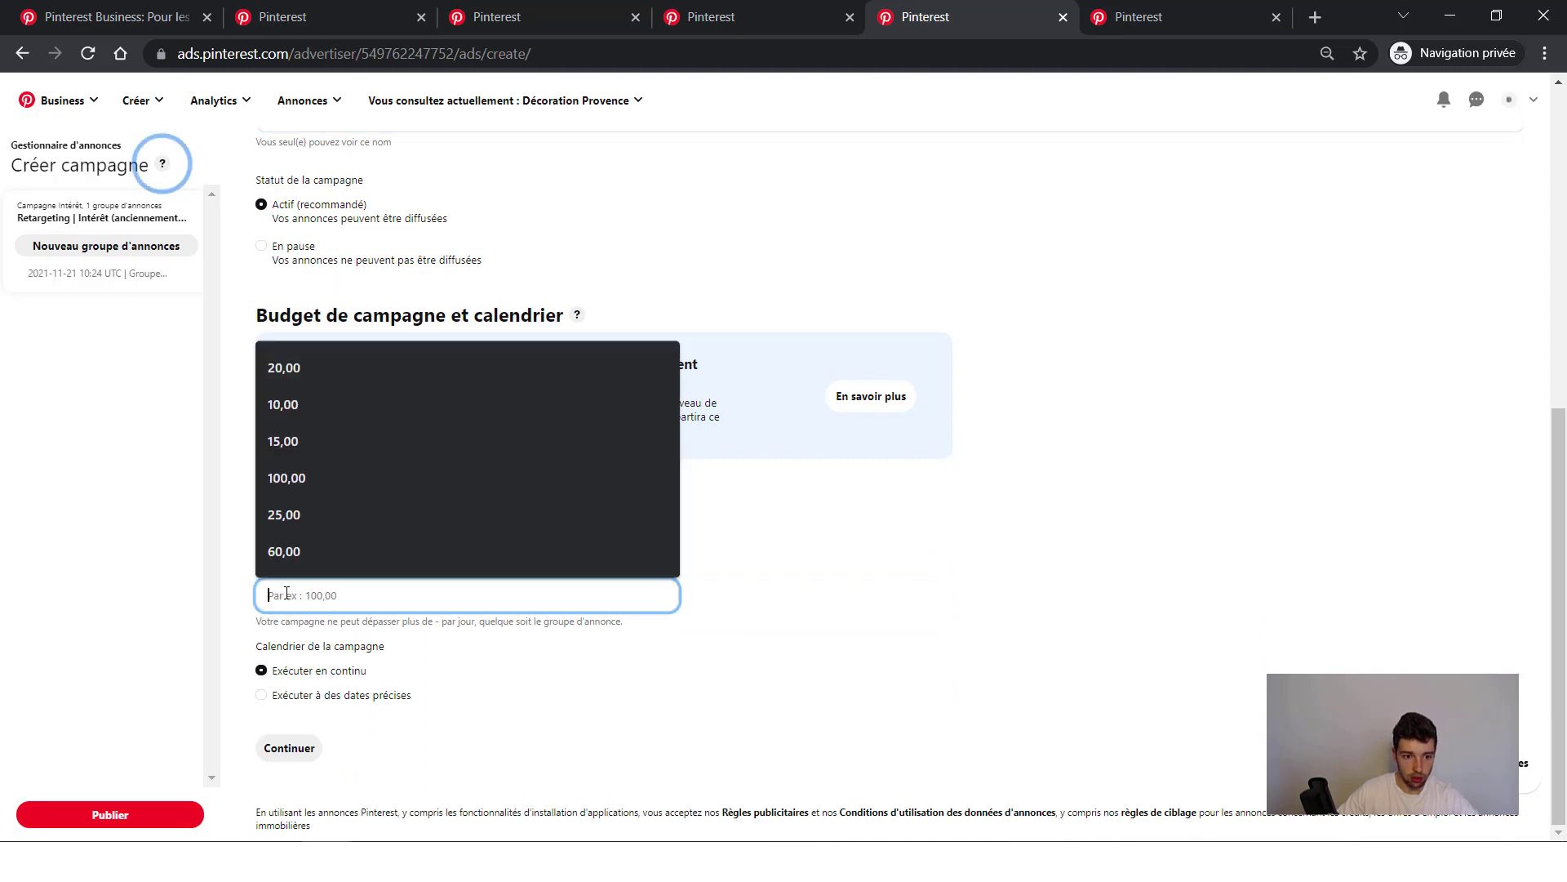
click(311, 405)
click(457, 663)
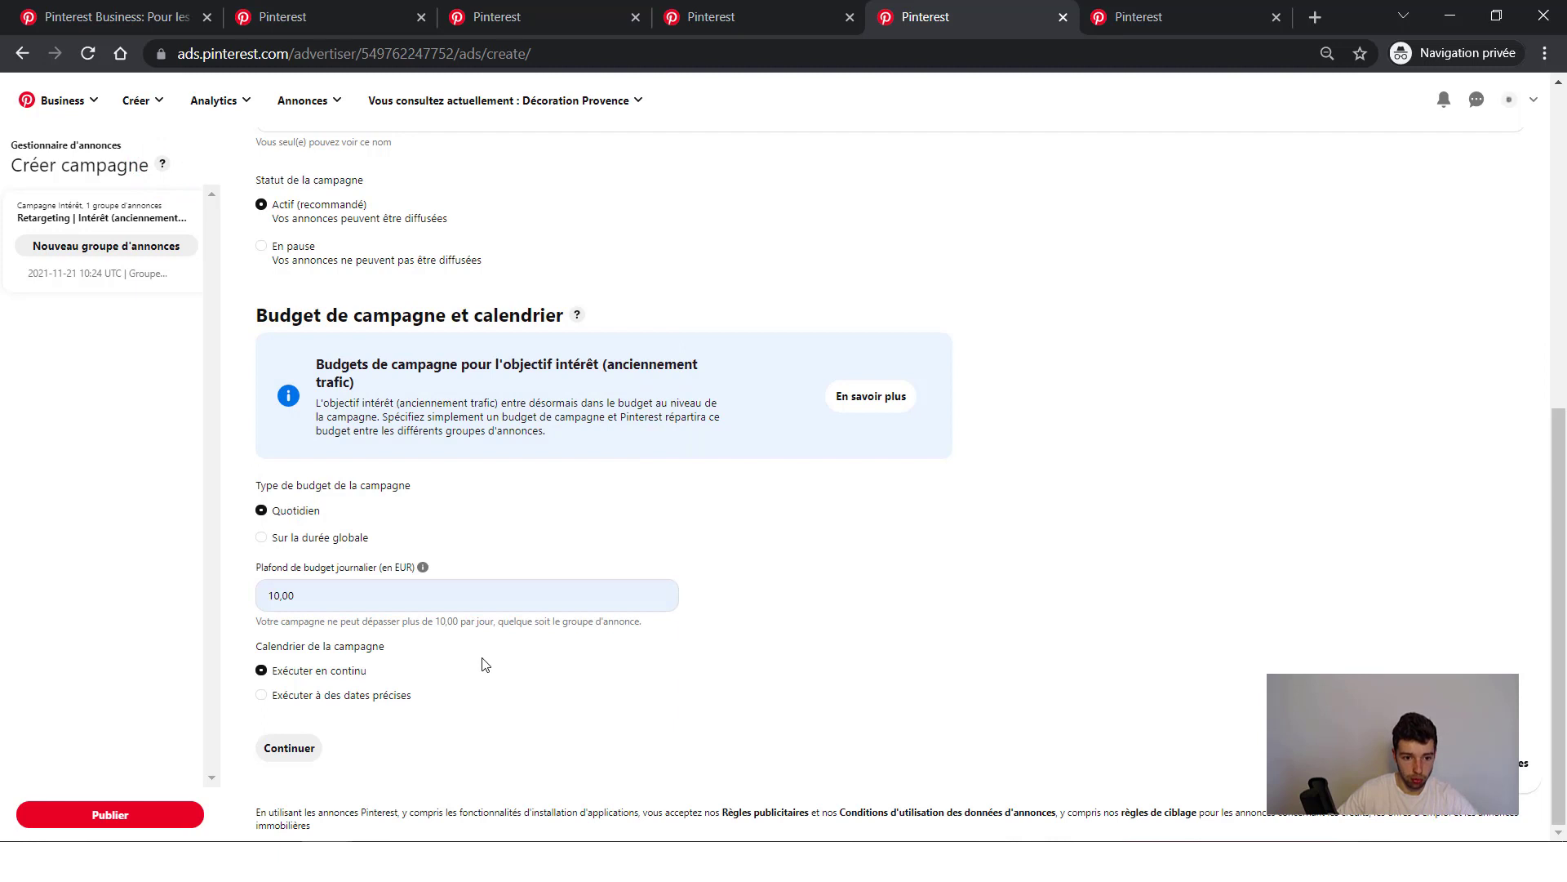
- Schedule the campaign to run on specific dates, with a start date of 11/22/2021
click(357, 695)
scroll(418, 633, down, 1)
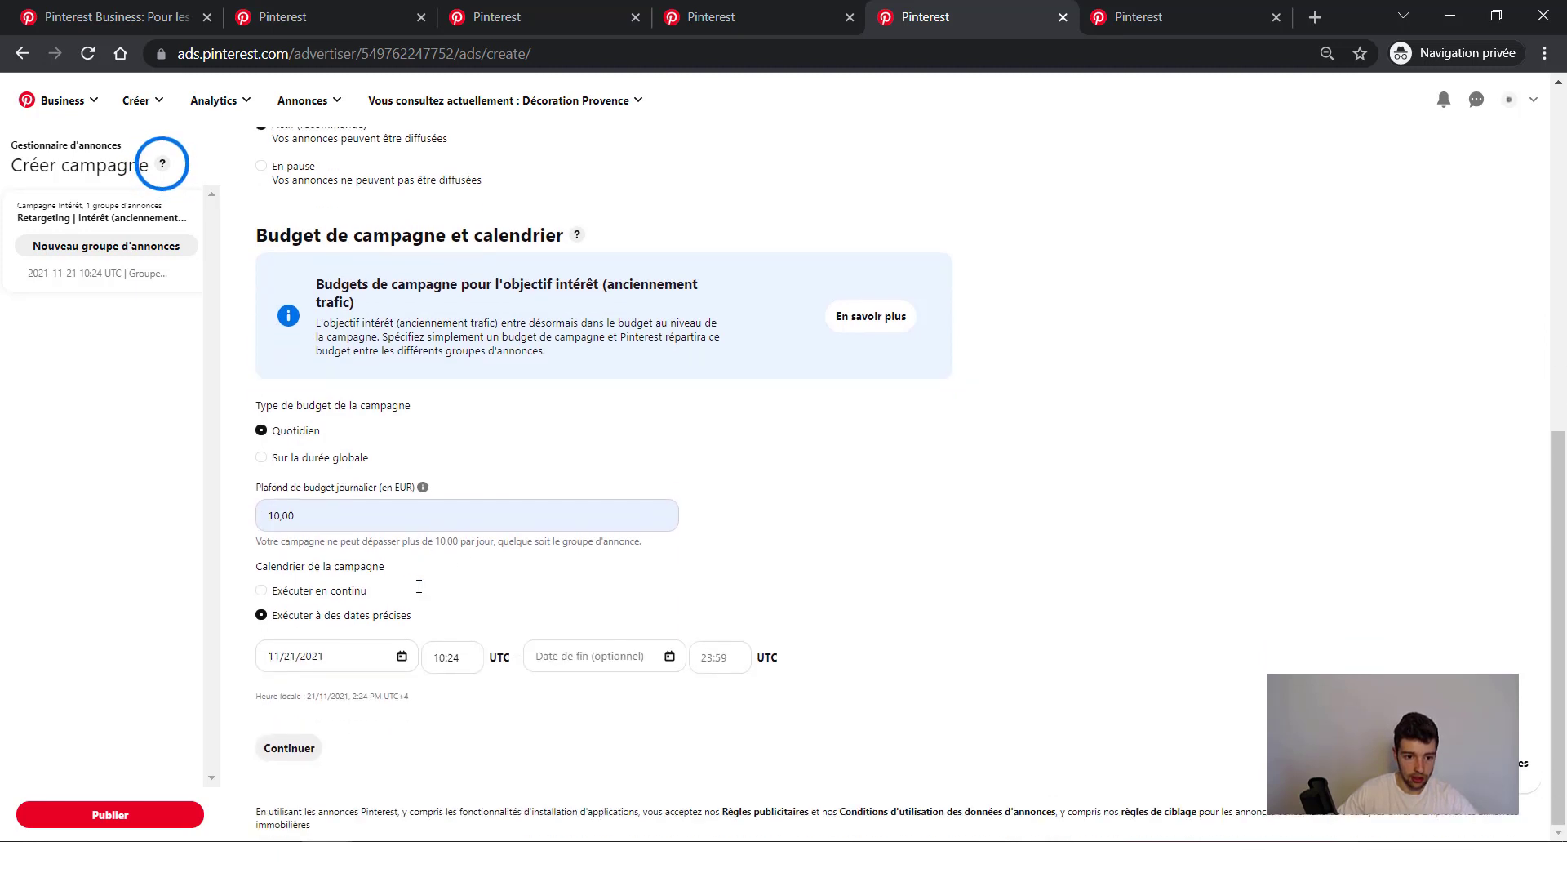
click(287, 656)
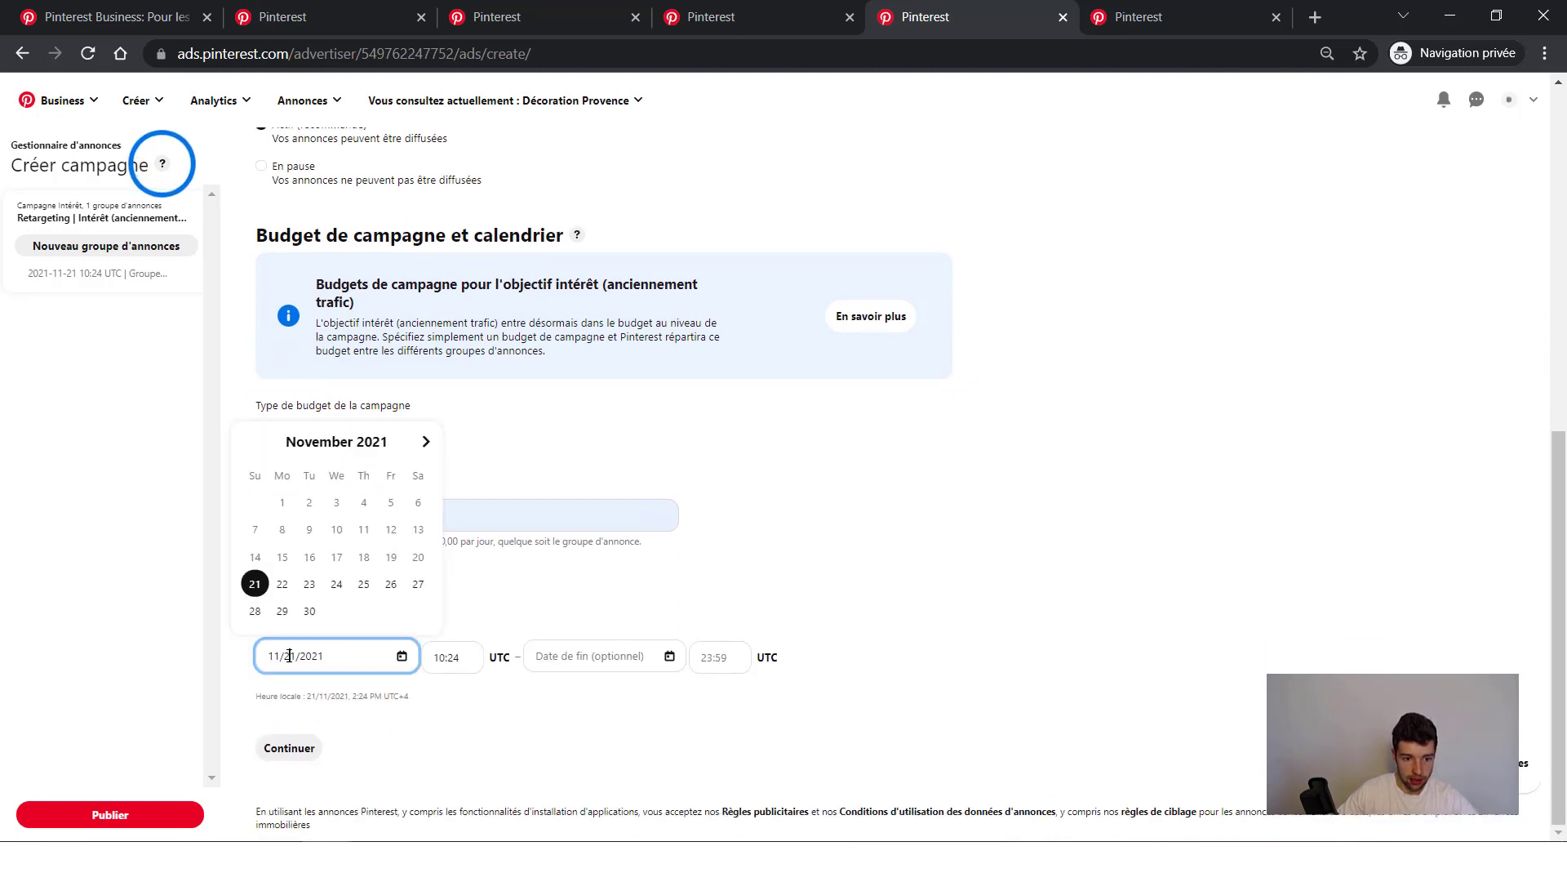
click(282, 585)
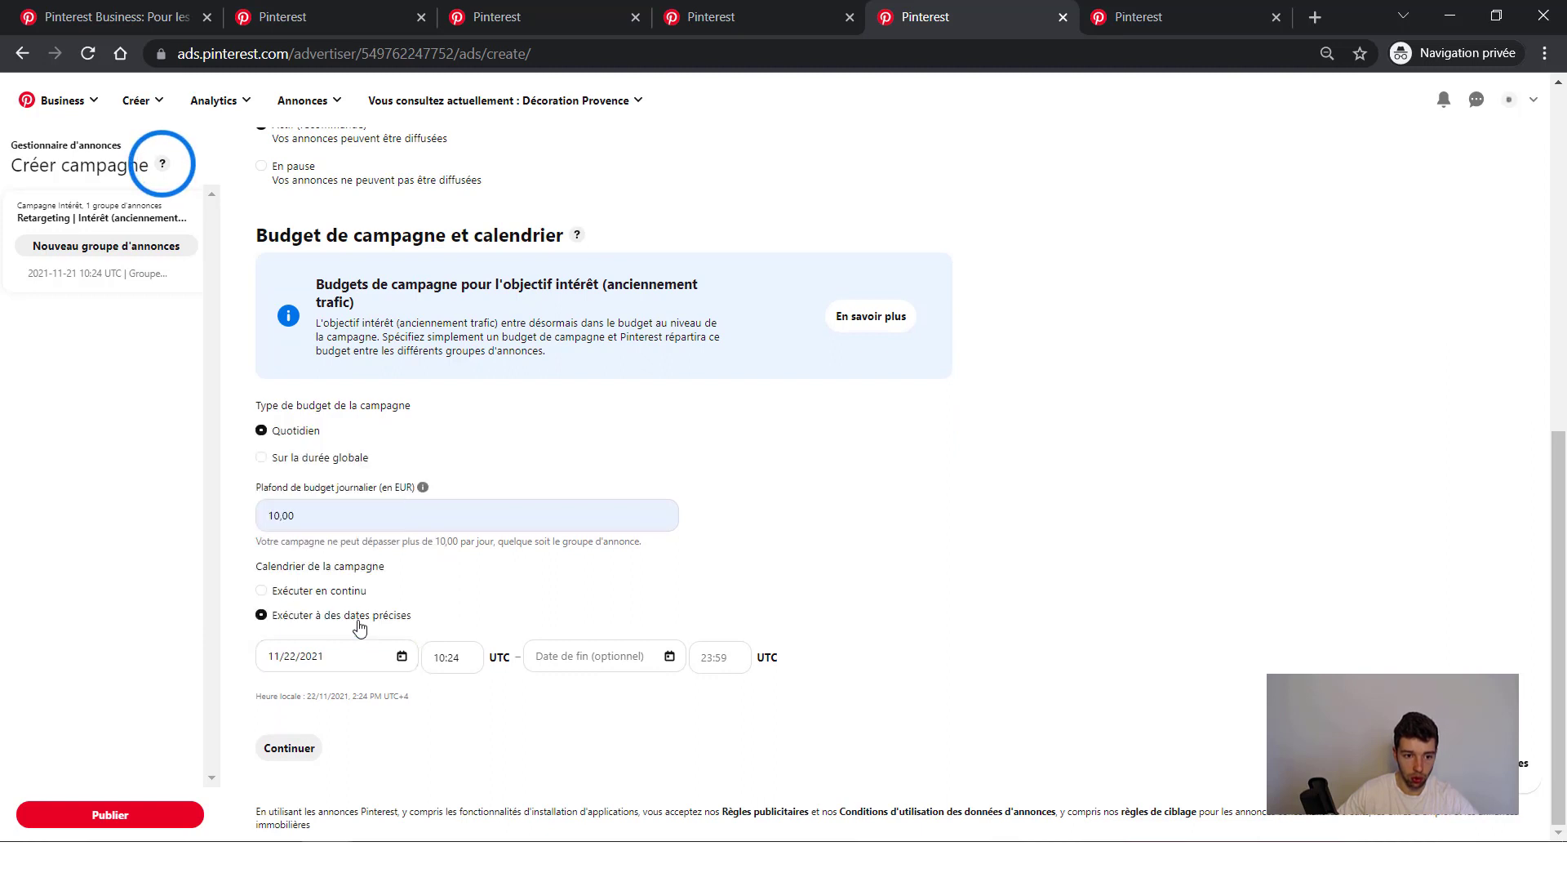
- Set the campaign's start time to 8:24 UTC and continue to the ad group details
click(431, 658)
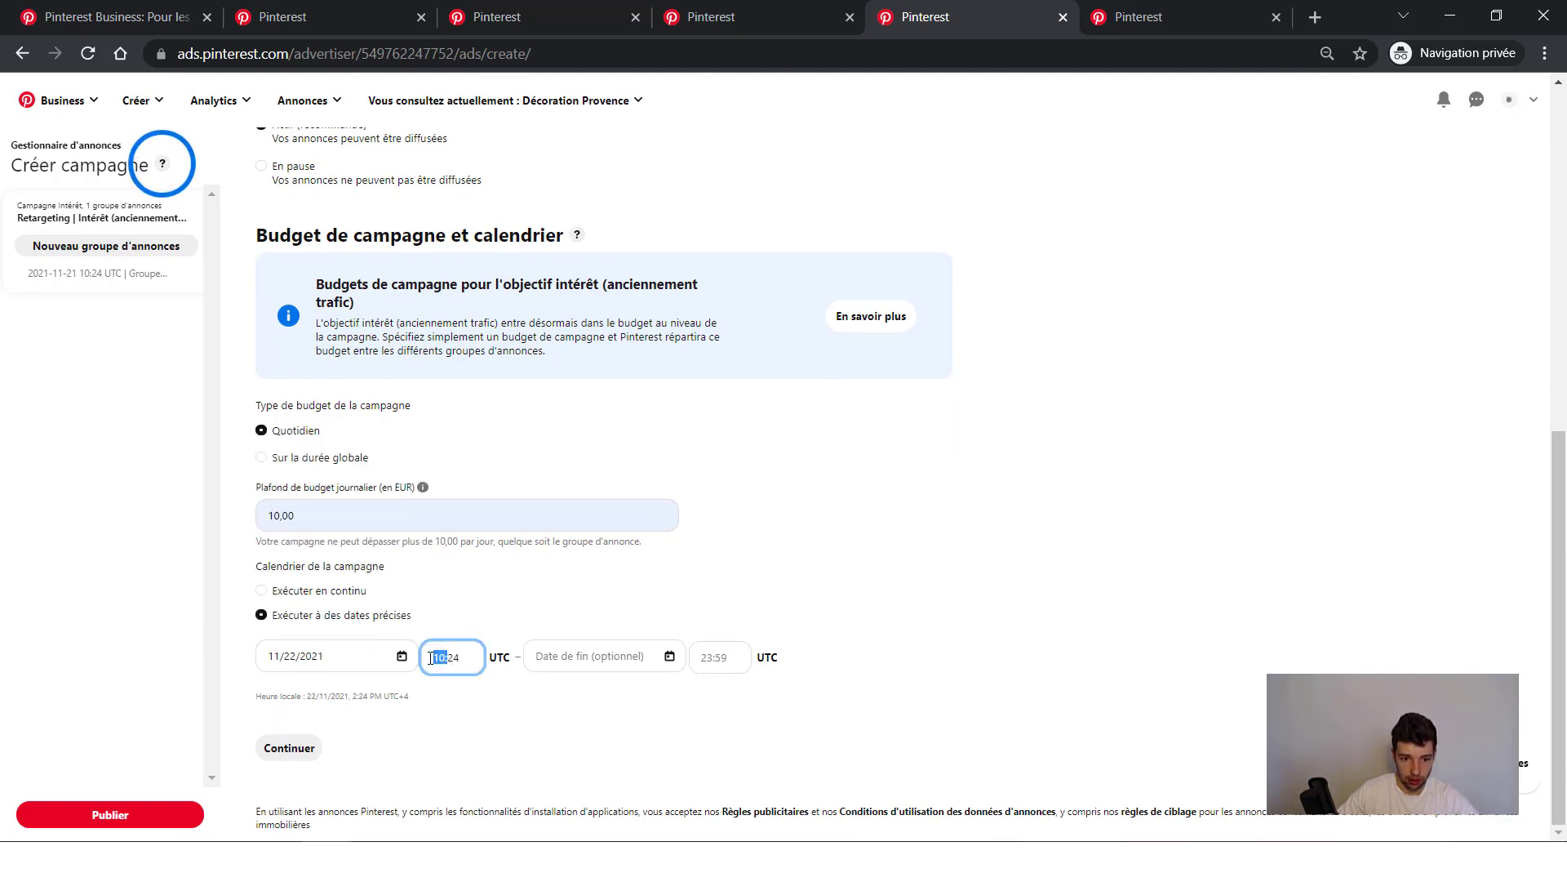
click(440, 658)
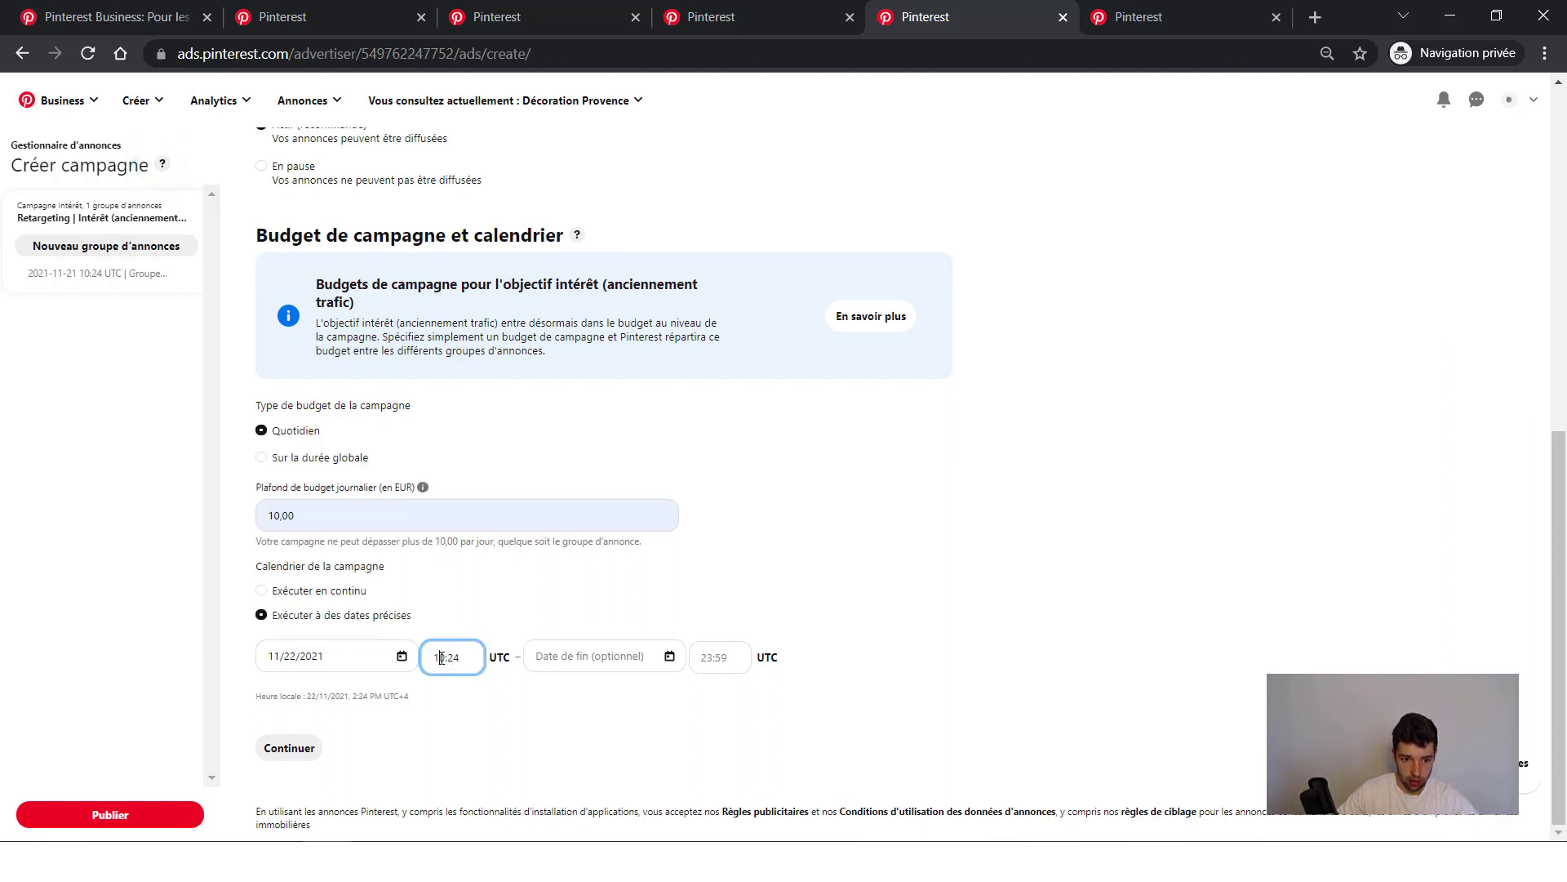
click(431, 658)
text(8)
click(485, 701)
drag(352, 699, 413, 706)
click(379, 693)
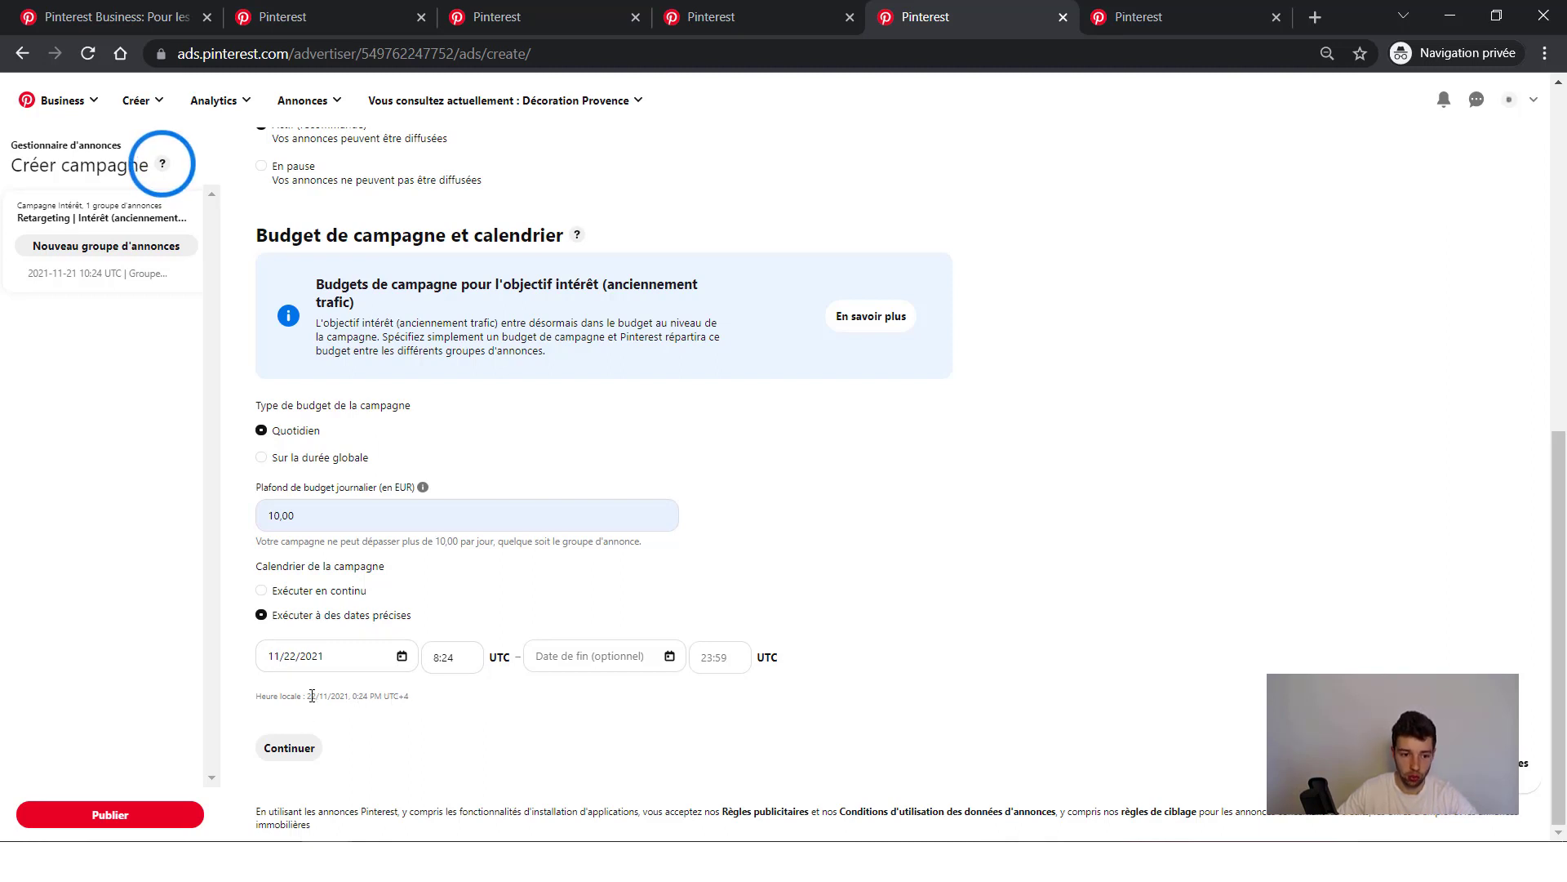
drag(339, 701, 479, 693)
click(297, 656)
click(289, 748)
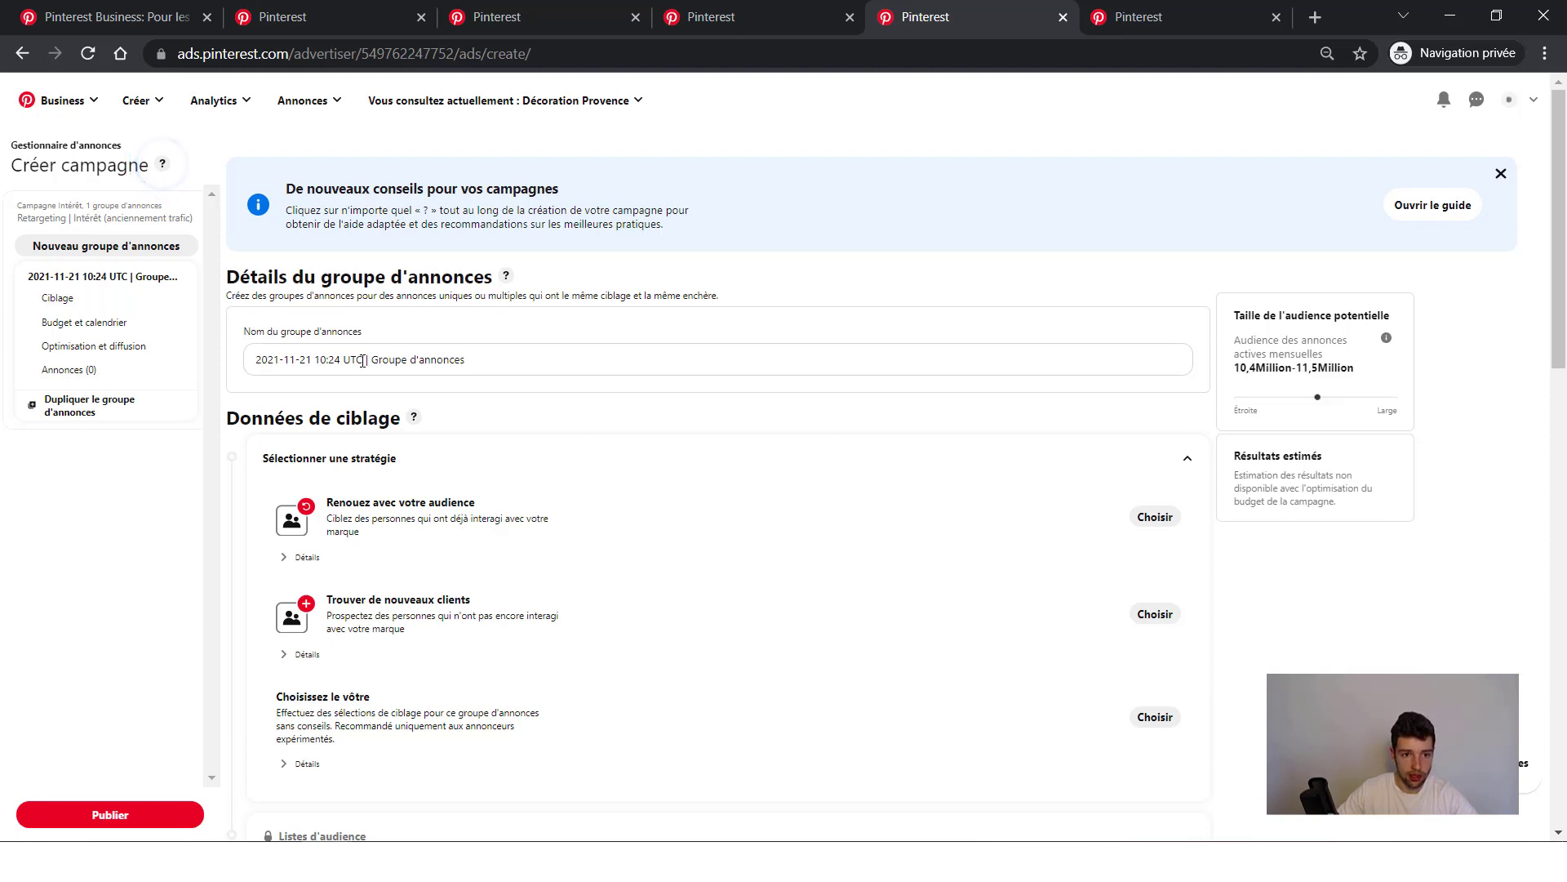
- Replace the date and time prefix of the ad group name so it reads "Visiteurs 30j | Groupe d'annonces"
drag(363, 360, 247, 369)
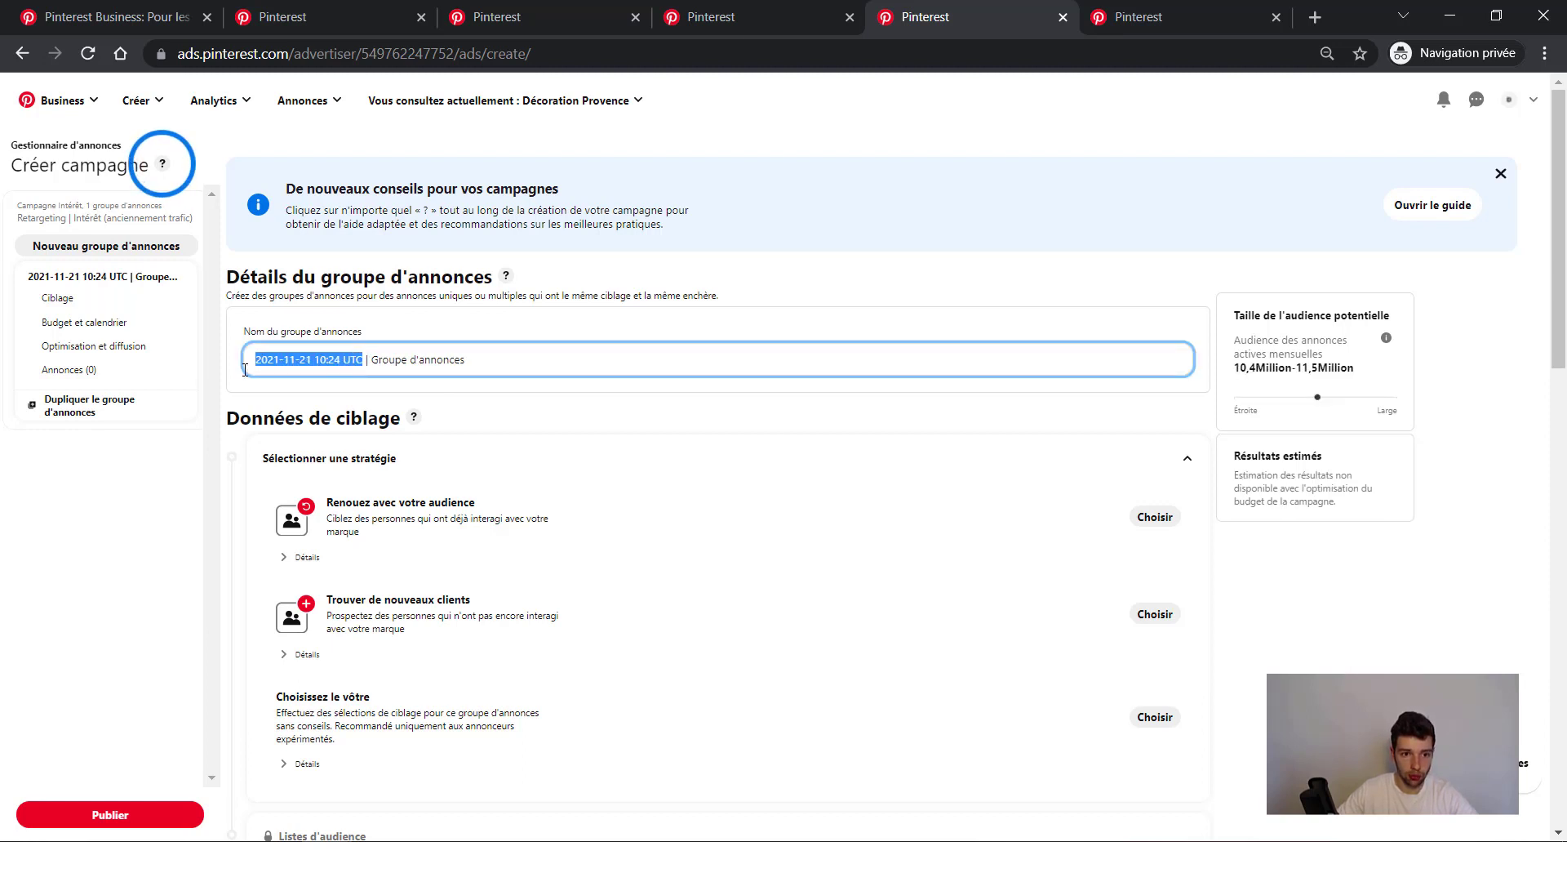
text(Visitez)
key(BackSpace)
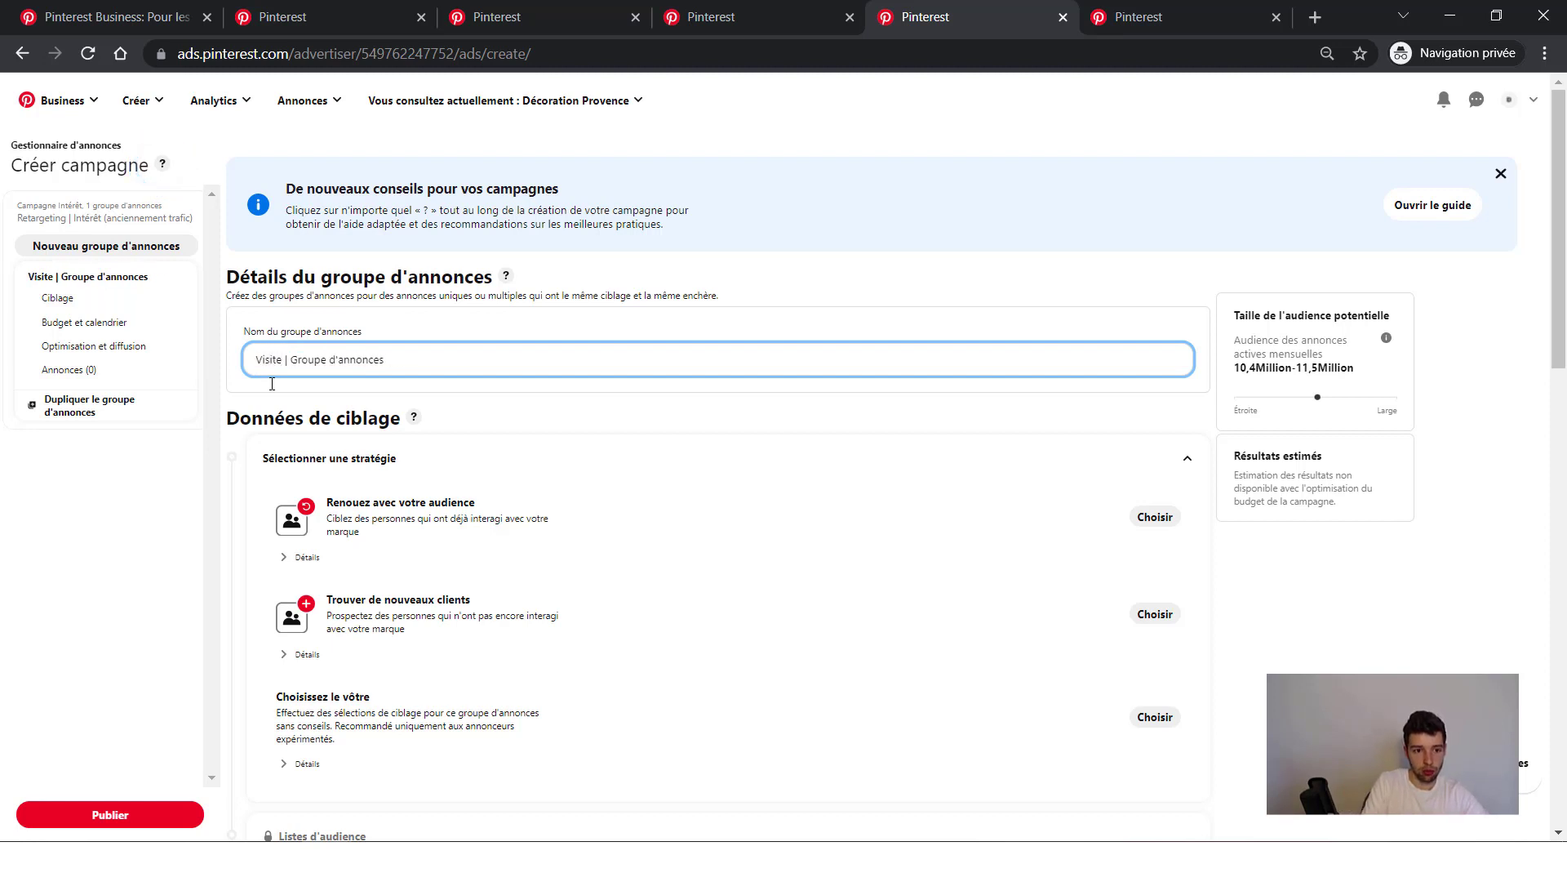
text(urs)
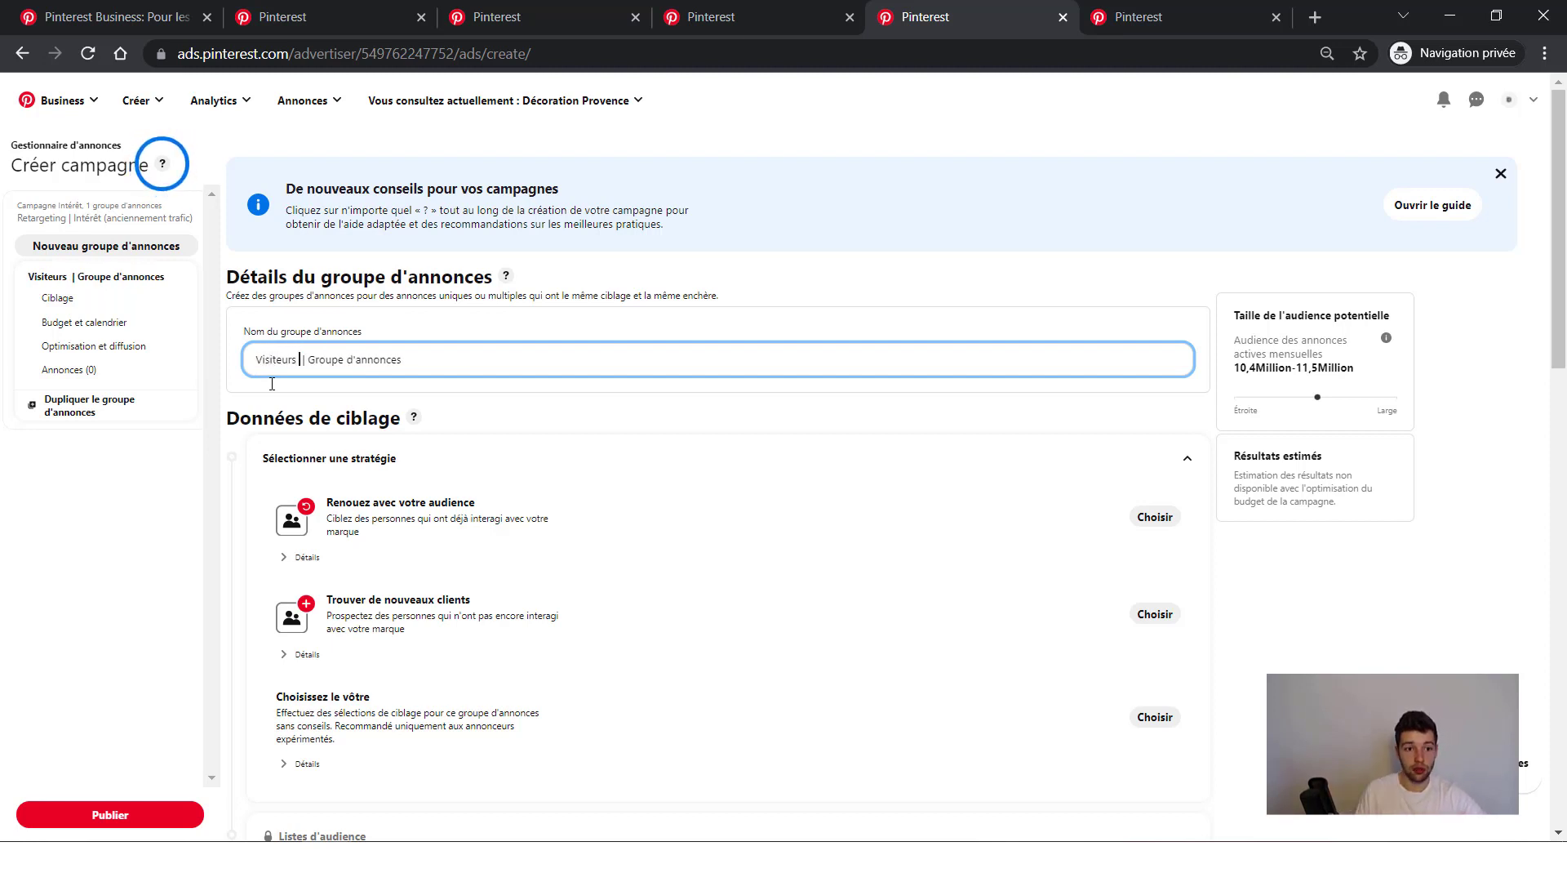
text( 30j)
click(294, 404)
- Compare the targeting strategies and choose "Renouez avec votre audience" for the ad group
scroll(519, 392, down, 1)
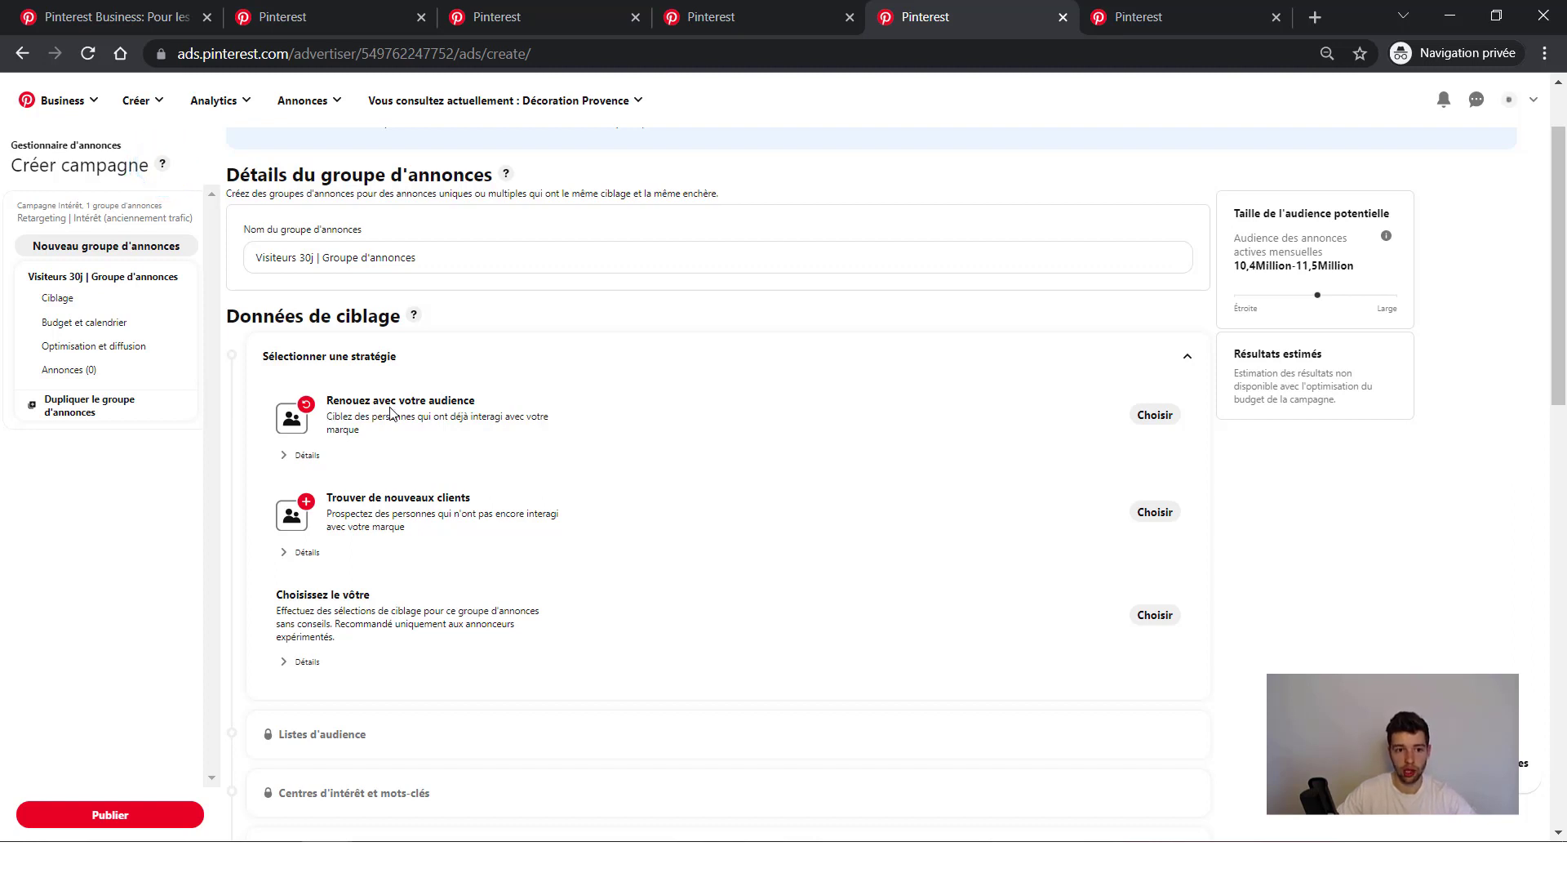
drag(381, 401, 464, 402)
drag(344, 499, 443, 501)
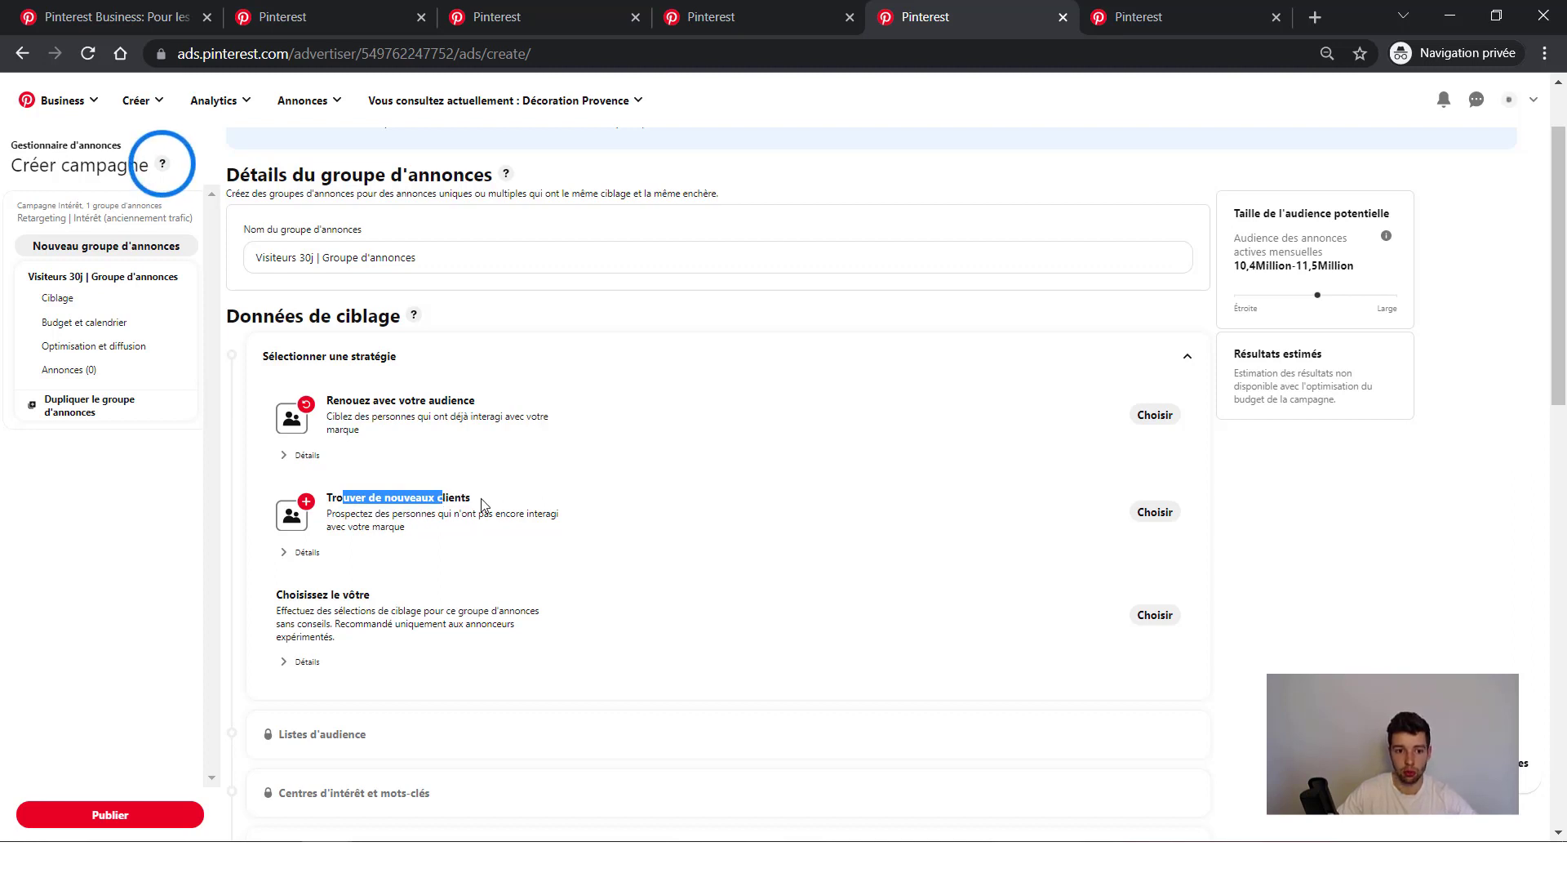
click(714, 406)
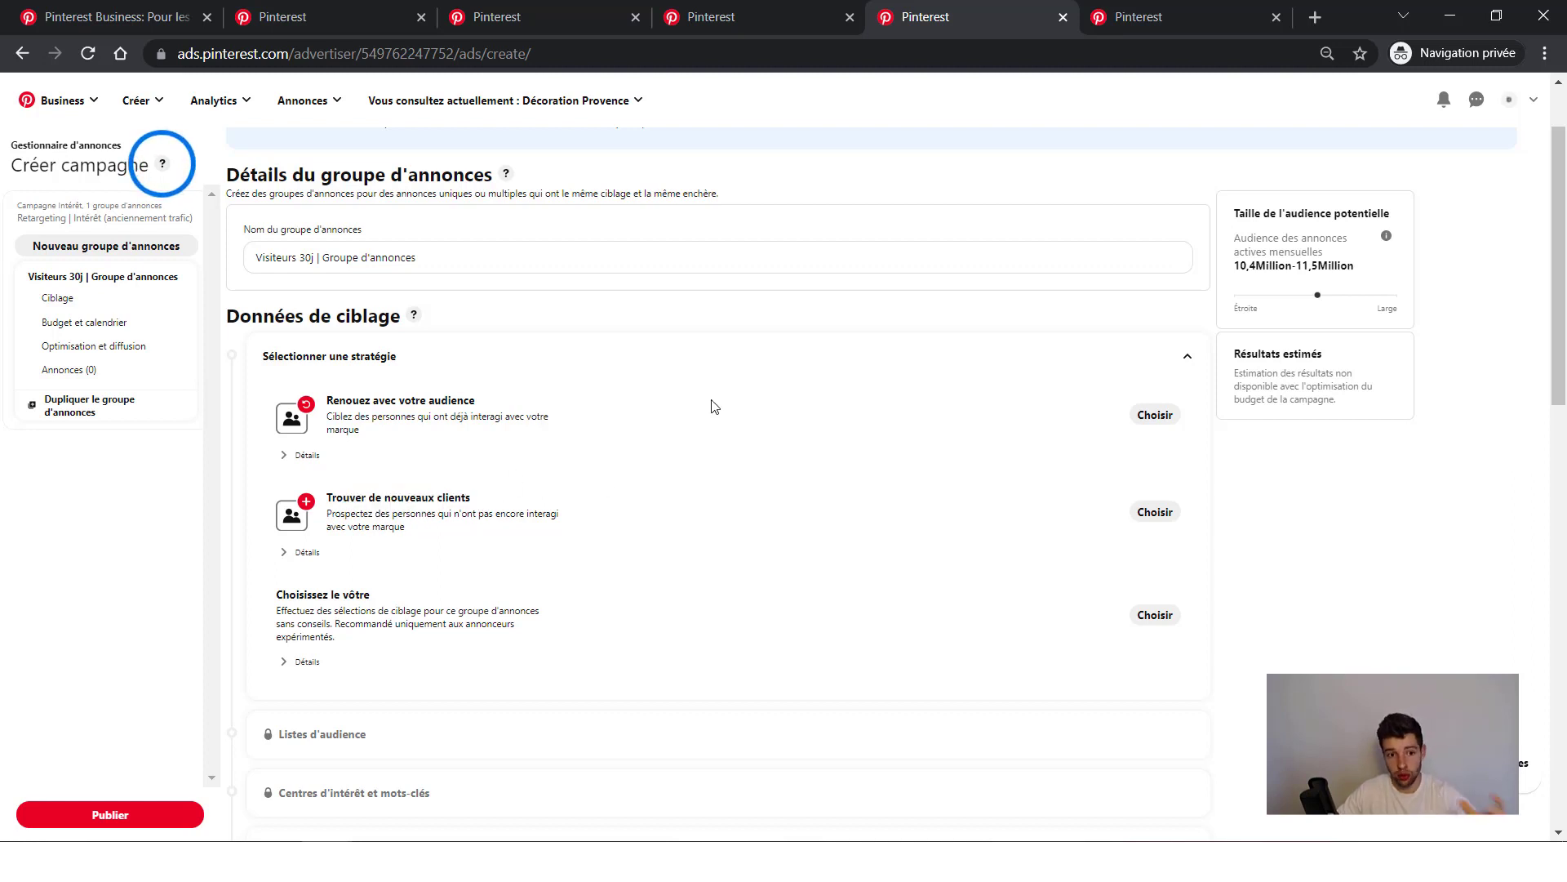
click(1156, 416)
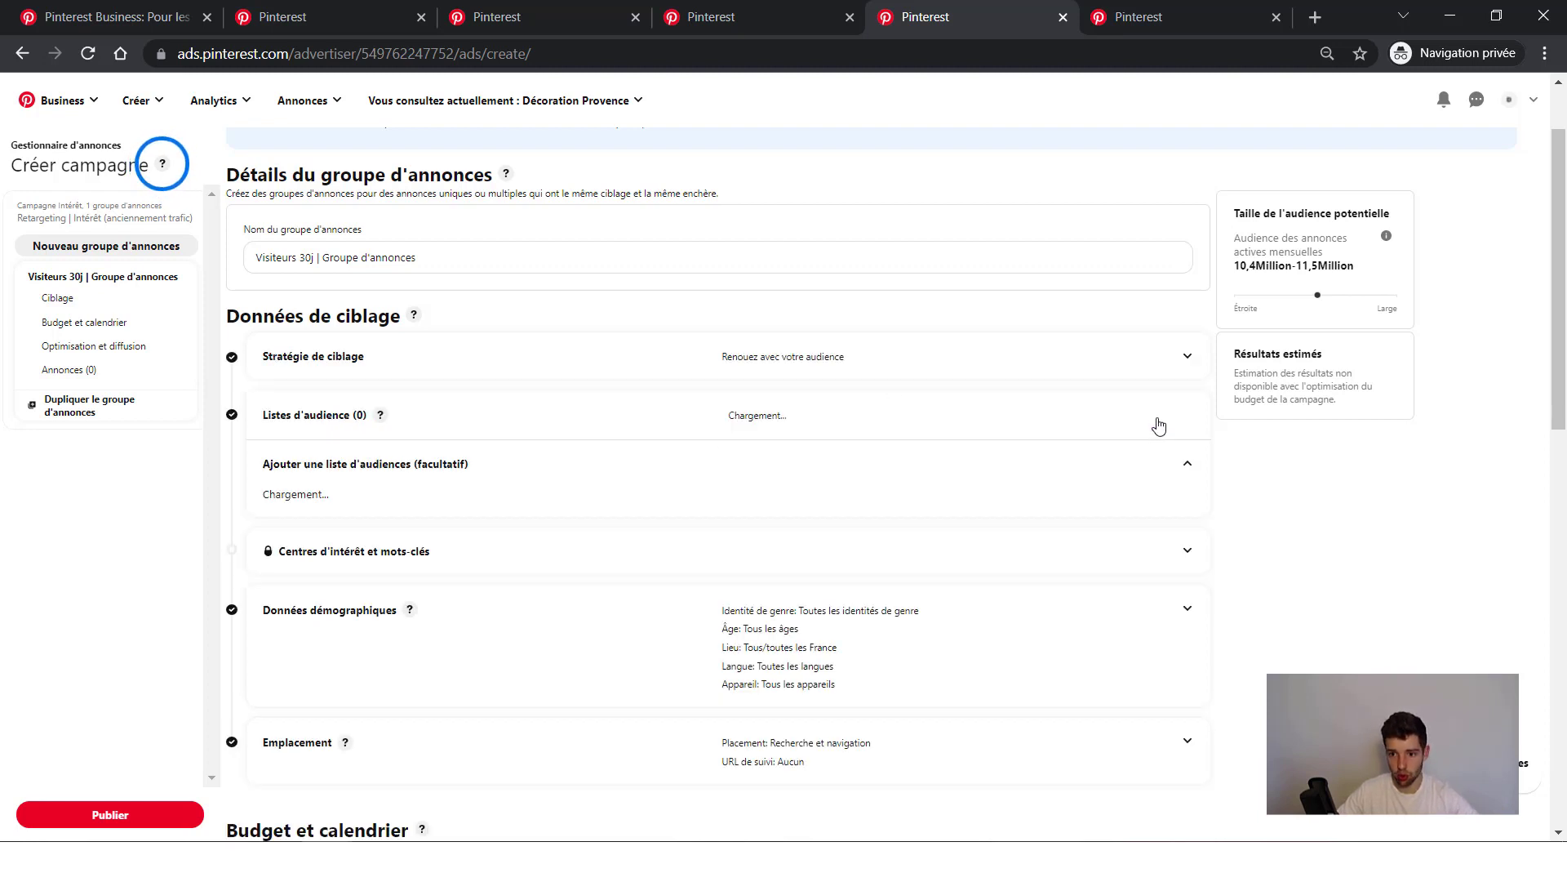
- Add the existing site-visitor audience list "Visiteurs 30j" to the ad group as an included list
scroll(758, 369, down, 1)
scroll(758, 369, down, 1)
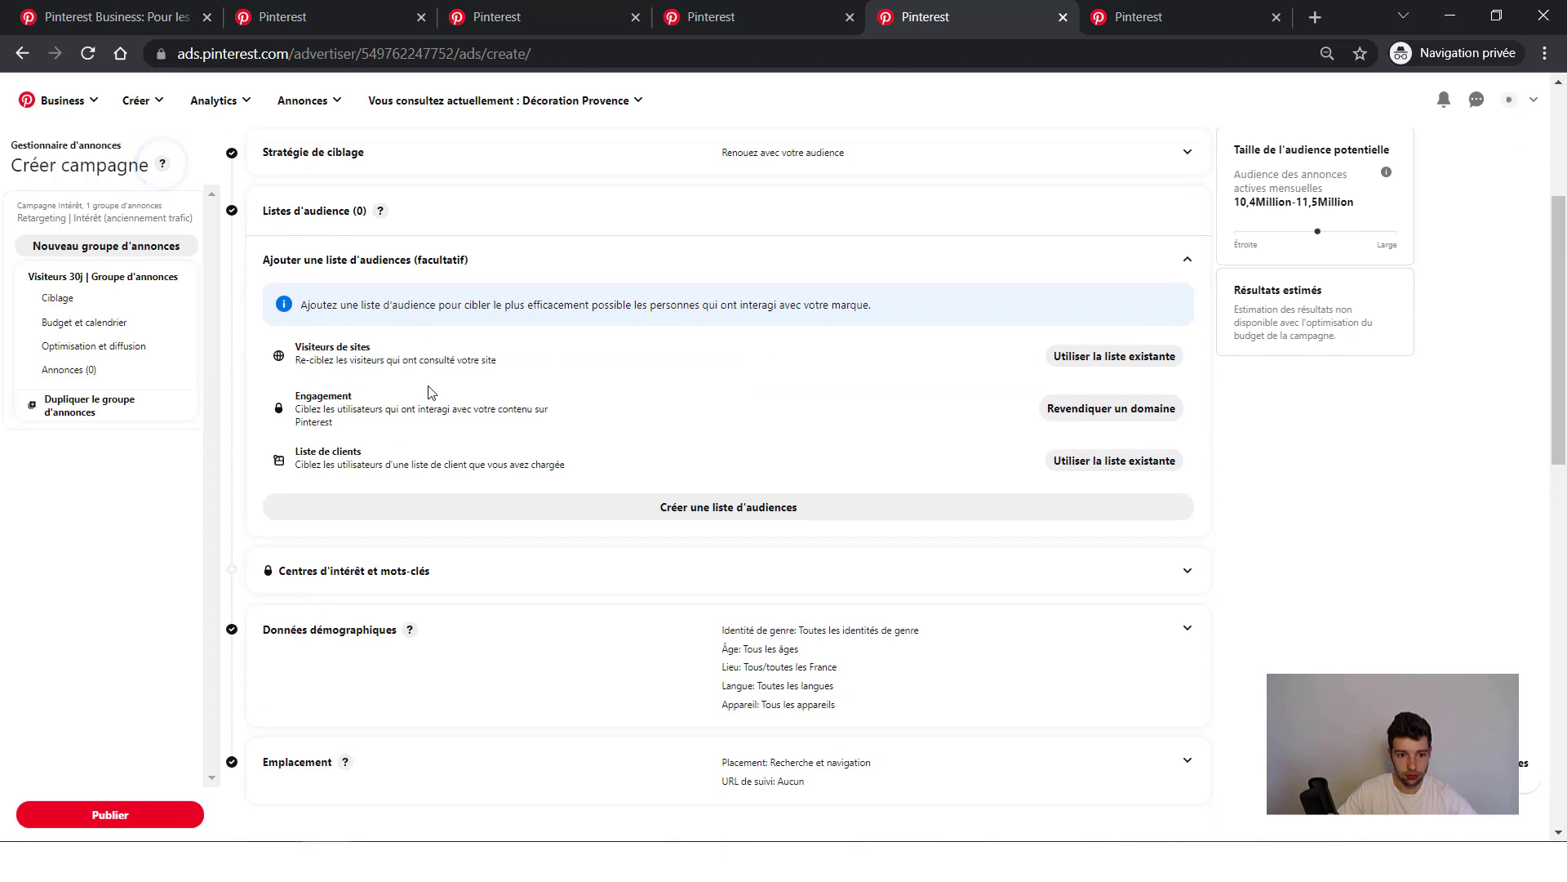
click(1099, 360)
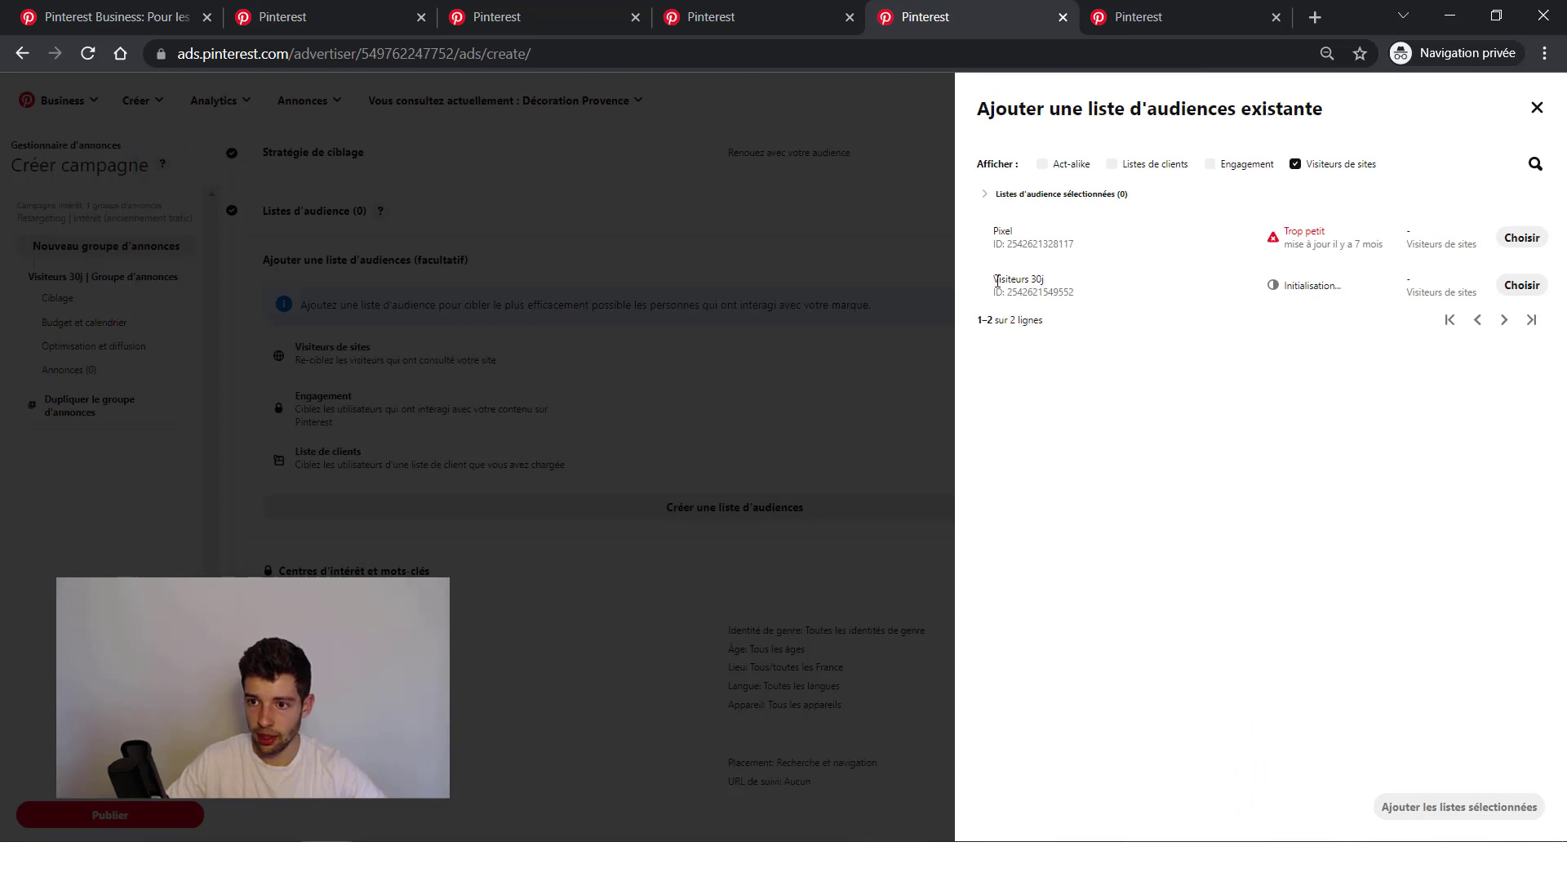
drag(994, 280, 1047, 280)
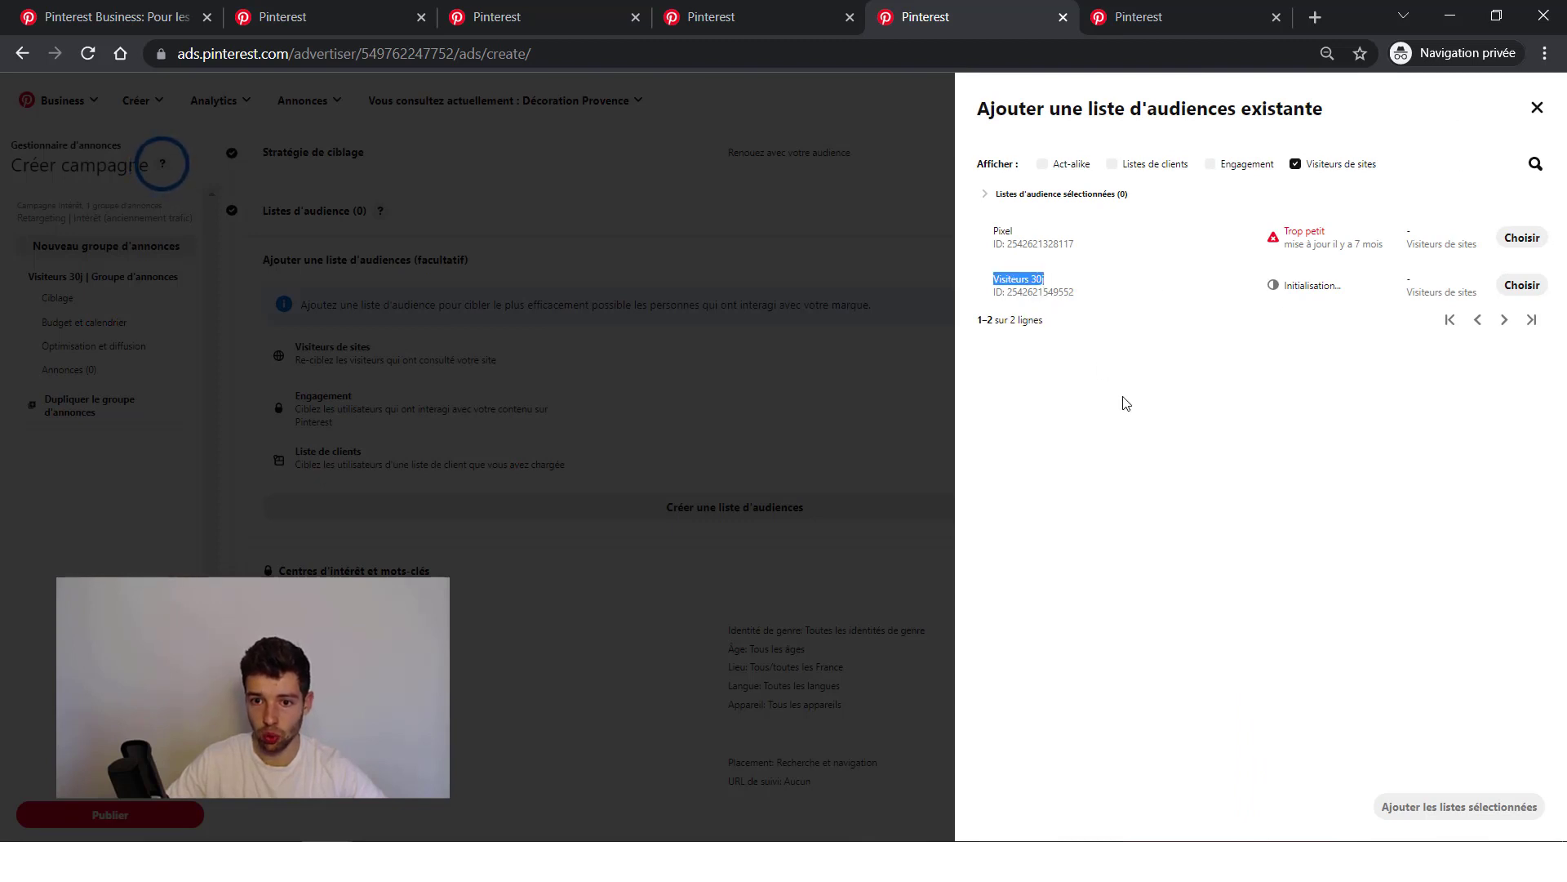
click(1272, 451)
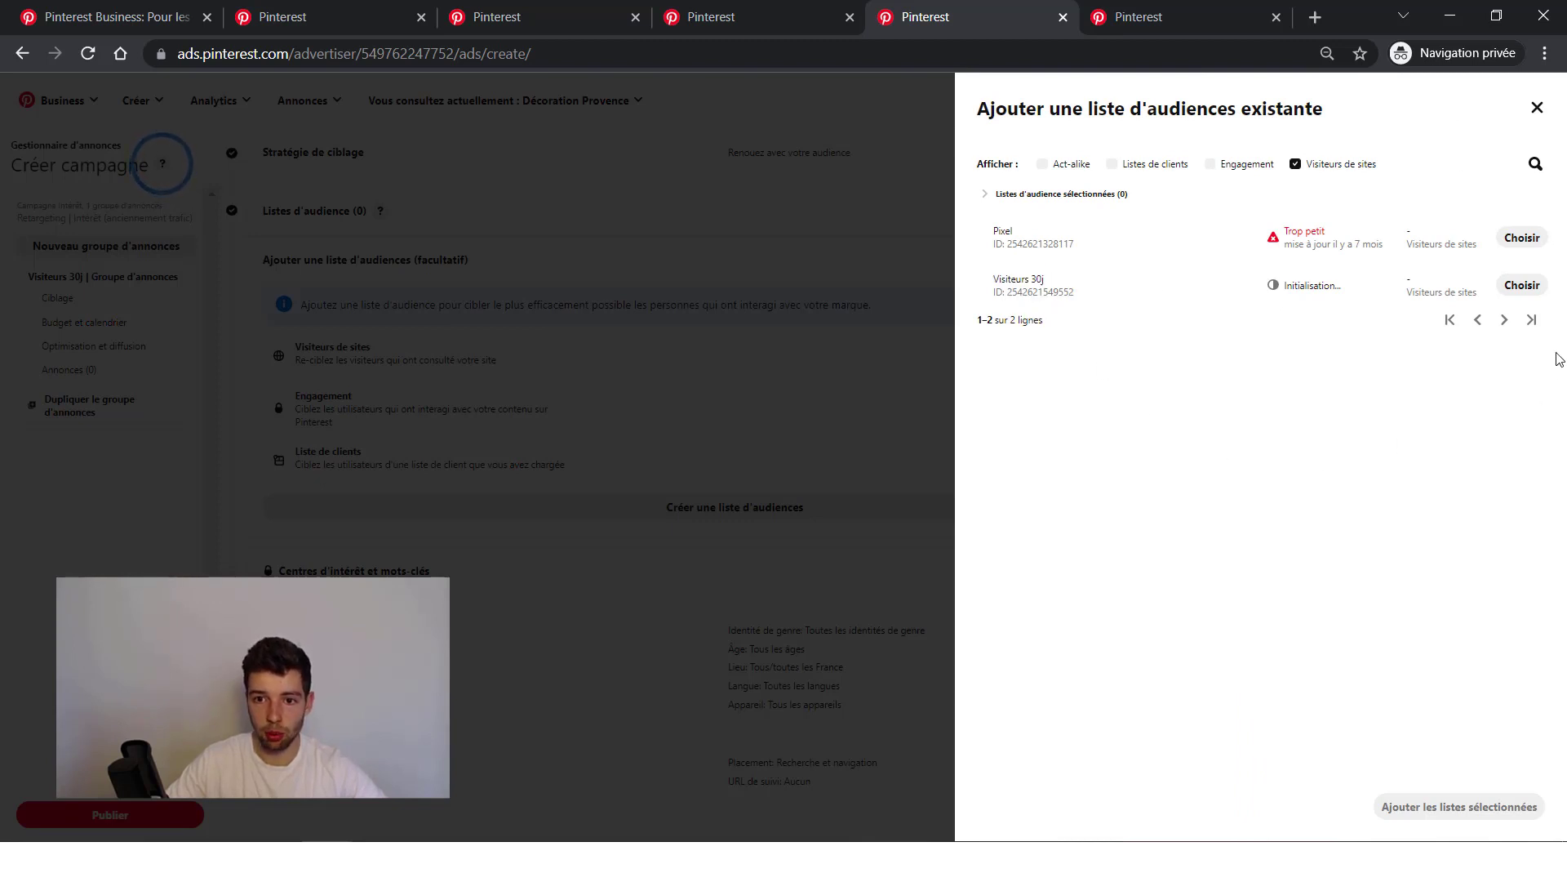
click(1533, 288)
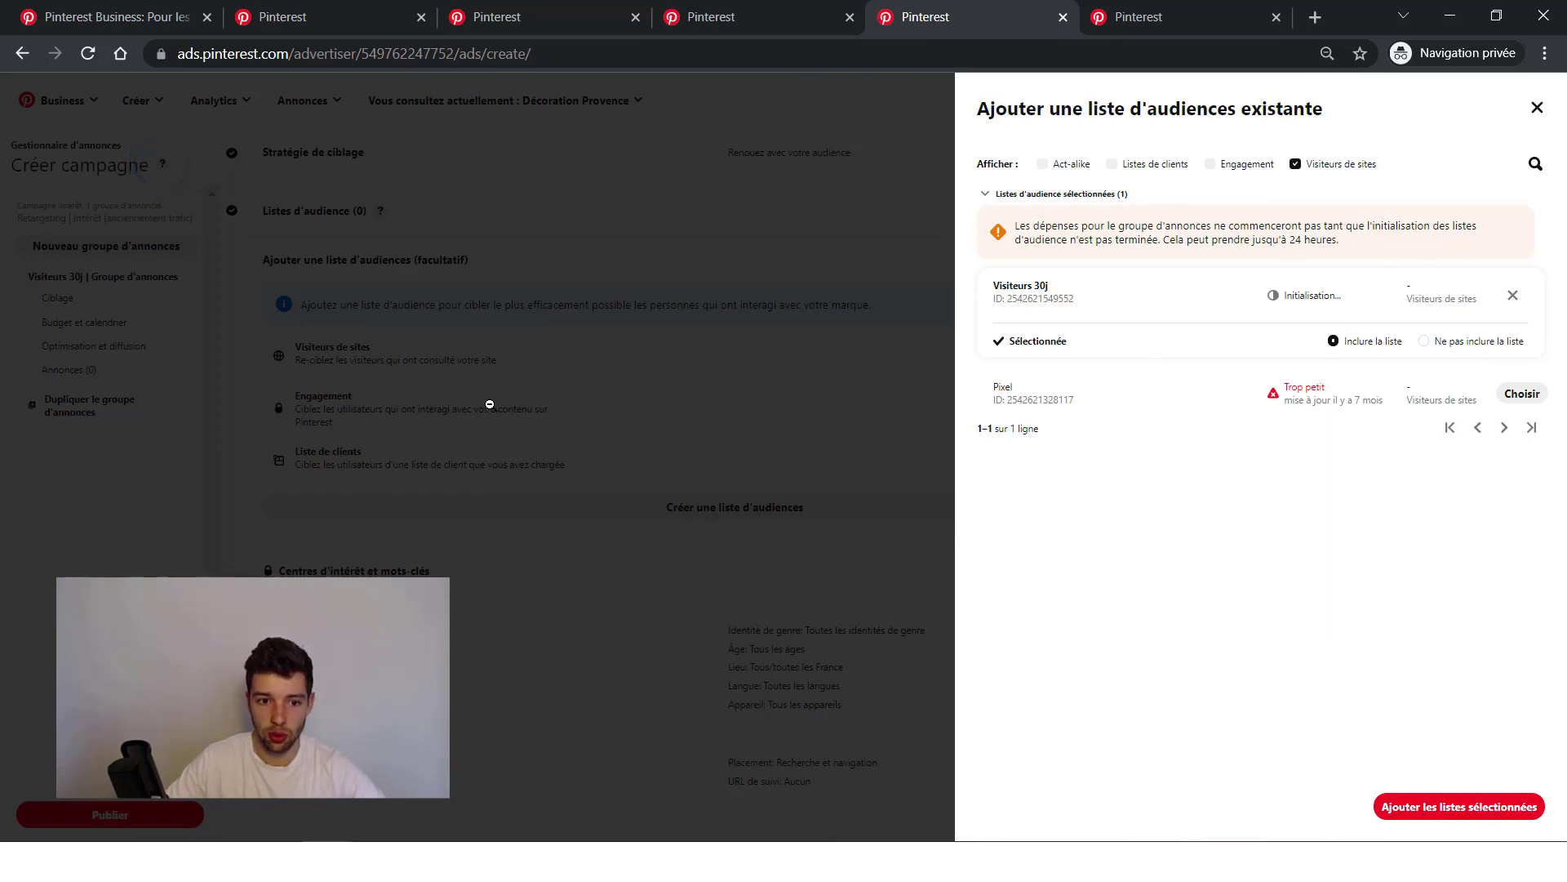
click(1427, 823)
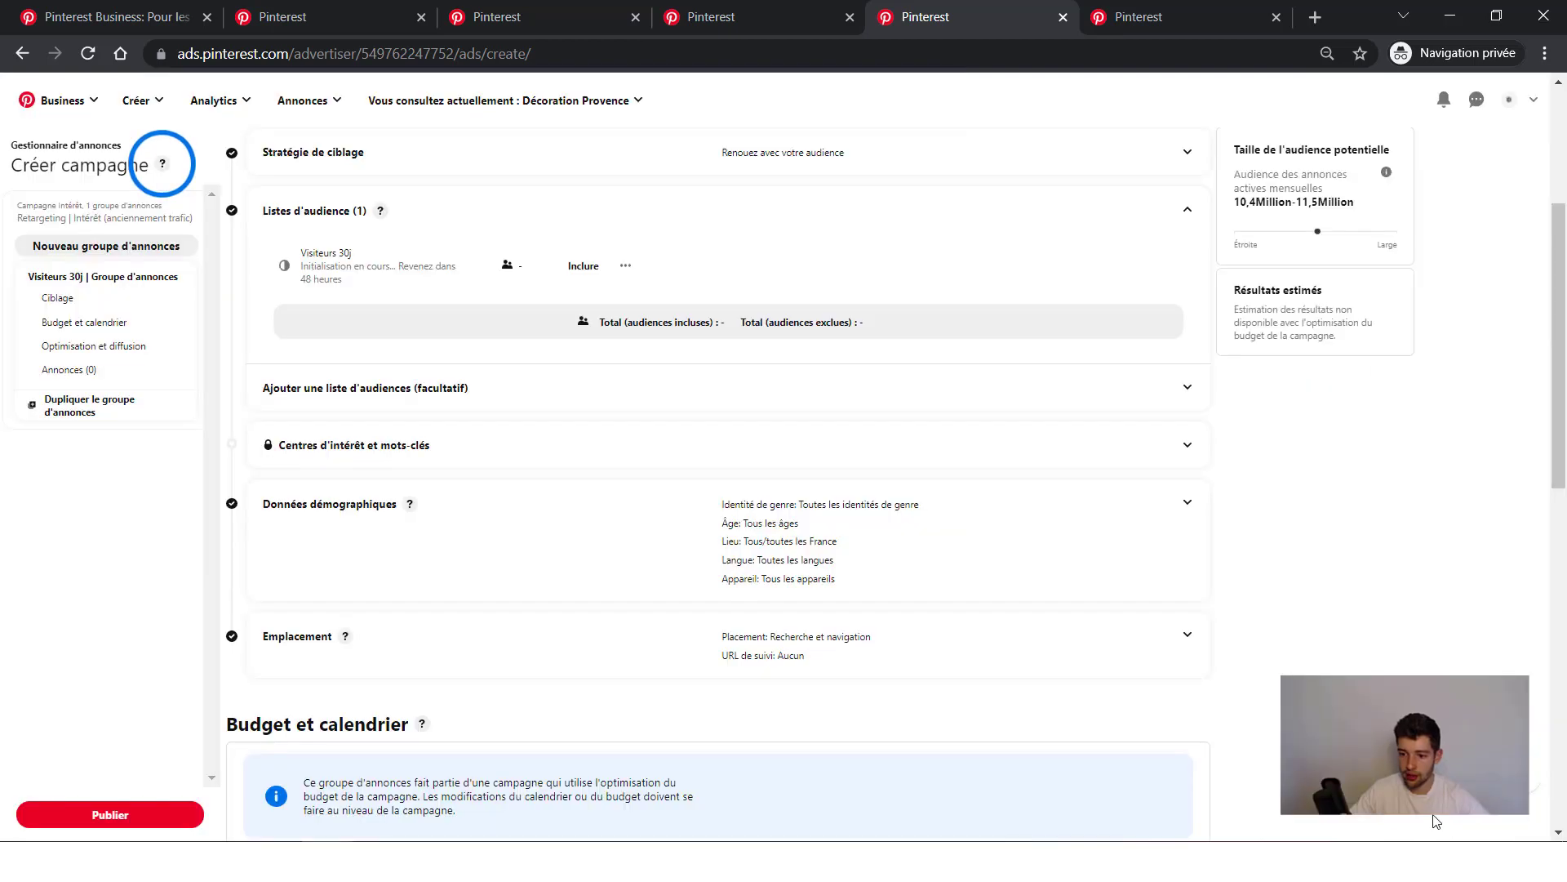
- Examine the ad group's potential audience size and its demographic, placement, budget and bidding settings
scroll(1248, 535, up, 4)
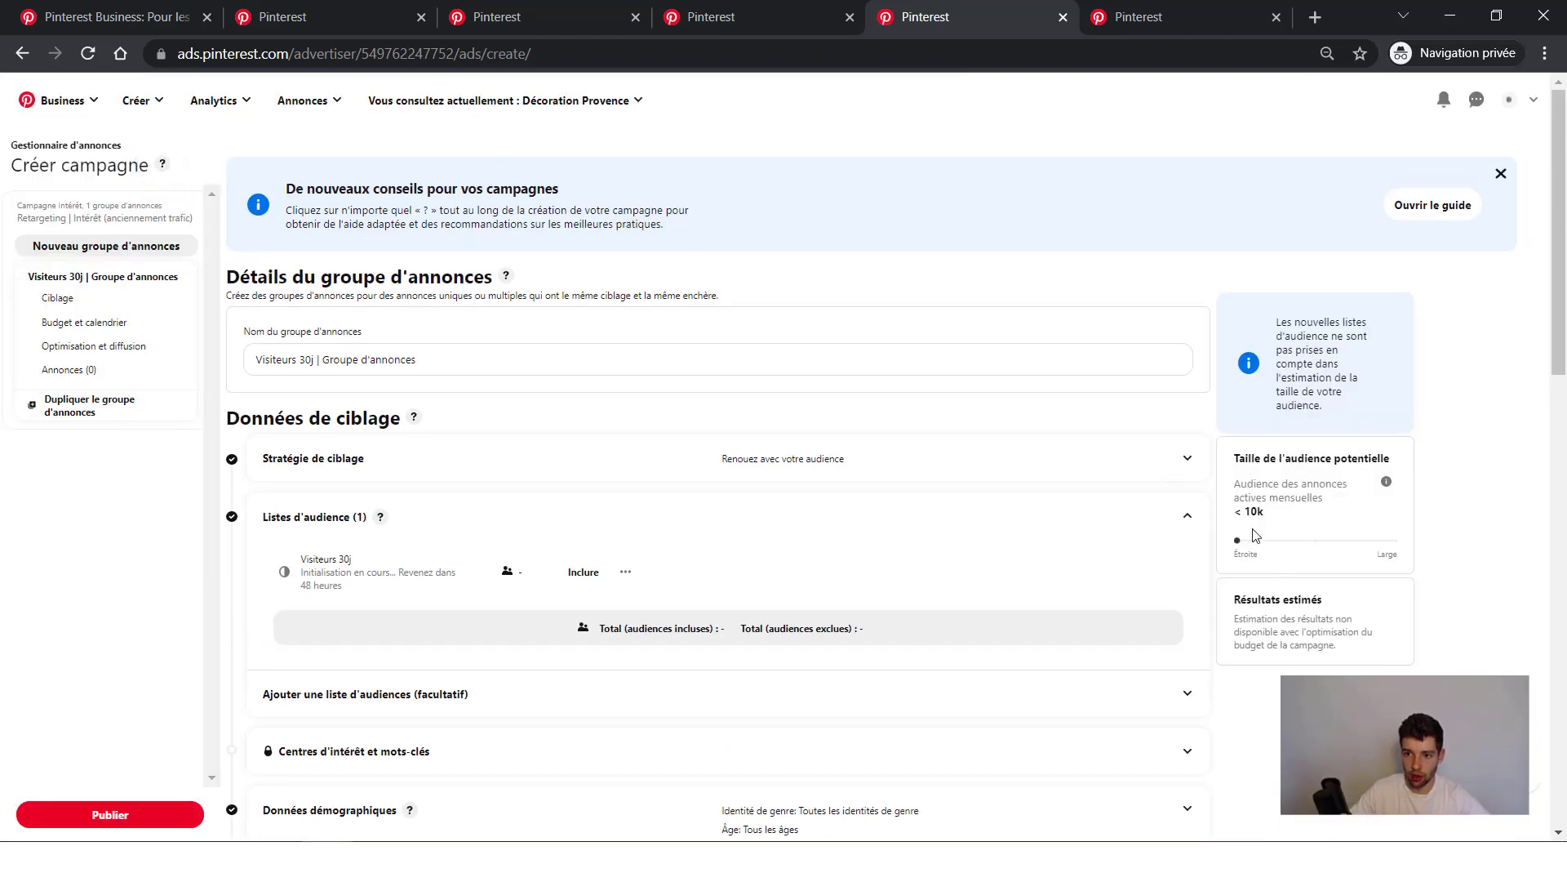
drag(1271, 520, 1240, 513)
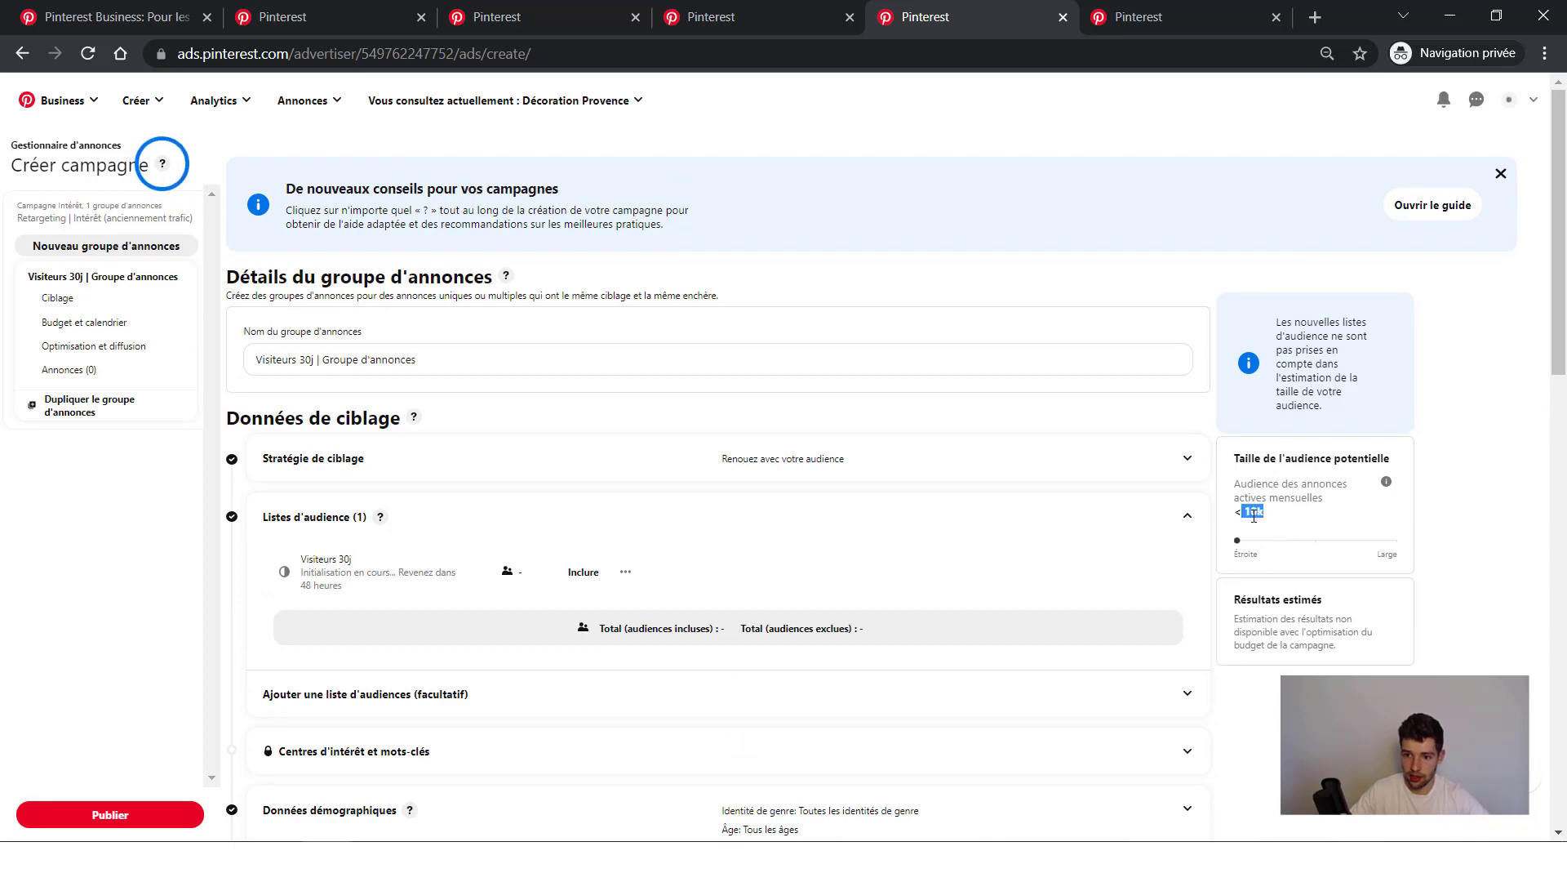
scroll(658, 433, down, 4)
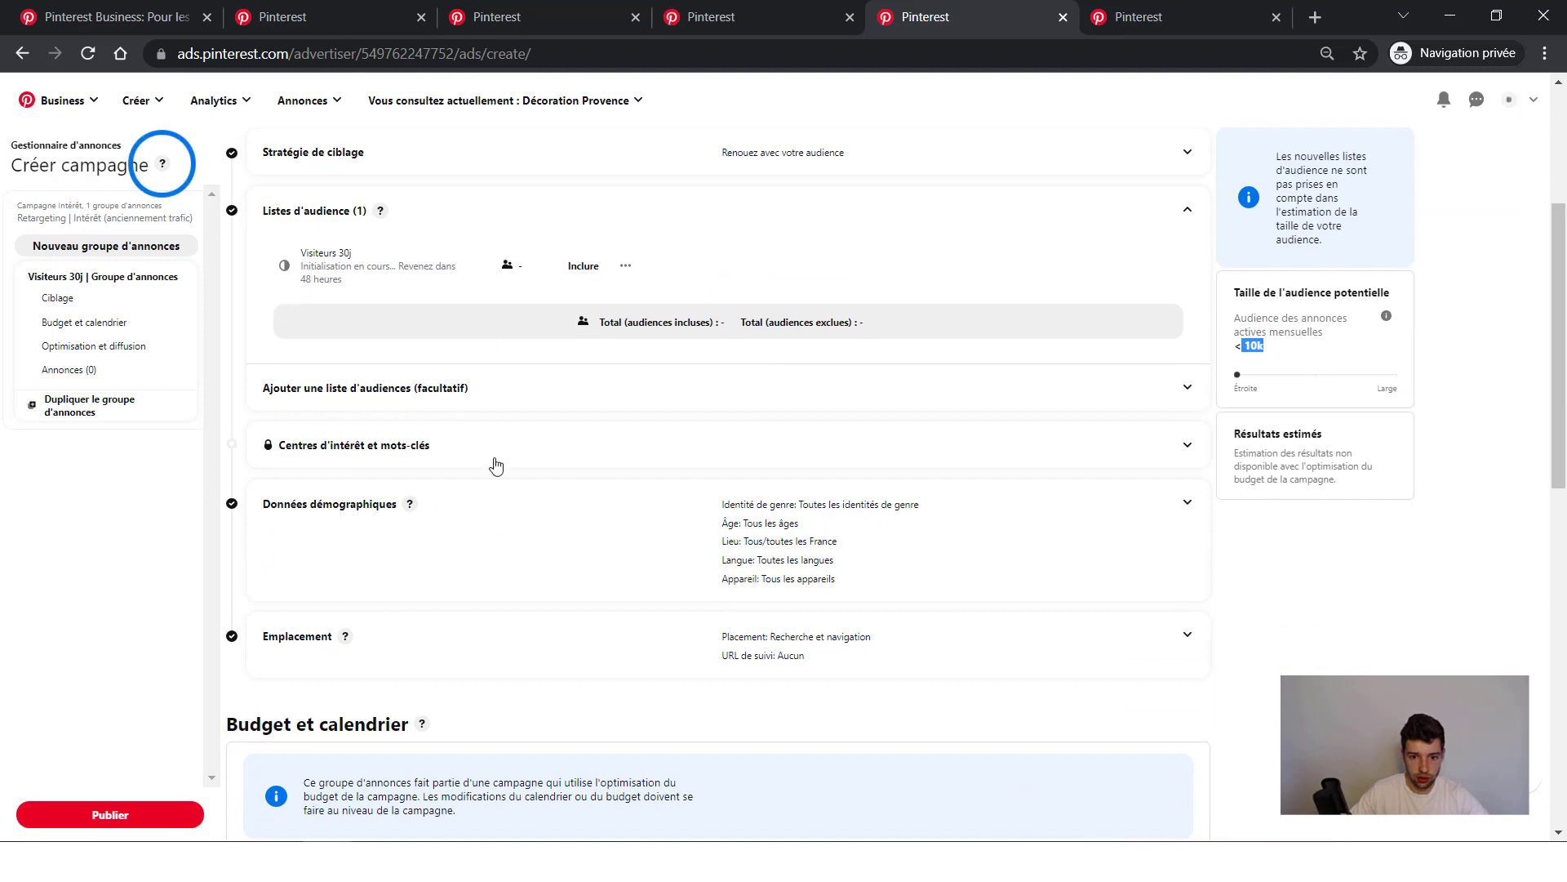
click(559, 501)
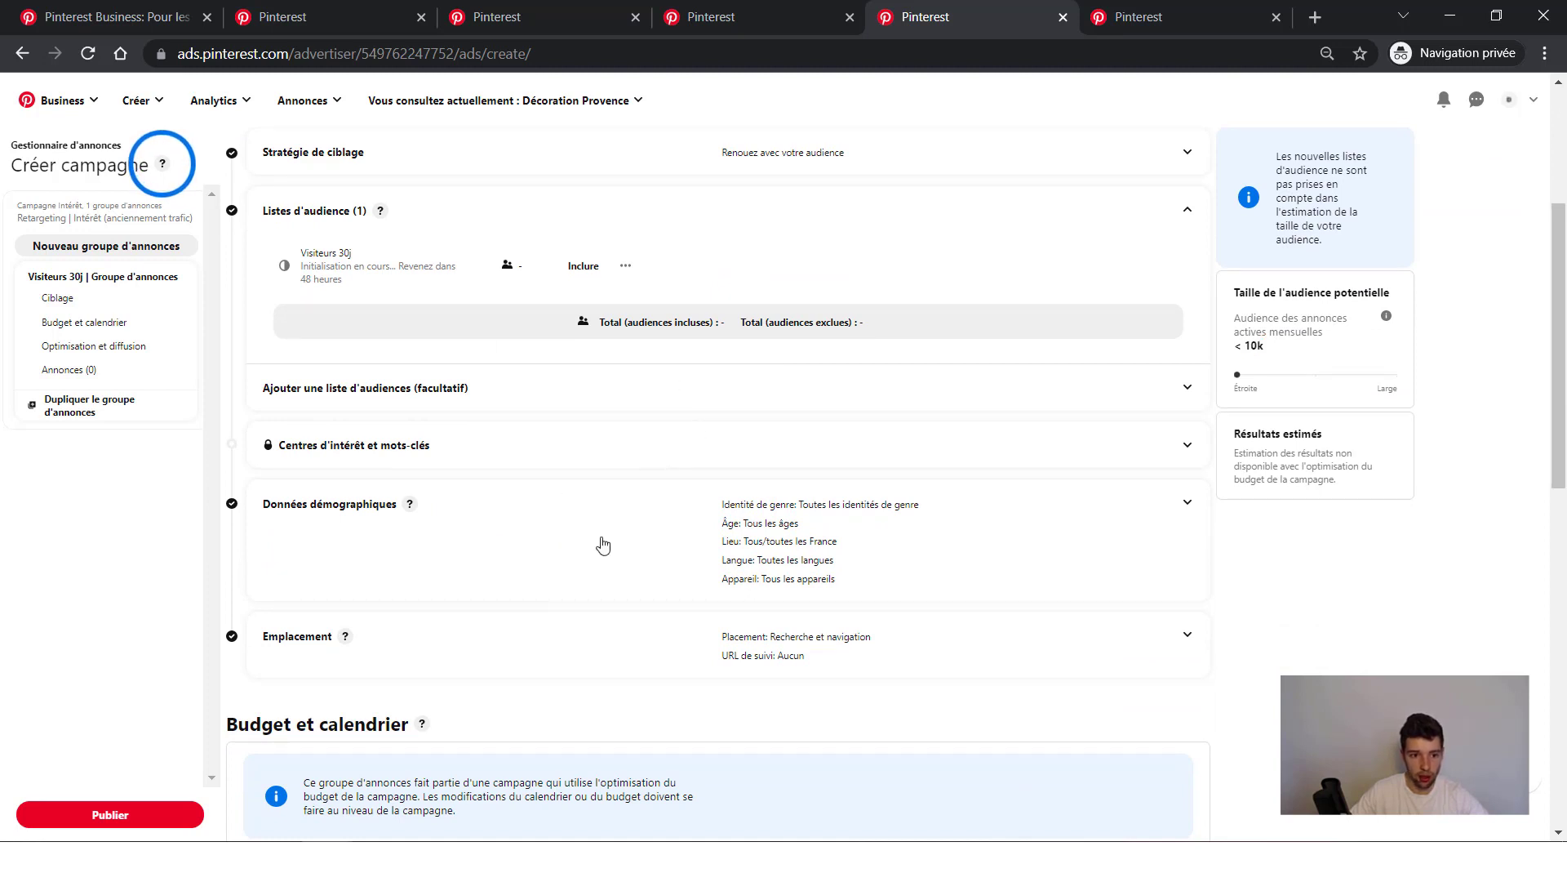
click(621, 537)
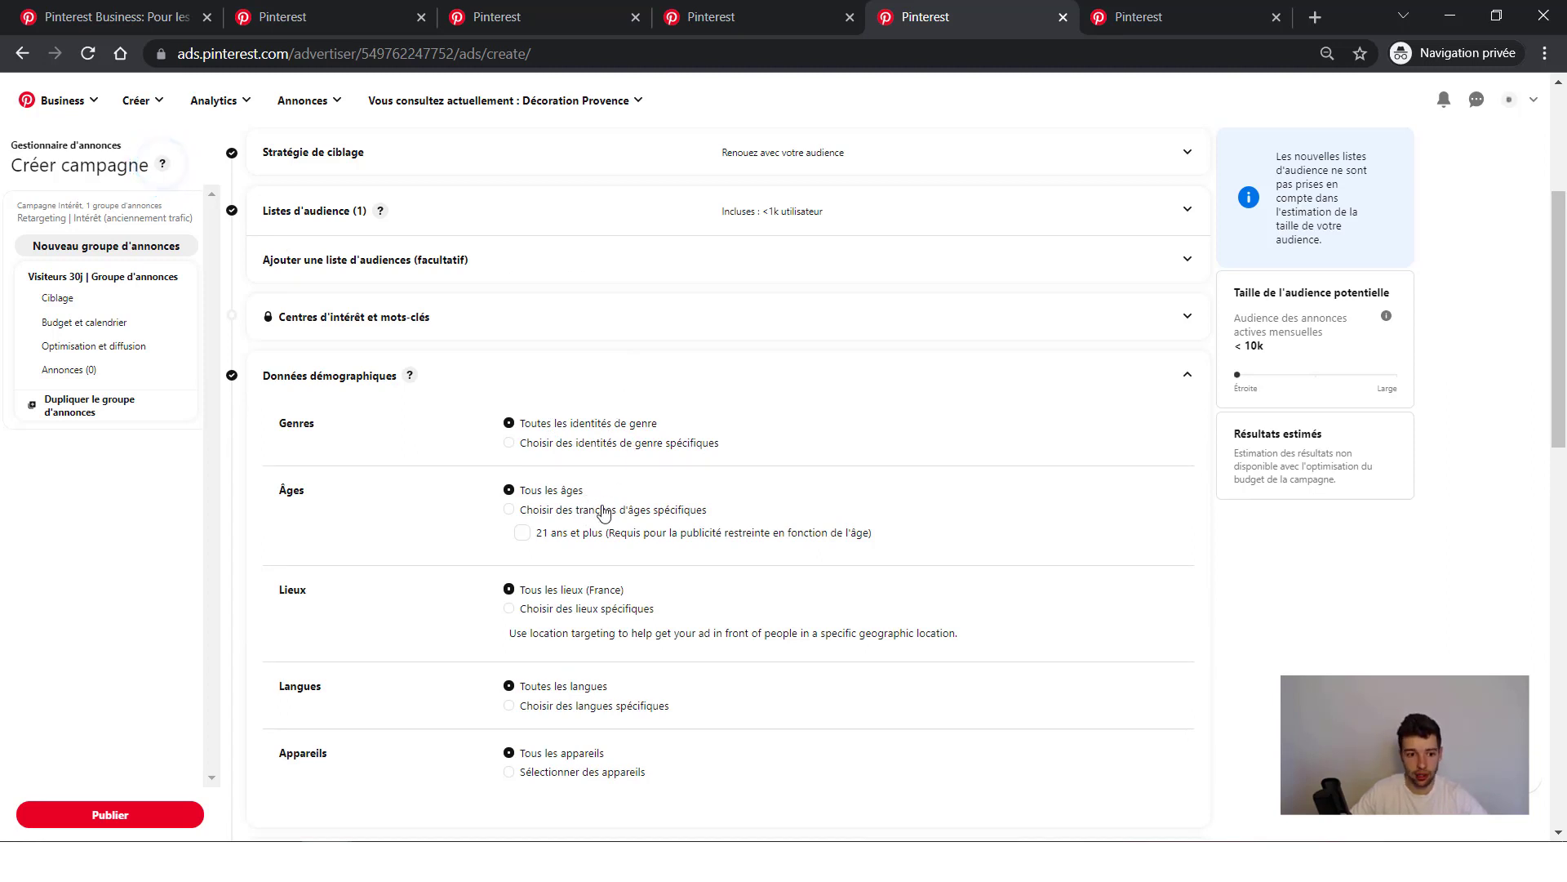
scroll(614, 498, down, 1)
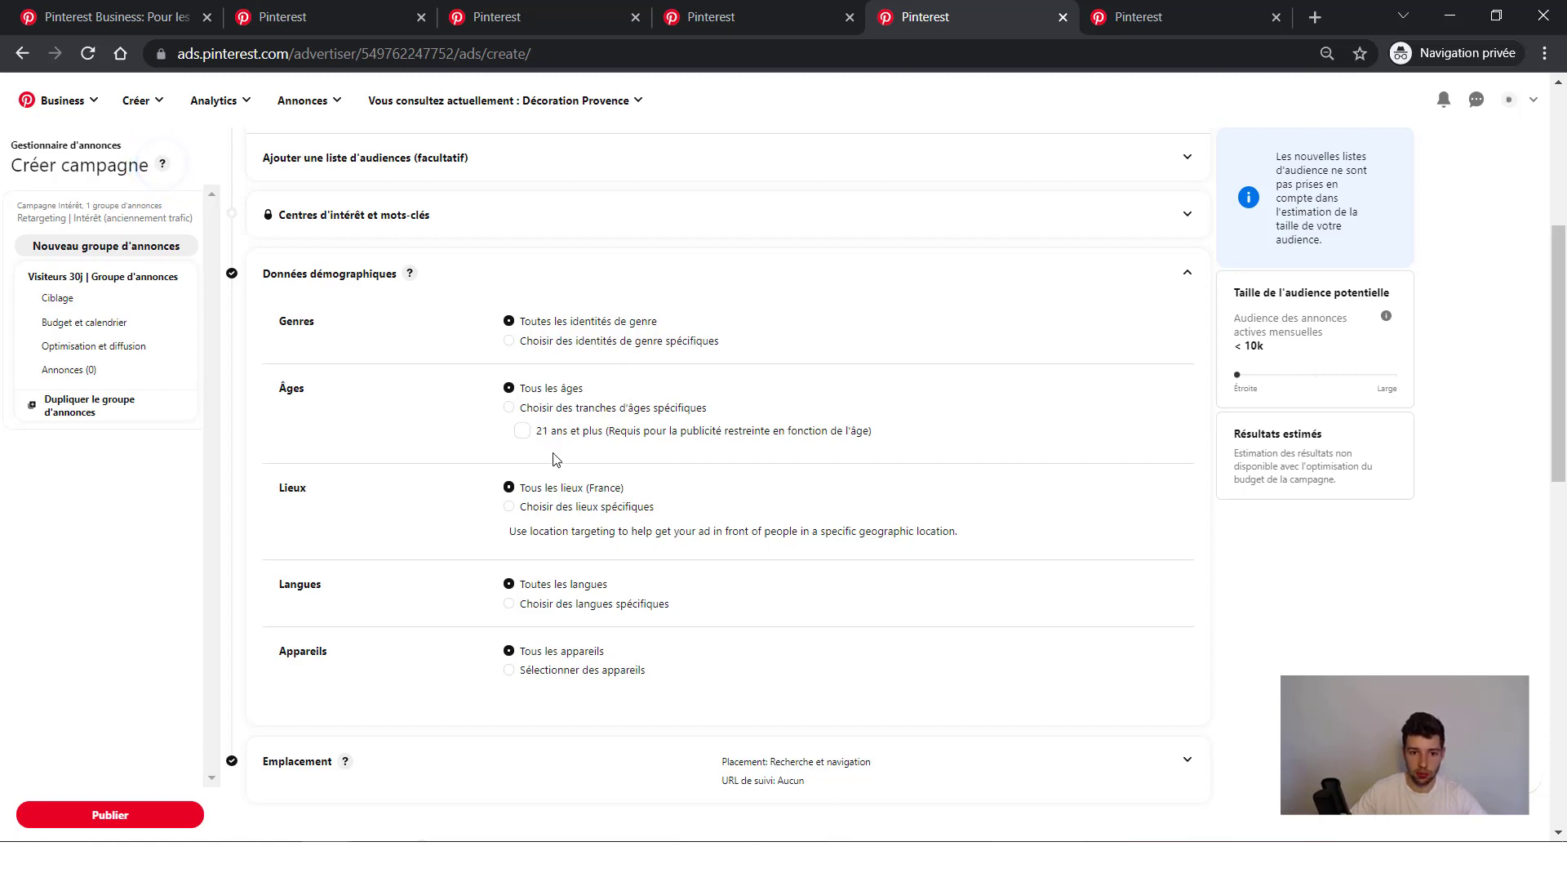
scroll(601, 427, down, 4)
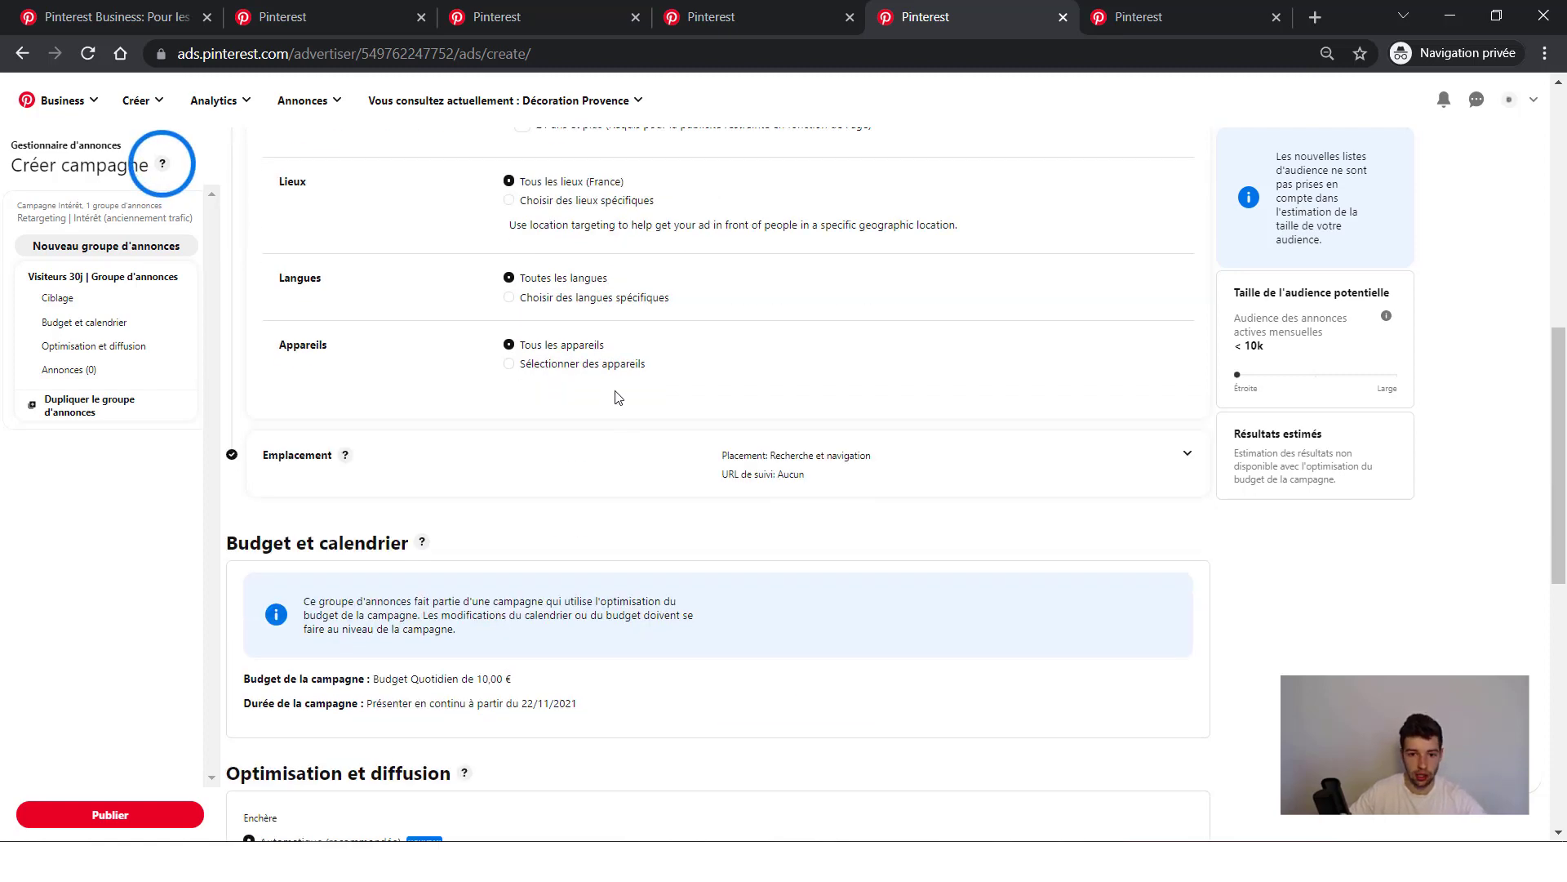
scroll(620, 392, down, 1)
scroll(376, 422, down, 2)
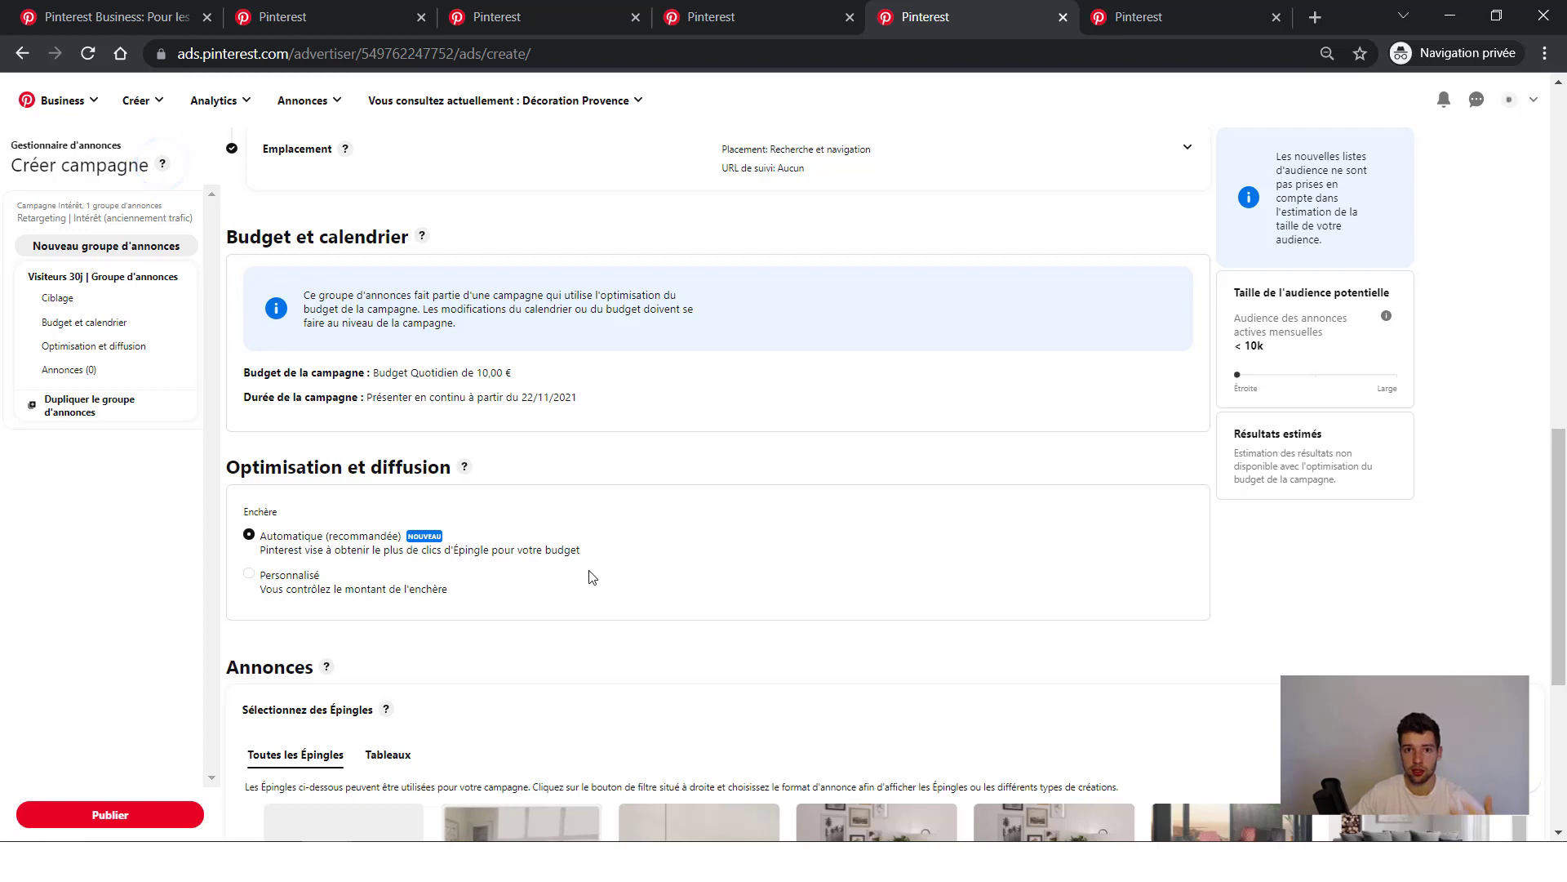
- Select the "Titre" and "Chaises" Pins as the ads for the ad group
scroll(627, 464, down, 1)
scroll(627, 465, down, 5)
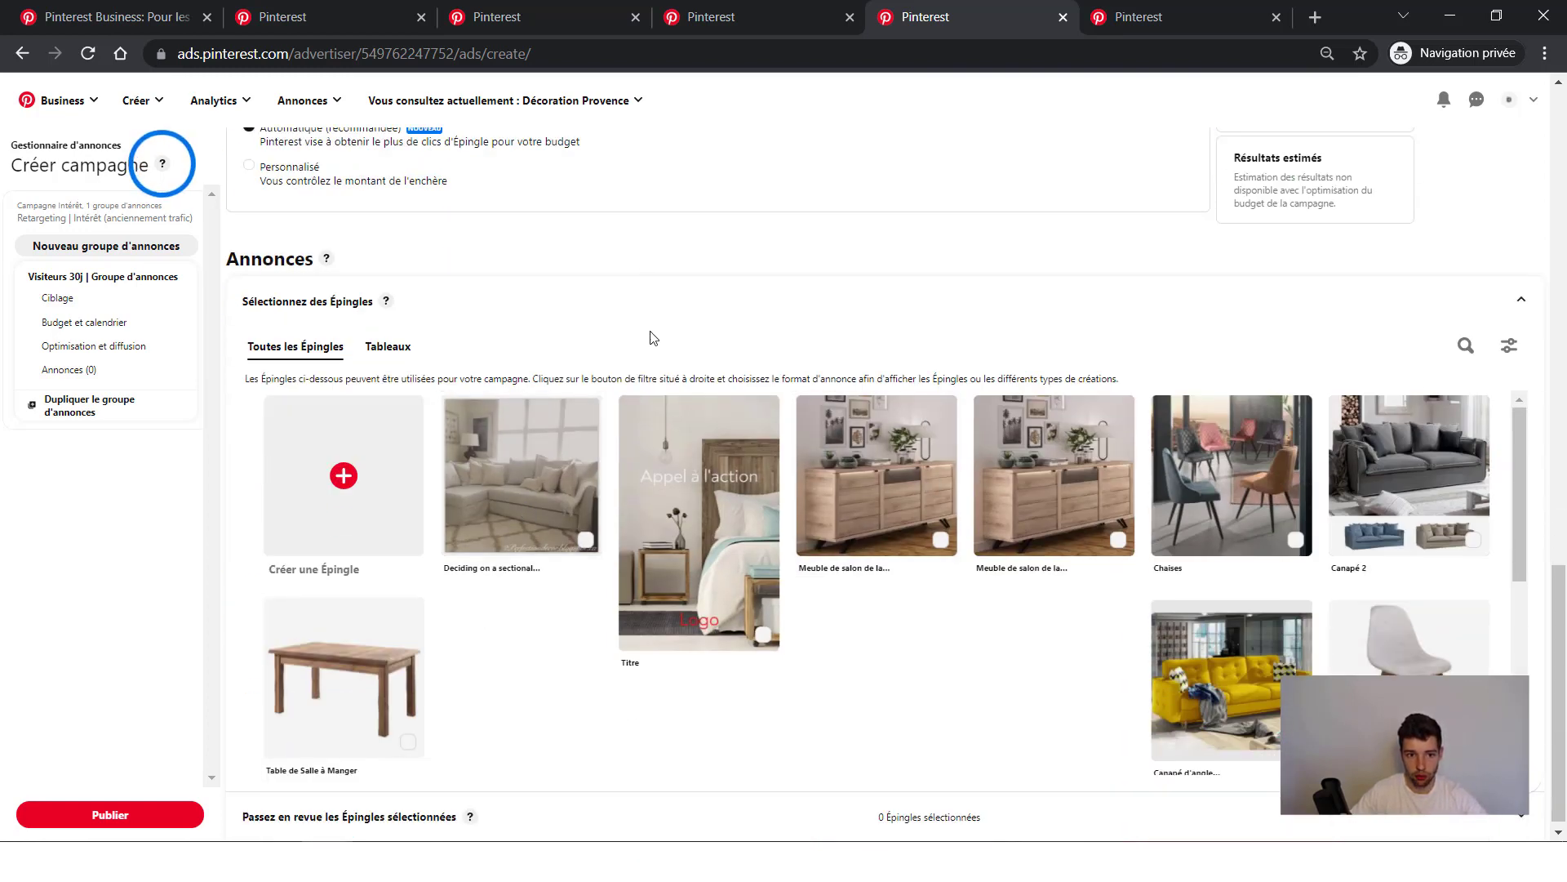
click(720, 514)
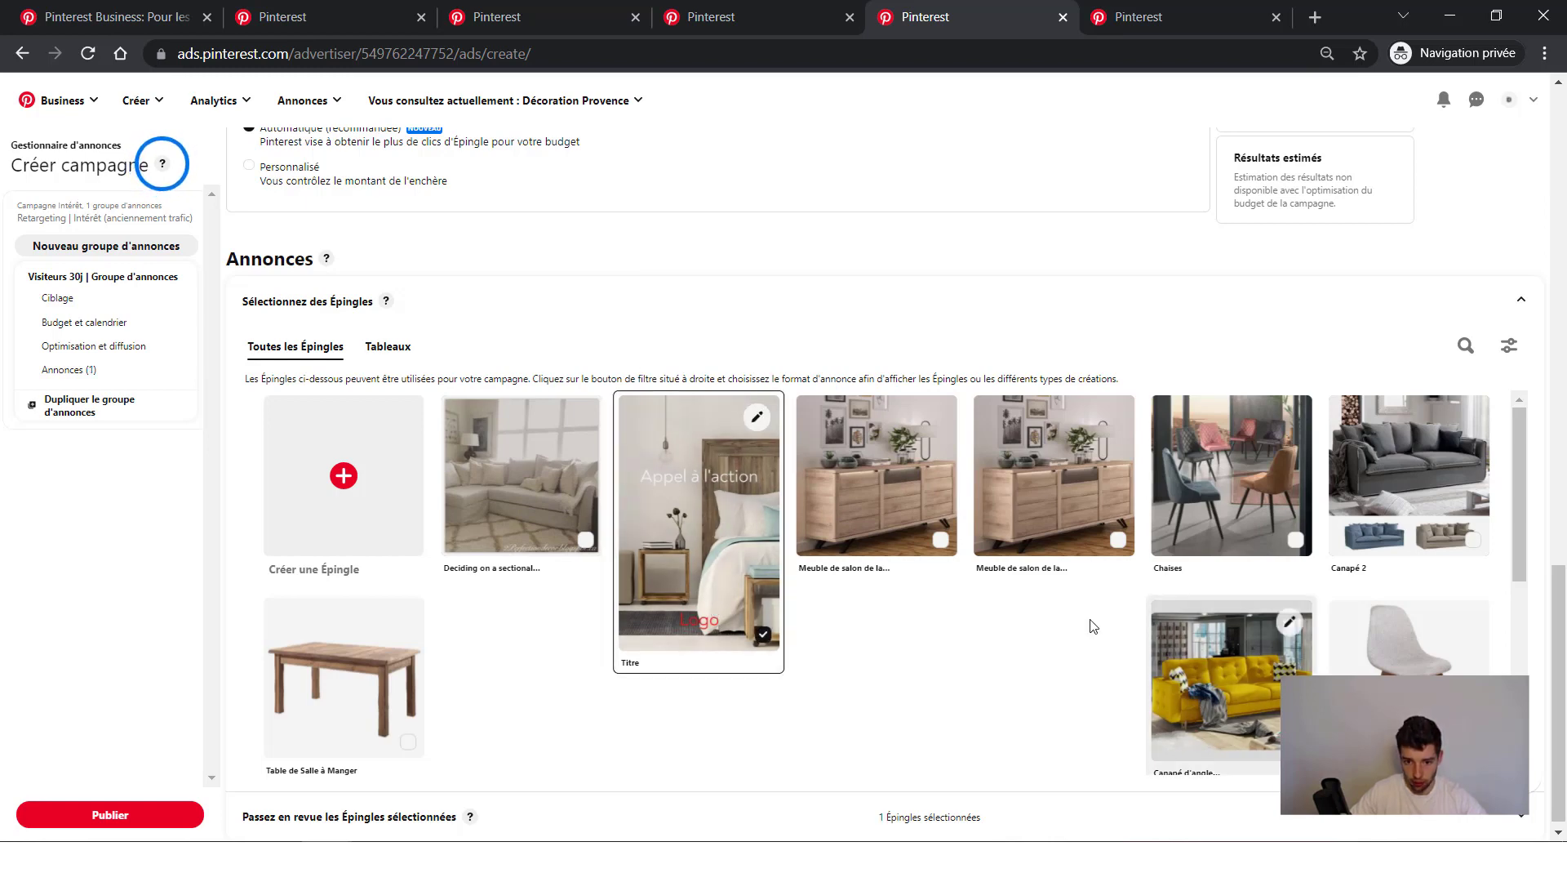
click(1214, 494)
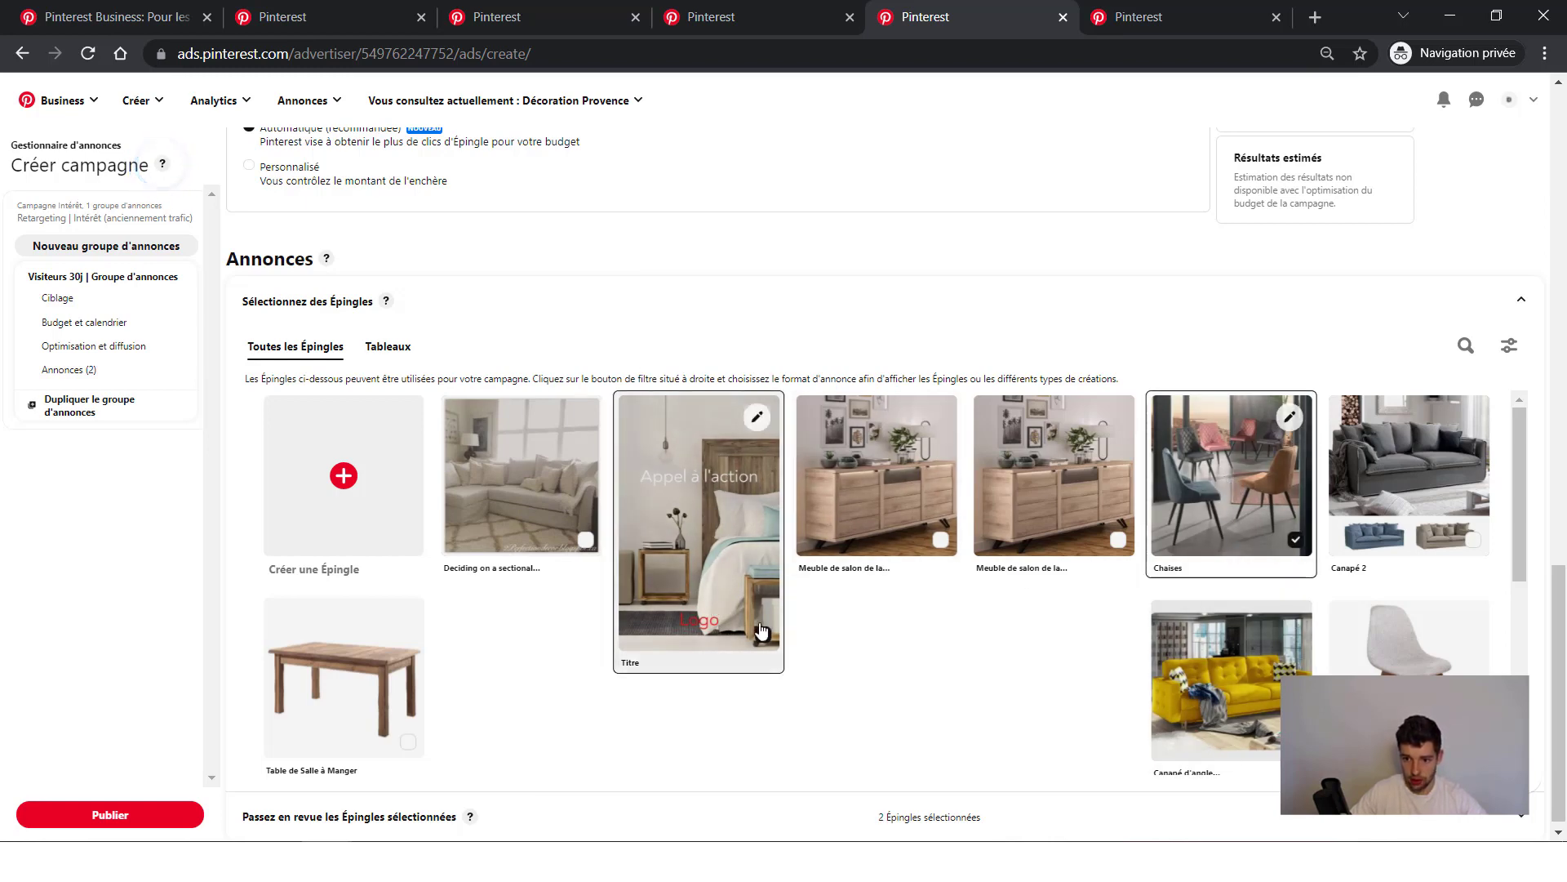
scroll(677, 758, down, 2)
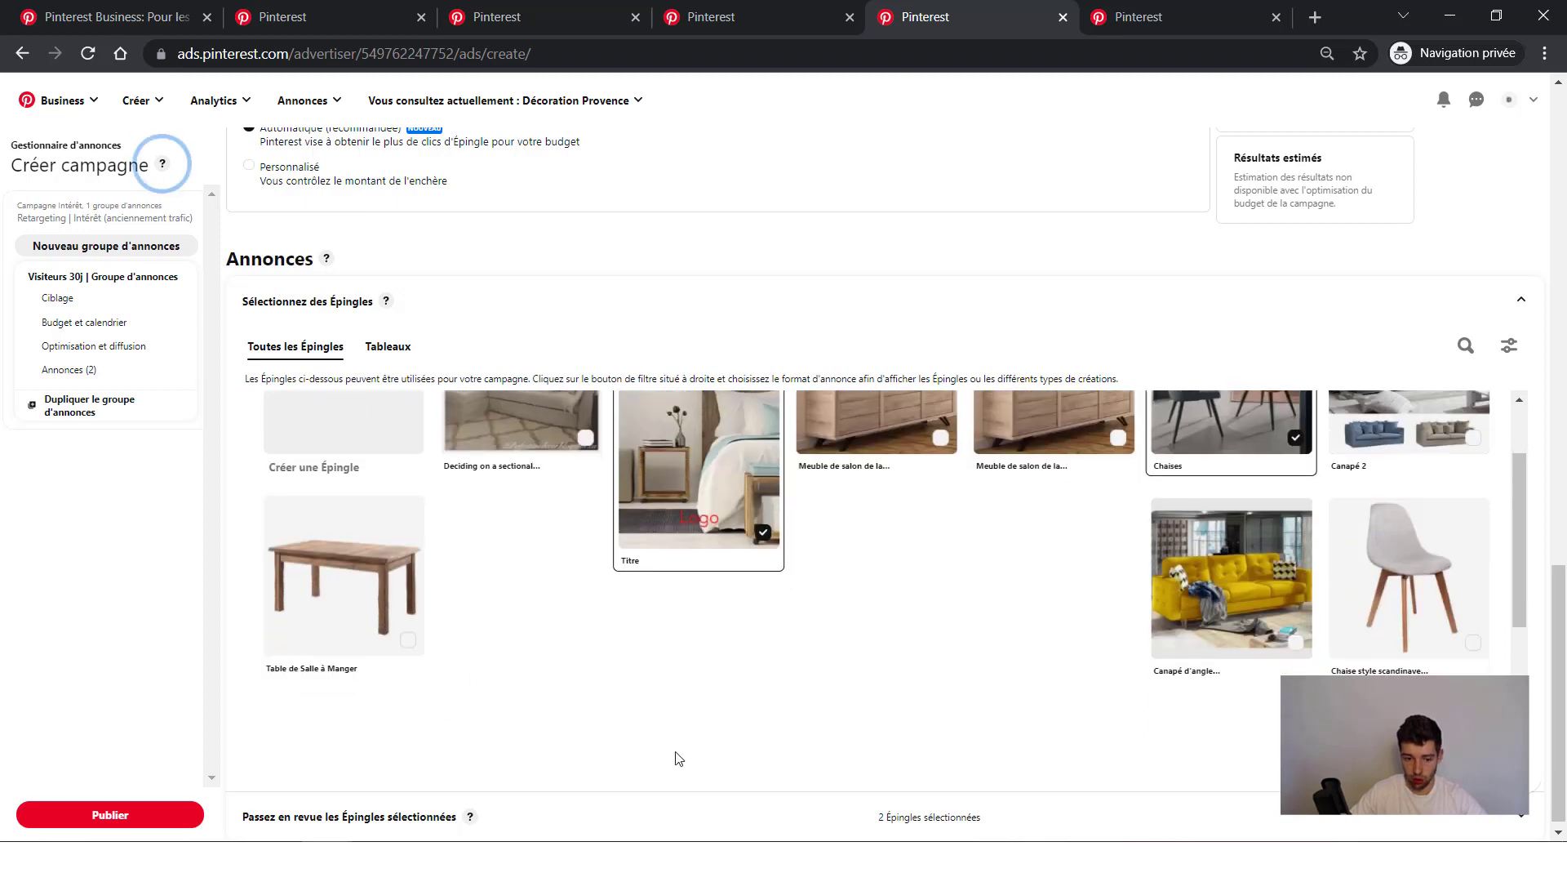
- Review the ad names and destination URLs of the two selected Pins
click(562, 821)
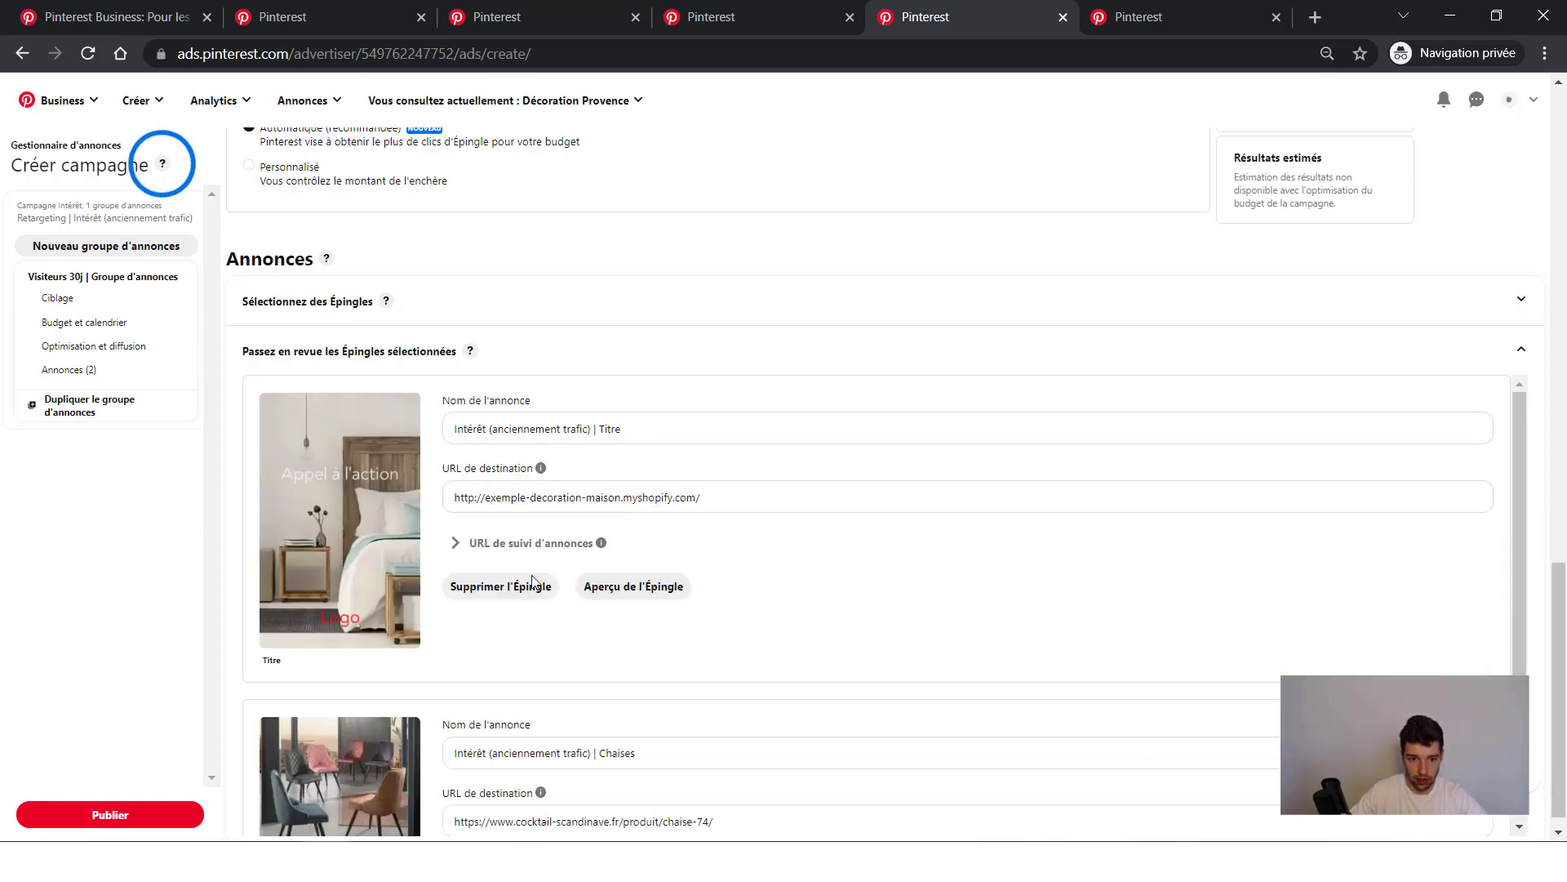
scroll(334, 643, down, 2)
scroll(490, 564, up, 2)
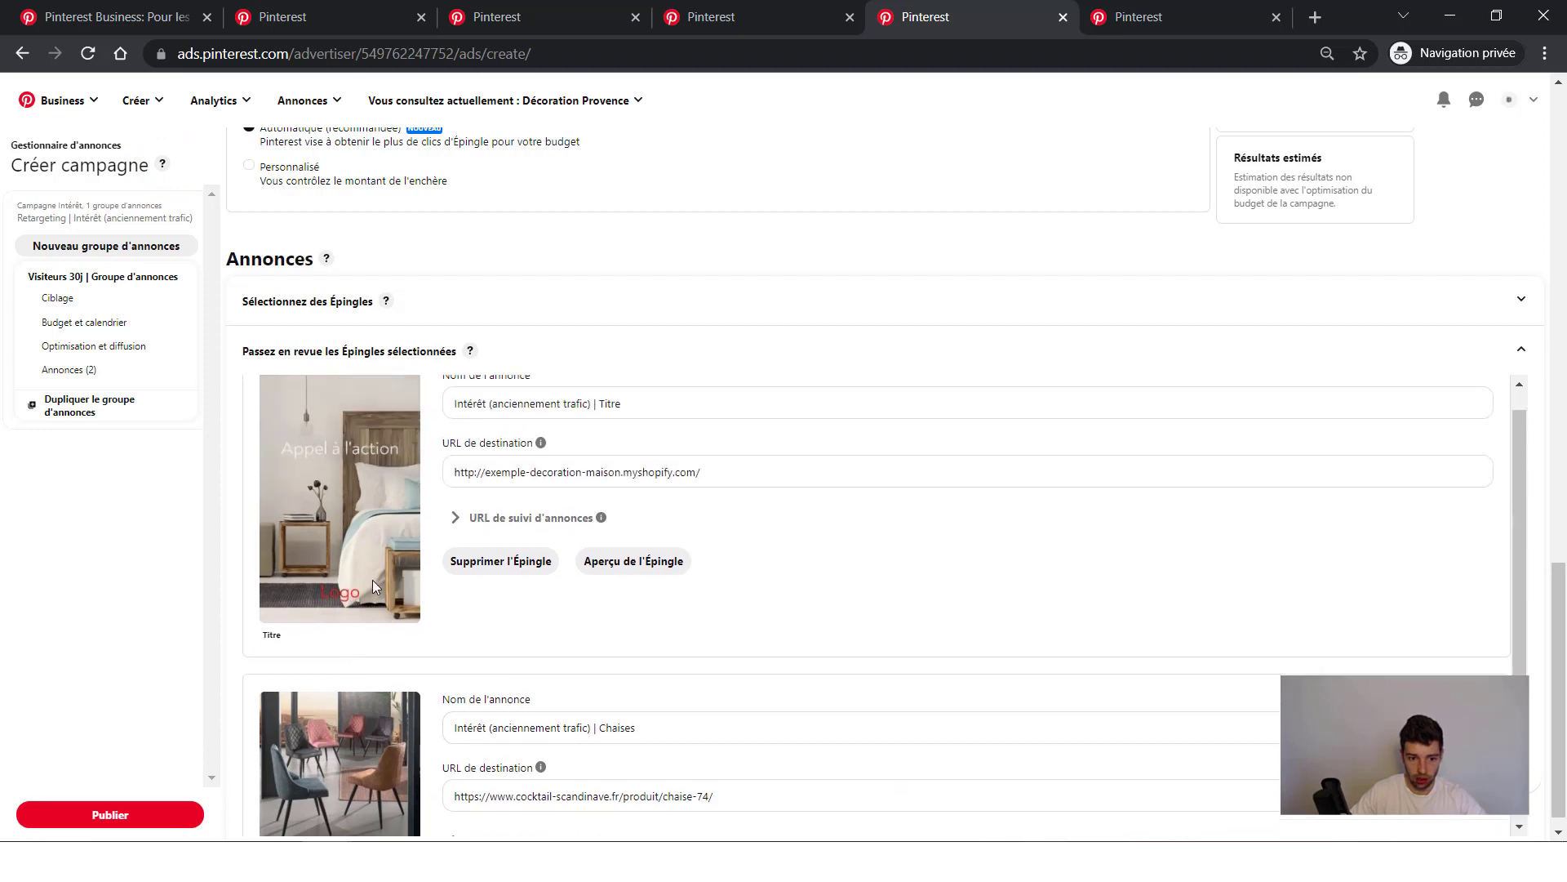
drag(785, 489, 466, 502)
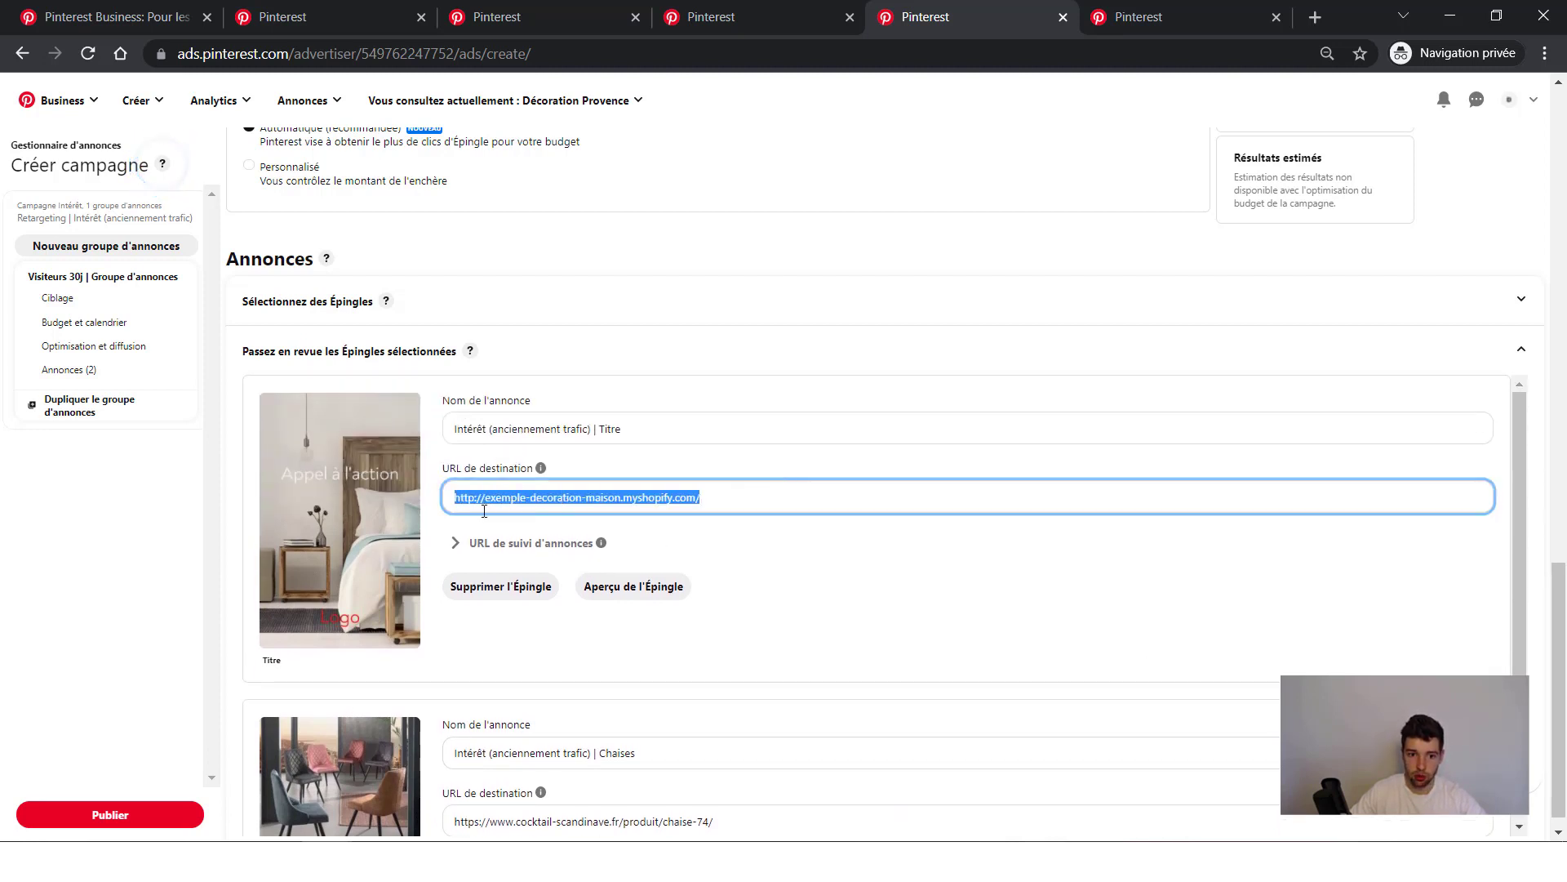
click(585, 465)
scroll(620, 571, down, 2)
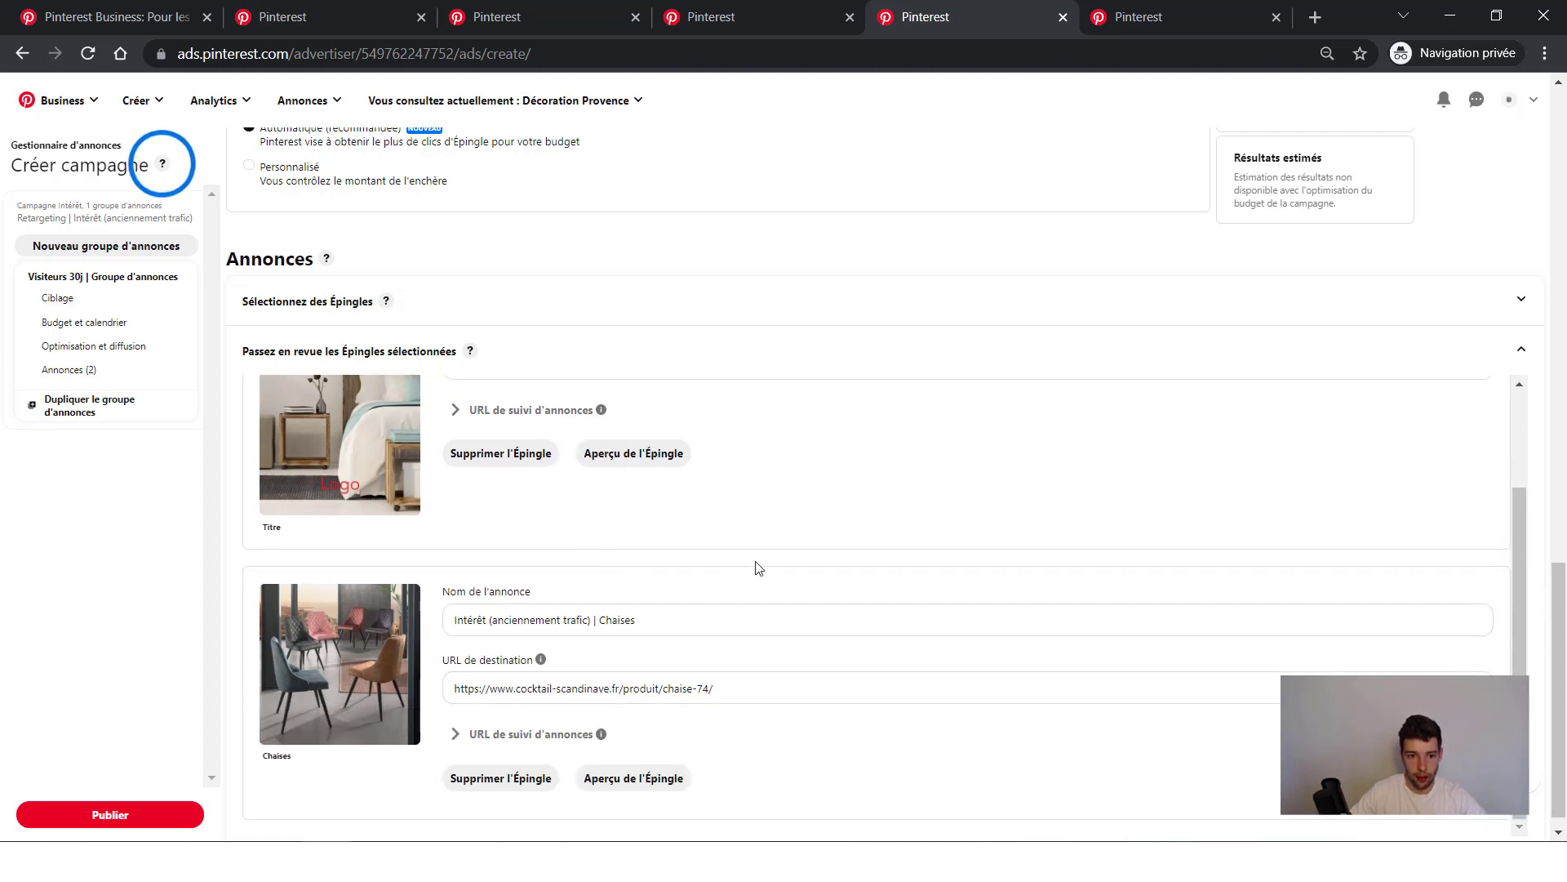
scroll(759, 568, up, 2)
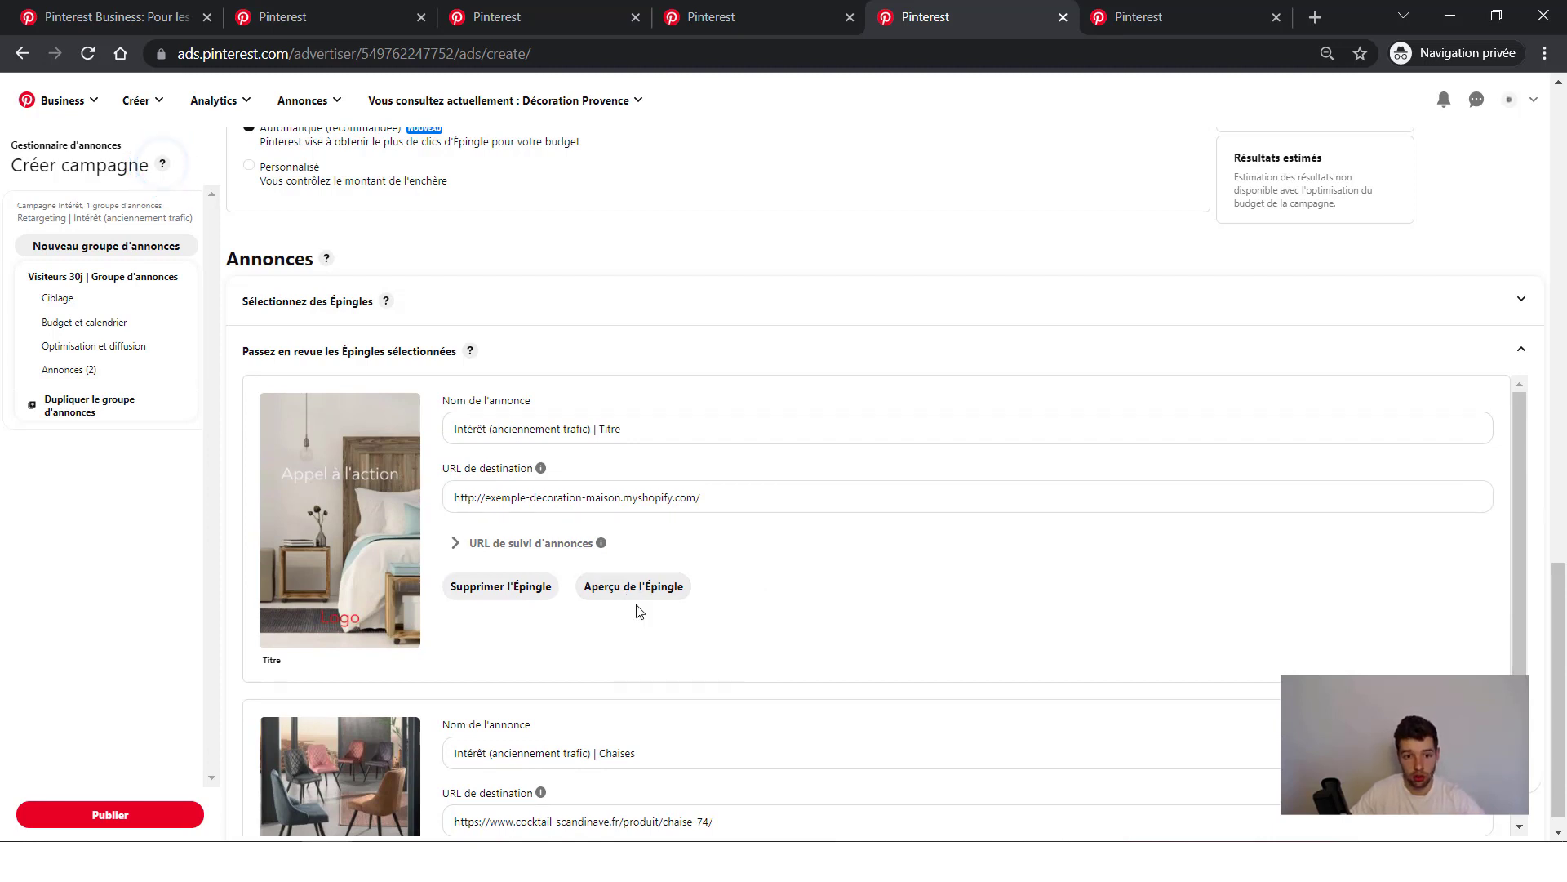
scroll(638, 613, down, 2)
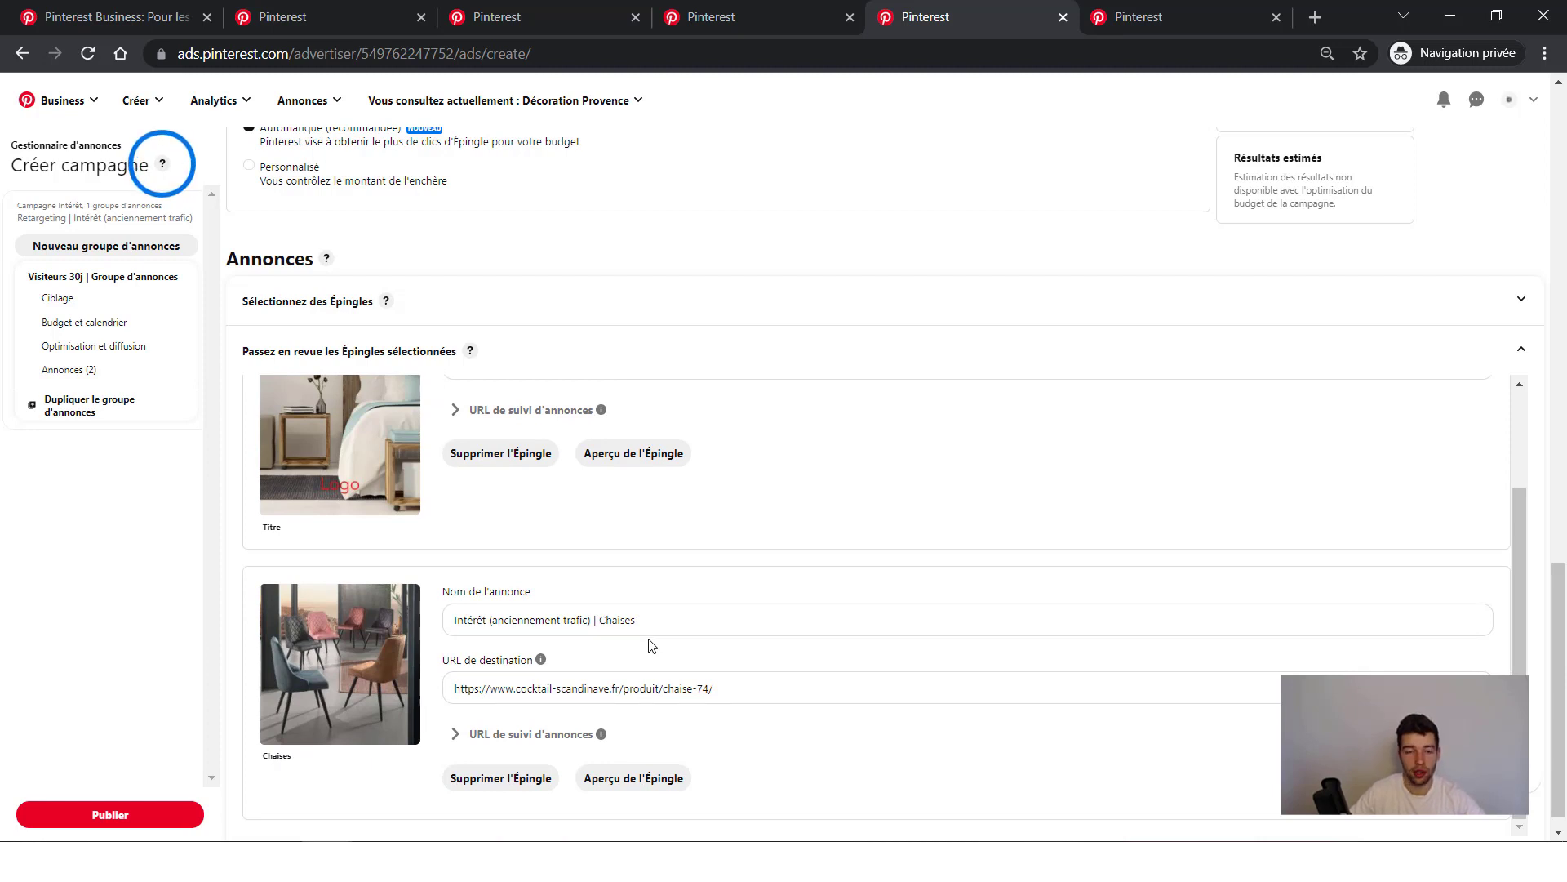
- Duplicate the "Visiteurs 30j | Groupe d'annonces" ad group once within the campaign
scroll(665, 645, up, 2)
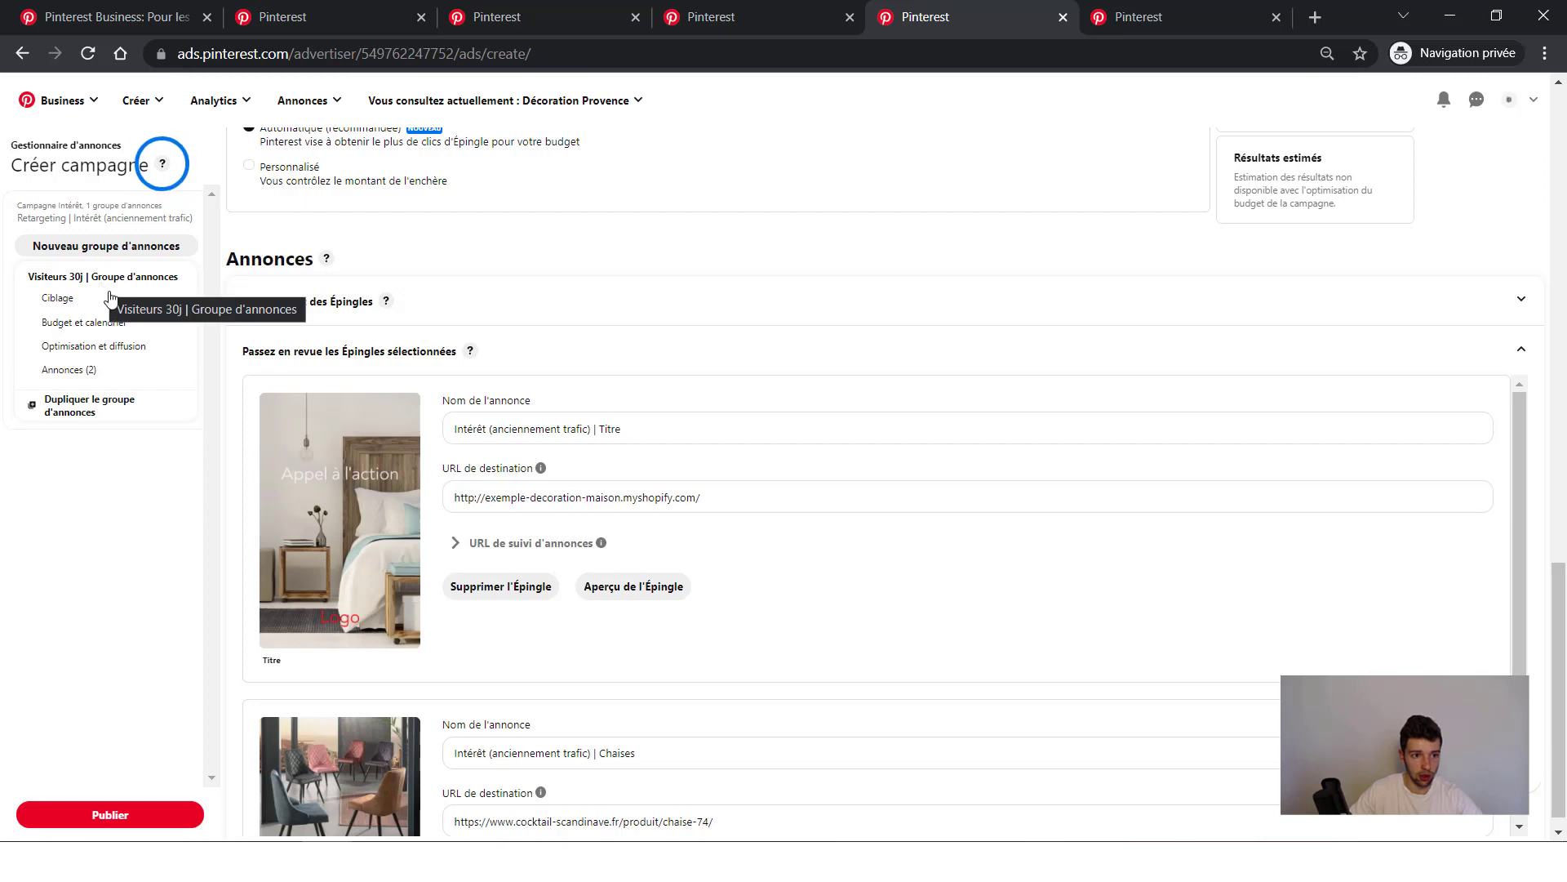
click(80, 412)
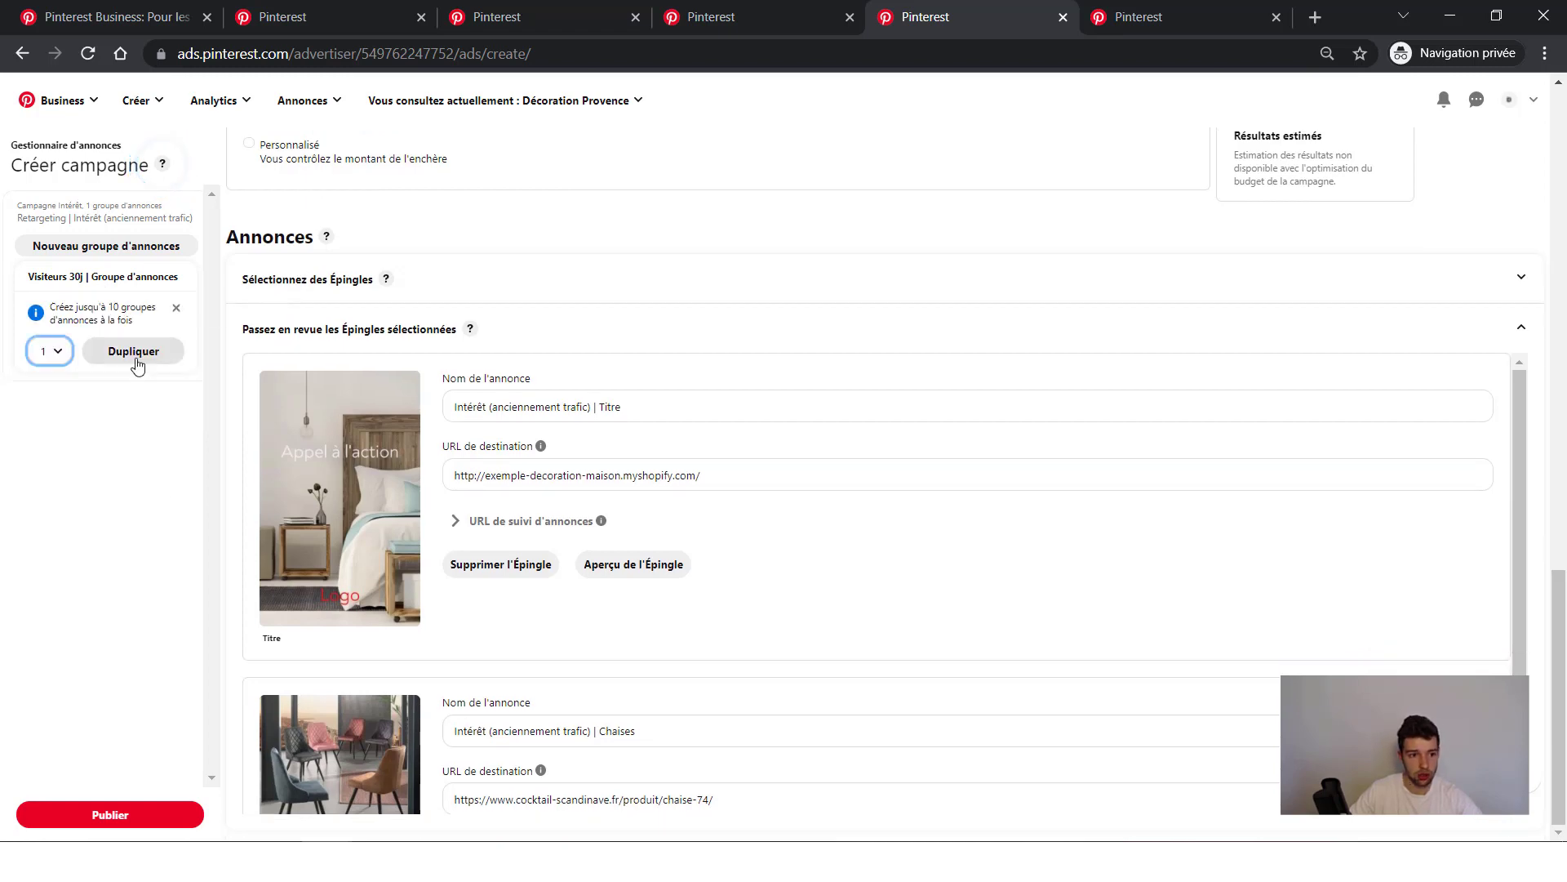
click(131, 368)
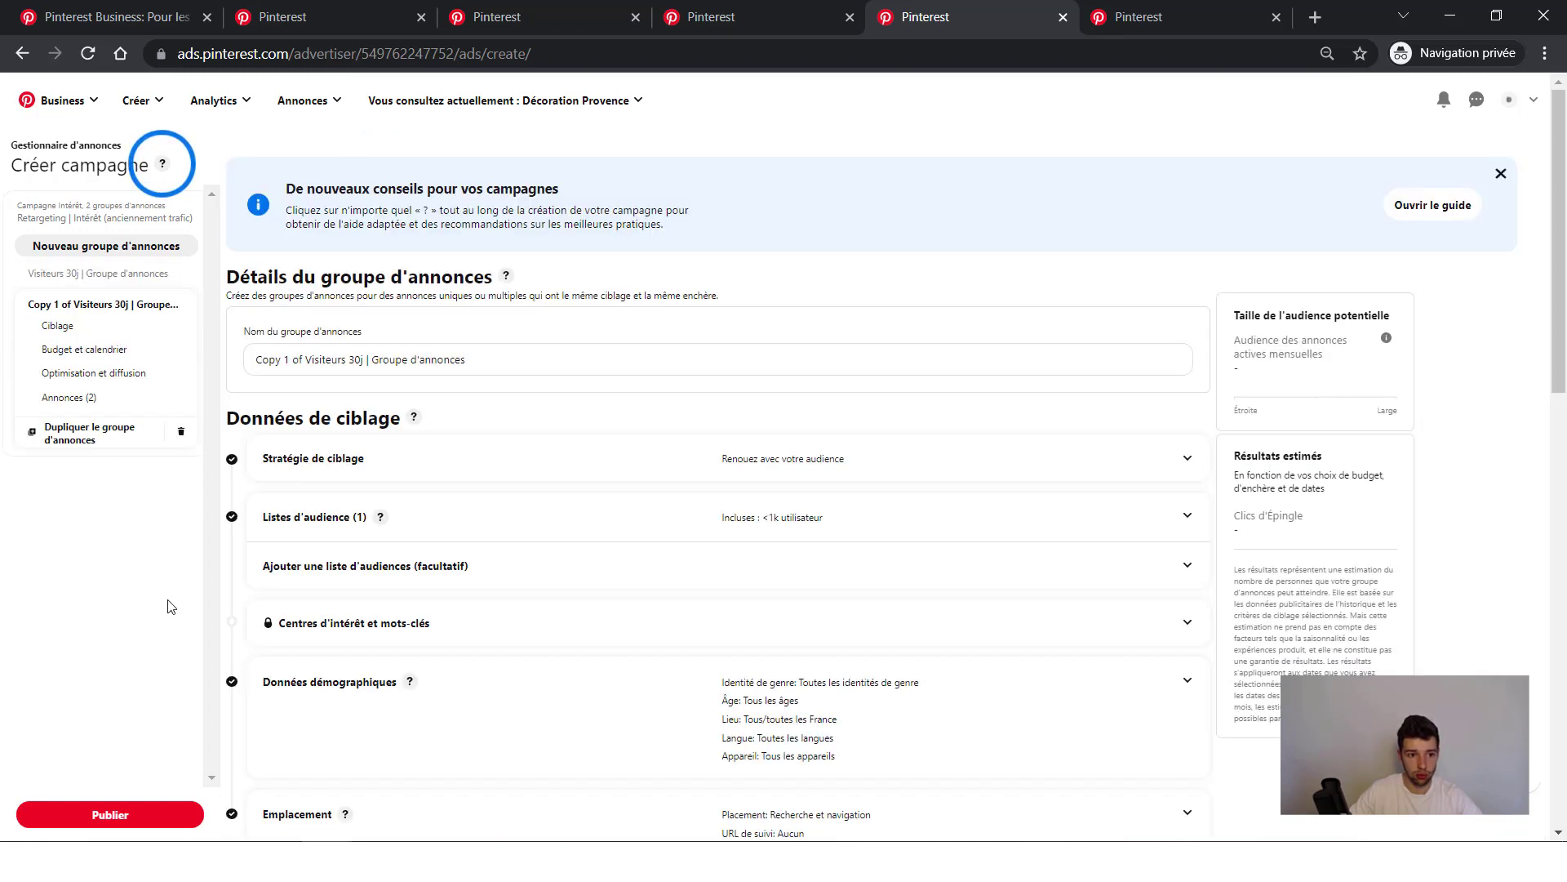
- Rename the duplicated ad group as "Ajouts au panier | Groupe d'annonces"
drag(365, 360, 237, 360)
key(BackSpace)
text(Ajouts au panier)
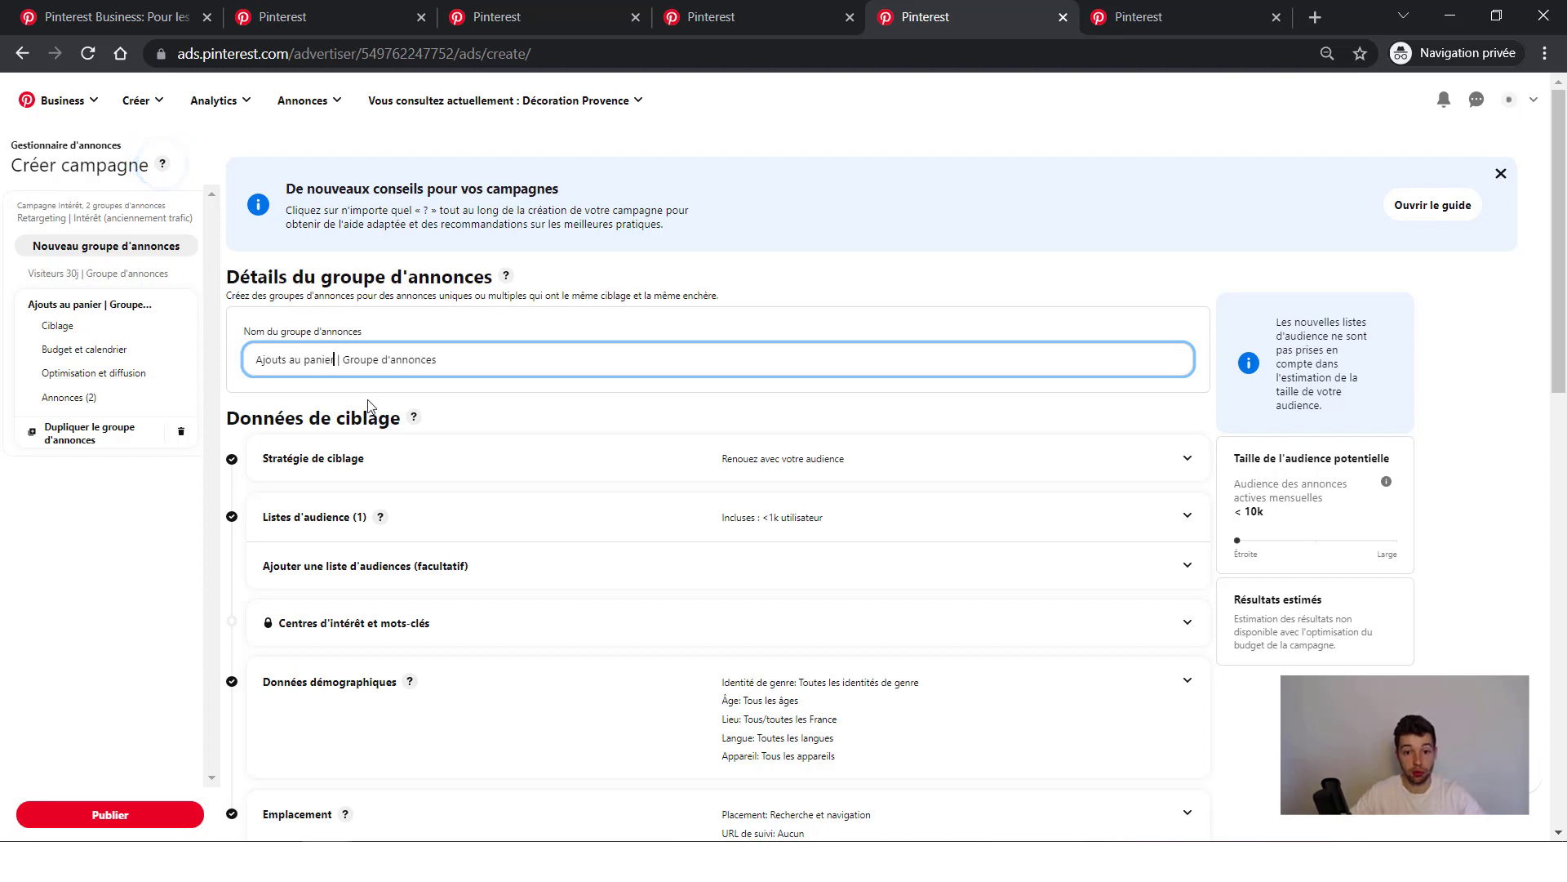
click(411, 386)
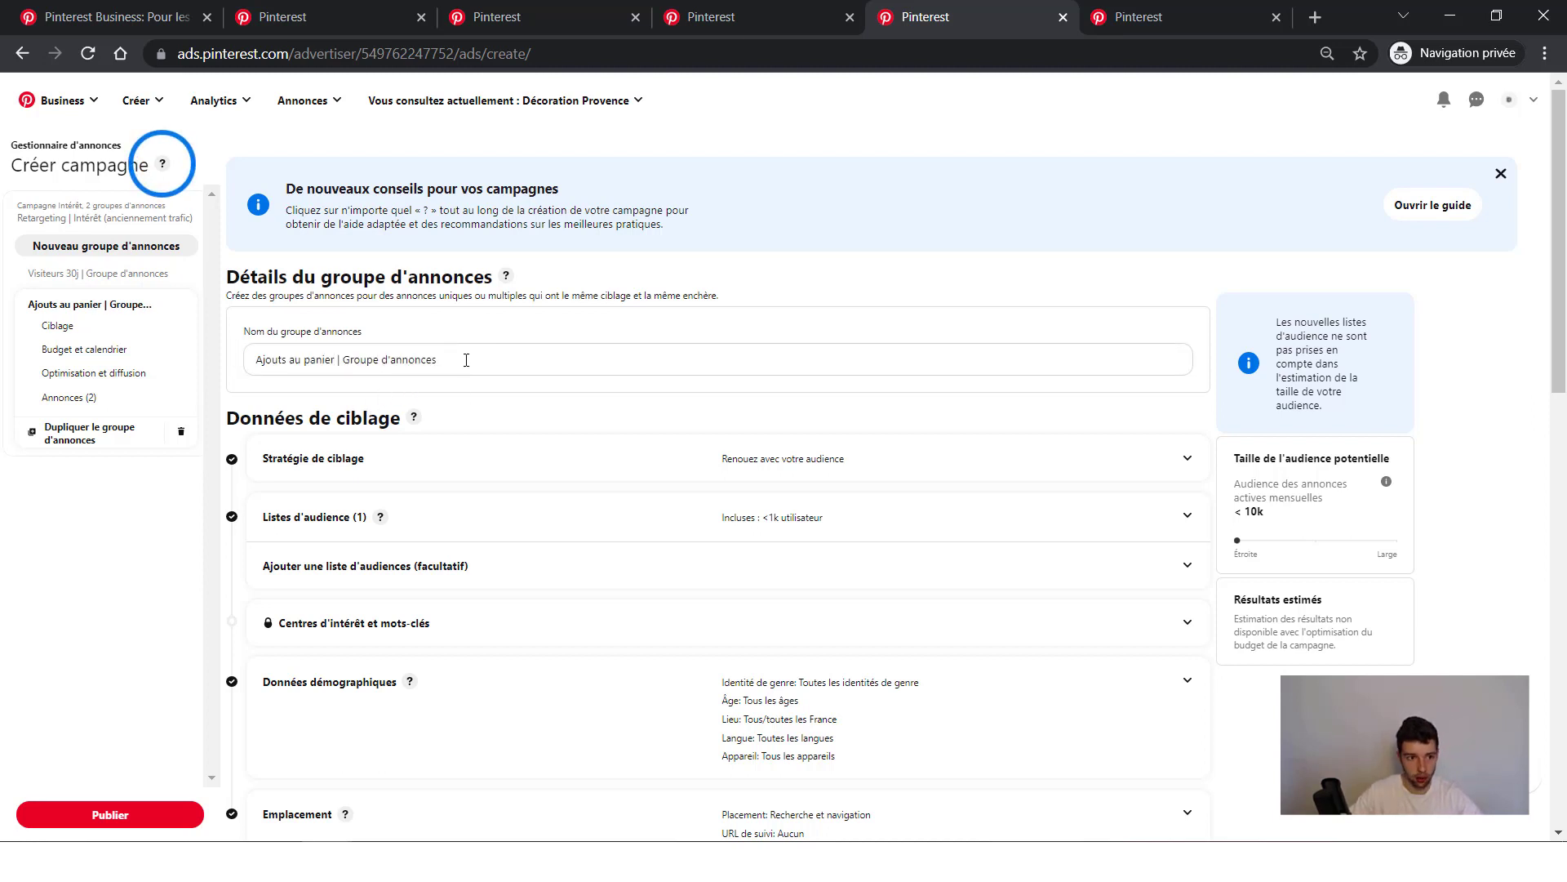
- Remove the "Visiteurs 30j" audience list from the targeting of the "Ajouts au panier" ad group
scroll(694, 409, down, 1)
click(995, 418)
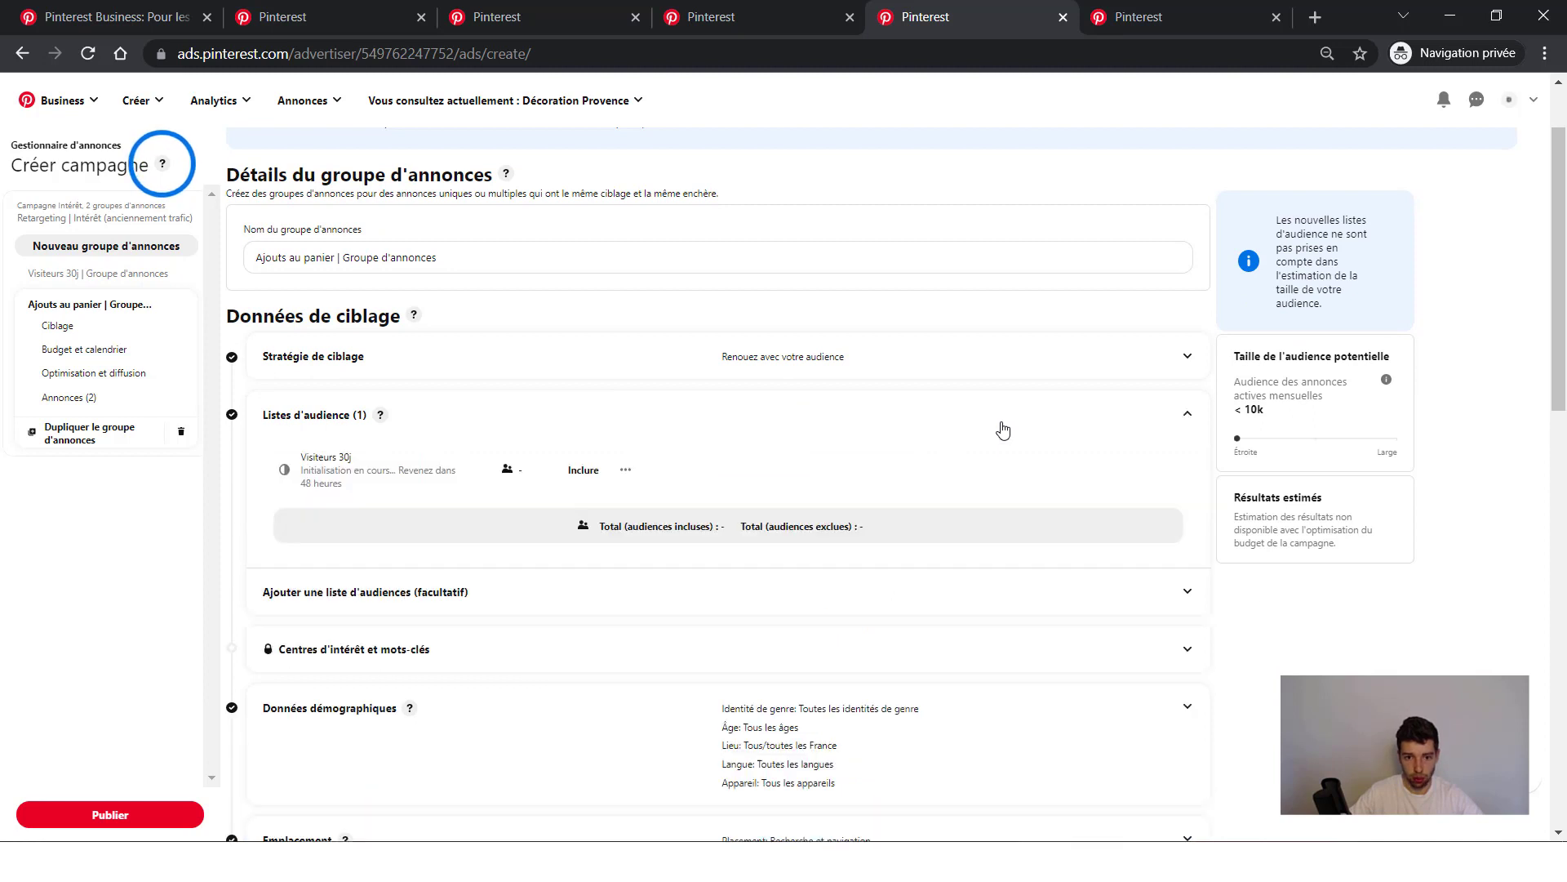
click(626, 474)
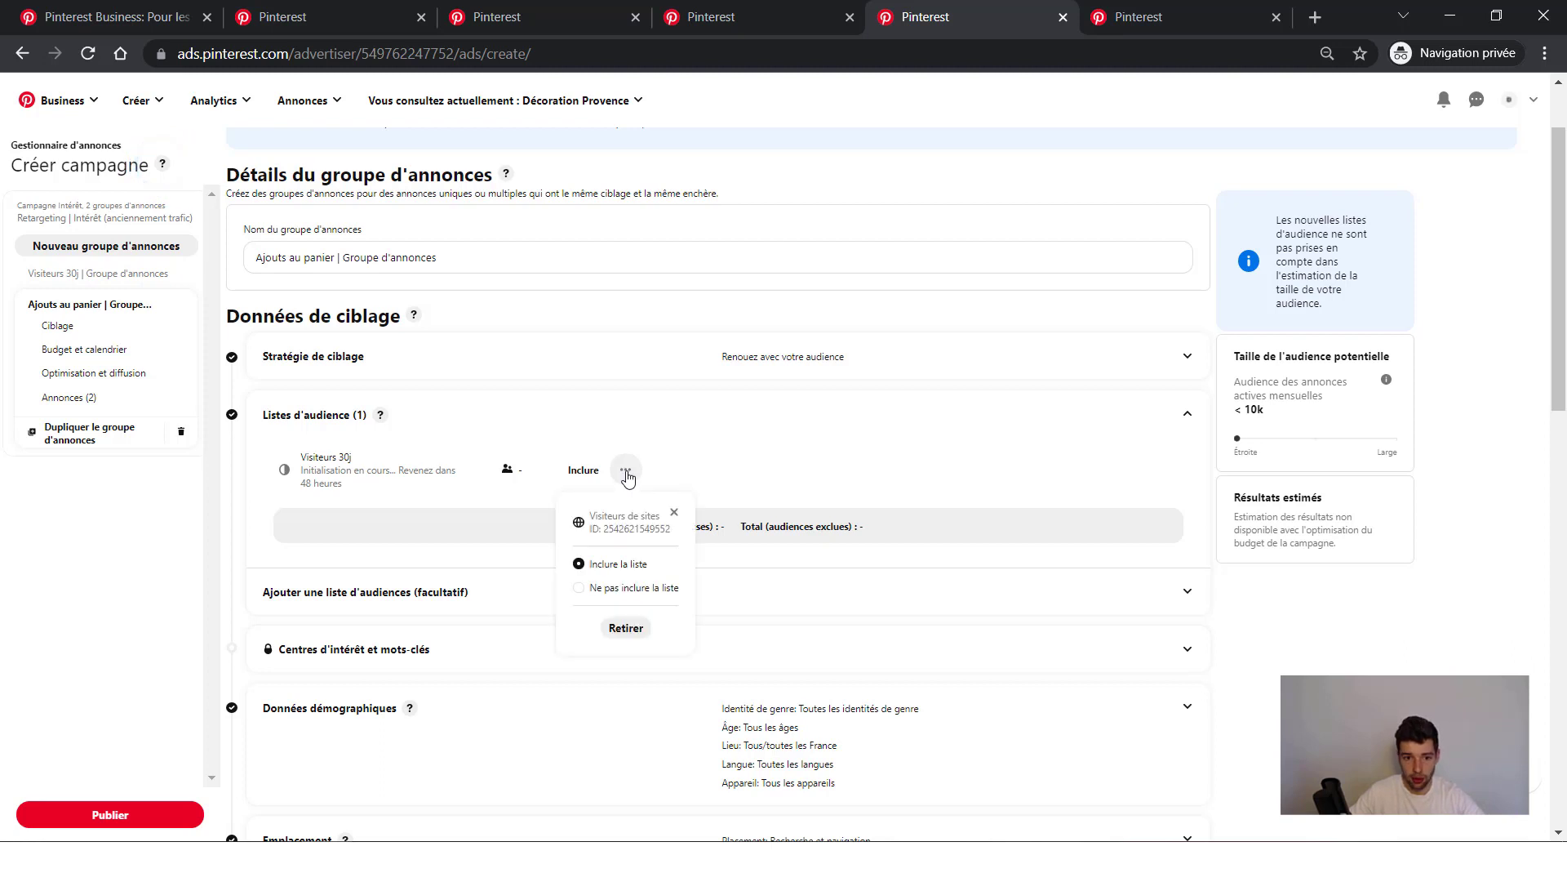
click(617, 630)
- View the existing site-visitor audience lists available for the ad group without adding one
click(856, 479)
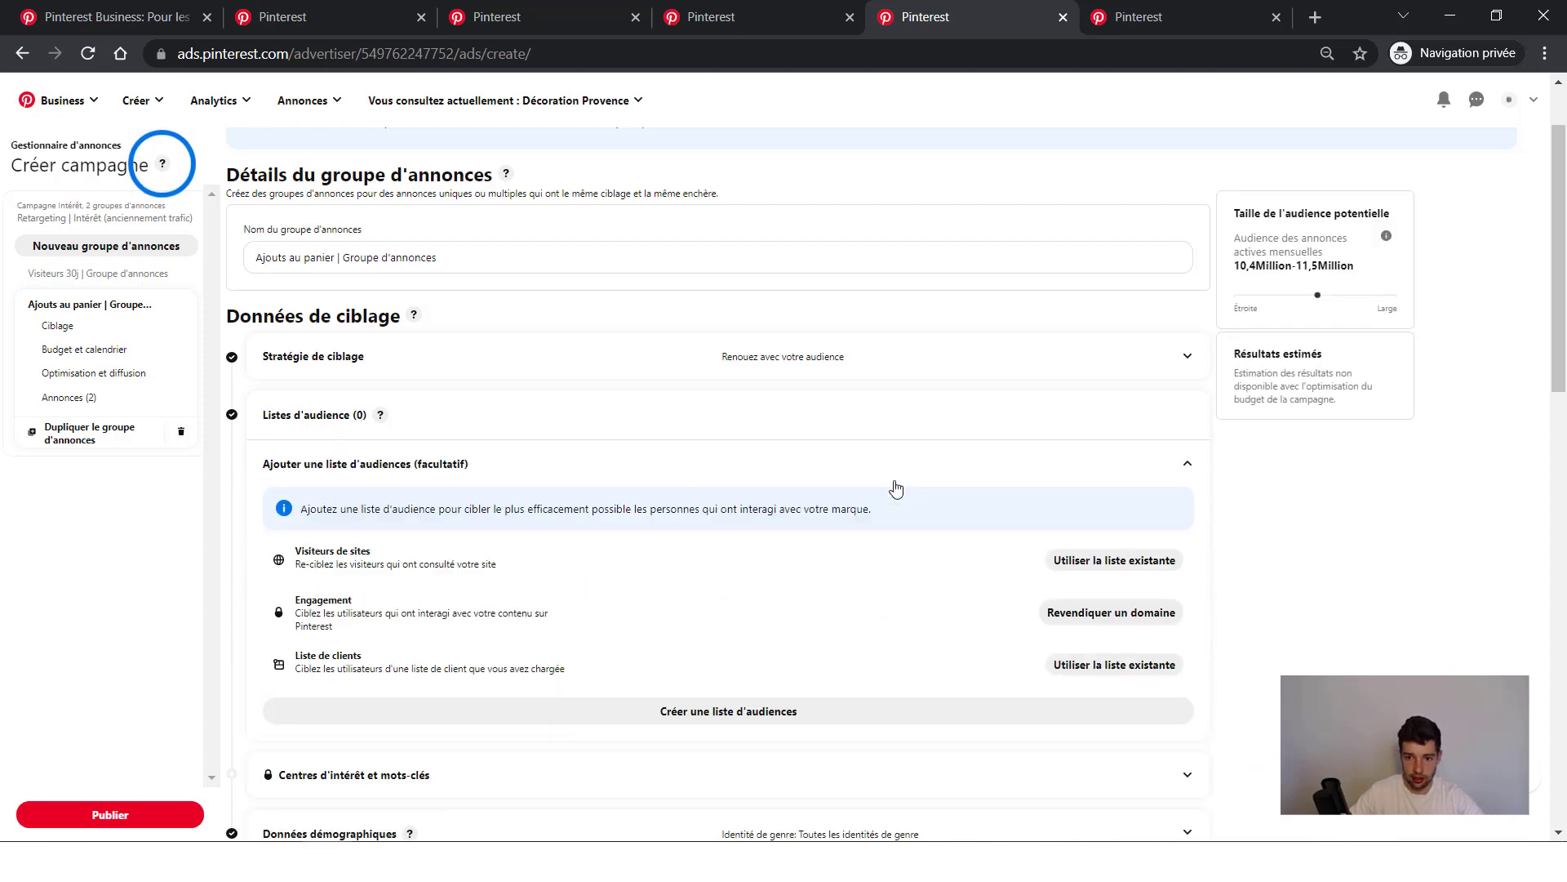
click(1103, 562)
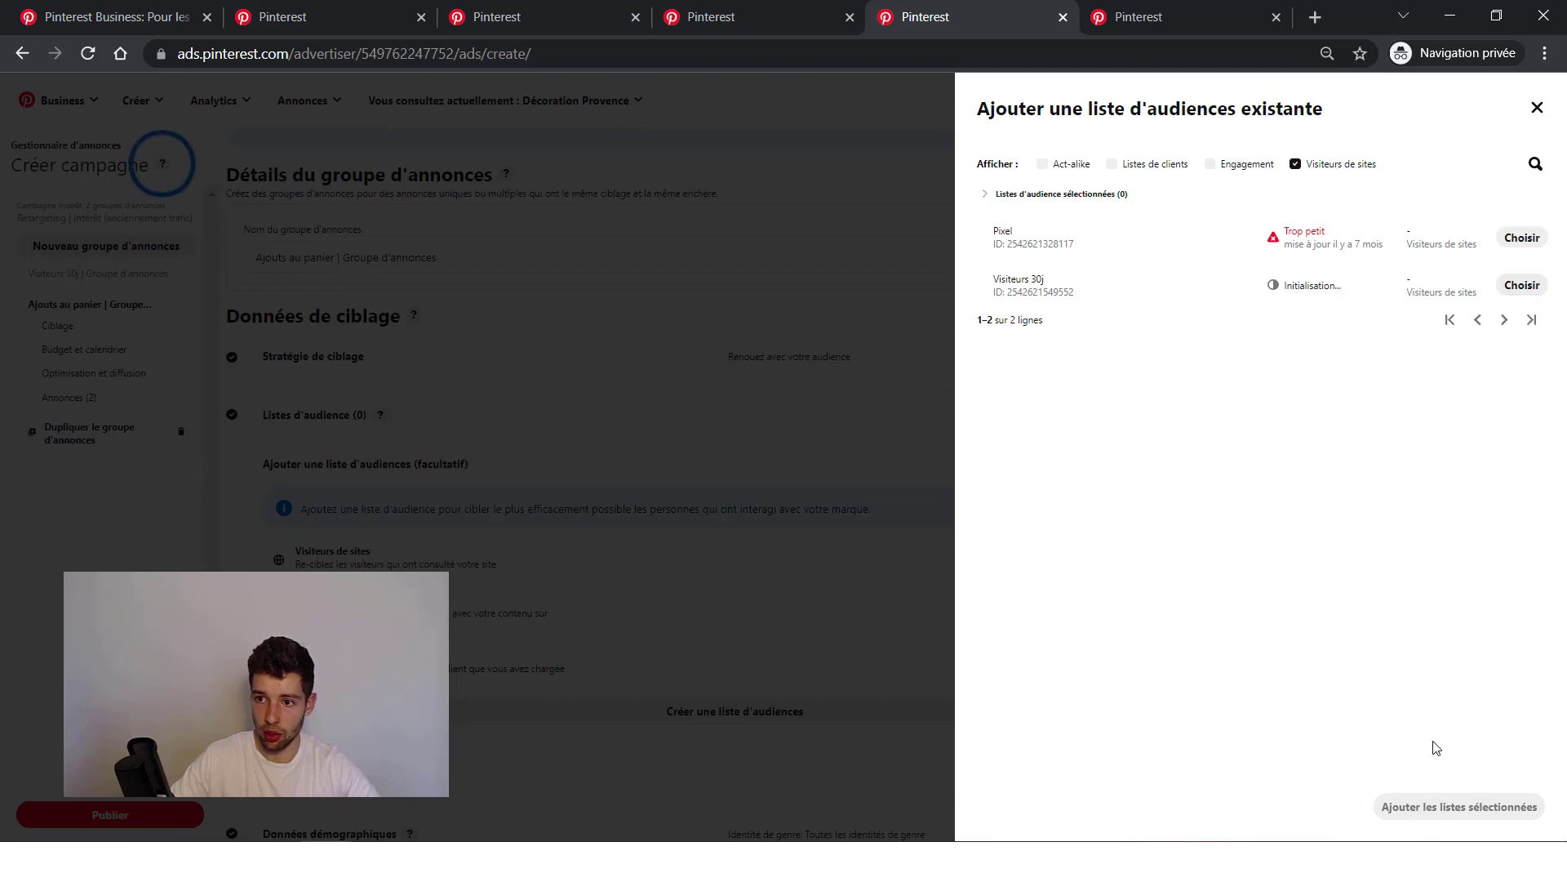
click(815, 506)
- Examine the duplicated ad group's targeting, budget, bidding and Pin settings, including the ad names and destination URLs
scroll(661, 397, down, 4)
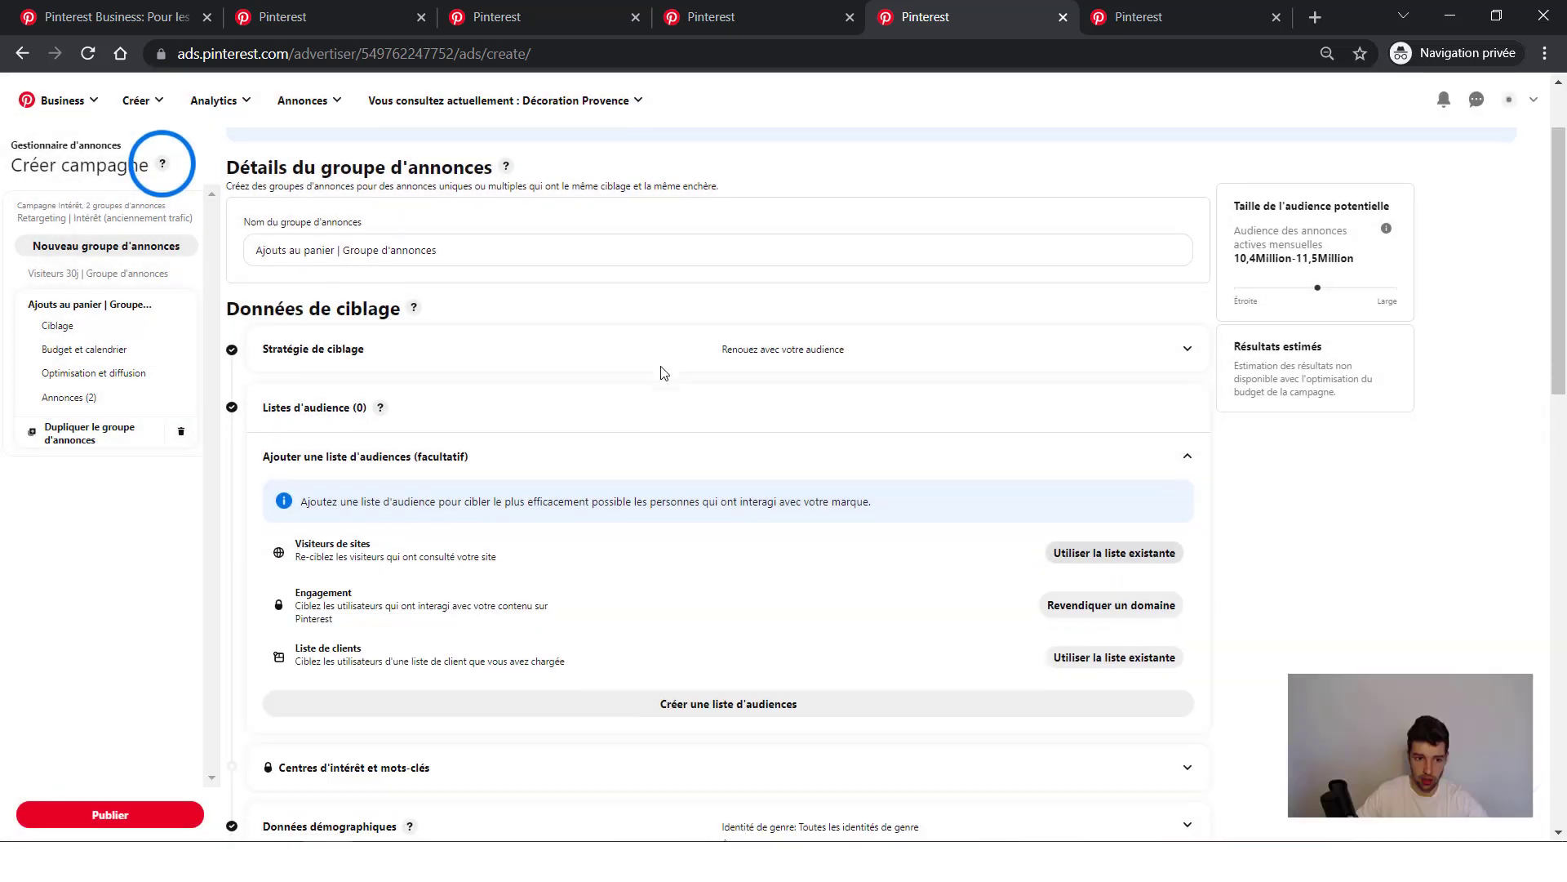
scroll(638, 555, down, 1)
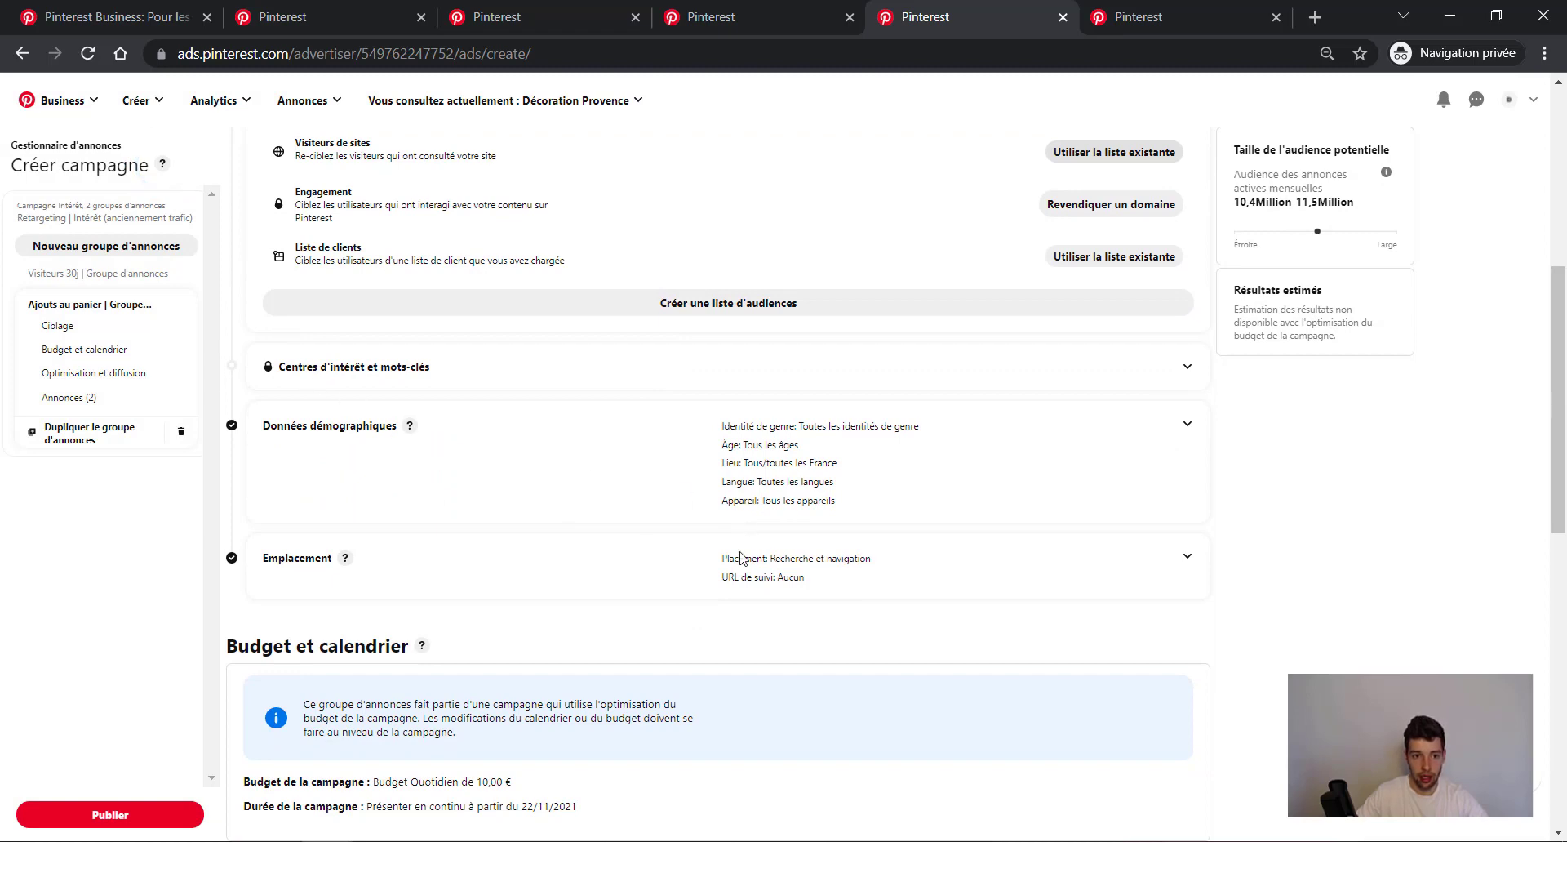
scroll(530, 434, down, 2)
scroll(460, 386, down, 3)
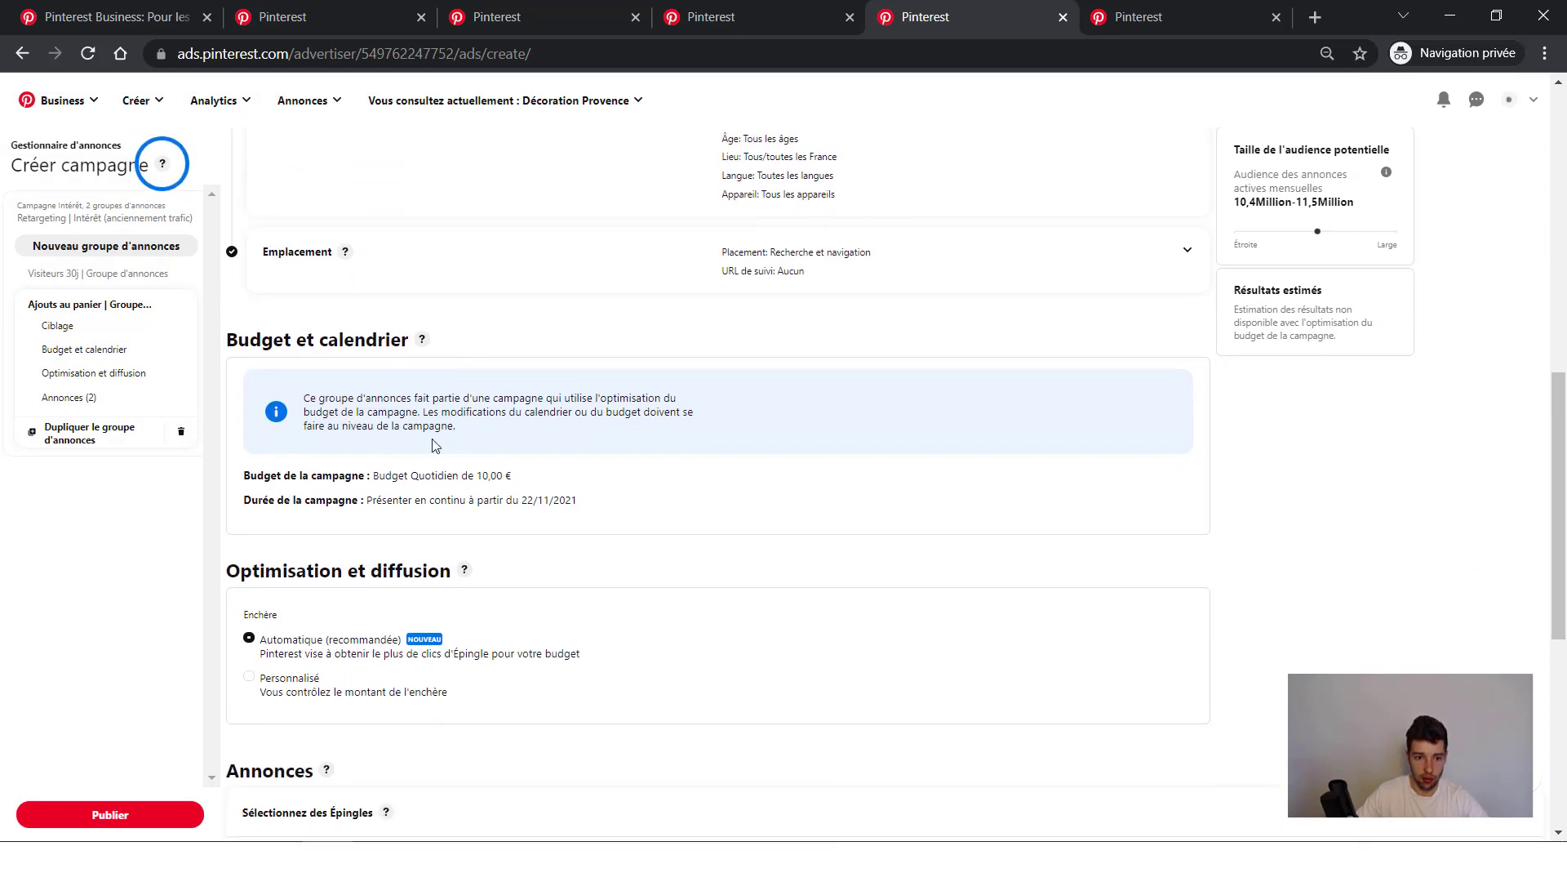
scroll(598, 651, down, 3)
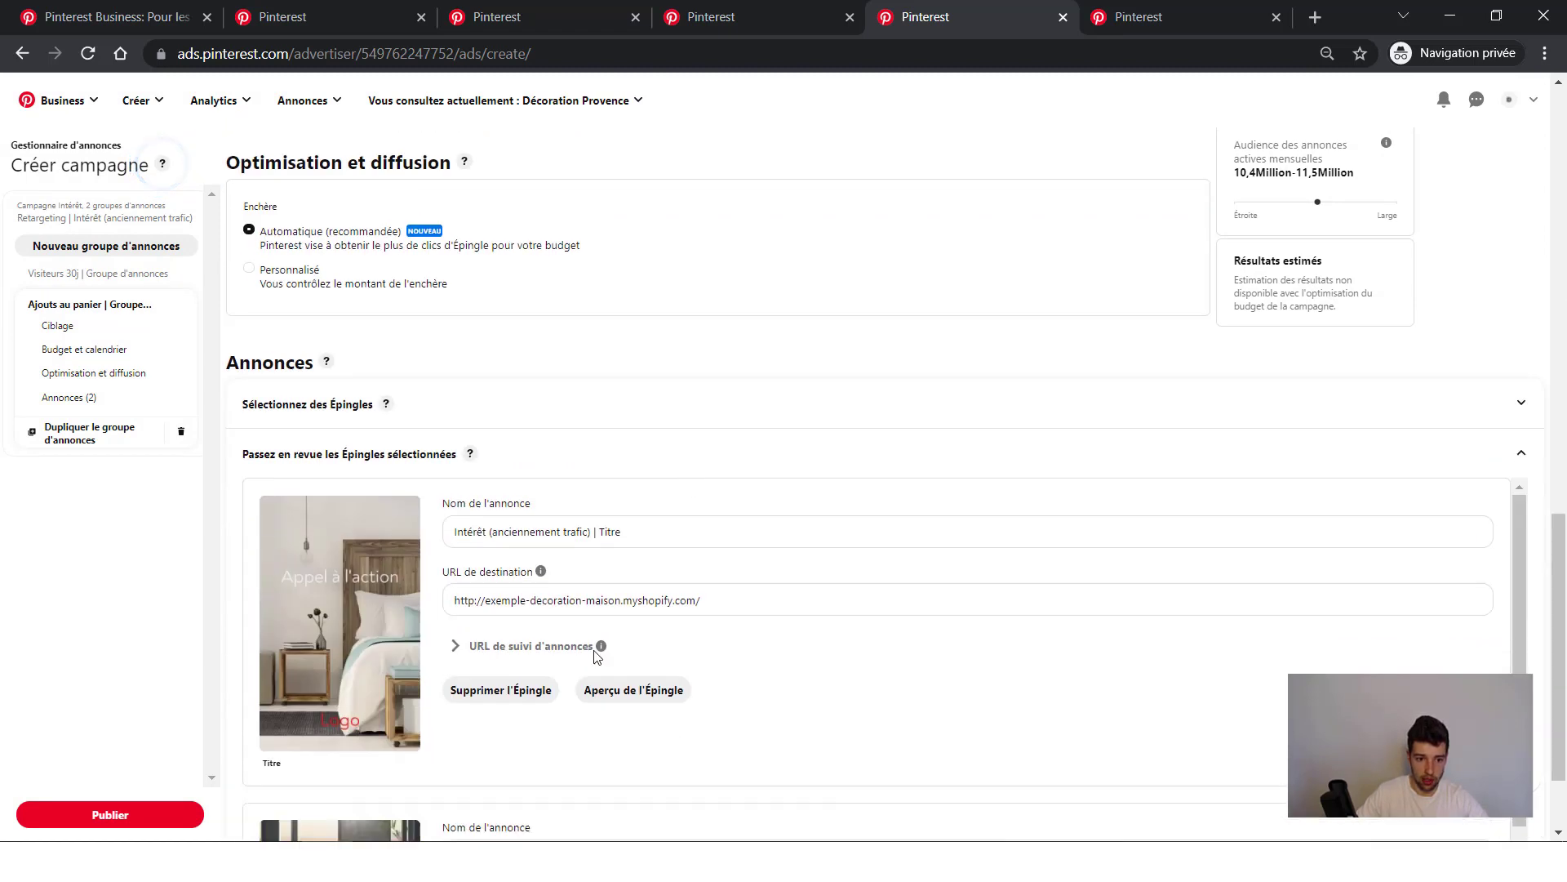
scroll(645, 580, down, 1)
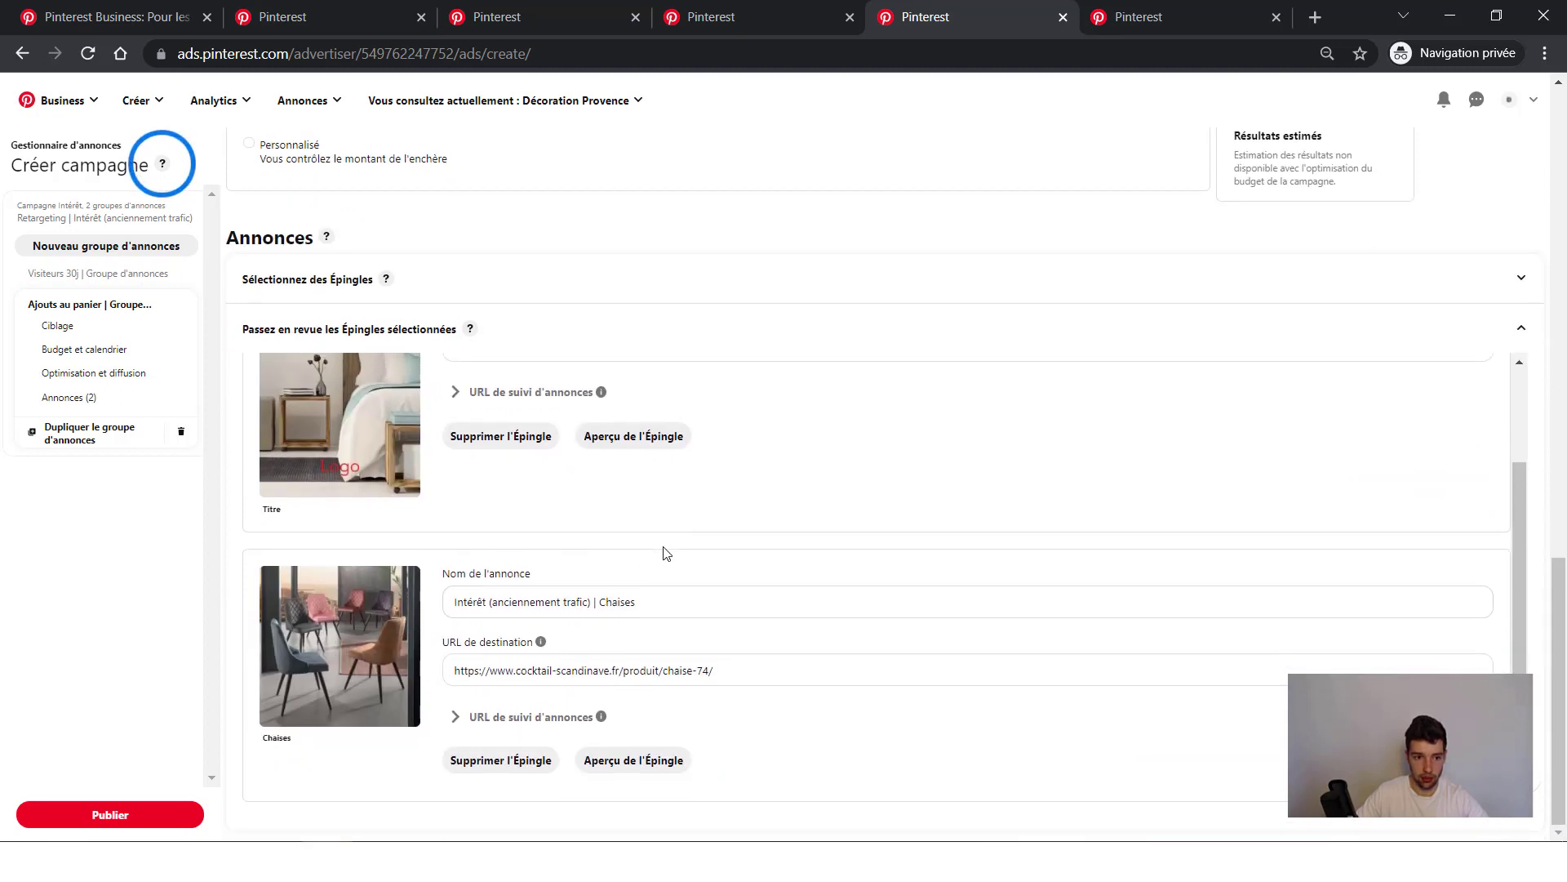
scroll(664, 549, up, 2)
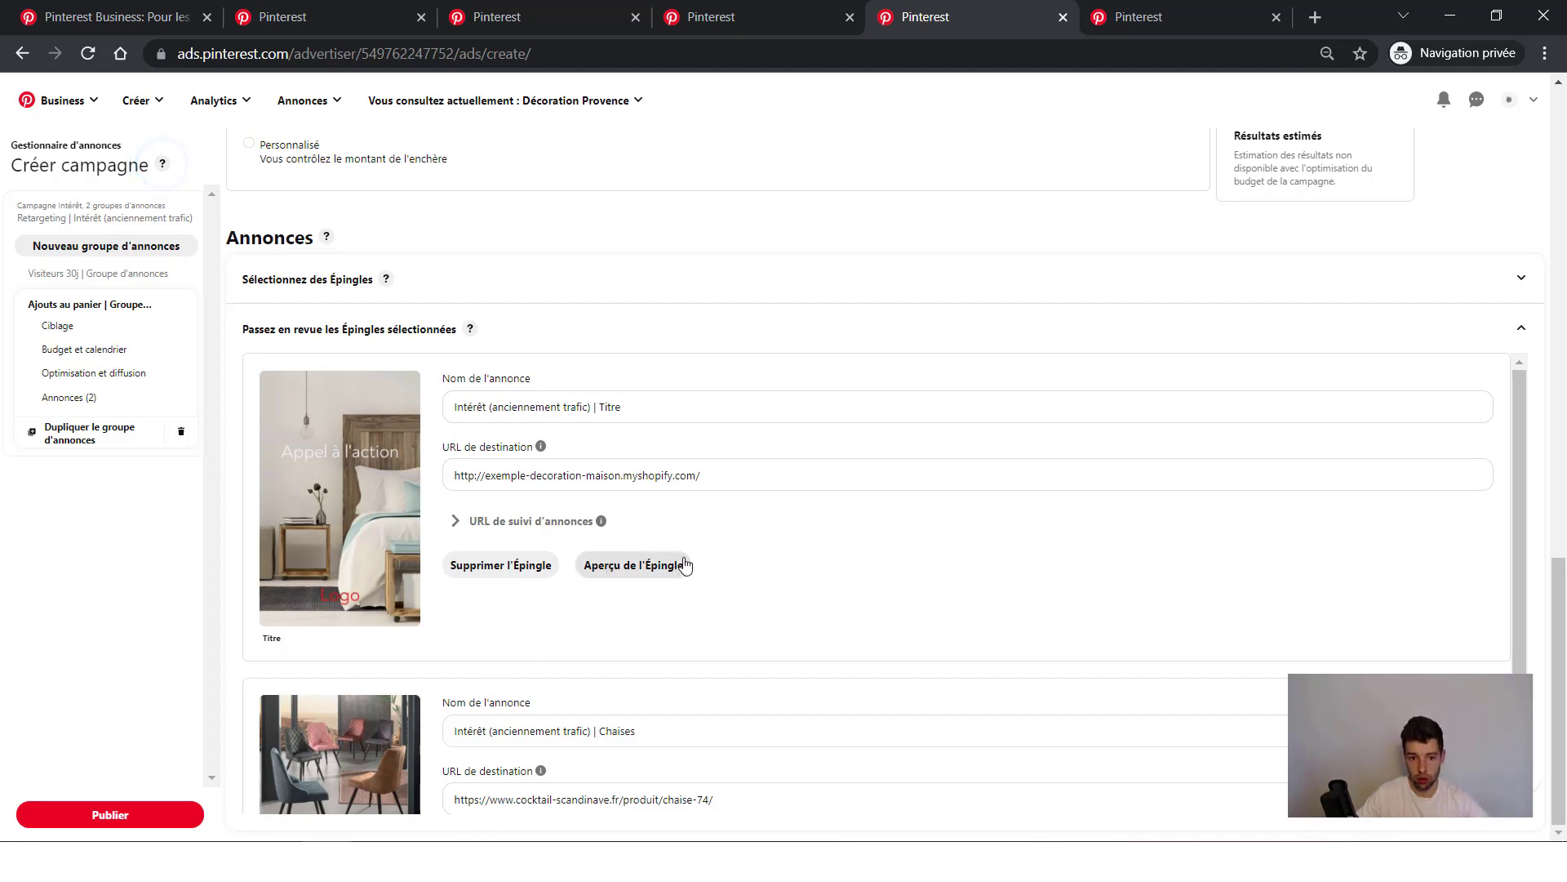
scroll(690, 523, up, 3)
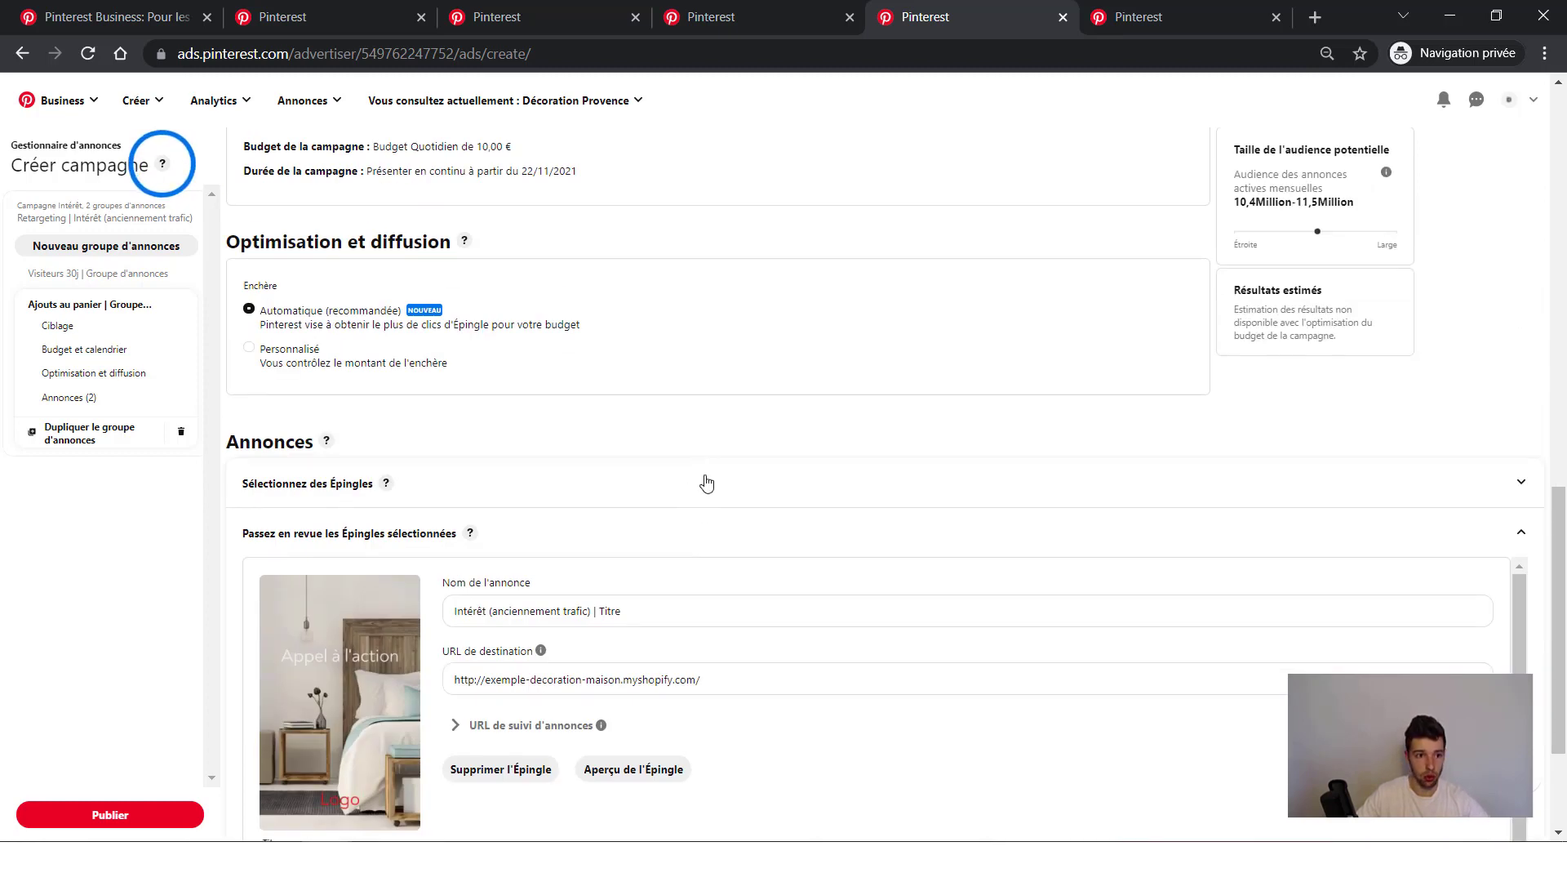
scroll(707, 483, up, 15)
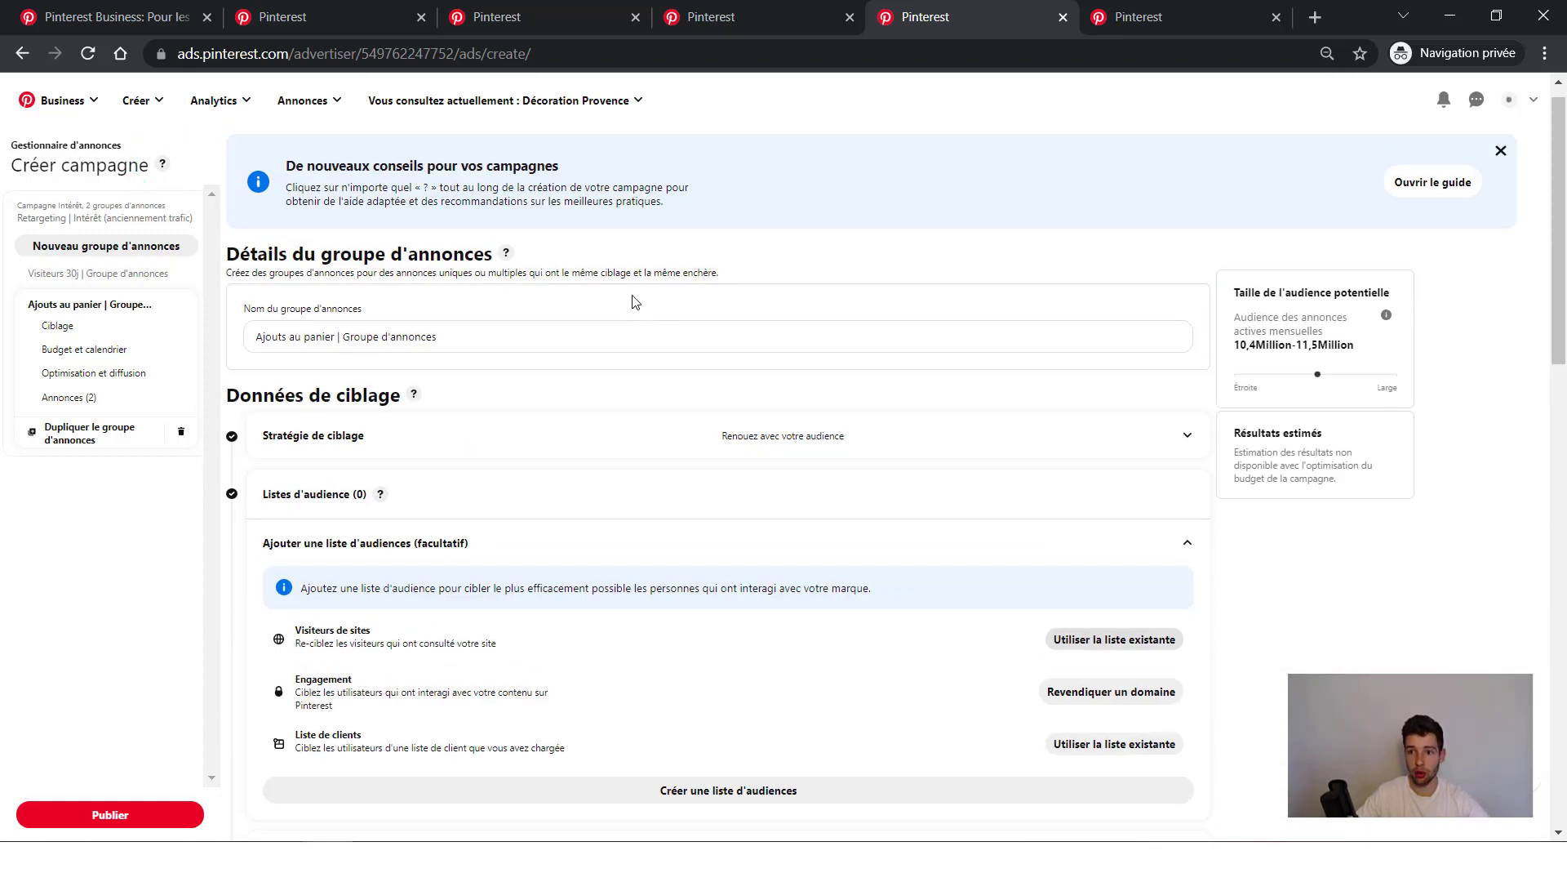